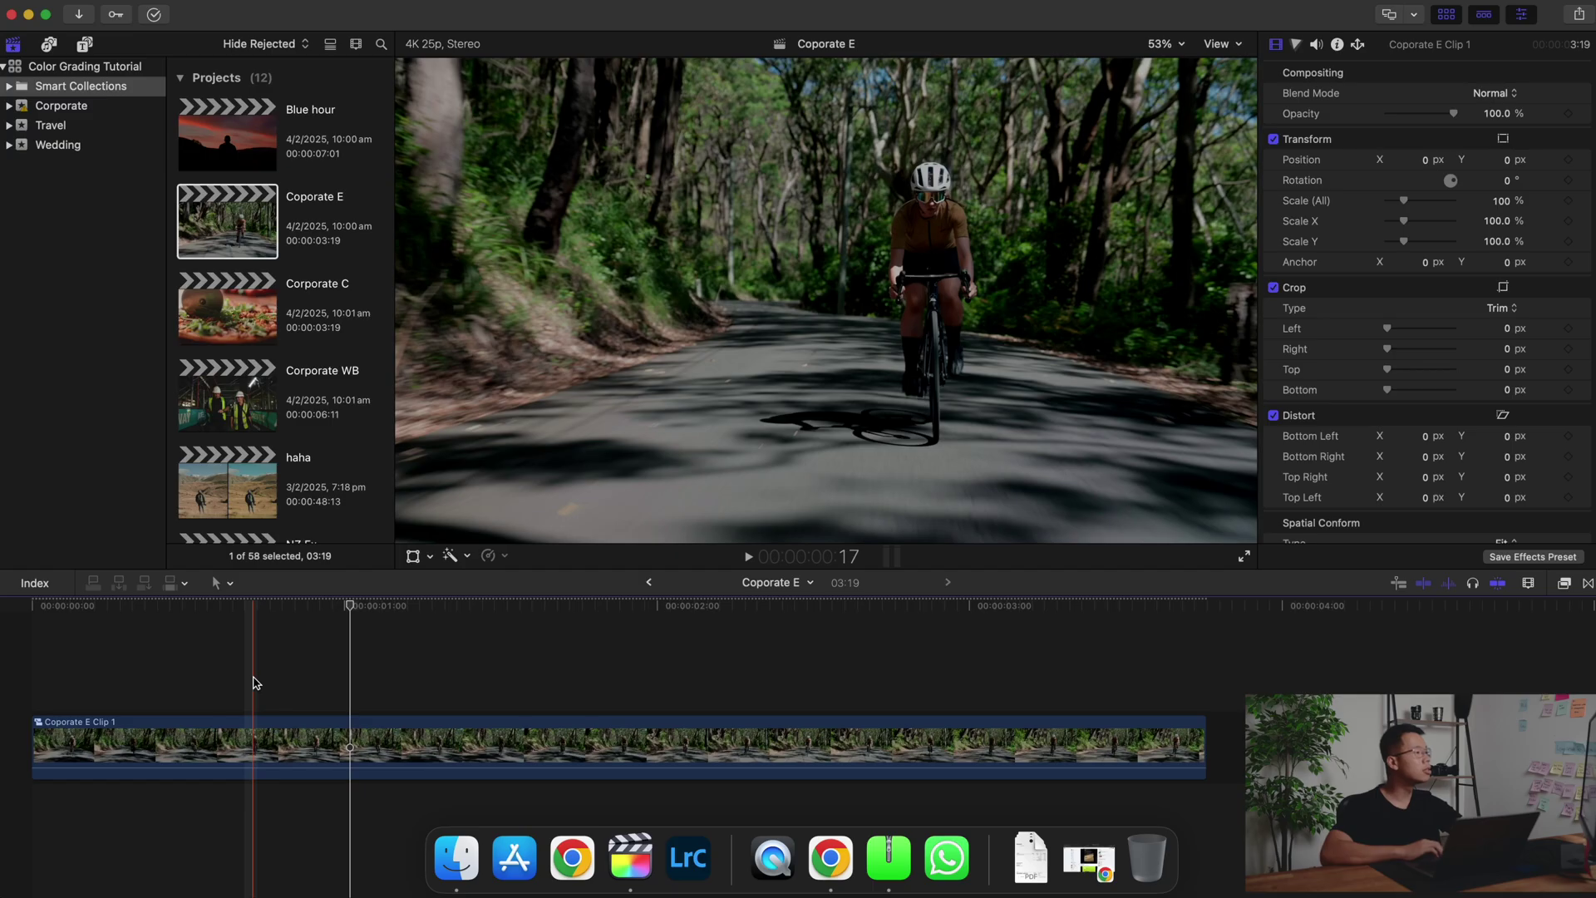
- Play back the Coporate E clip to review its original exposure
left_click(254, 682)
key("space")
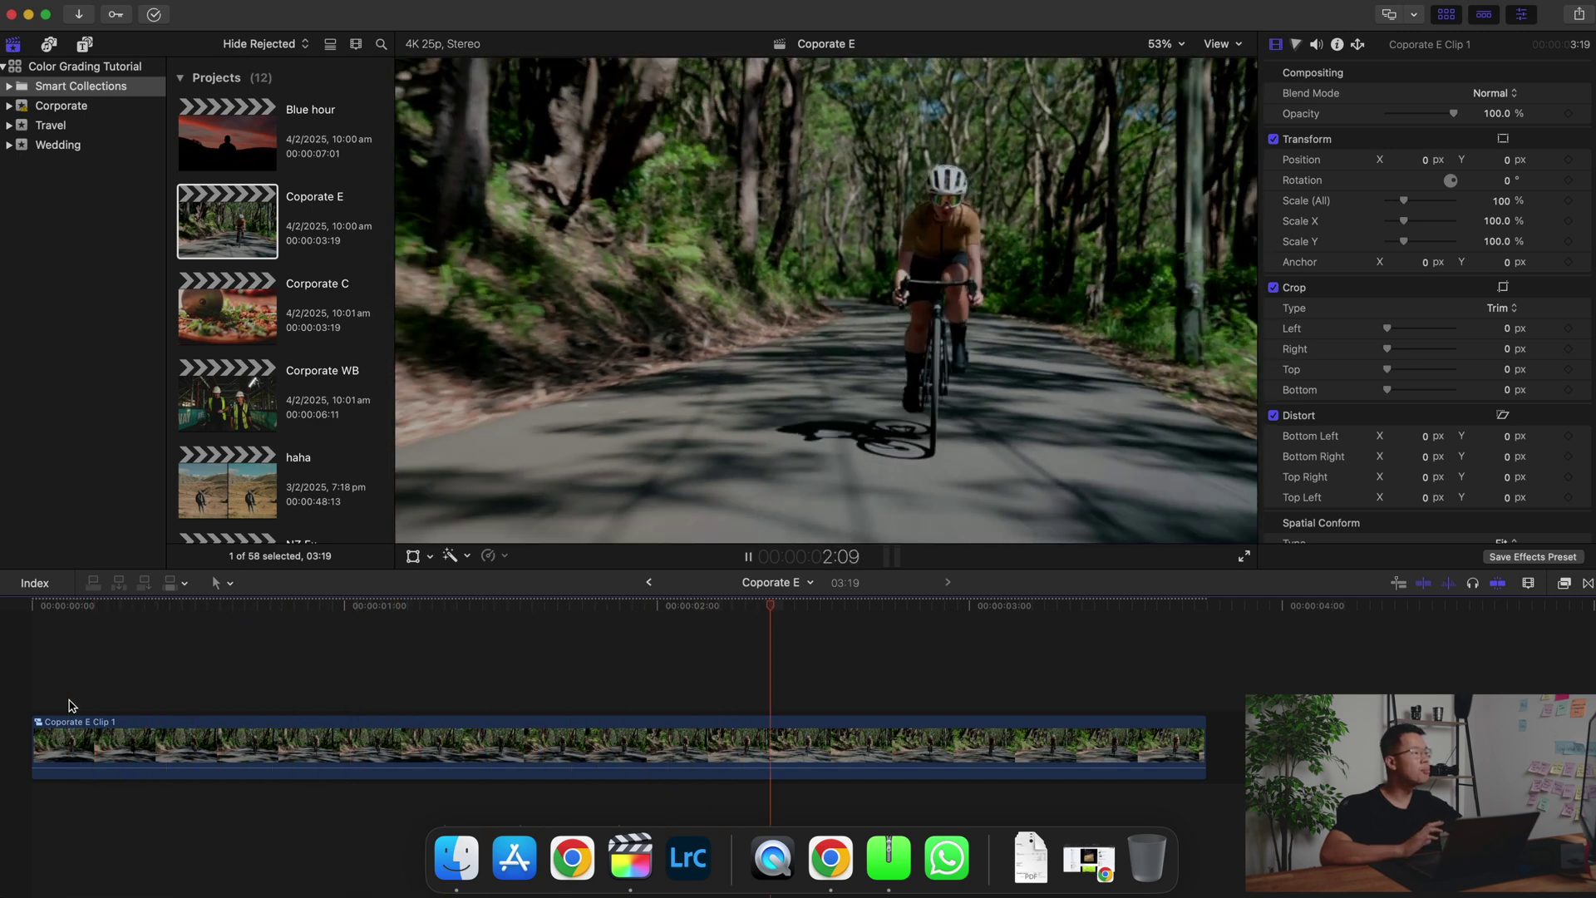
key("space")
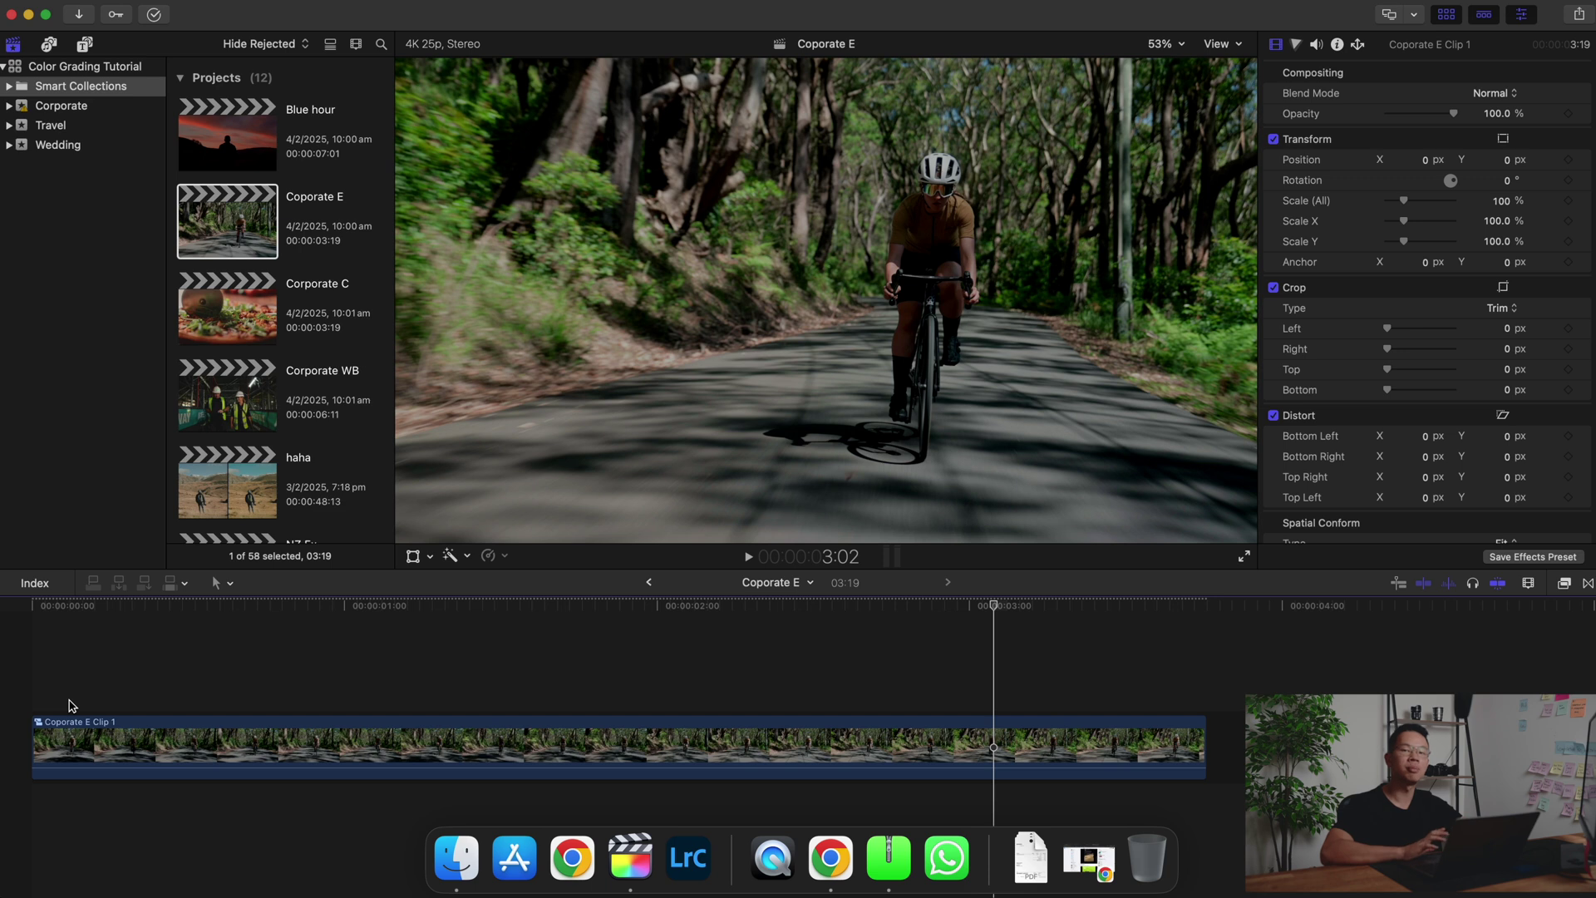
- Add a Color Board correction to the Coporate E clip, with the playhead about one second in
left_click(347, 744)
left_click(1299, 45)
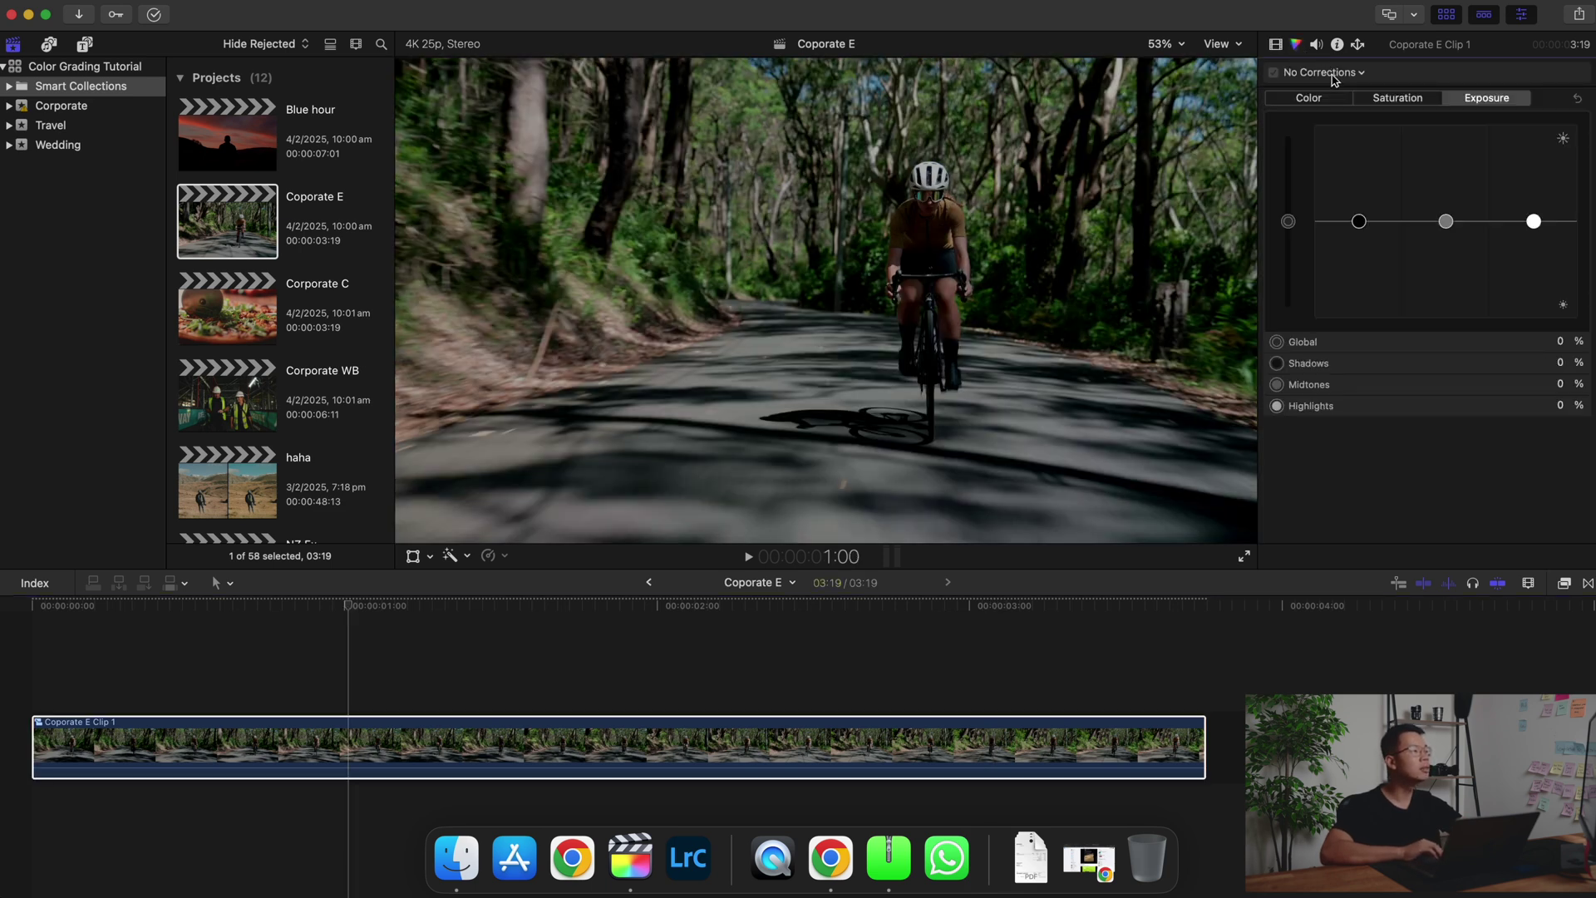
left_click(1343, 75)
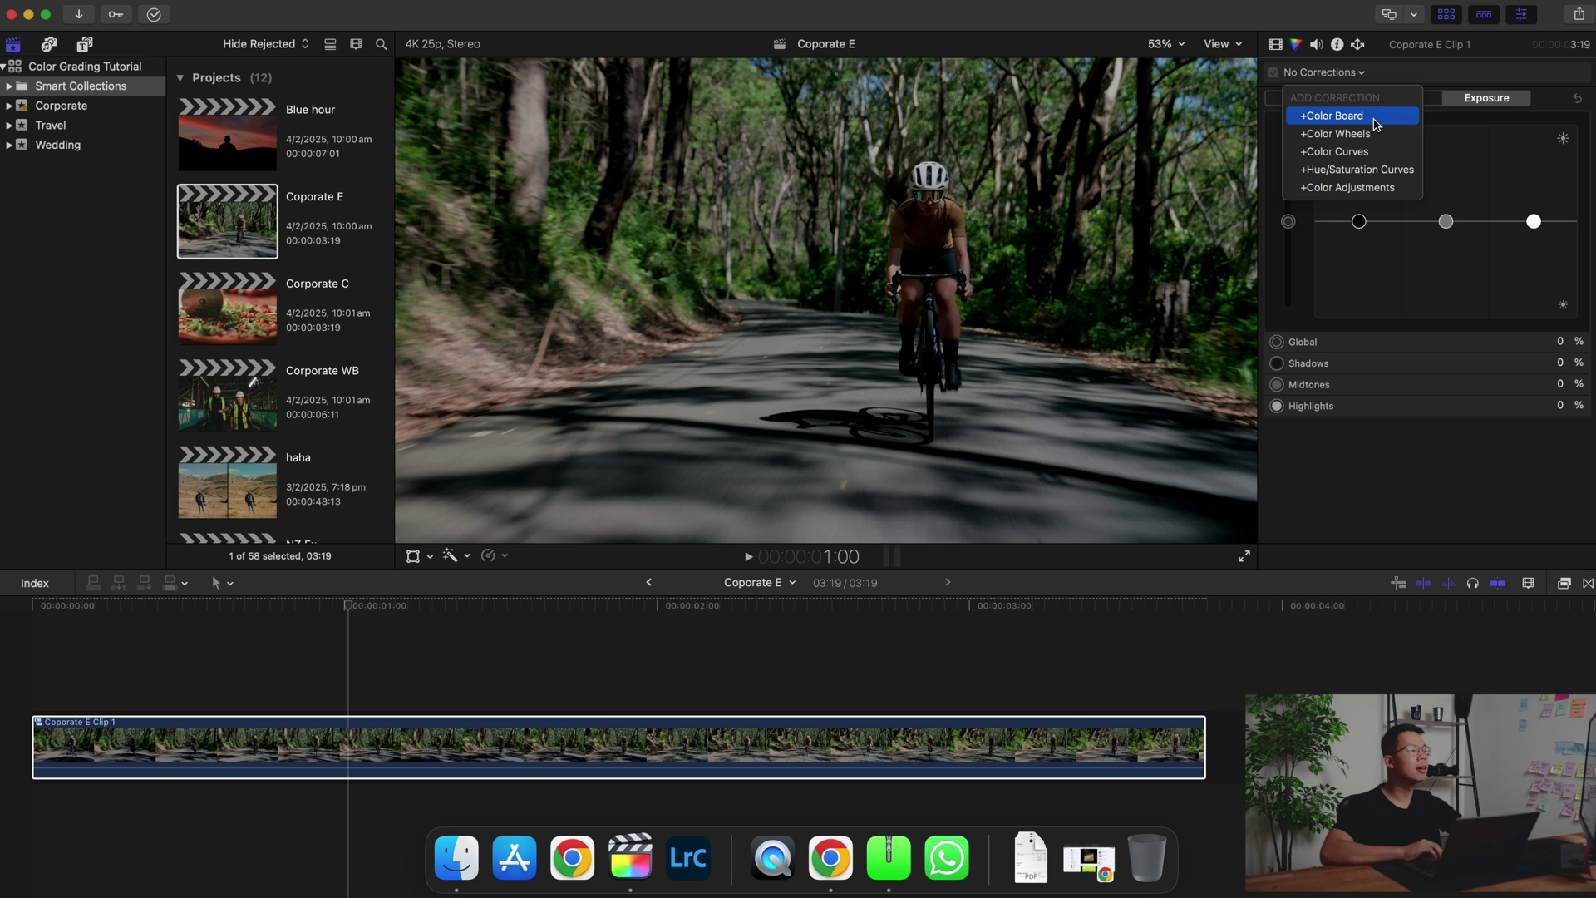
left_click(1376, 124)
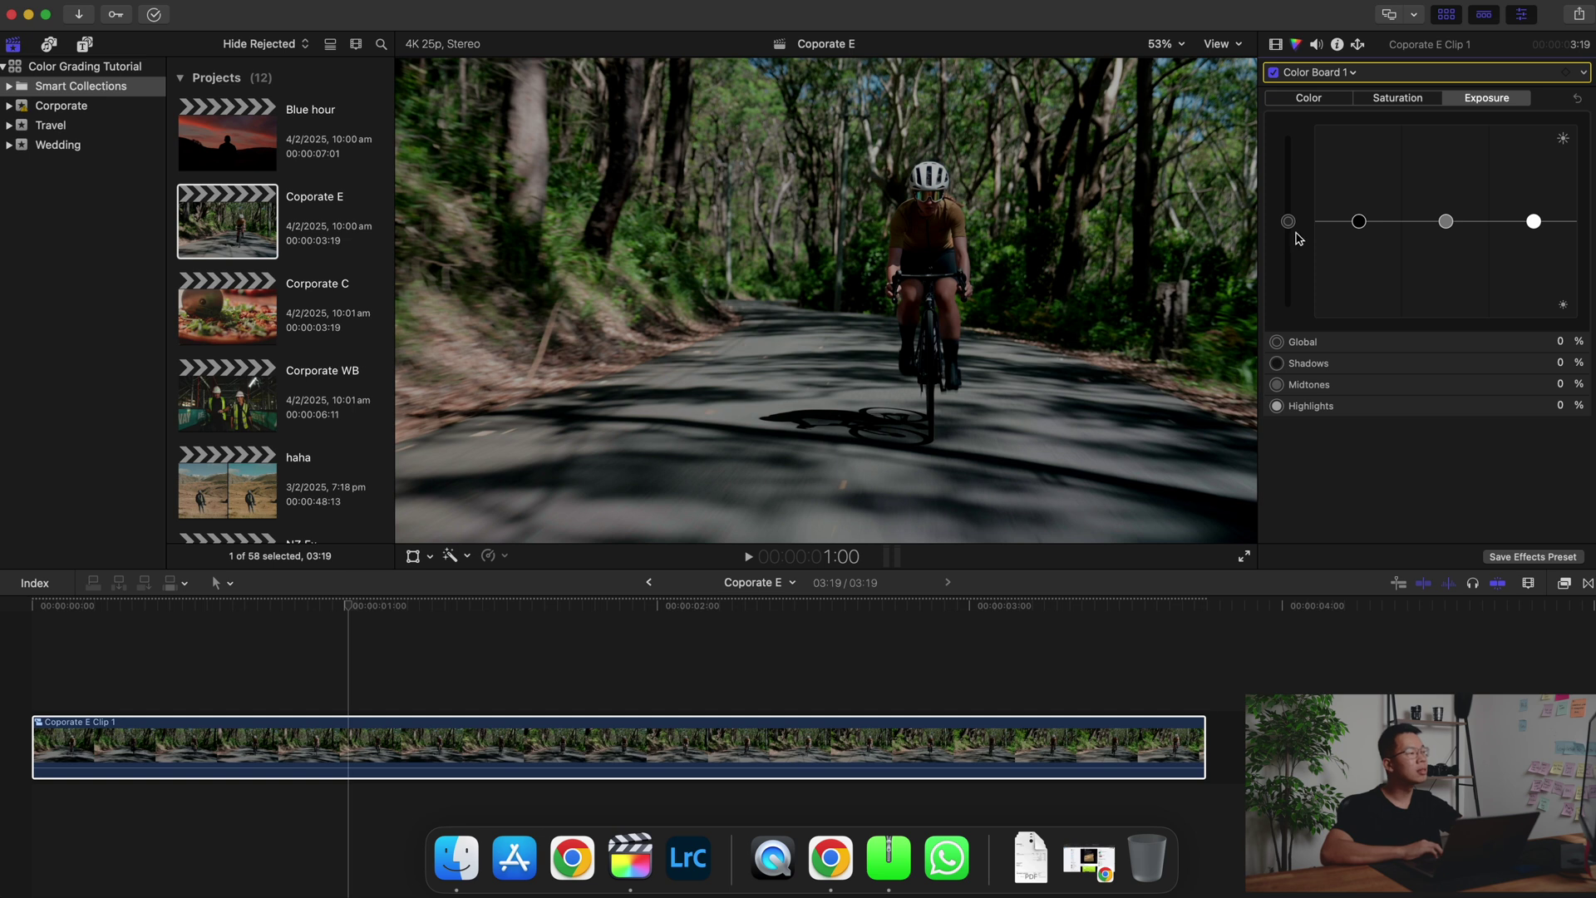
left_click_drag(1288, 226, 1289, 191)
key("super+z")
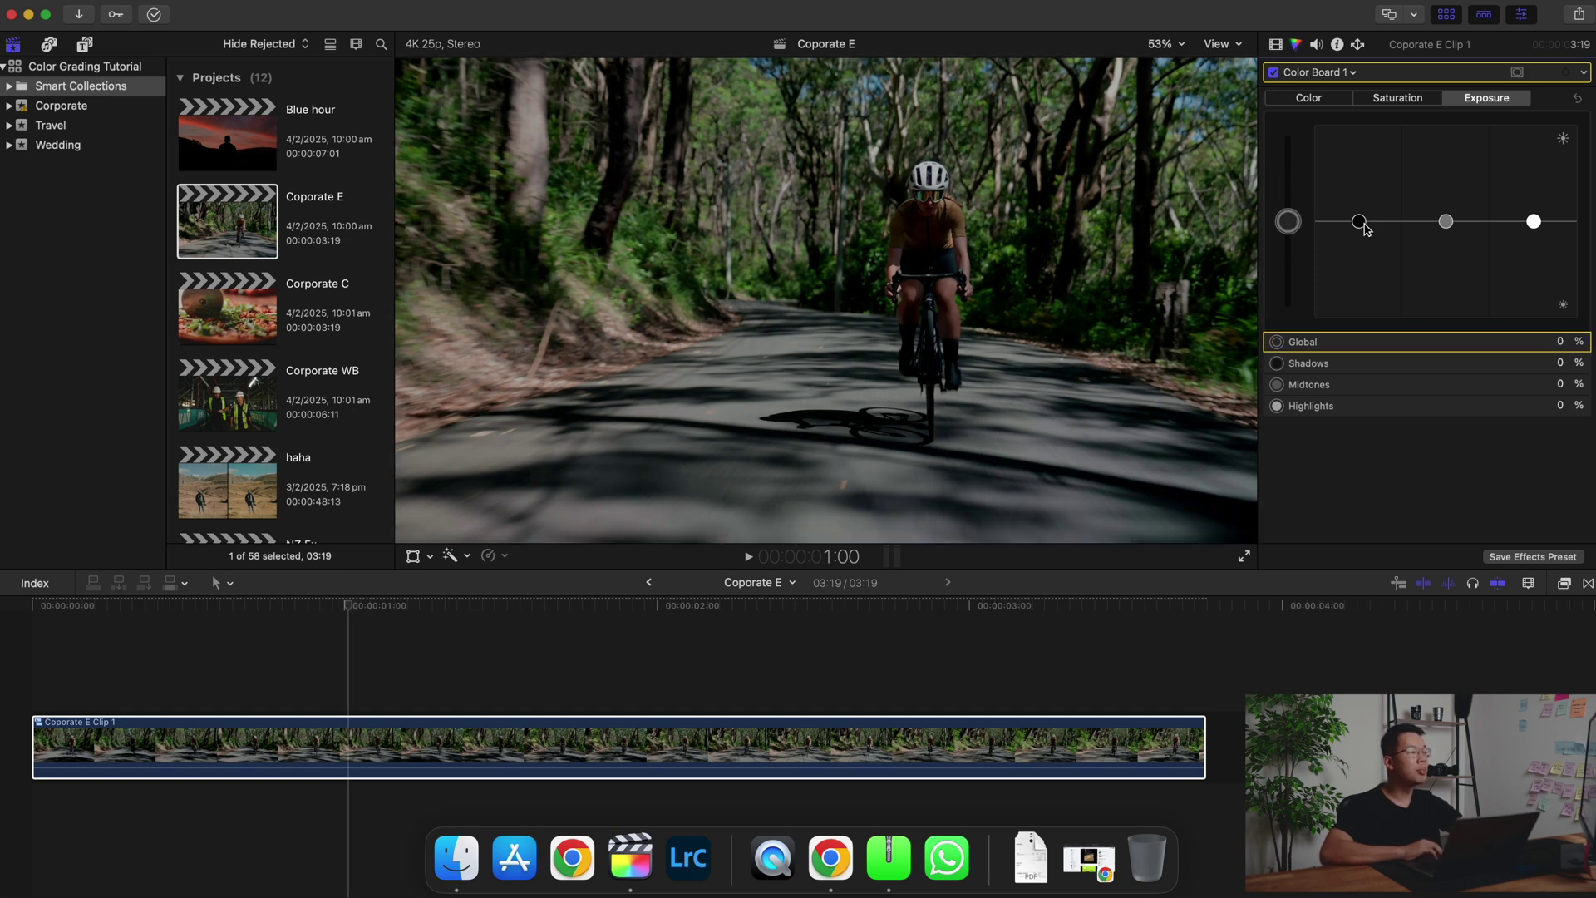
left_click_drag(1365, 227, 1450, 216)
key("Delete")
key("Delete")
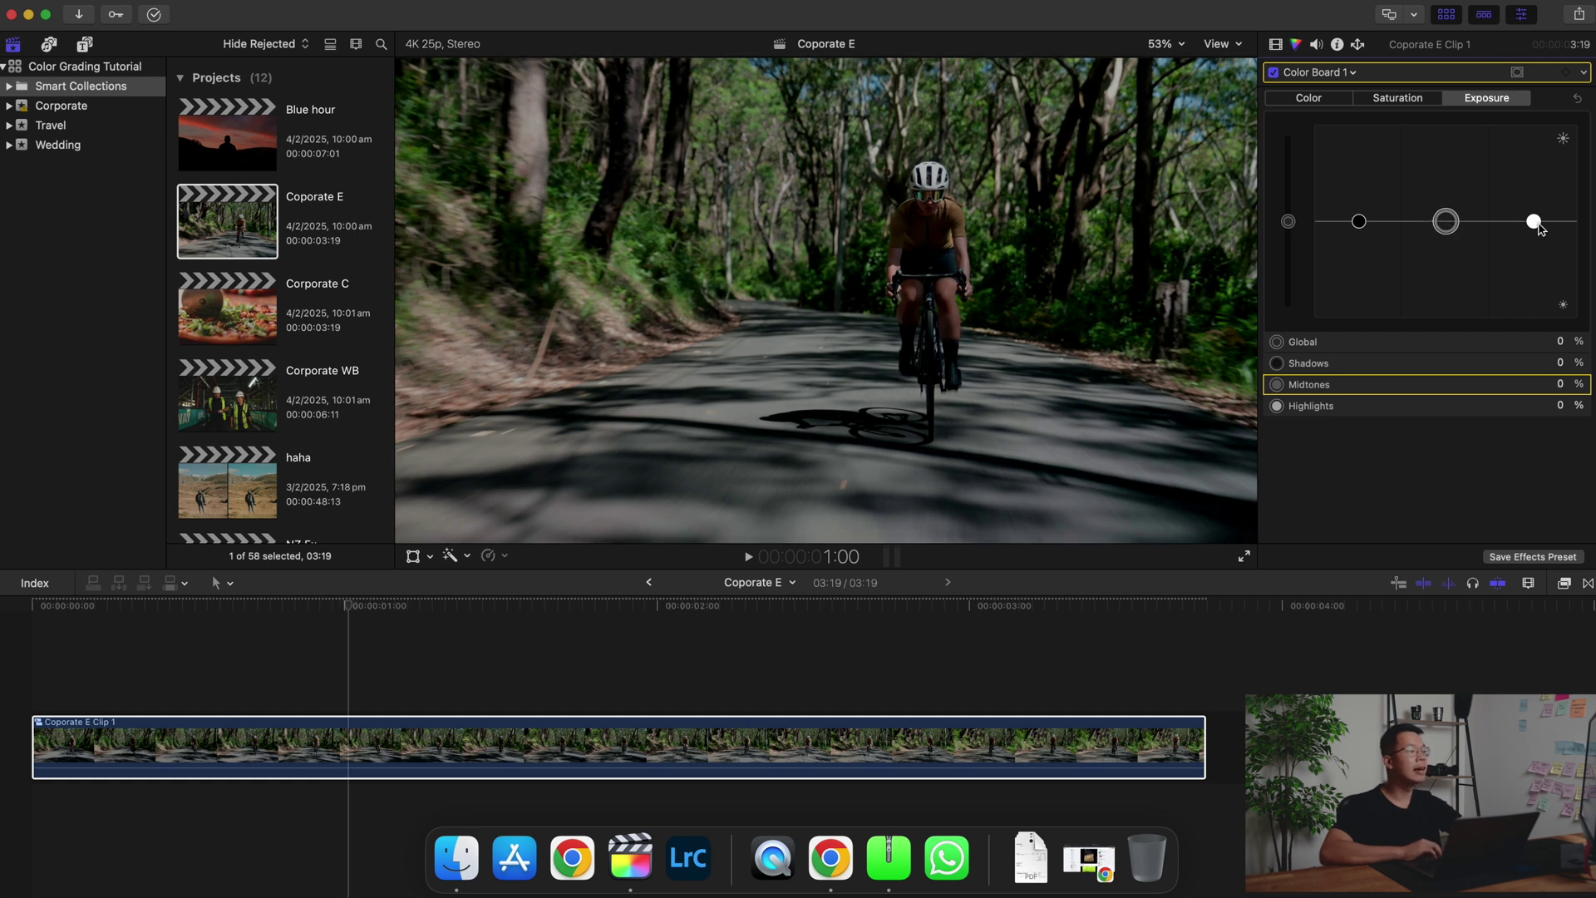
left_click(1537, 226)
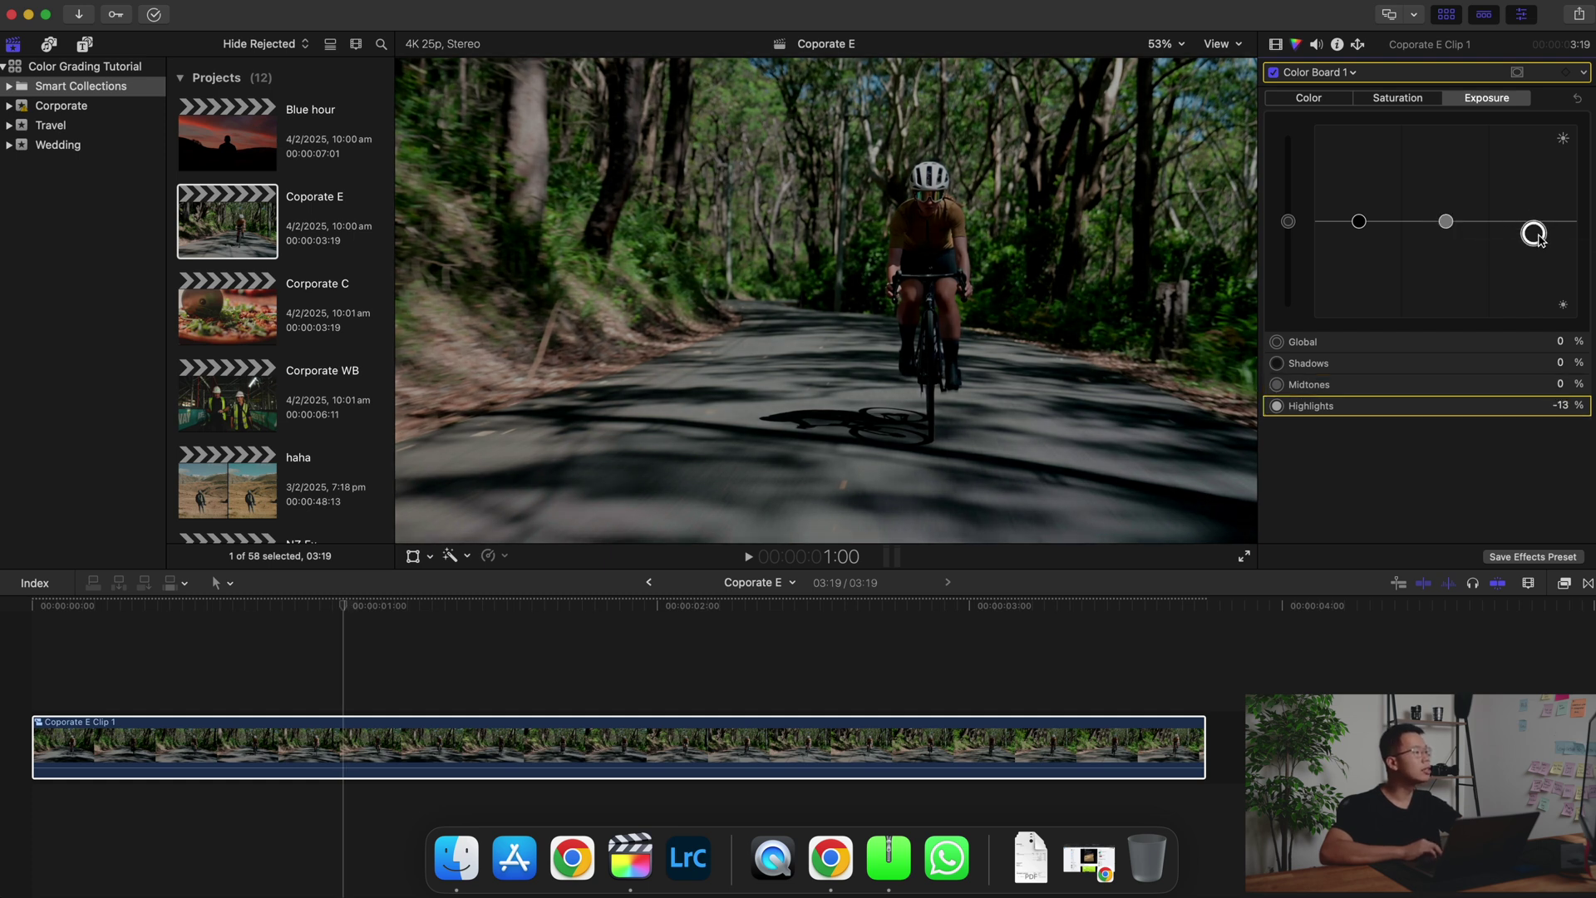
left_click_drag(1537, 237, 1536, 179)
key("Delete")
- Brighten the Coporate E clip by setting the Color Board's global exposure to 15% and highlights to 14%
left_click(1288, 222)
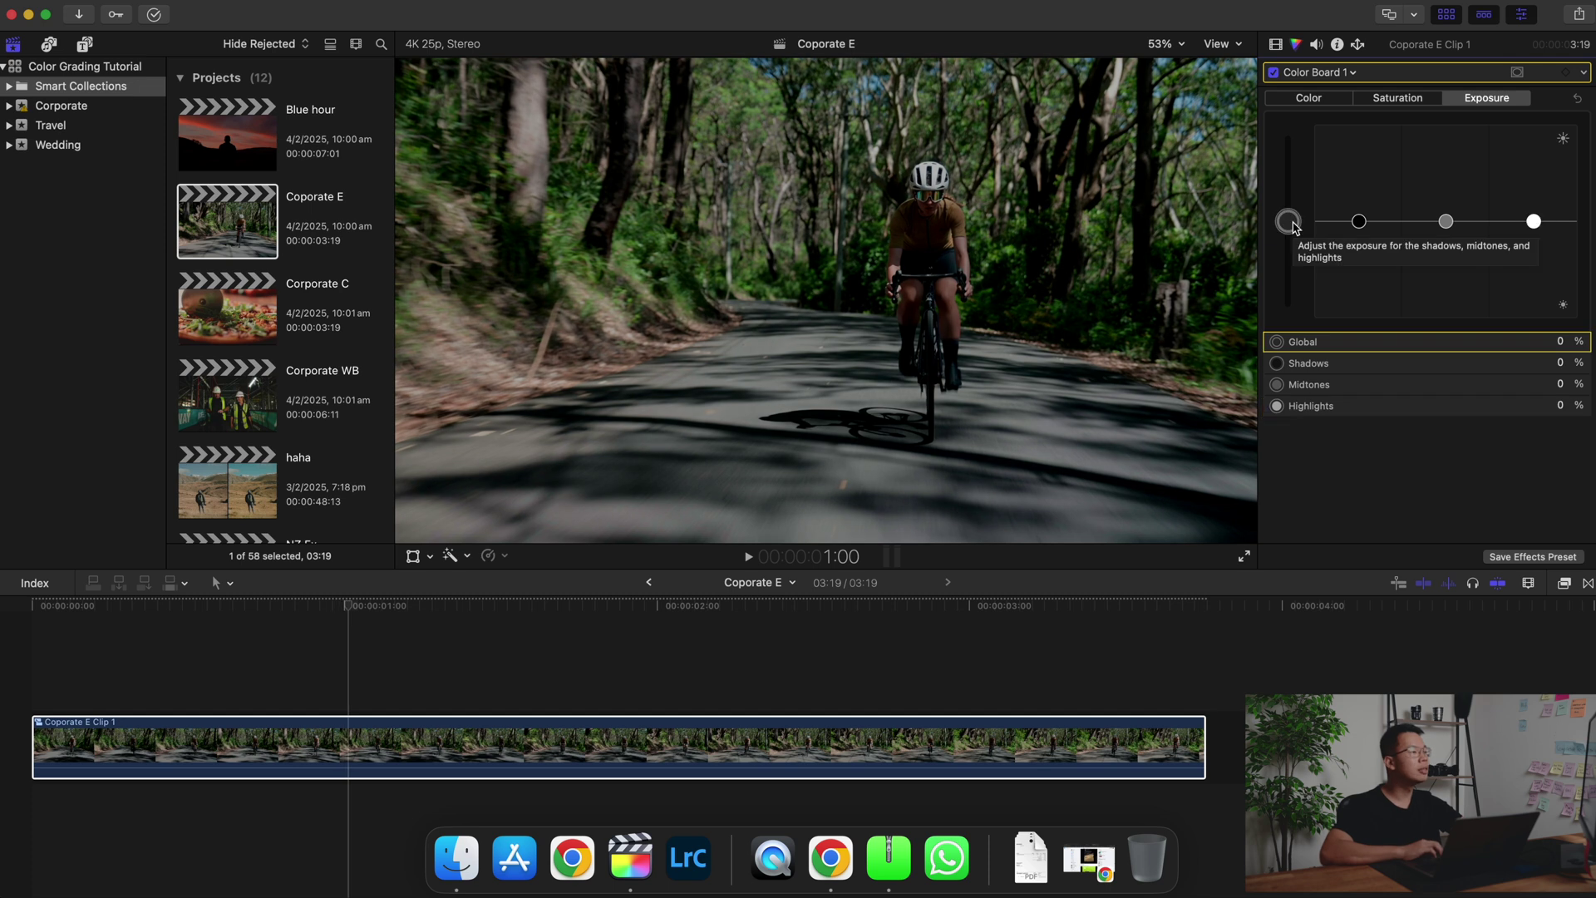
left_click_drag(1295, 227, 1294, 224)
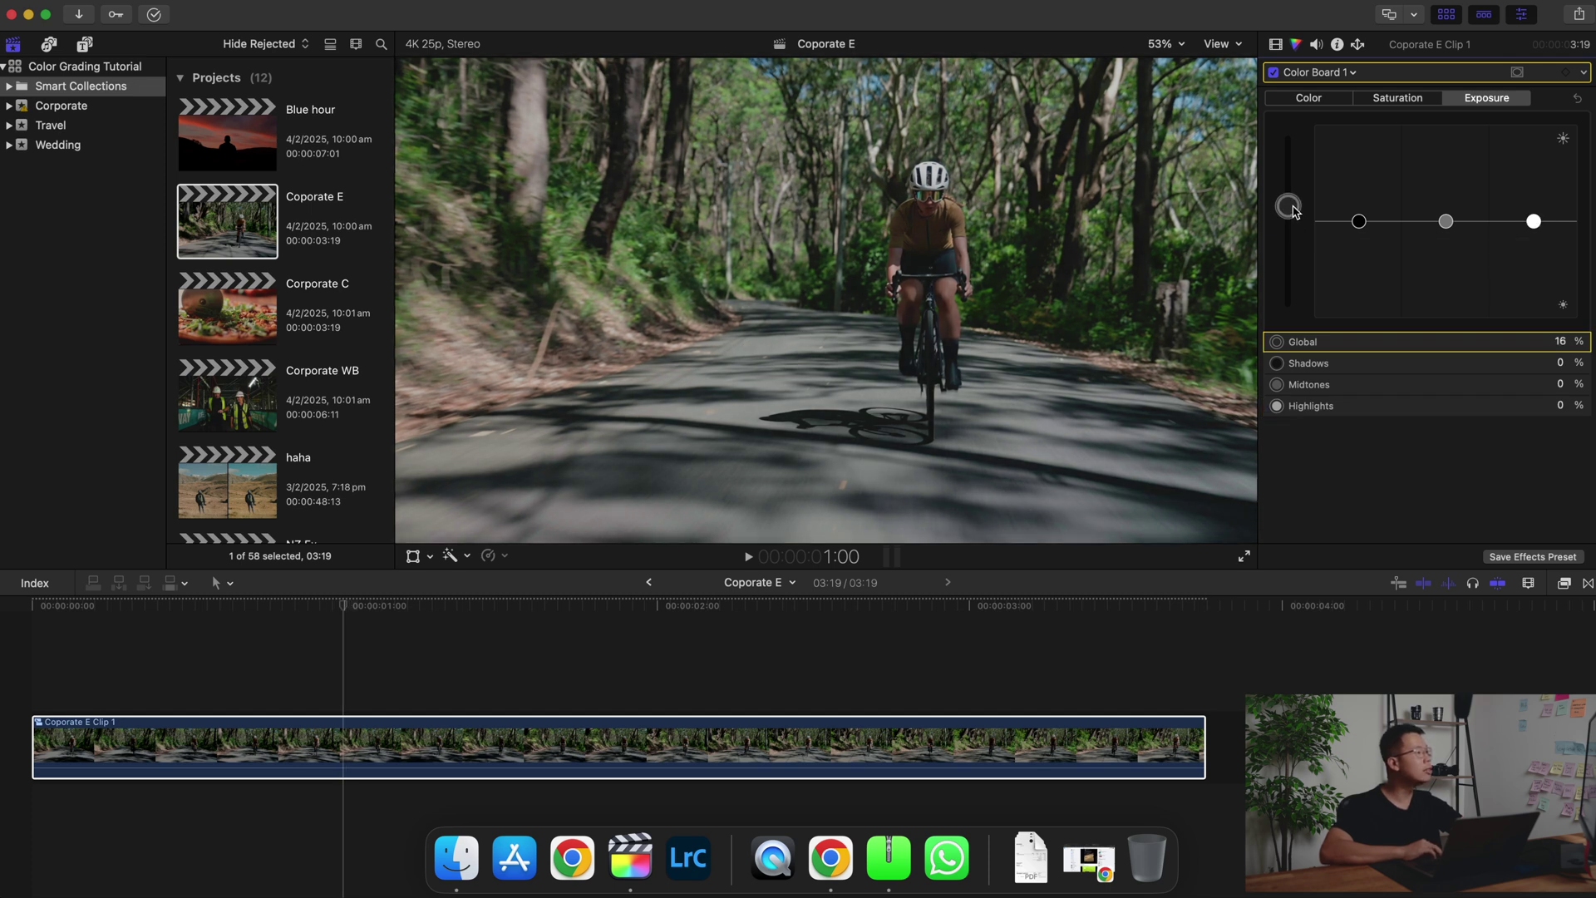
left_click(1533, 221)
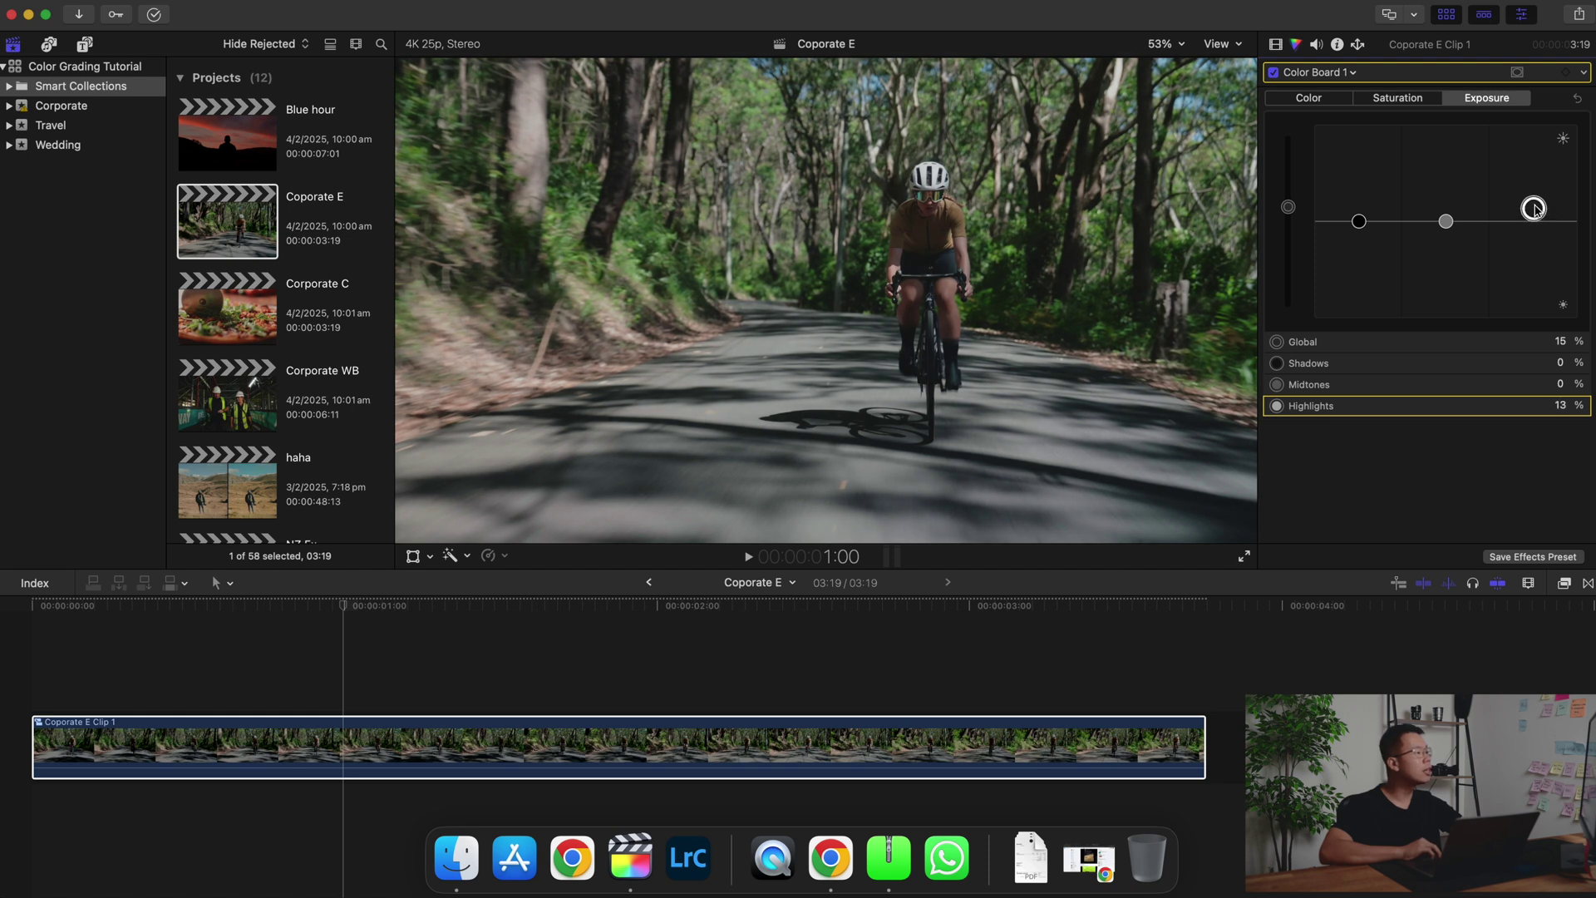
- Play the Coporate E clip with the Color Board on and off to compare, leaving the correction enabled
key("space")
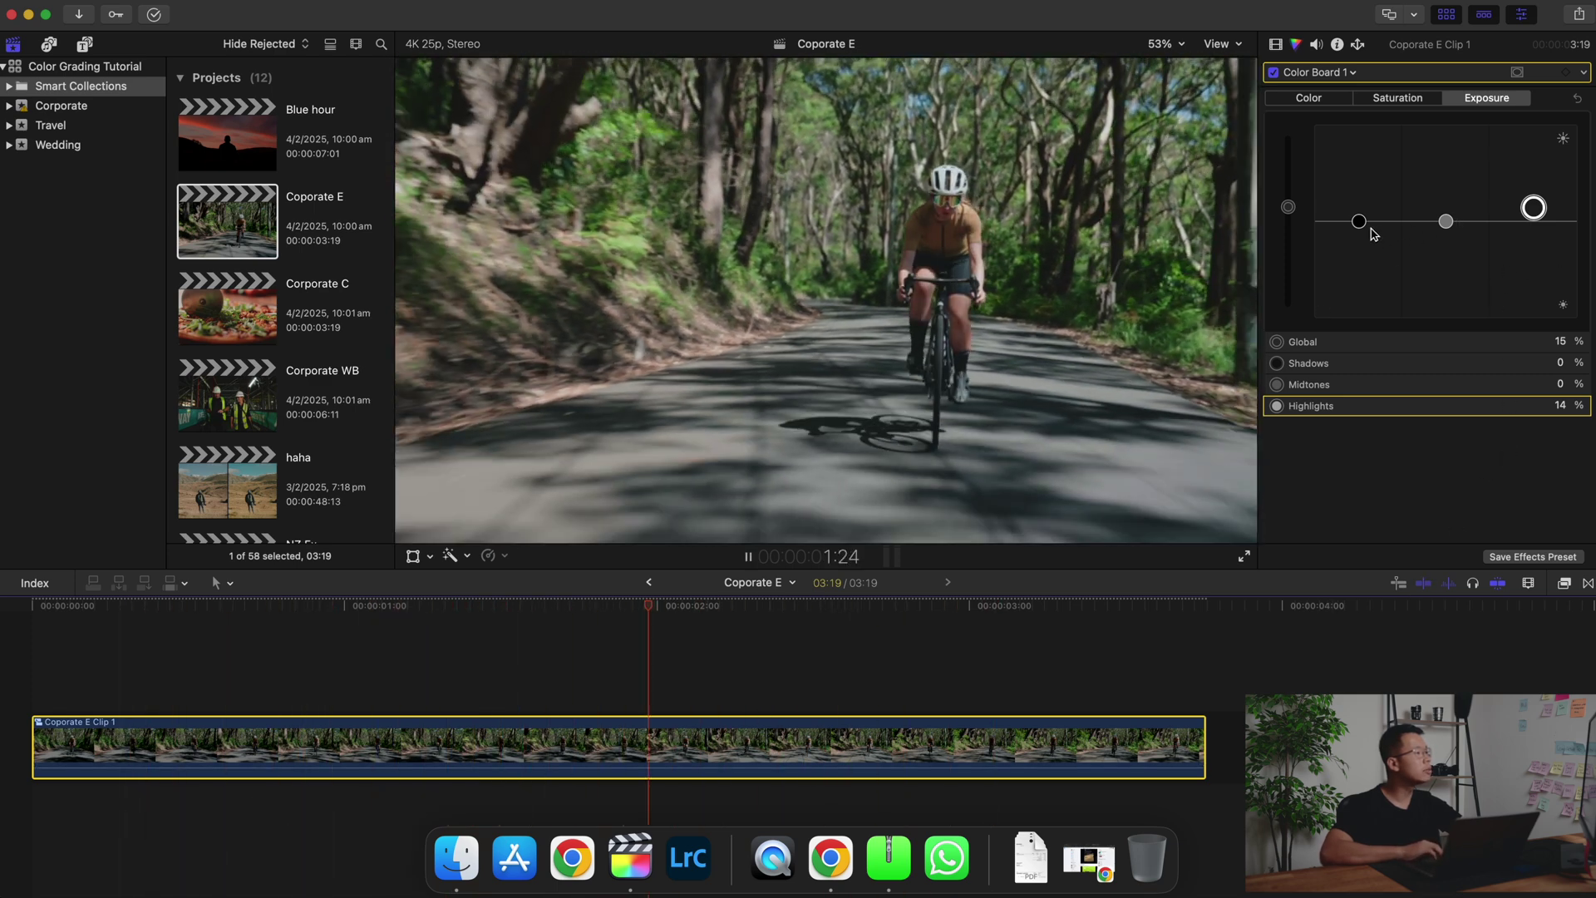
key("space")
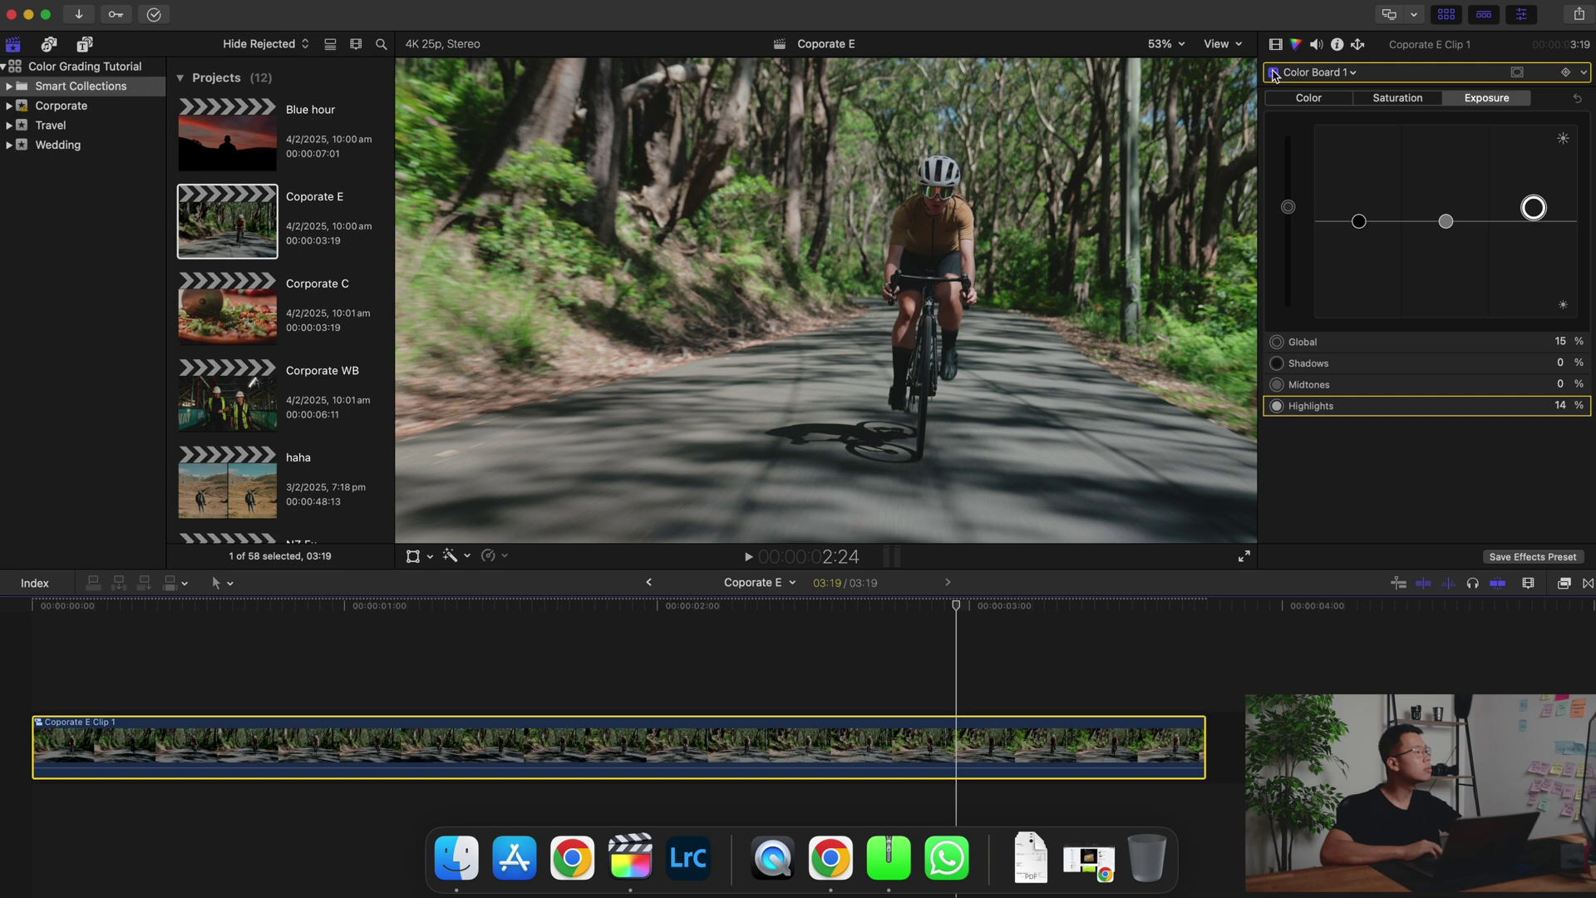
key("space")
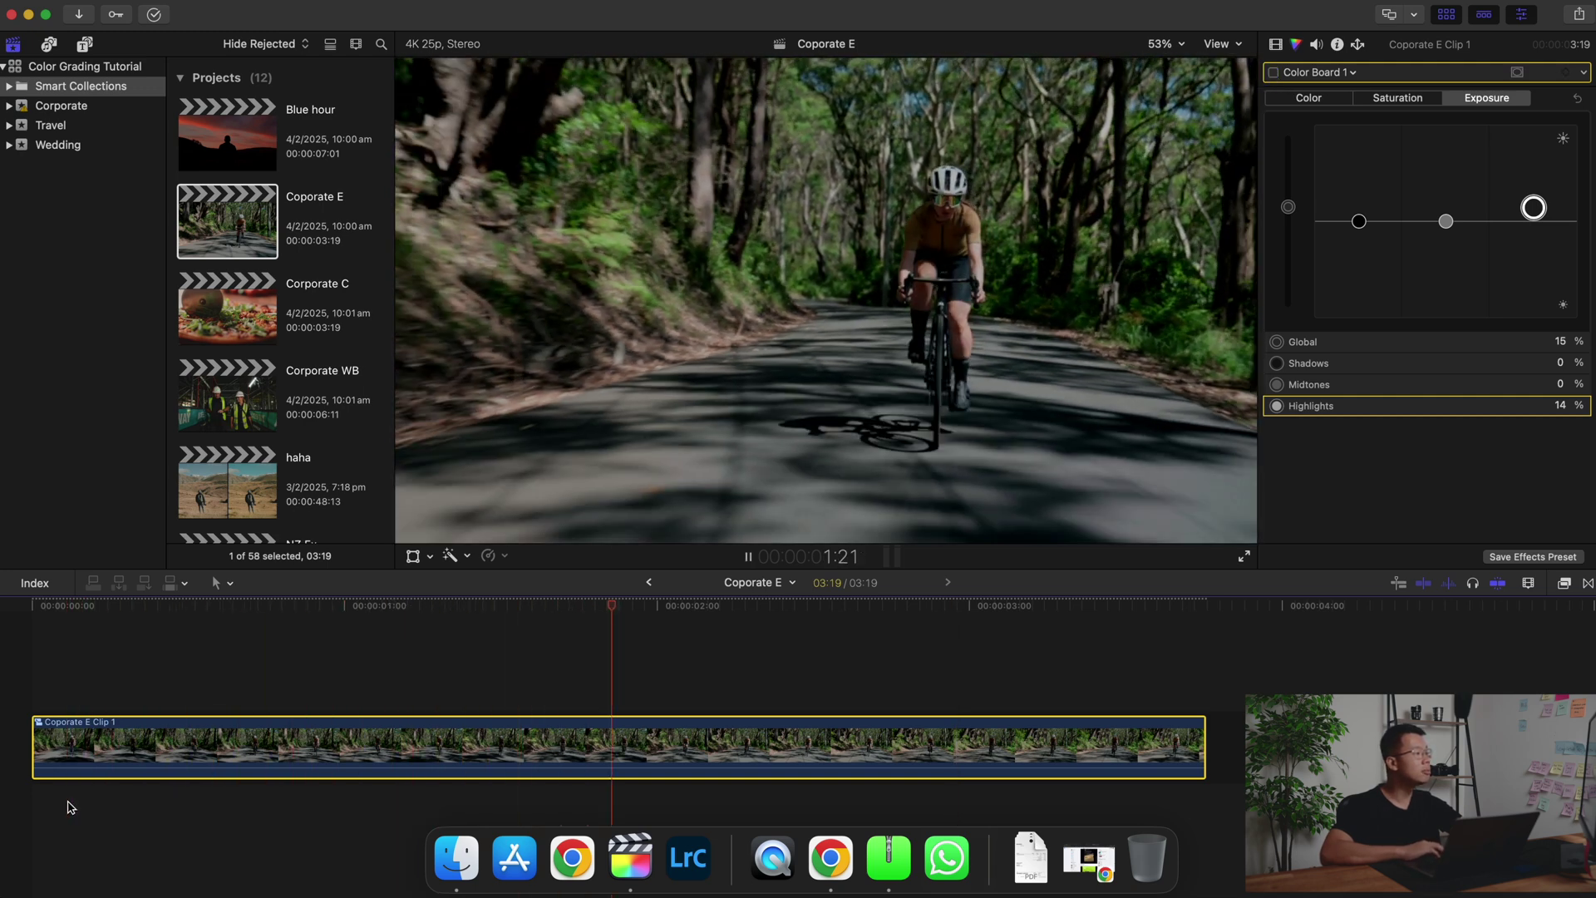
key("space")
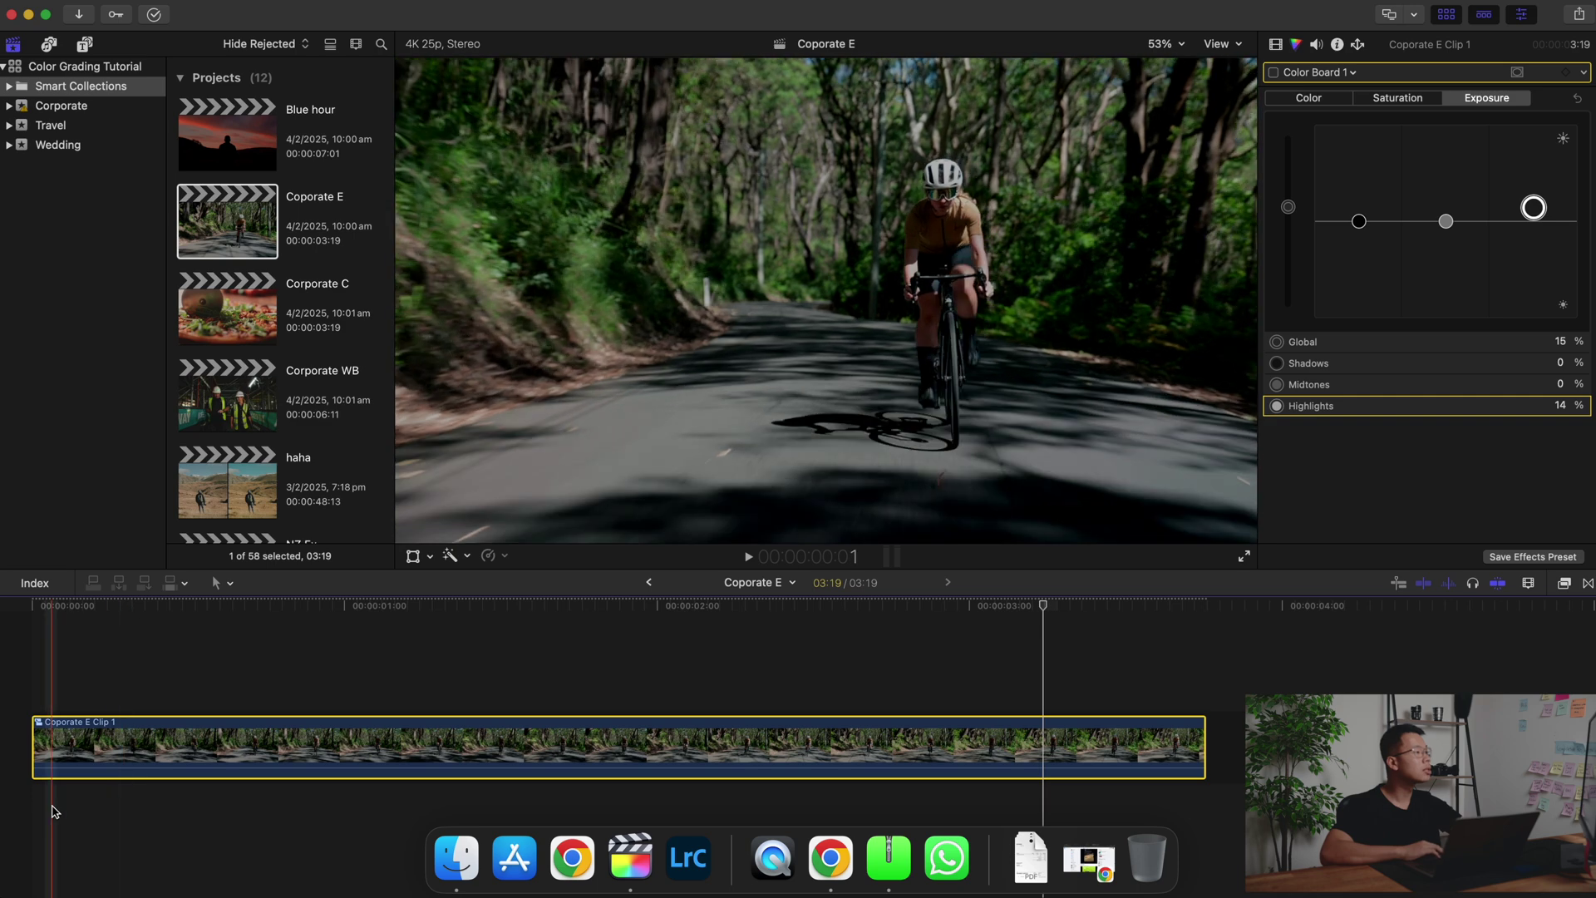
left_click(1273, 72)
- Play the clip in the NZ Ex project and add a Color Board correction to it
left_click(121, 744)
key("space")
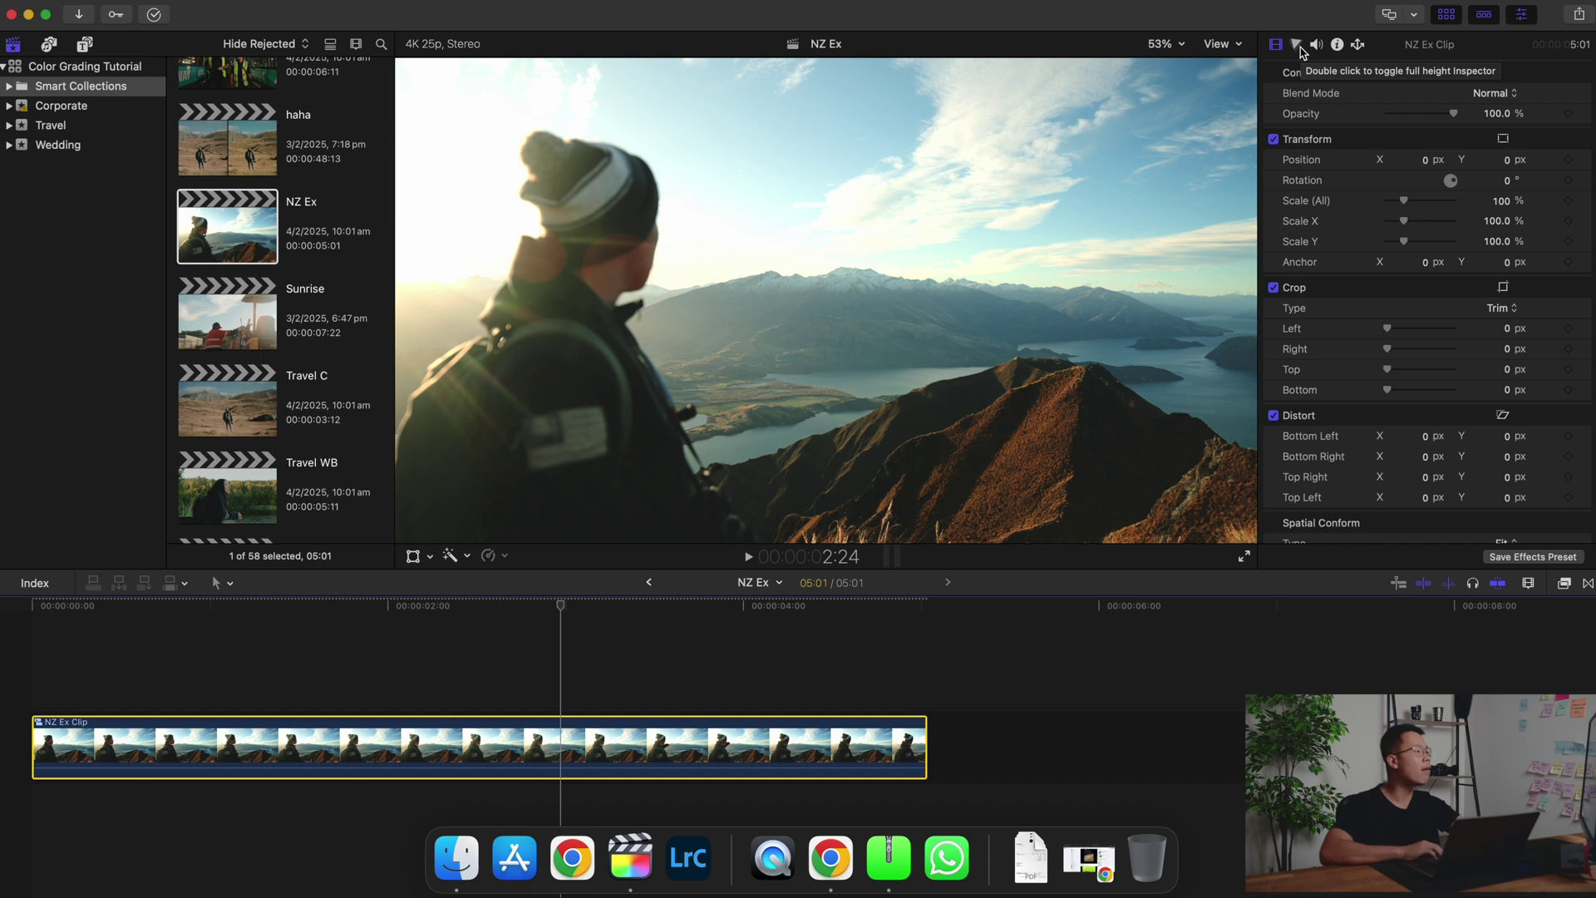
left_click(1299, 46)
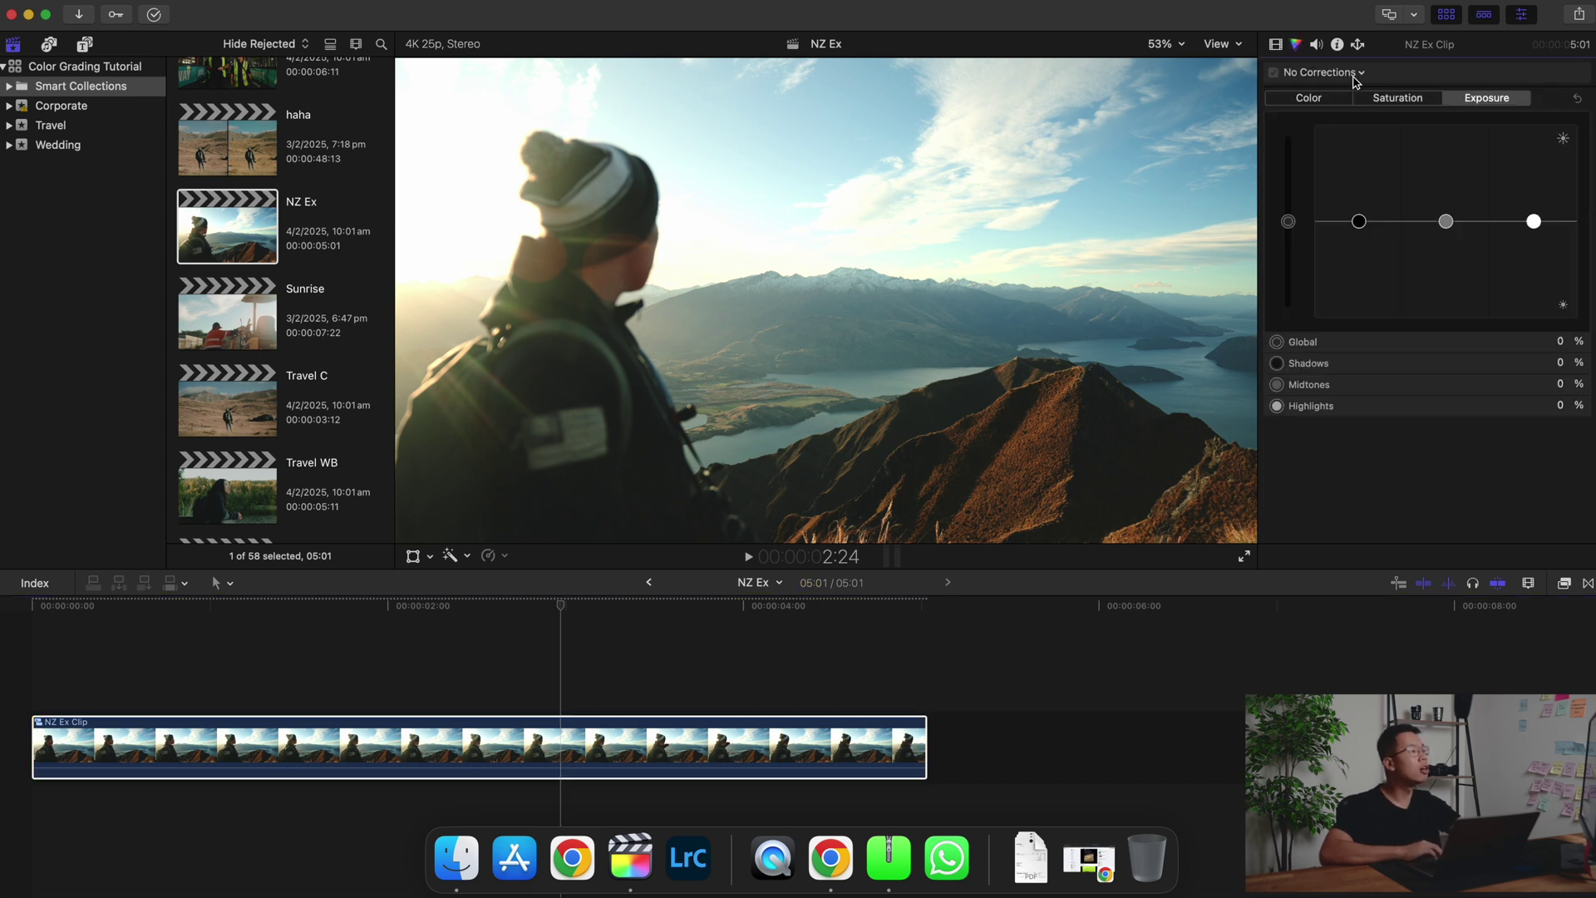
left_click(1349, 74)
left_click(1330, 111)
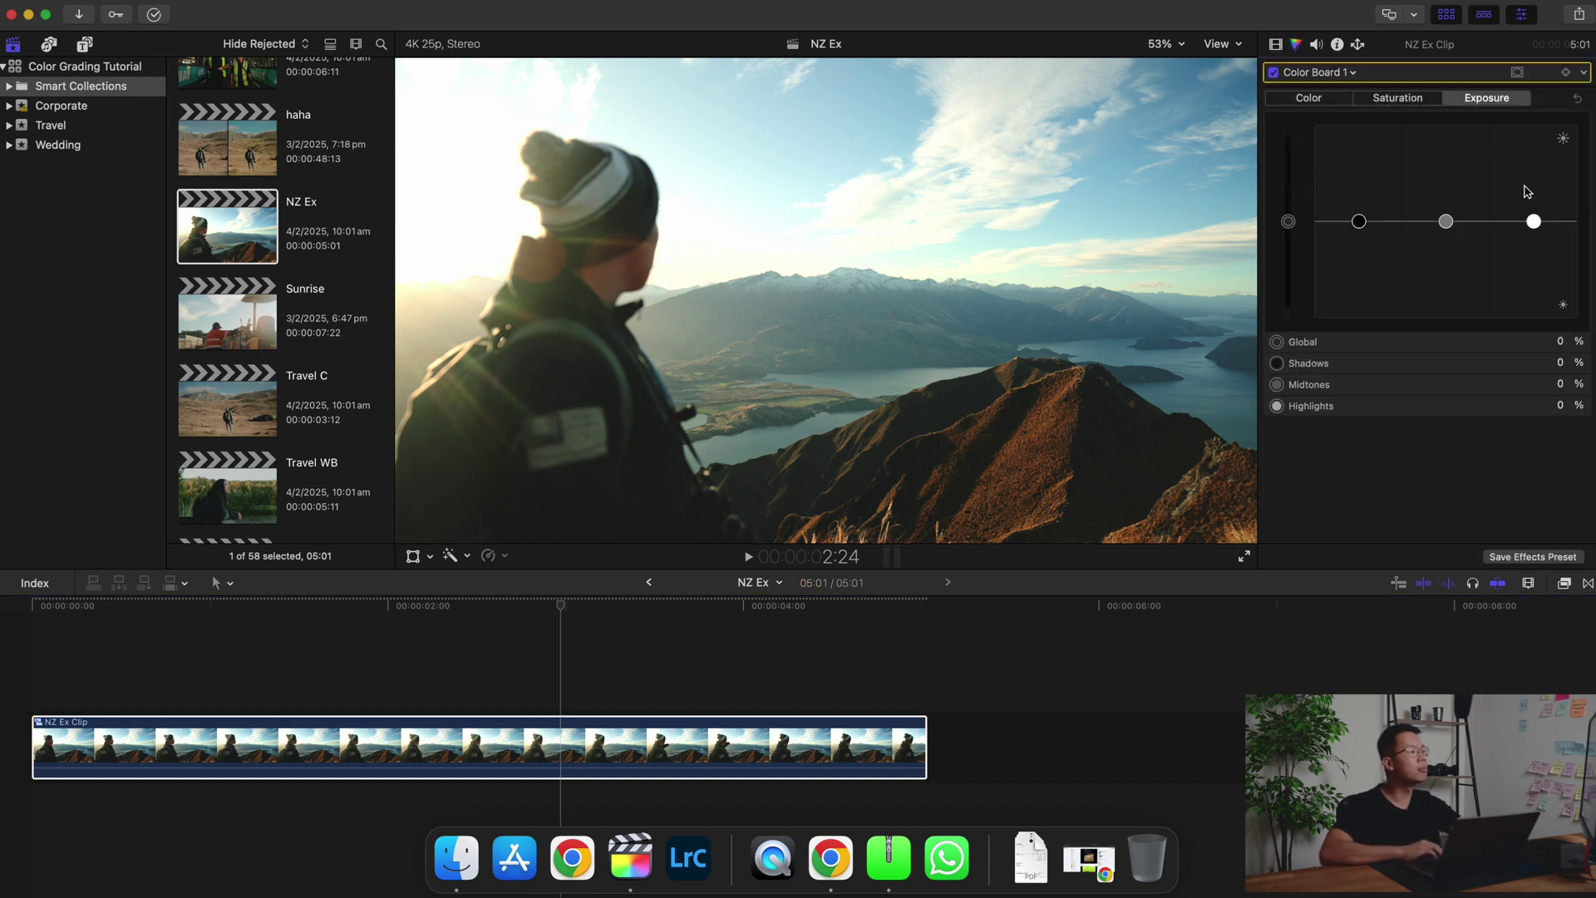
- Lower the NZ Ex clip's highlights exposure to -39%, checking the change in playback
left_click_drag(1534, 223, 1548, 253)
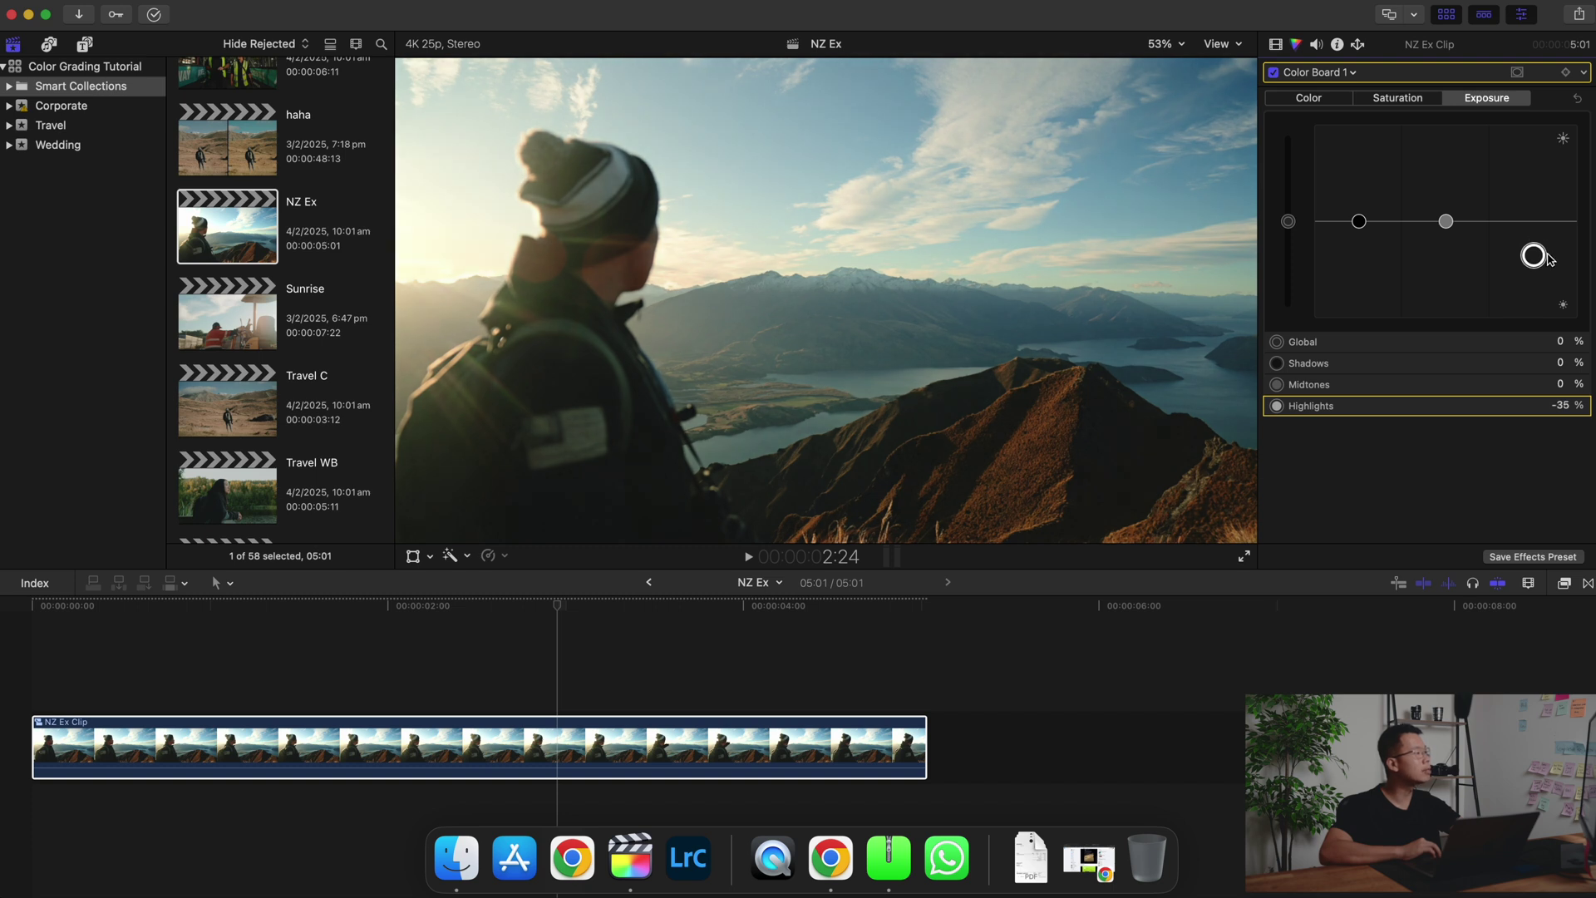
left_click_drag(1548, 259, 1547, 261)
key("space")
key("space")
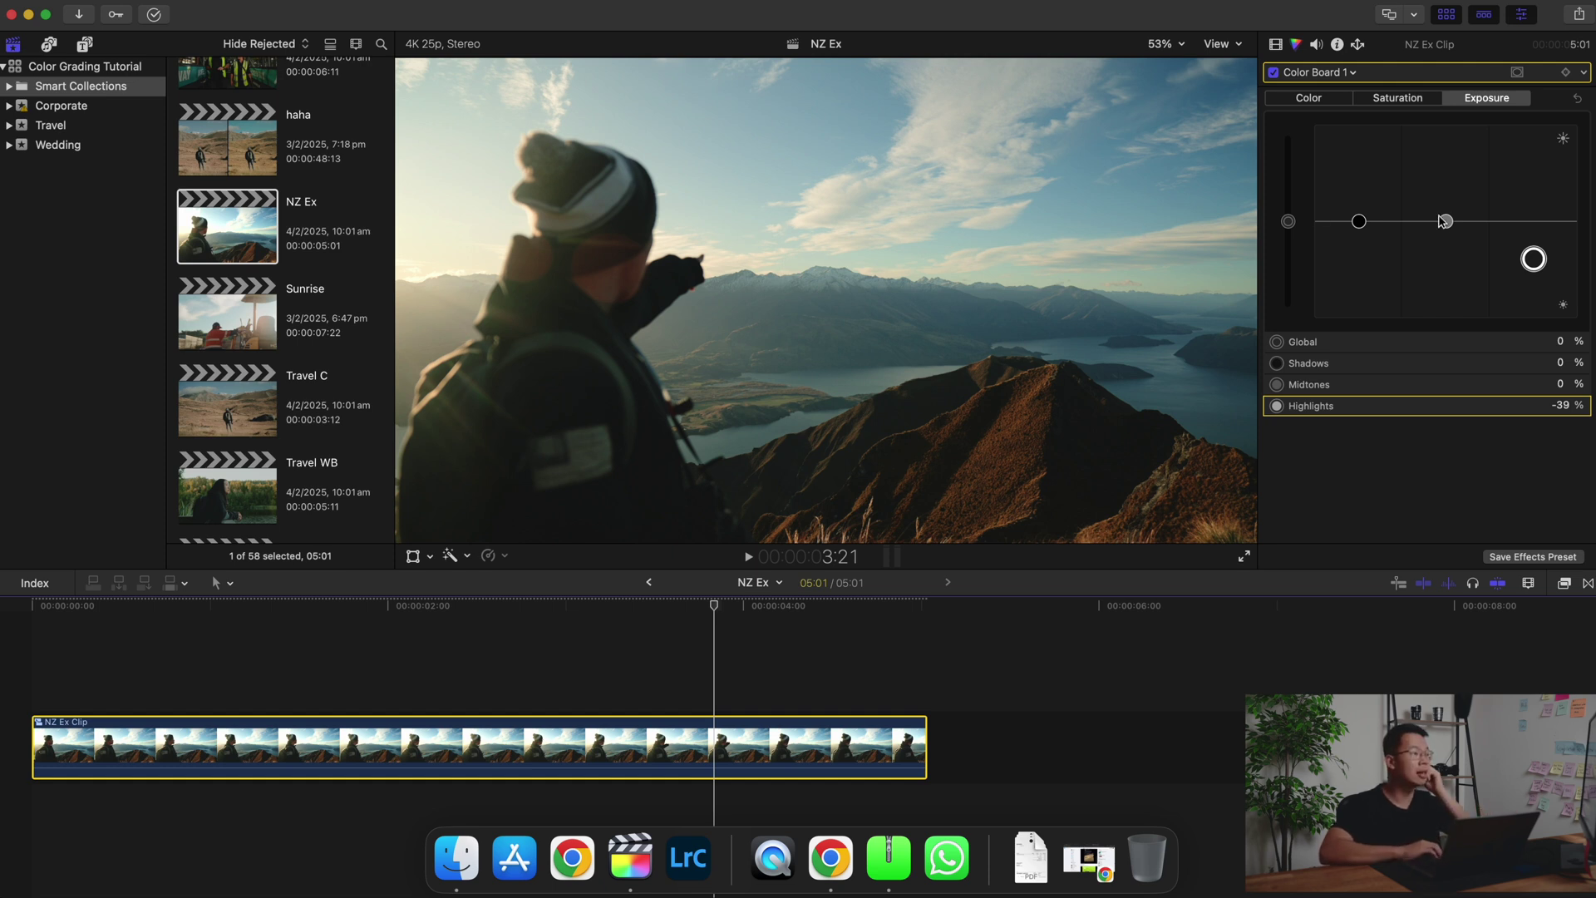
left_click_drag(1533, 258, 1533, 187)
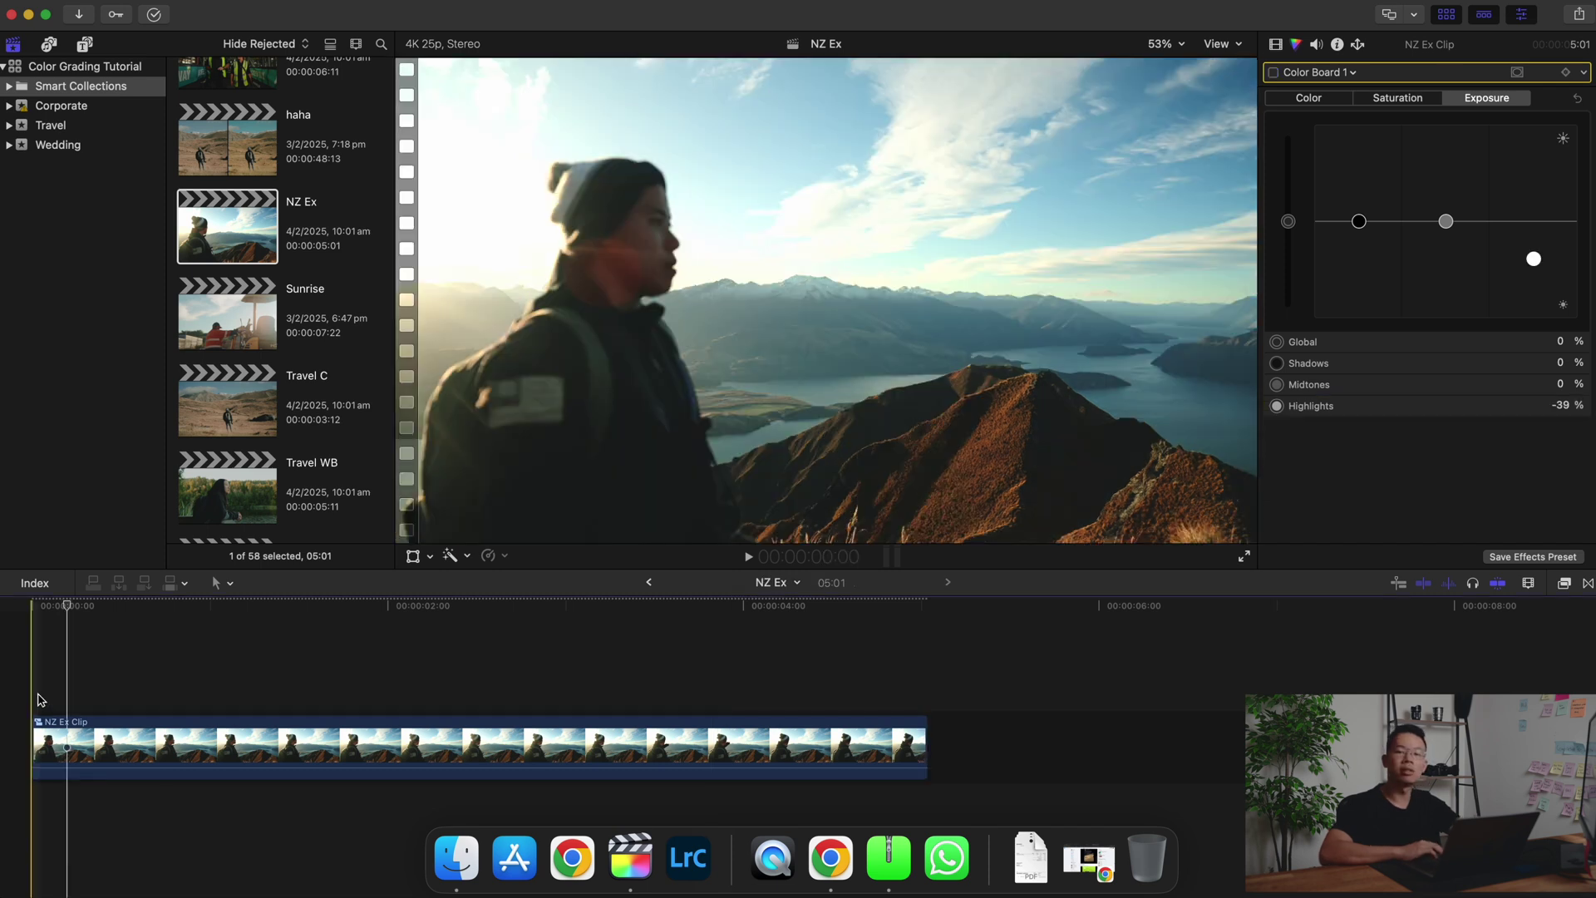
- Compare the NZ Ex clip in playback without and with its Color Board, ending with the correction enabled
key("space")
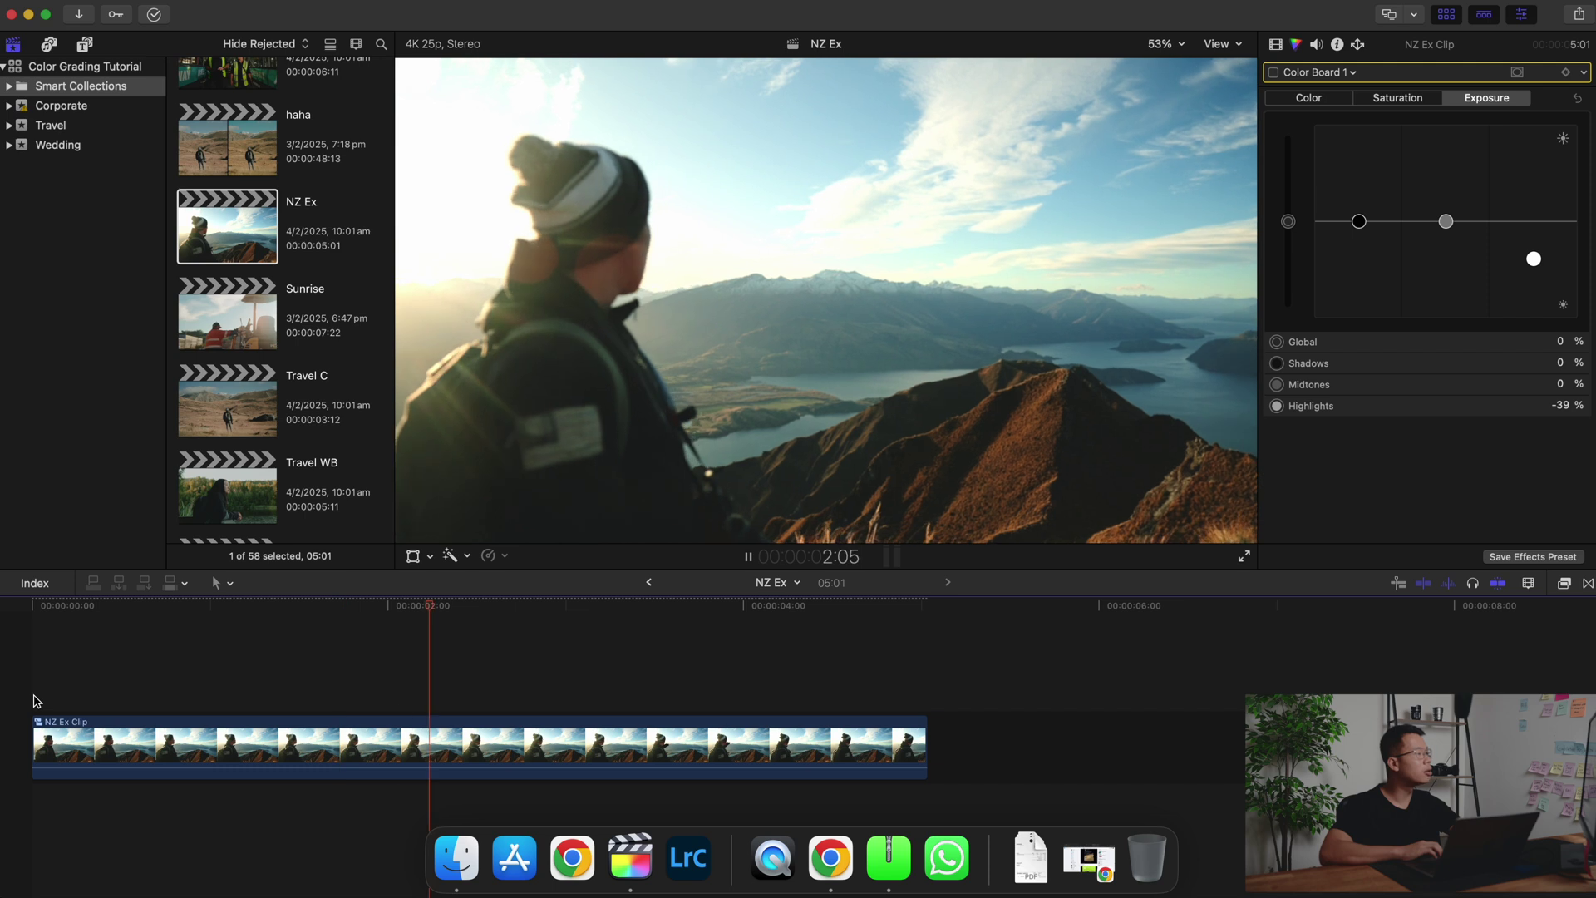
key("space")
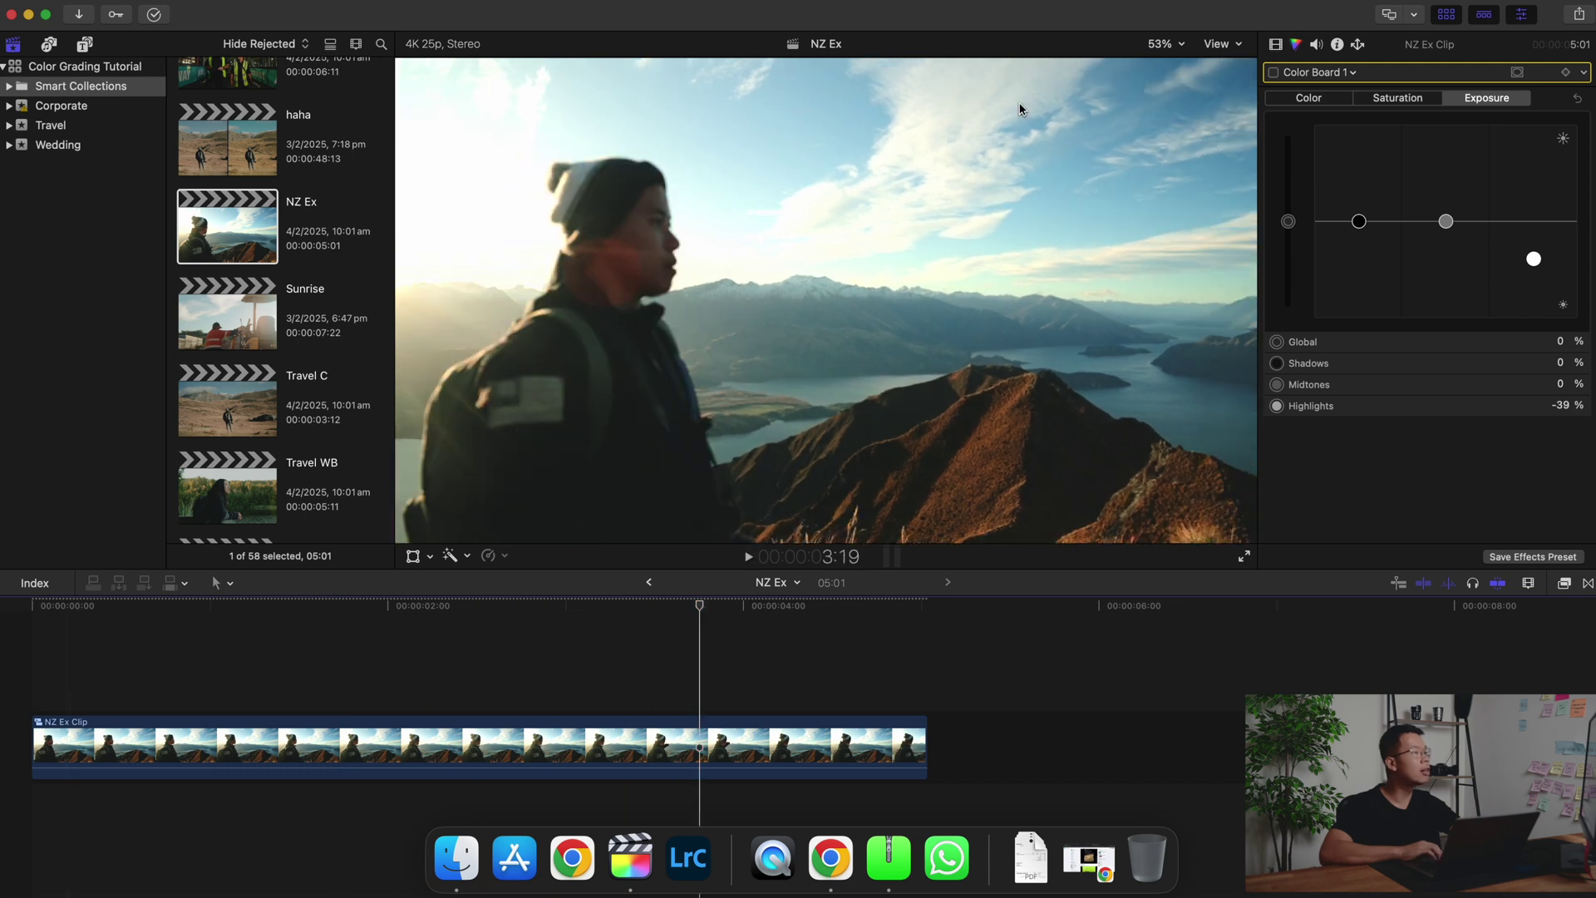
left_click(1274, 73)
key("space")
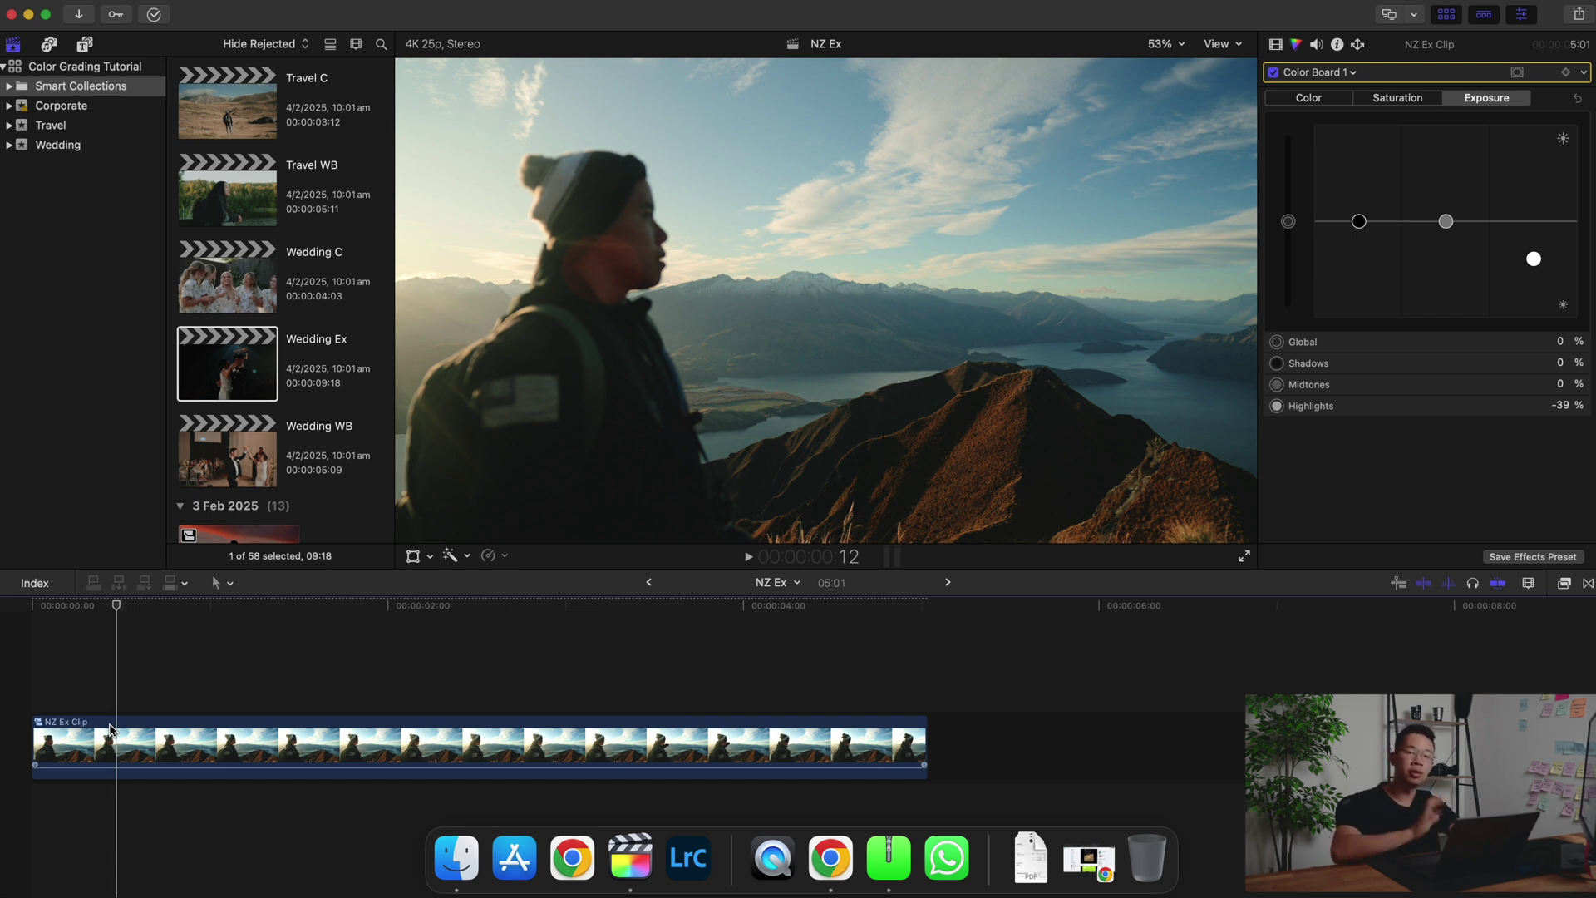
- Display the video scopes for the NZ Ex clip and compare its luma waveform with the Color Board turned off
left_click(136, 743)
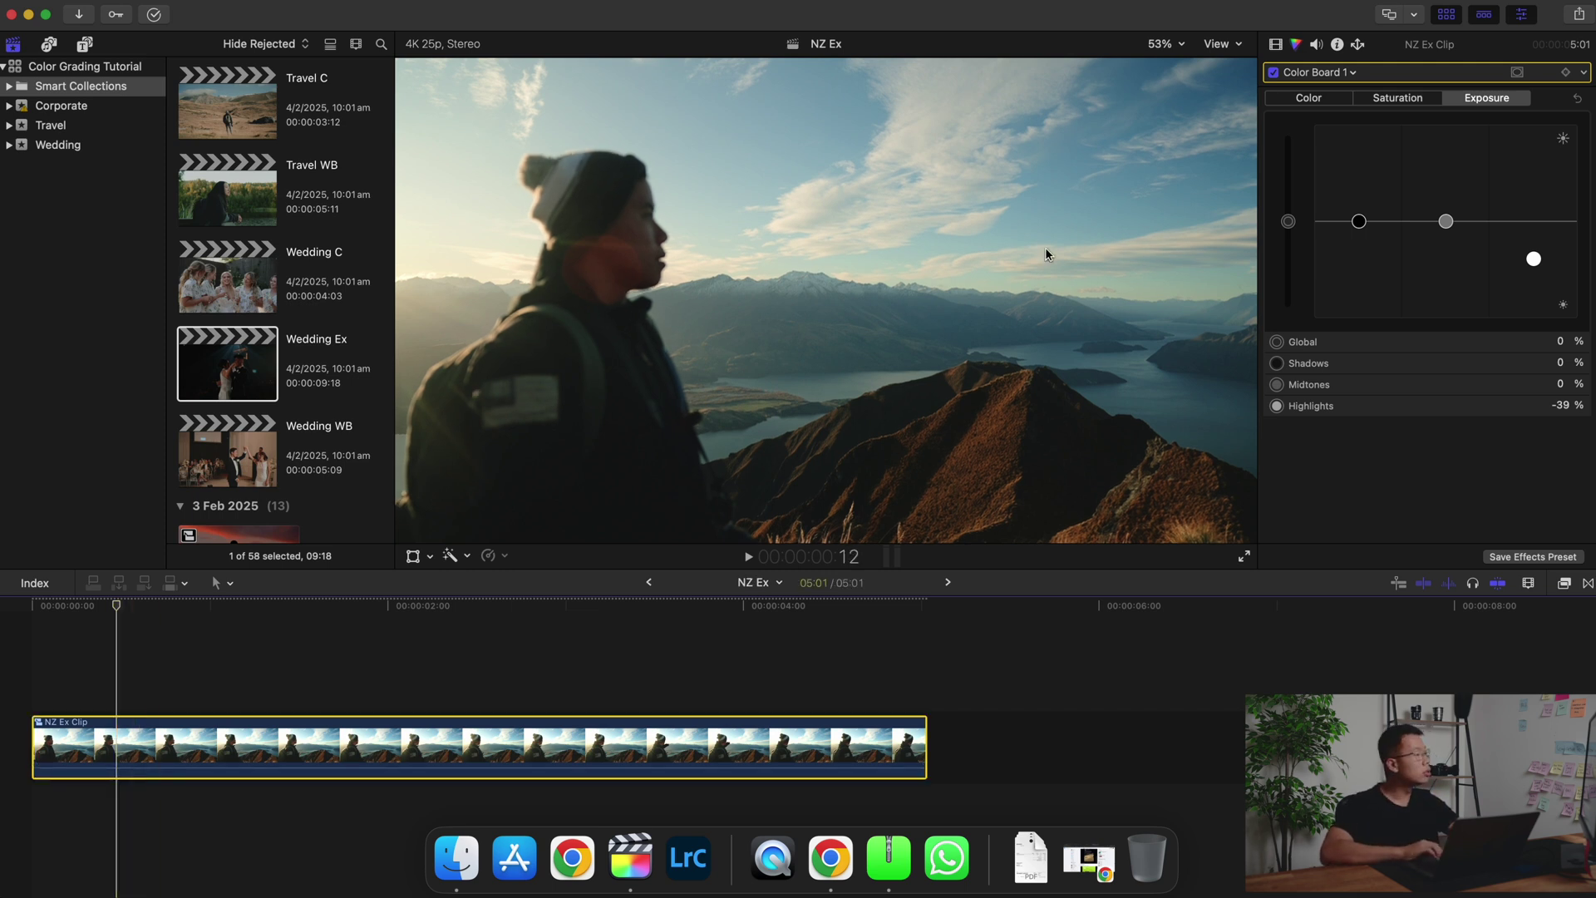
key("super+7")
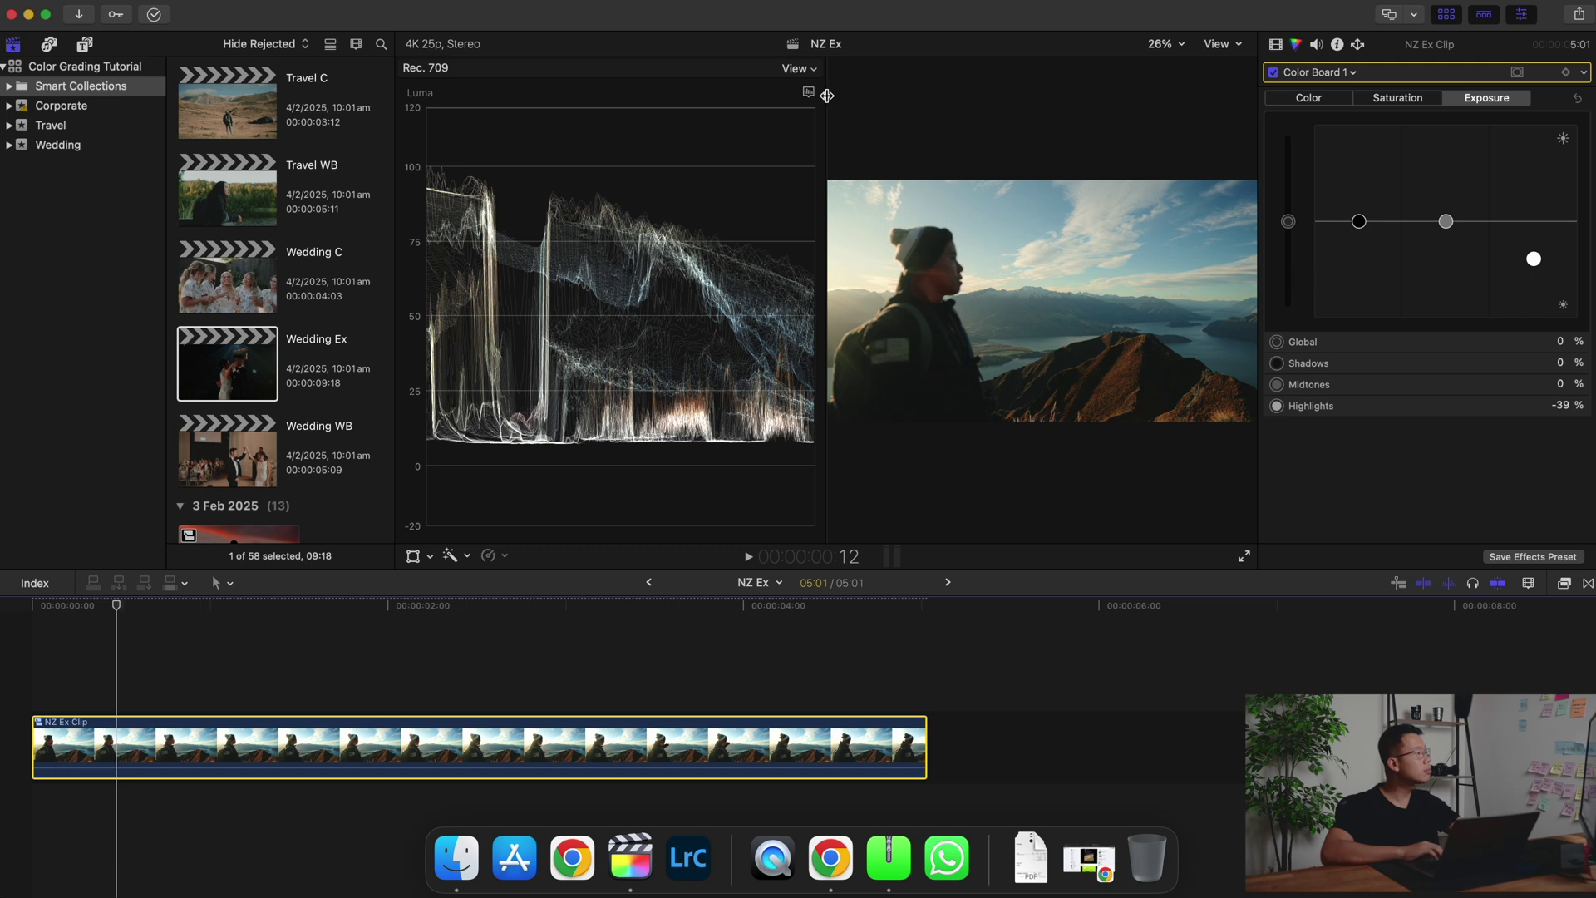
left_click(809, 93)
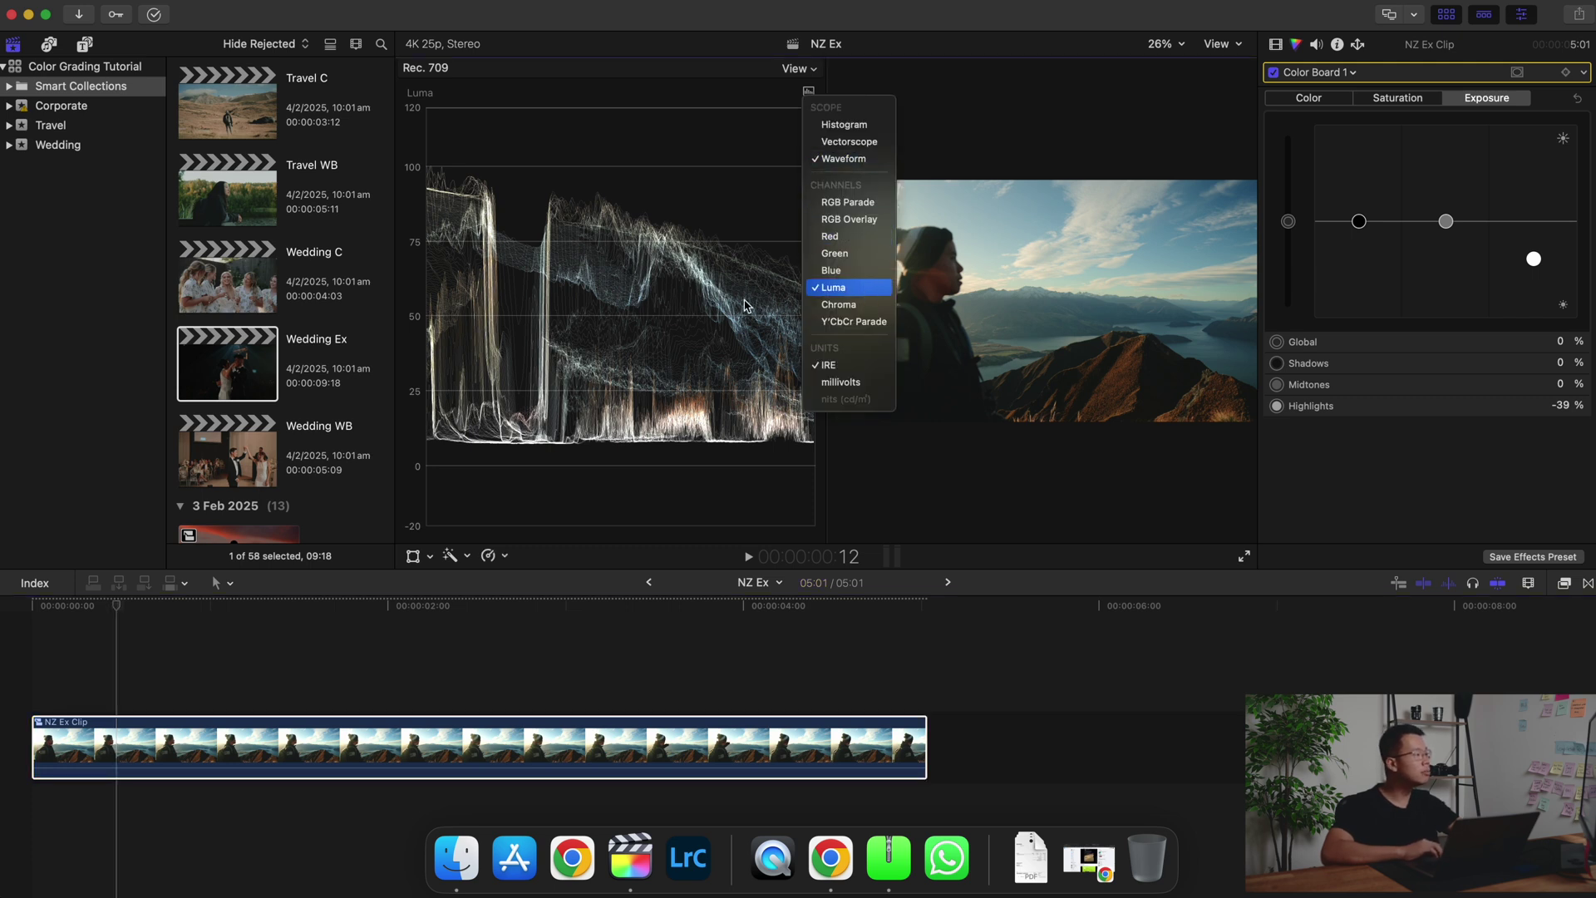
left_click(746, 305)
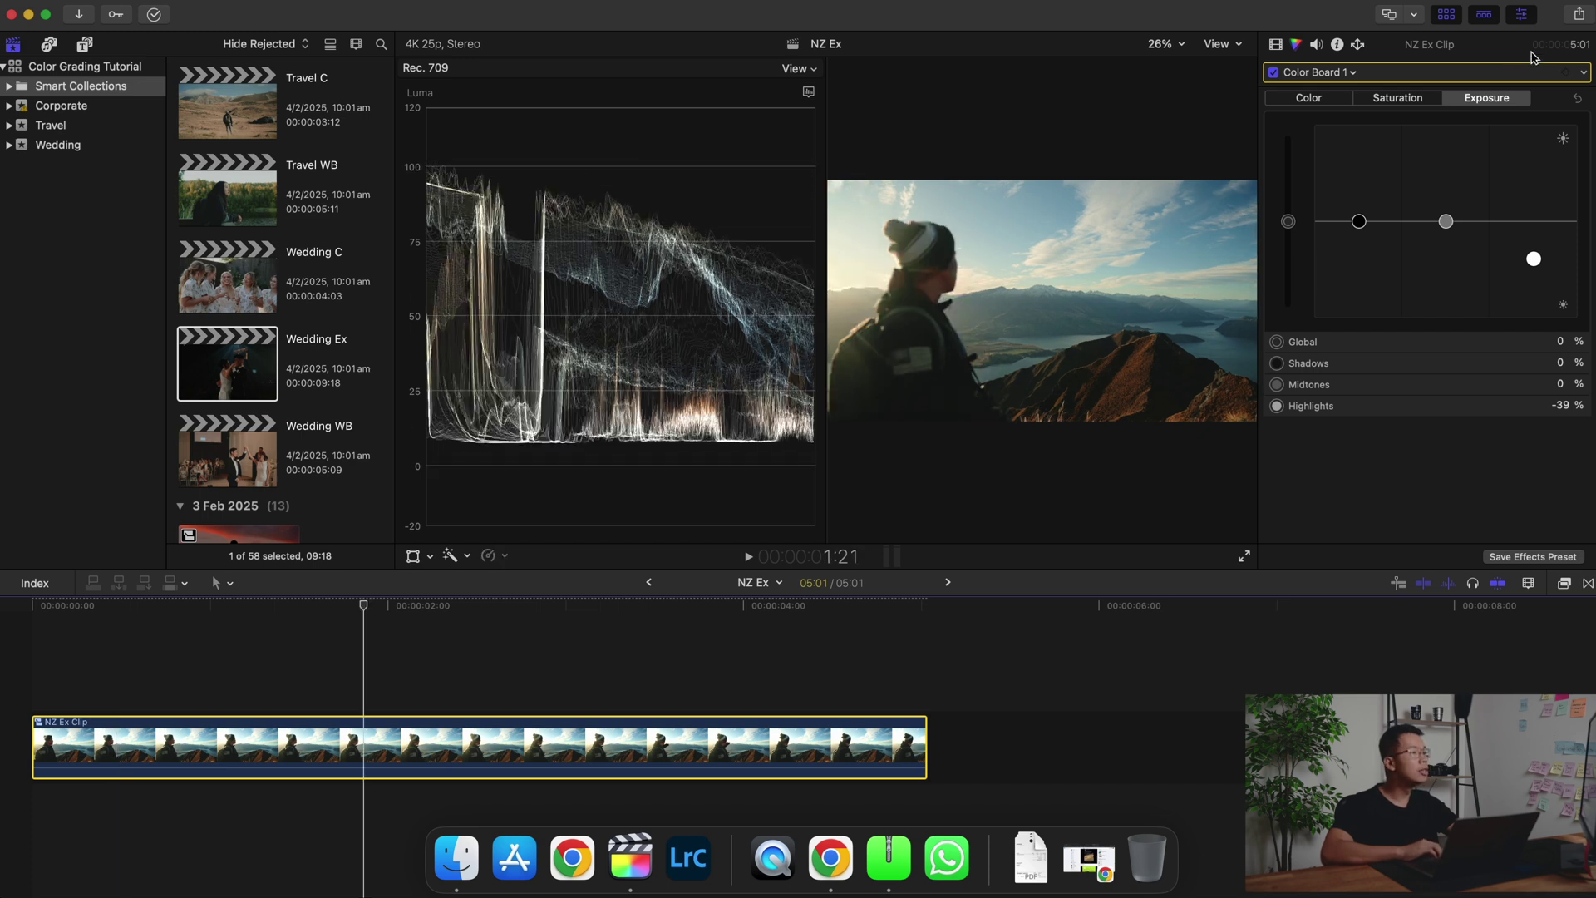
left_click(1274, 73)
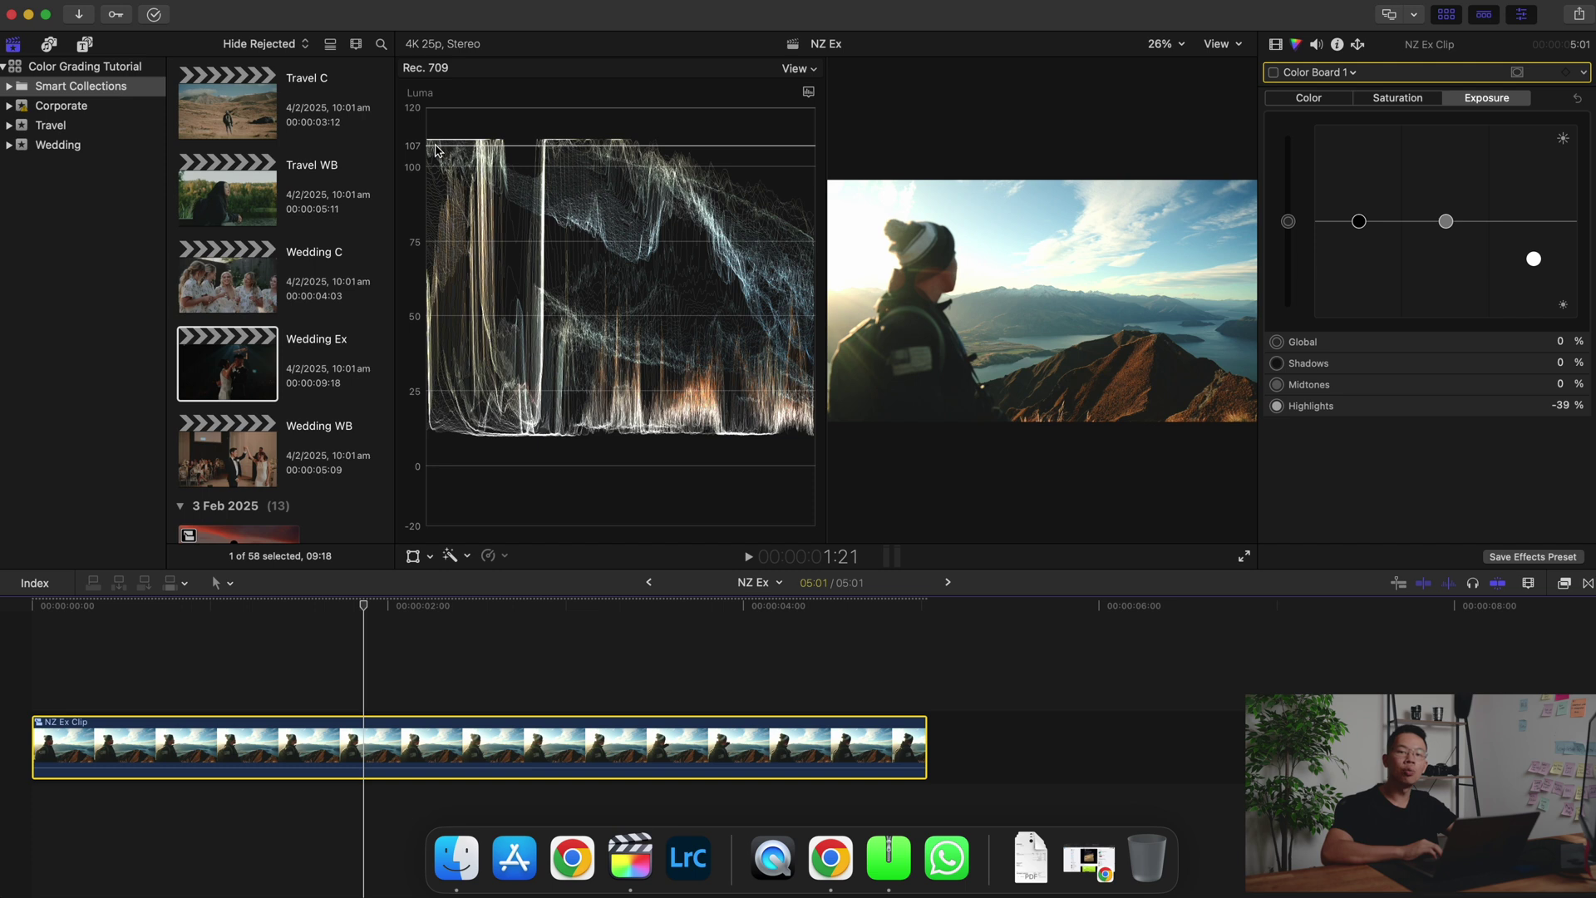
- With the Color Board enabled, set the NZ Ex clip's highlights to -40% and shadows to -6%, and hide the video scopes
mouse_move(1534, 264)
left_mouse_down()
mouse_move(1535, 221)
mouse_move(1551, 261)
left_mouse_up()
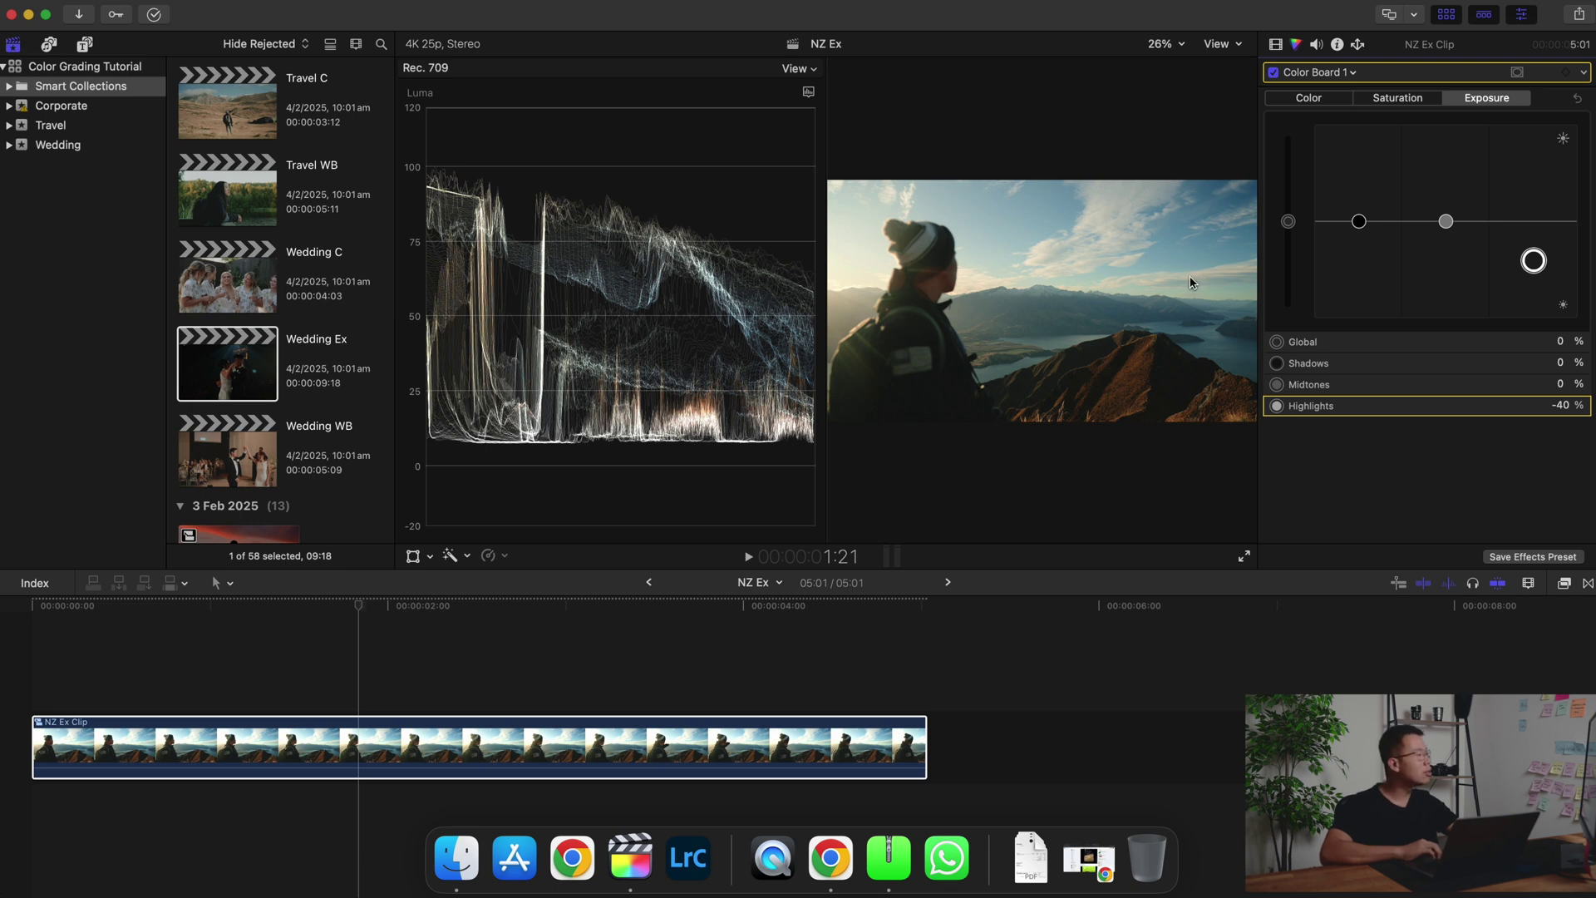
left_click_drag(1359, 229, 1367, 260)
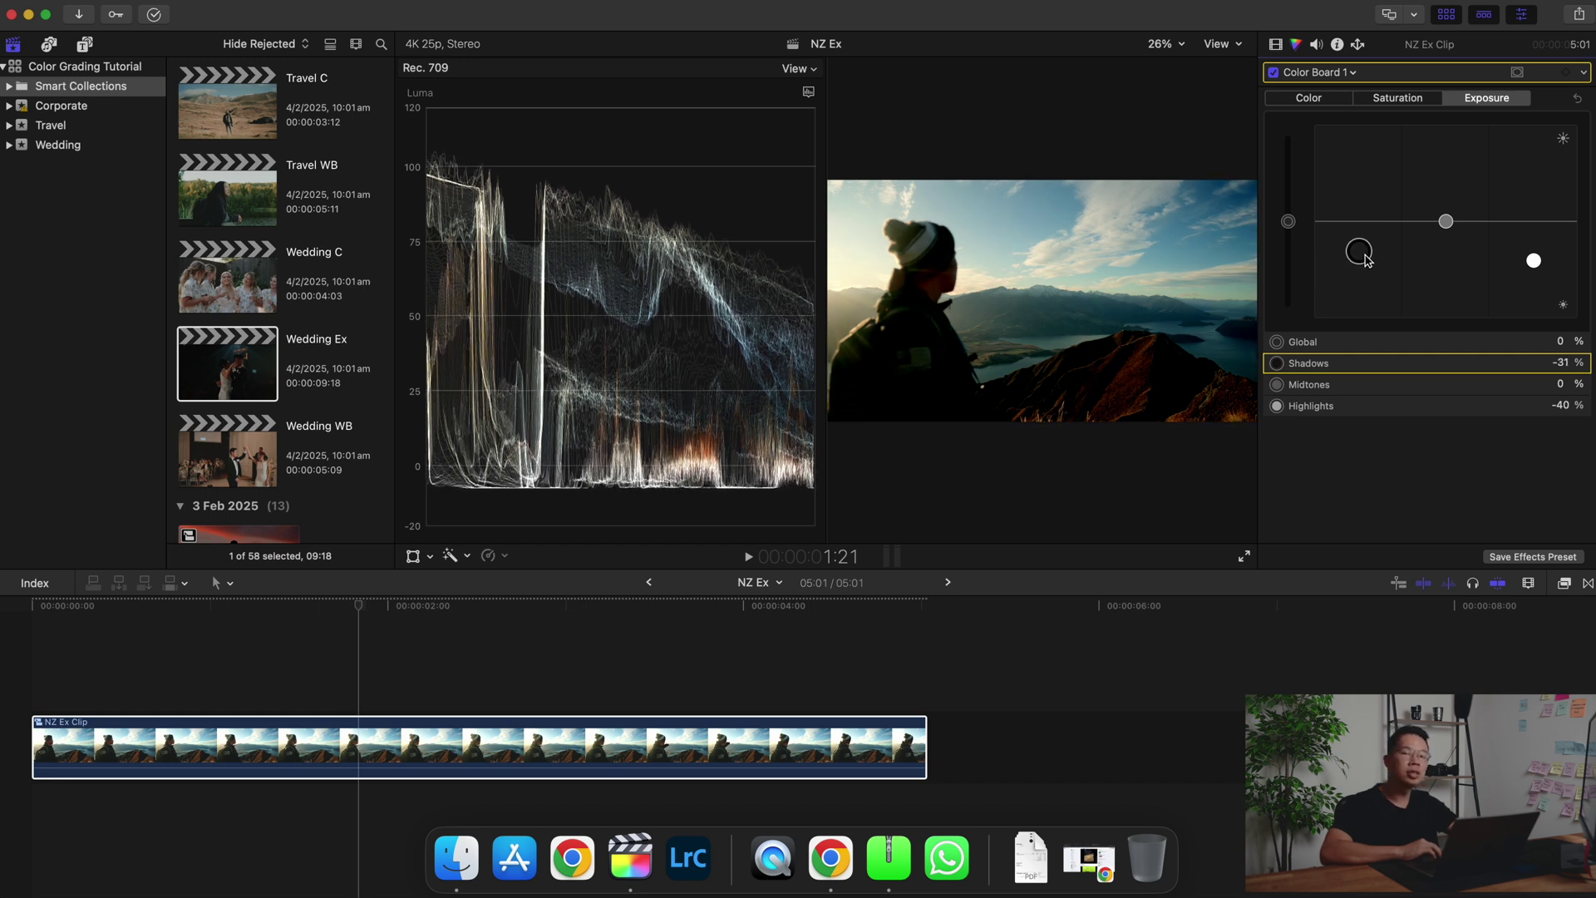
left_click_drag(1368, 260, 1368, 234)
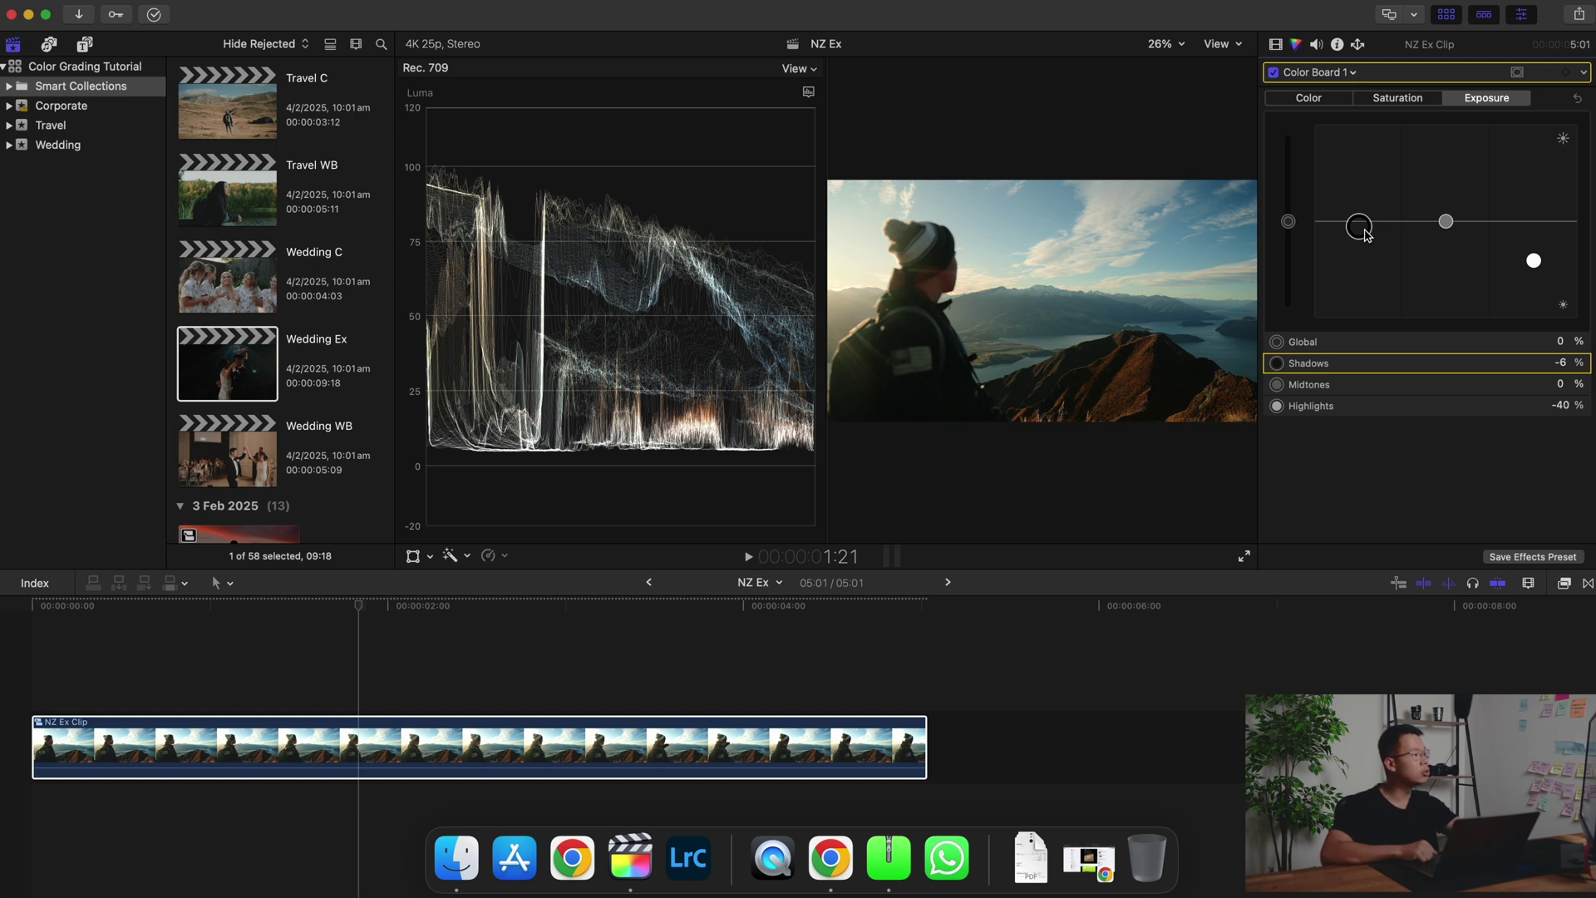
key("cmd+7")
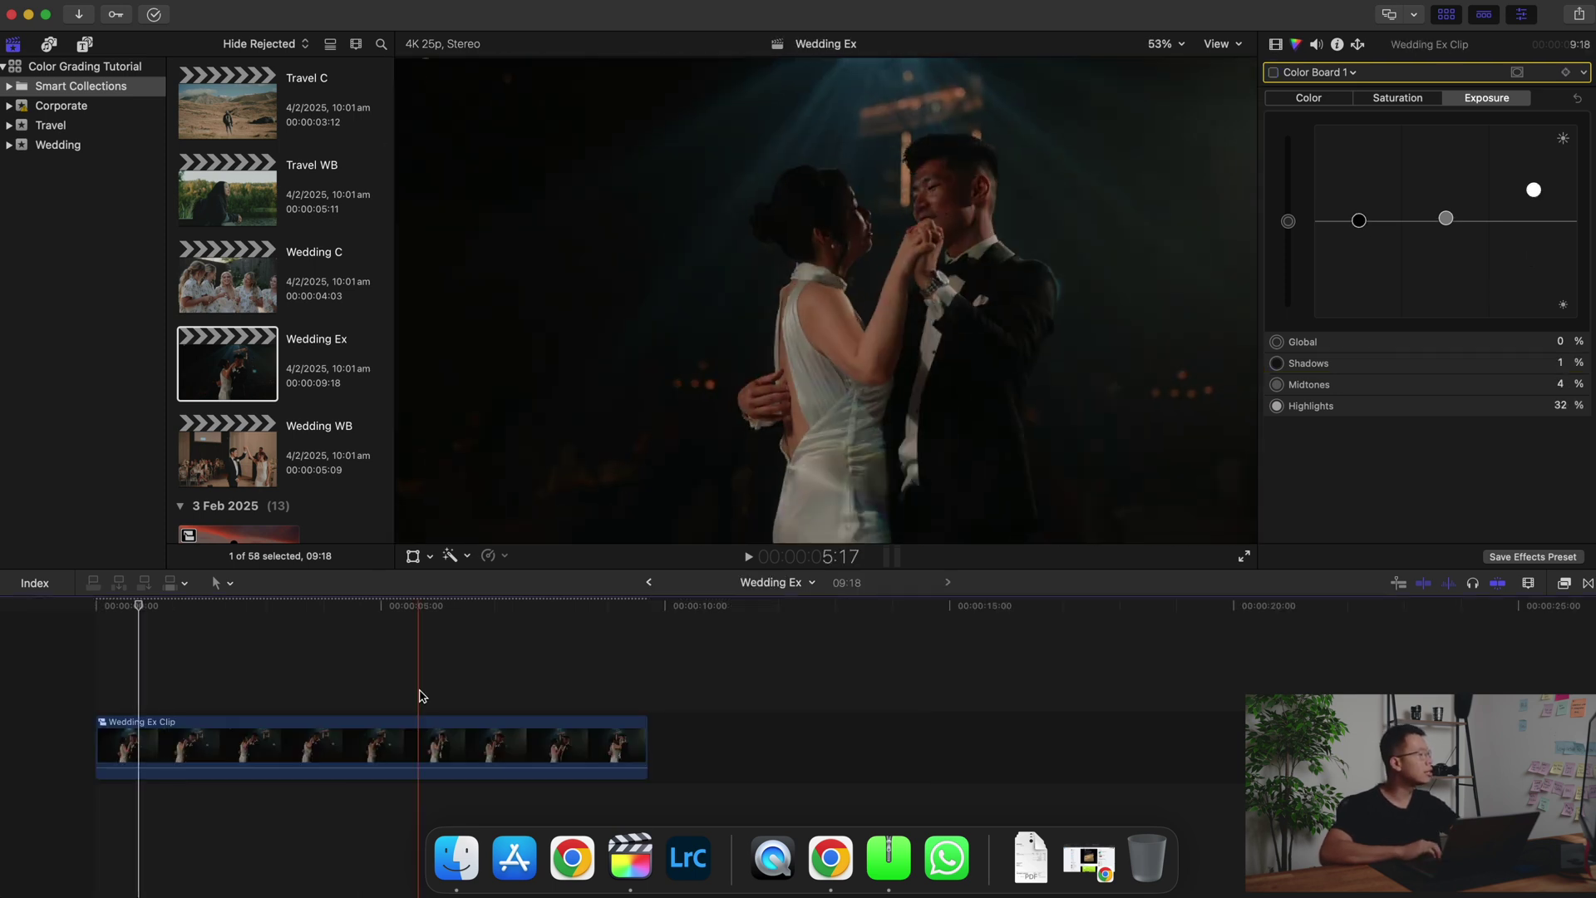
- Play the Wedding Ex clip from its start and add a Color Board correction to it
left_click(100, 792)
key("space")
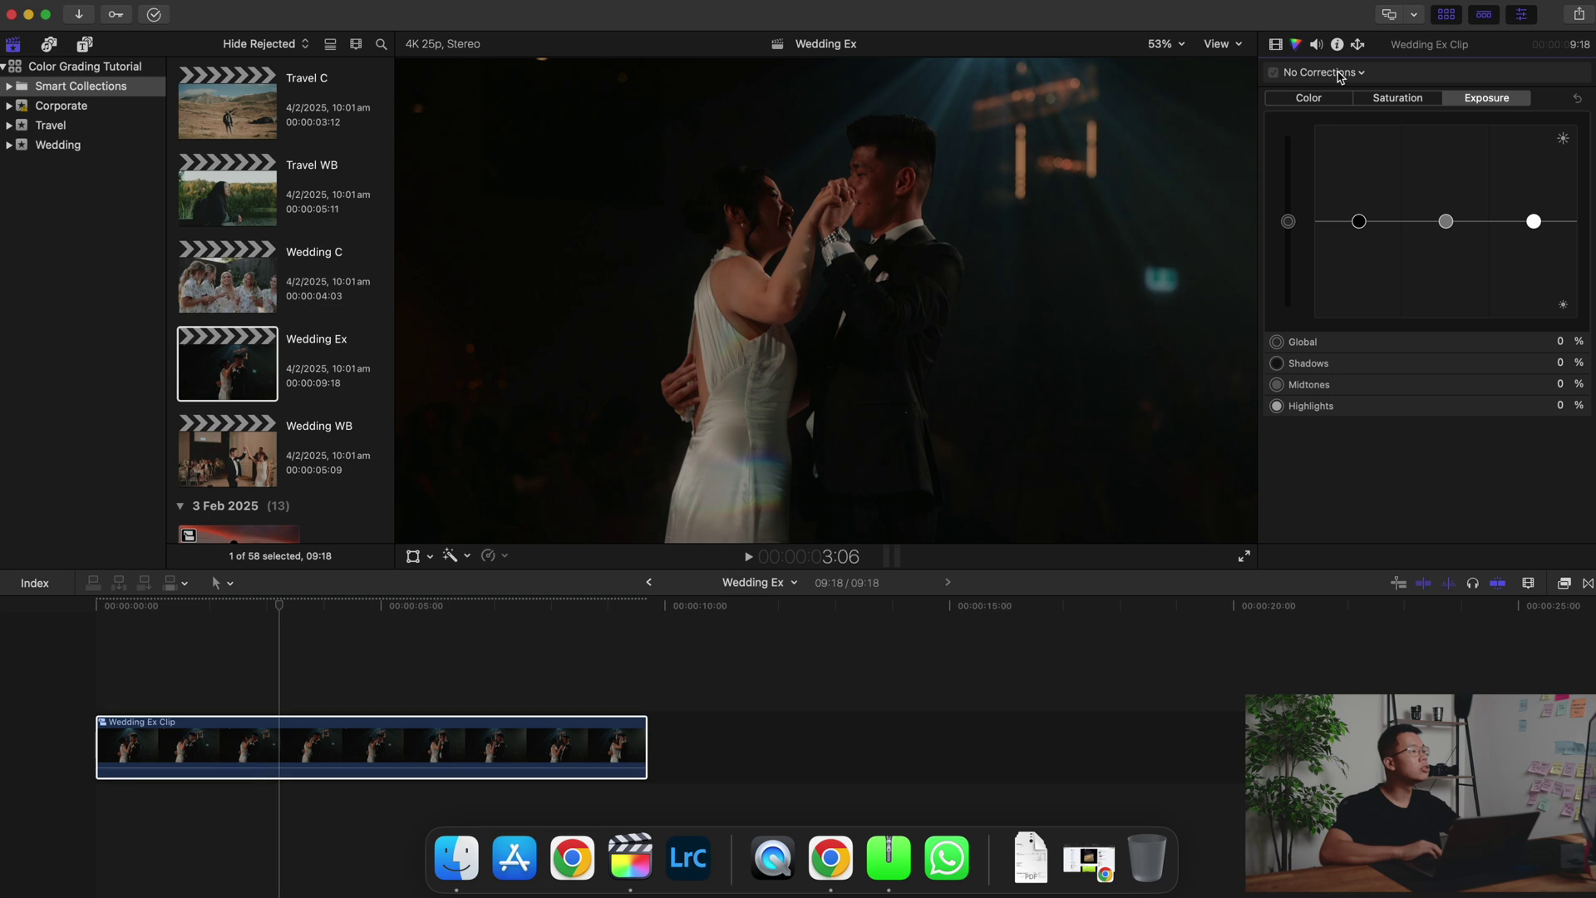
left_click(1340, 73)
left_click(1340, 116)
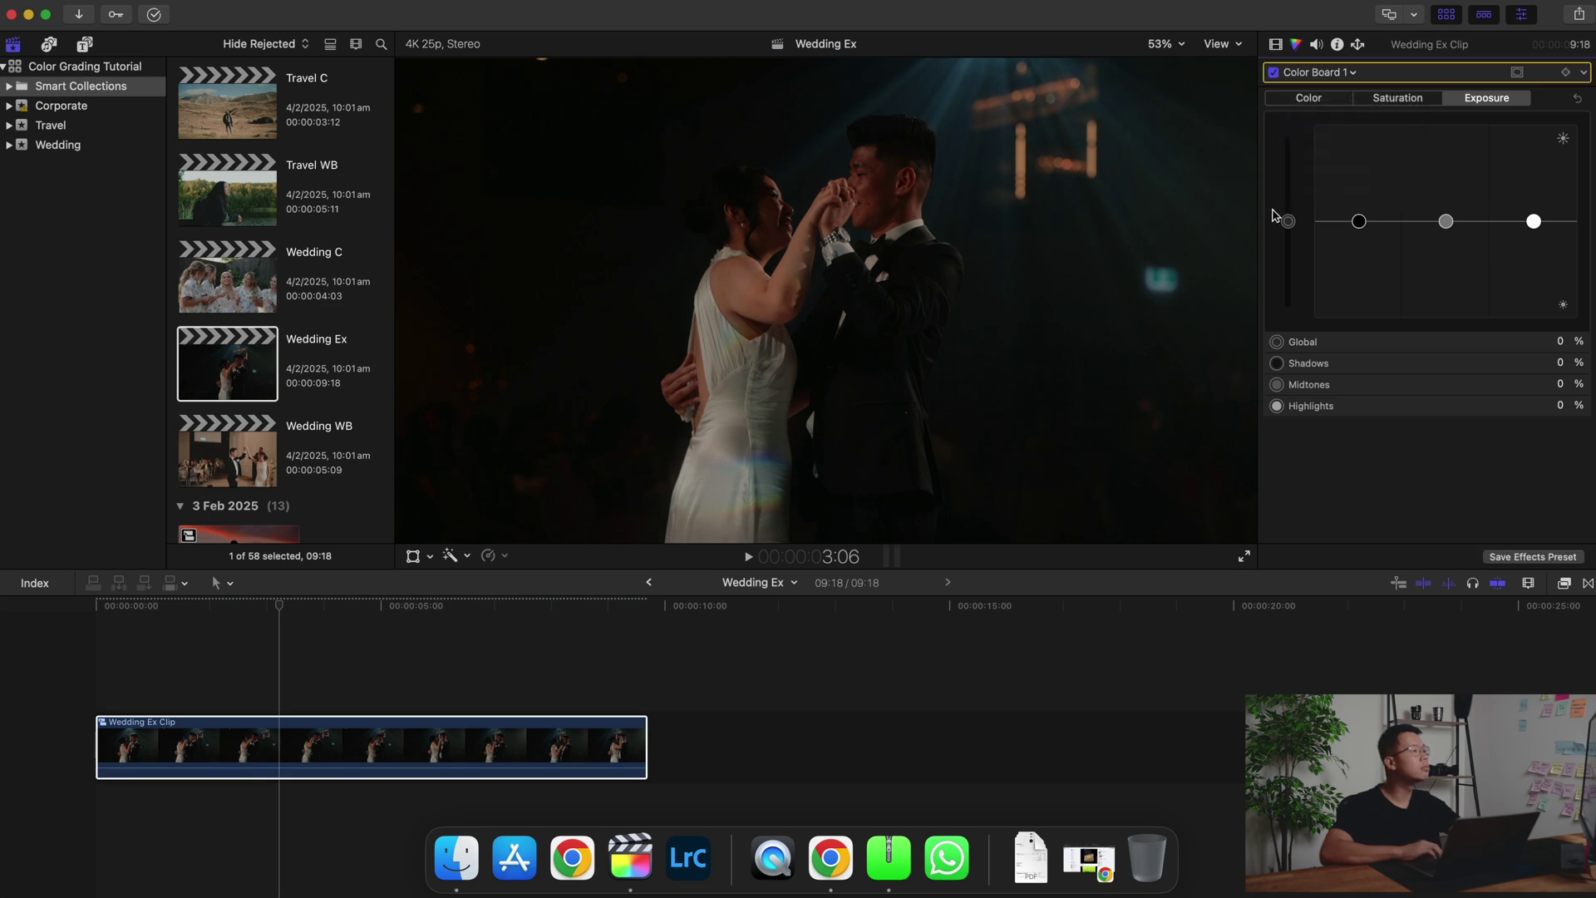
- Set the Wedding Ex clip's exposure to Global 6%, Highlights 53%, Midtones 29% and Shadows -10%
left_click_drag(1299, 227, 1299, 225)
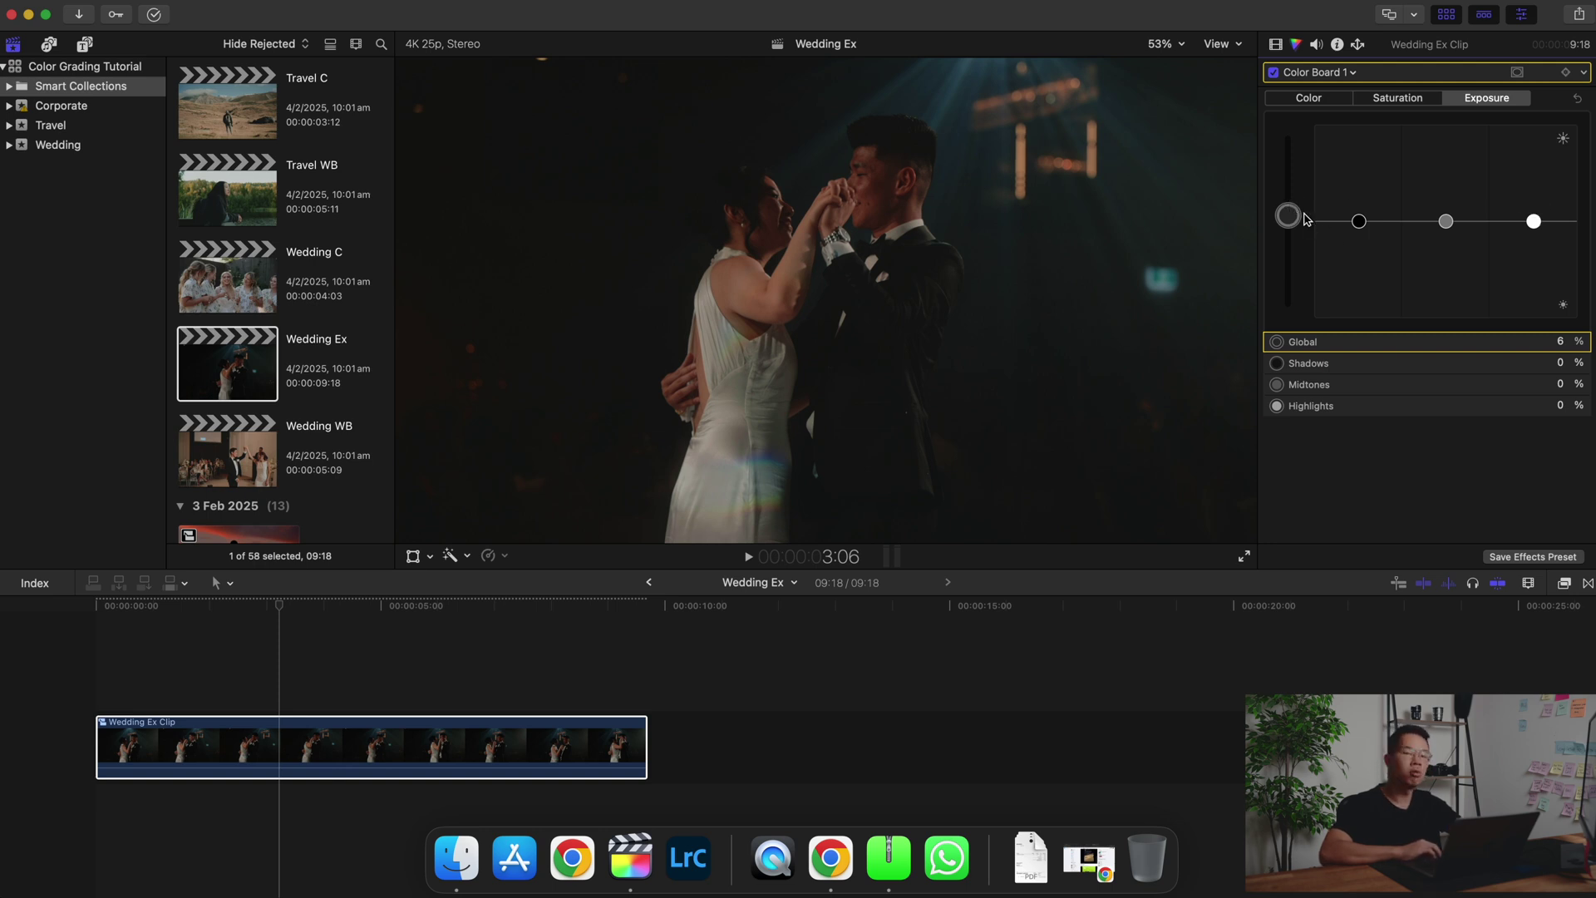
left_click_drag(1359, 225, 1359, 220)
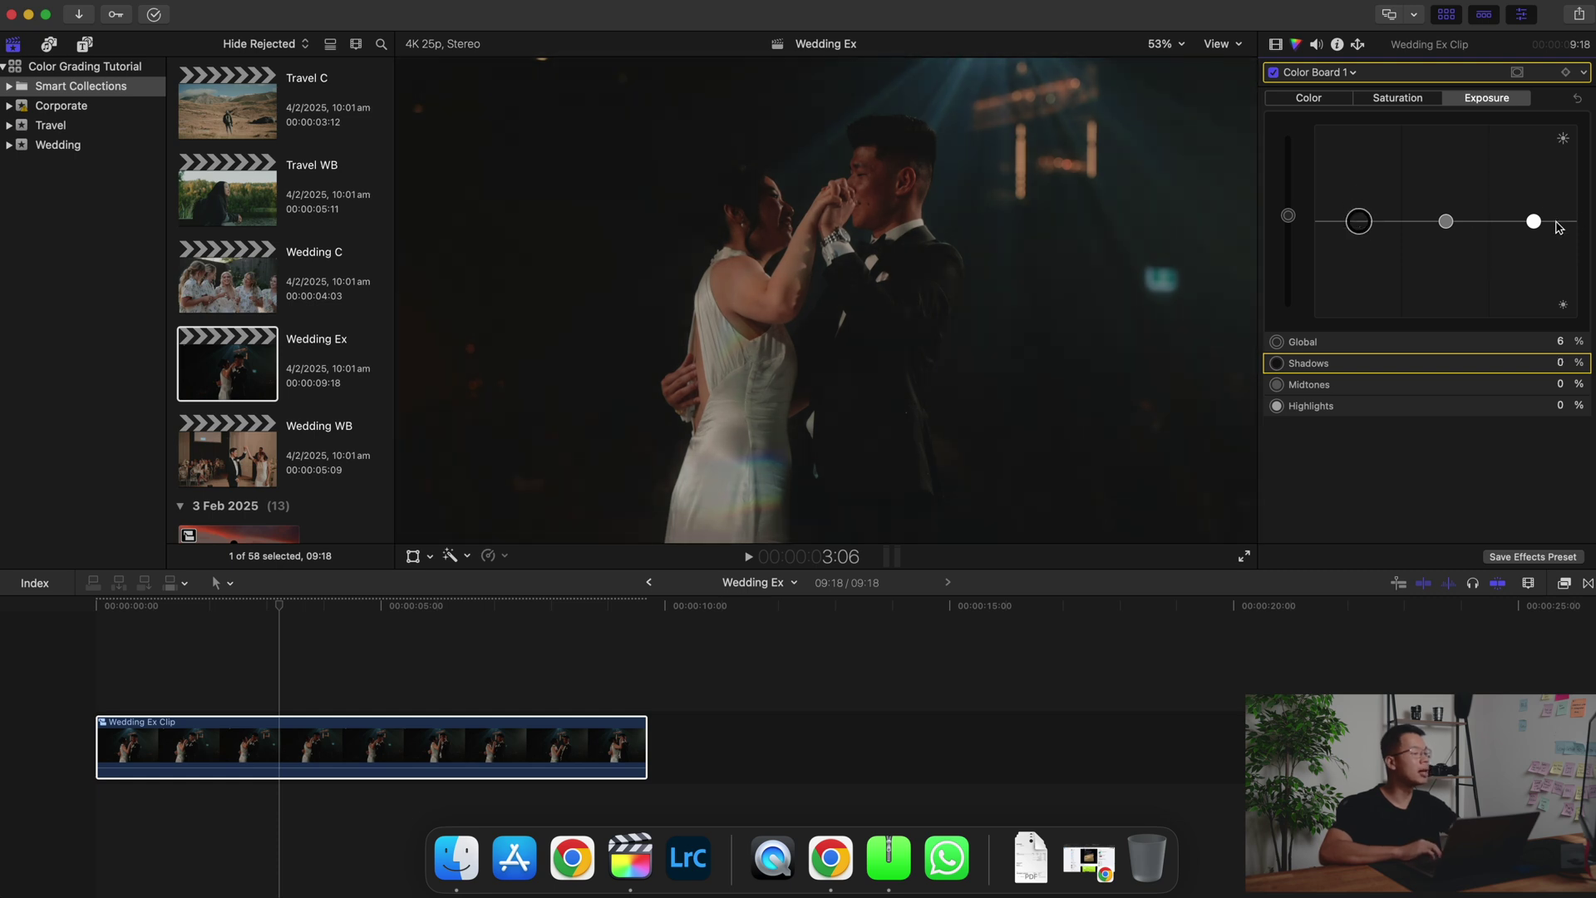
left_click_drag(1538, 221, 1538, 177)
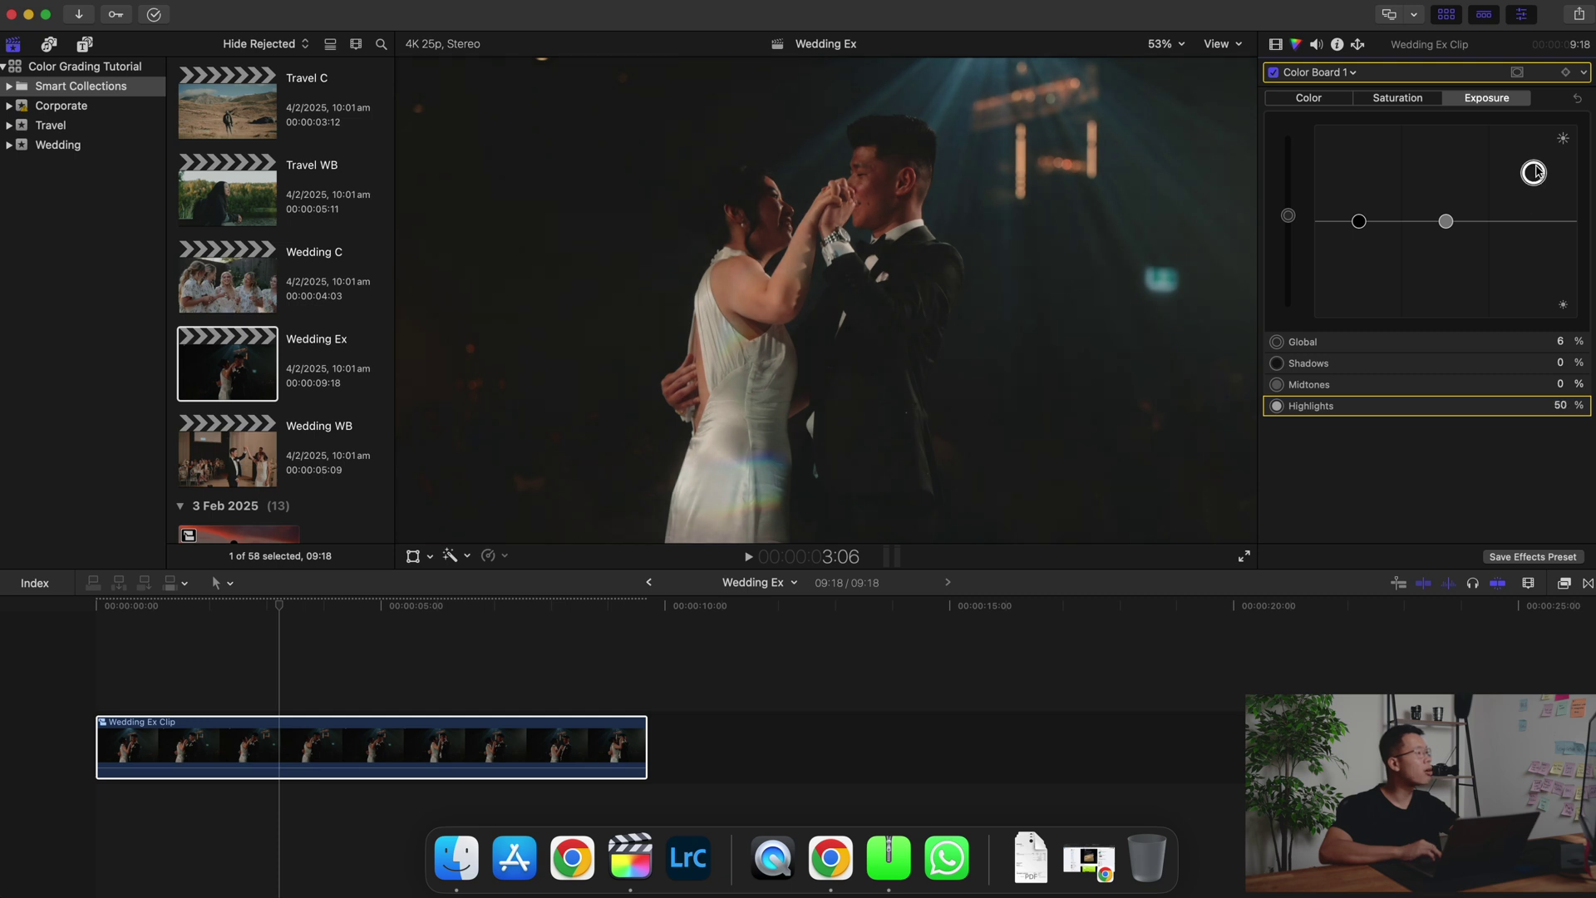
left_click(1451, 220)
left_click_drag(1451, 218, 1452, 209)
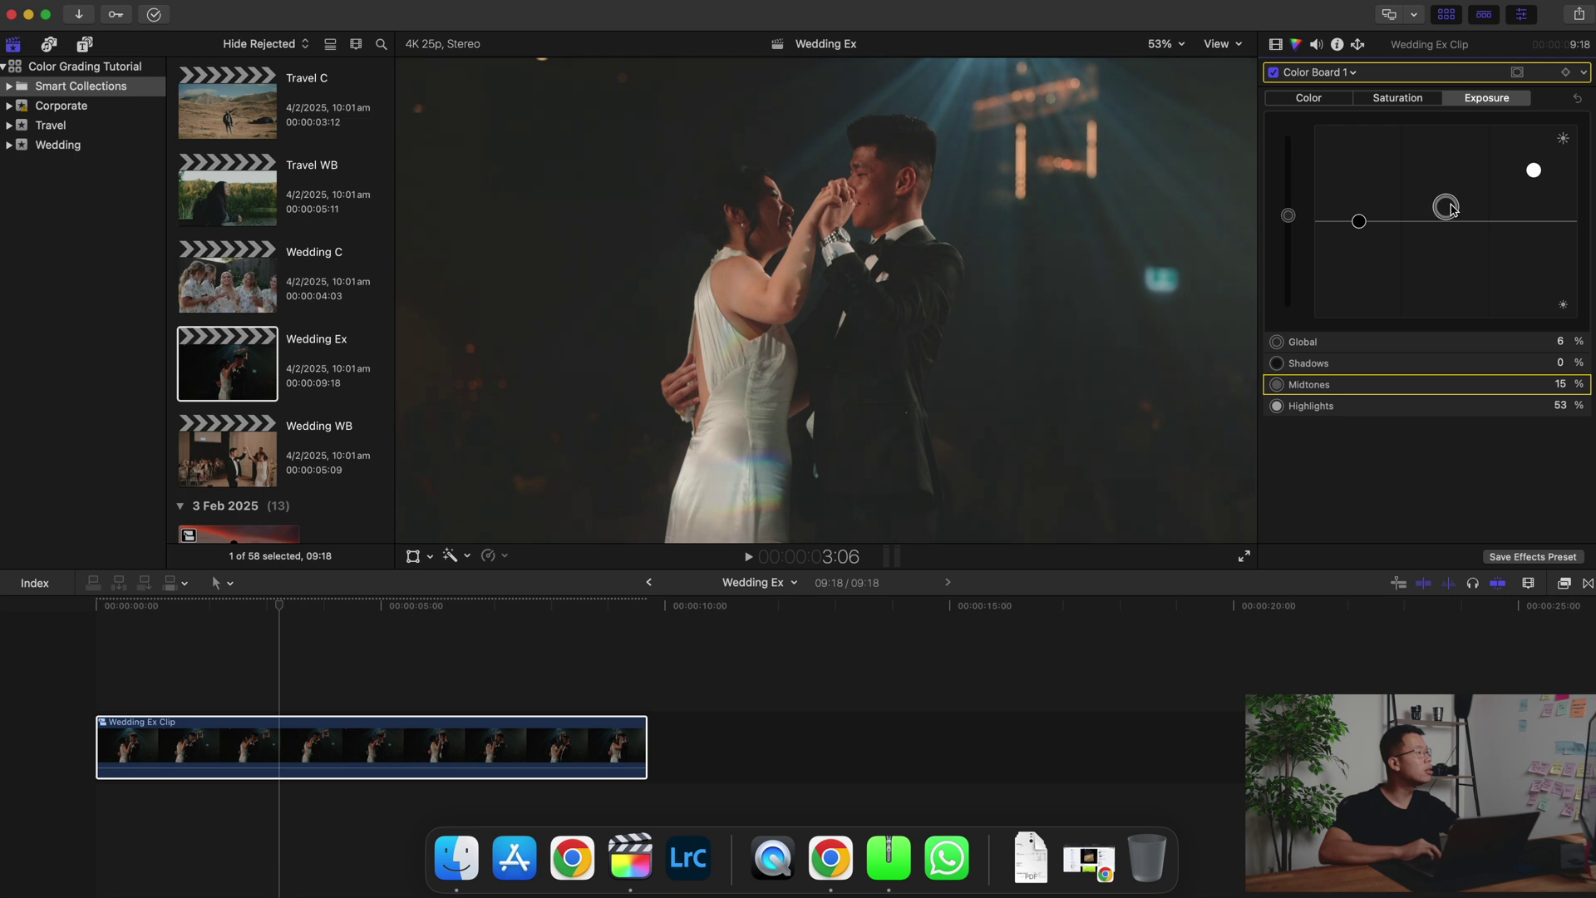
left_click(1360, 222)
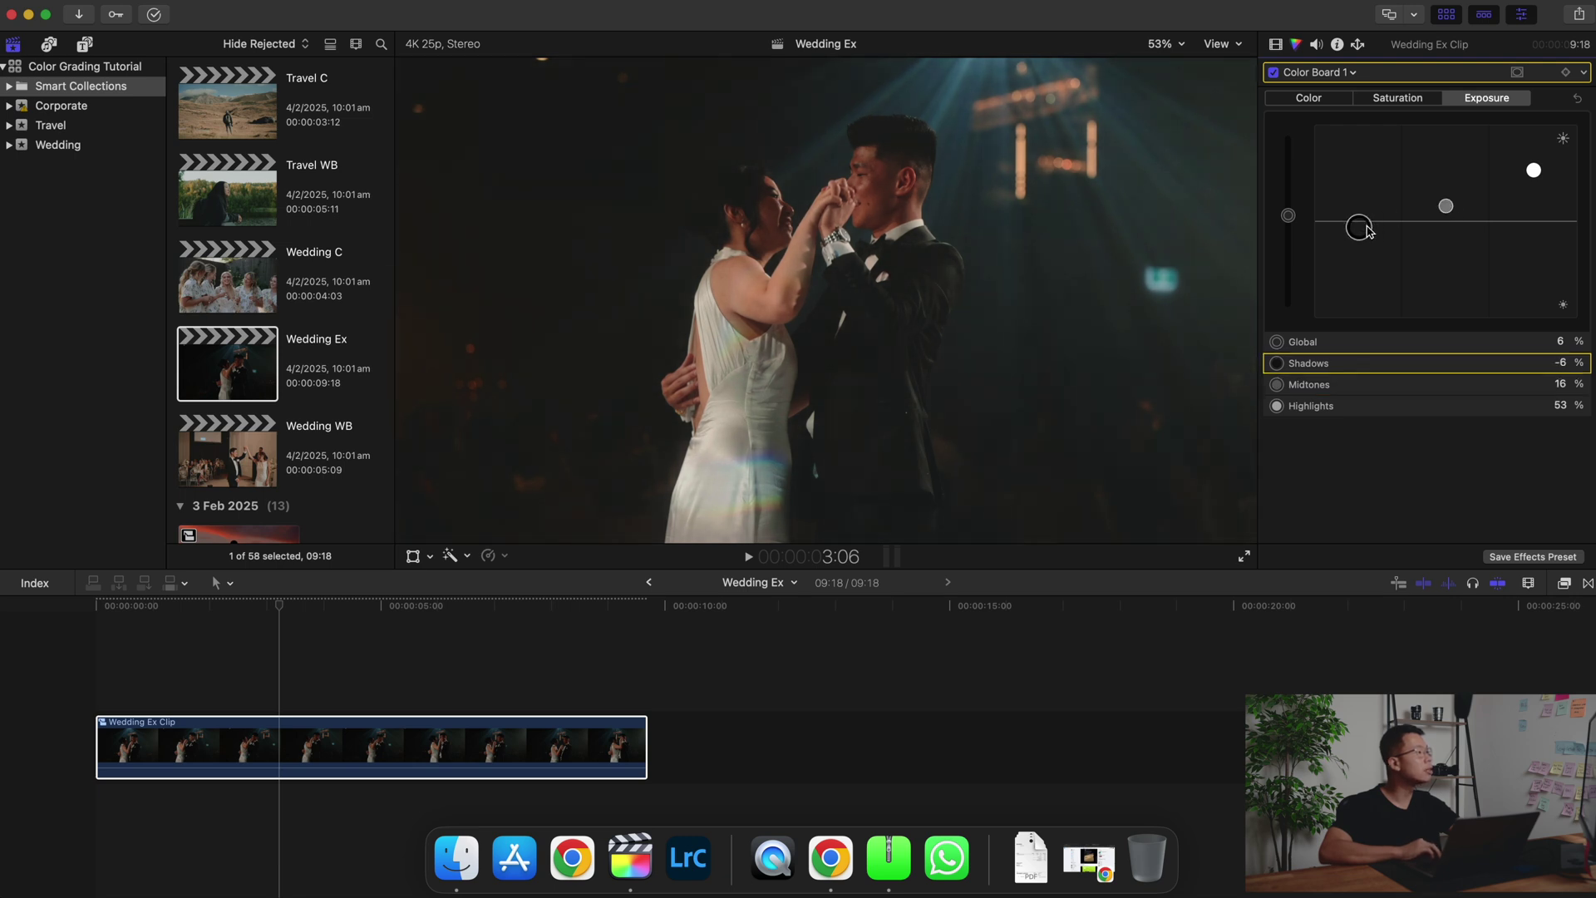
left_click_drag(1453, 211, 1452, 205)
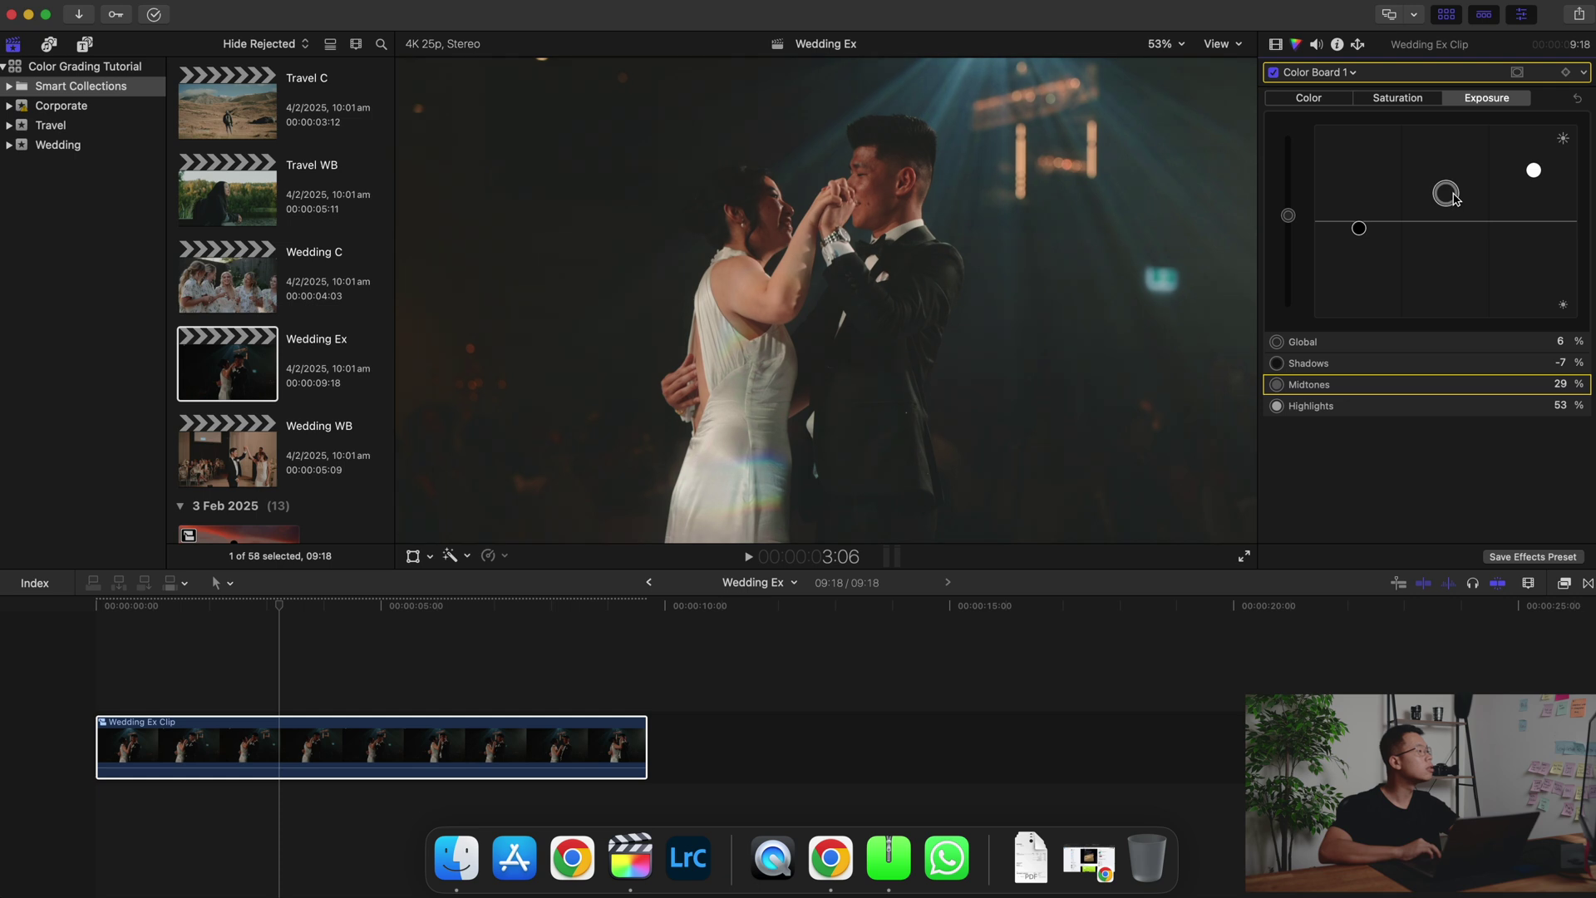
left_click_drag(1362, 230, 1369, 239)
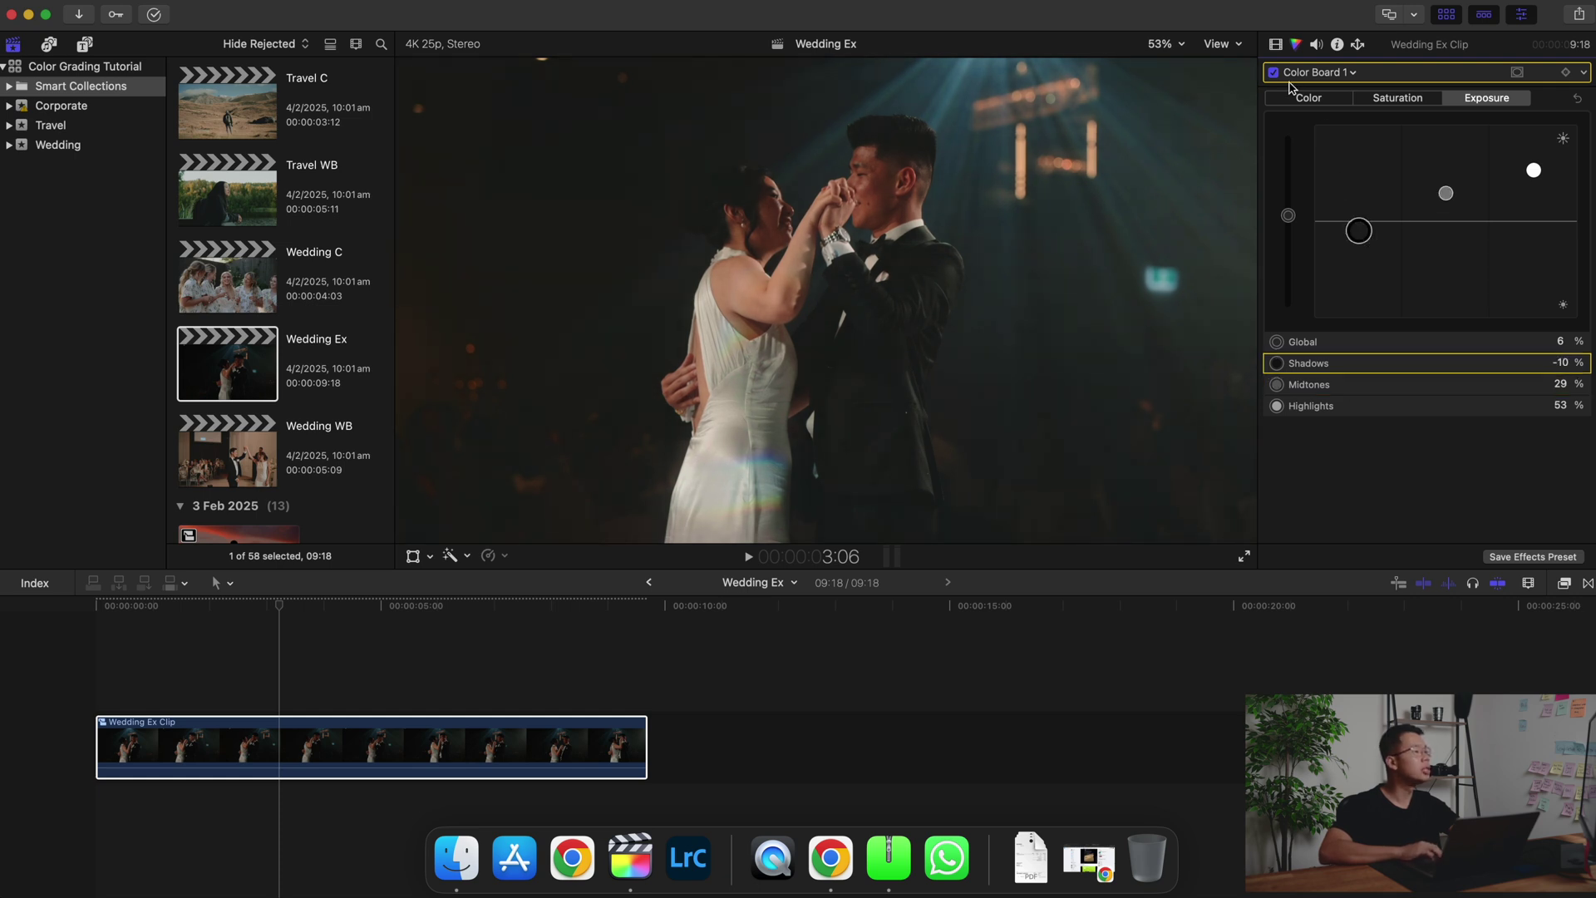
- Compare the Wedding Ex clip in playback from its start without and with its Color Board, ending with the correction enabled
left_click(727, 405)
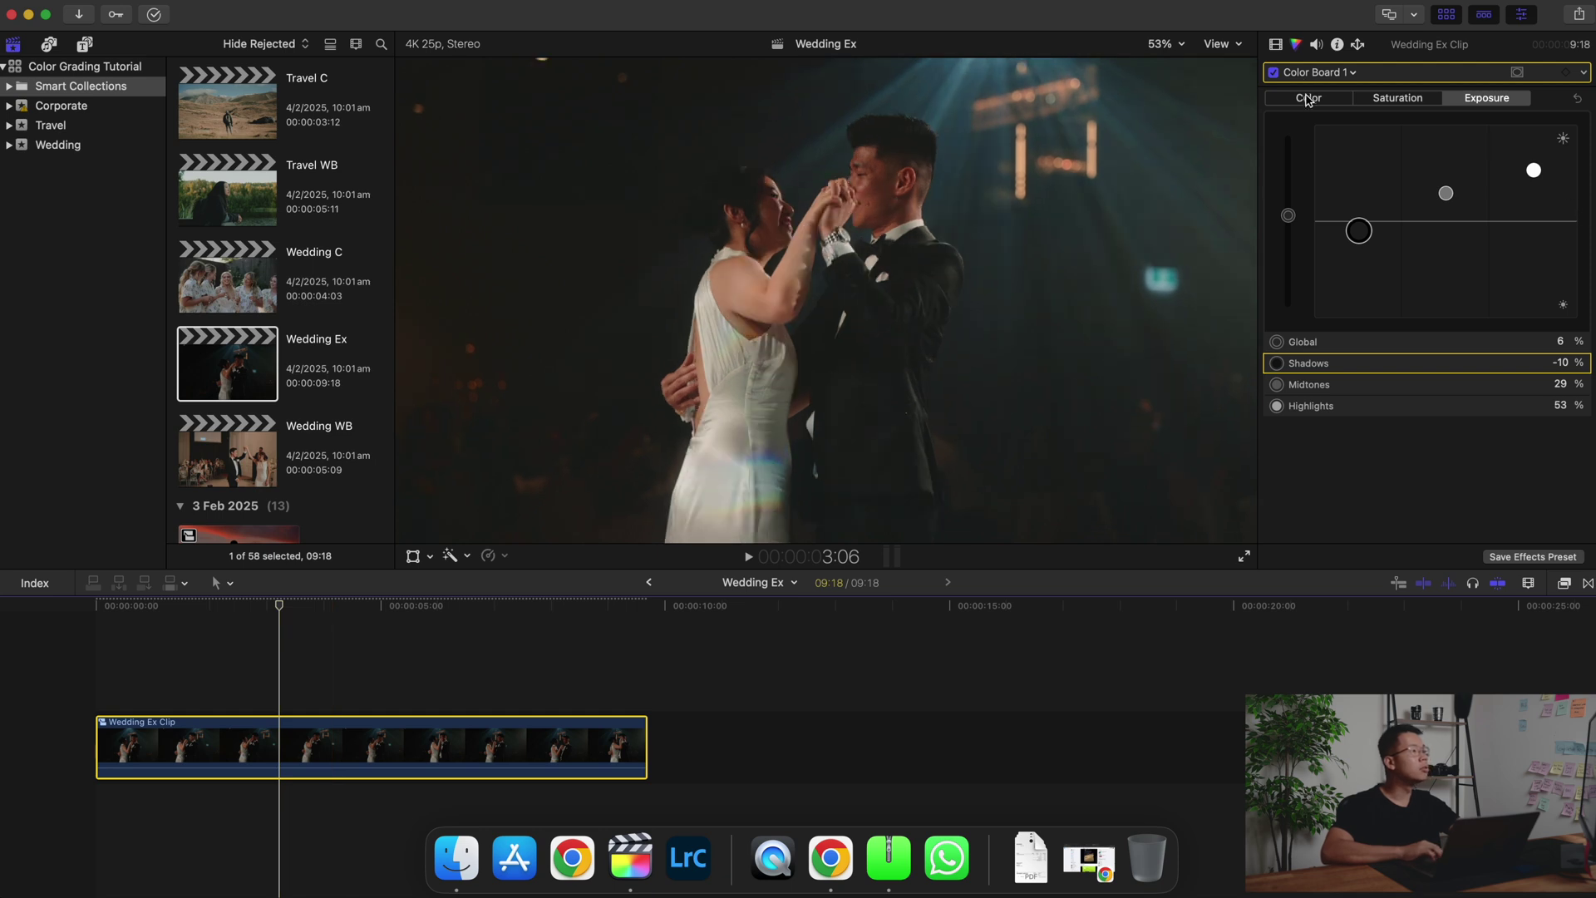
left_click(1274, 72)
key("Home")
key("space")
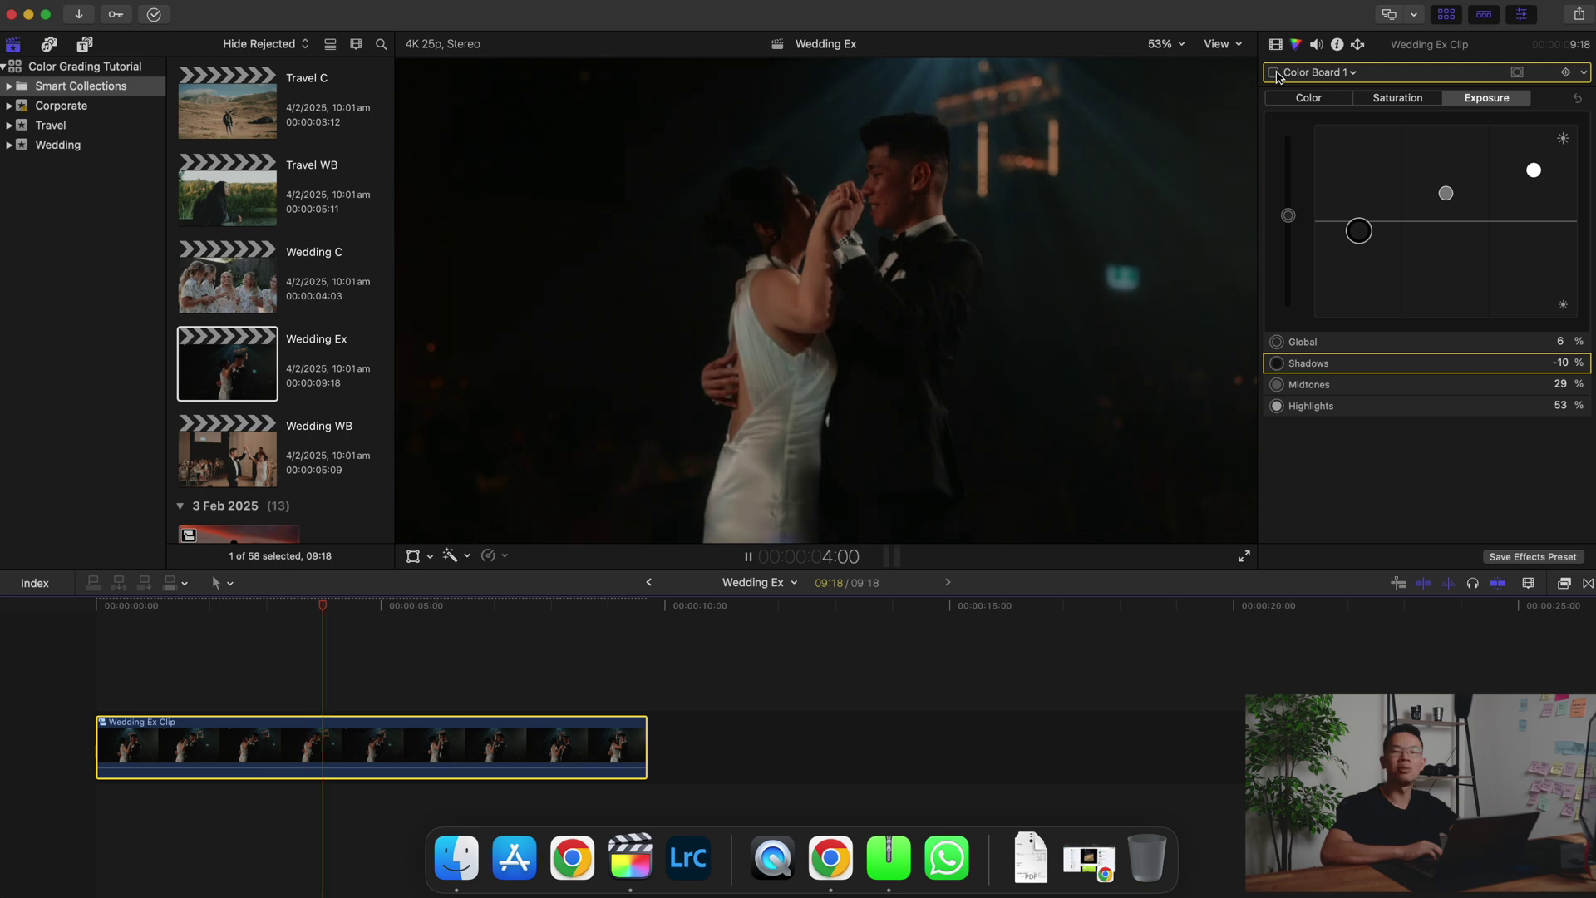
key("space")
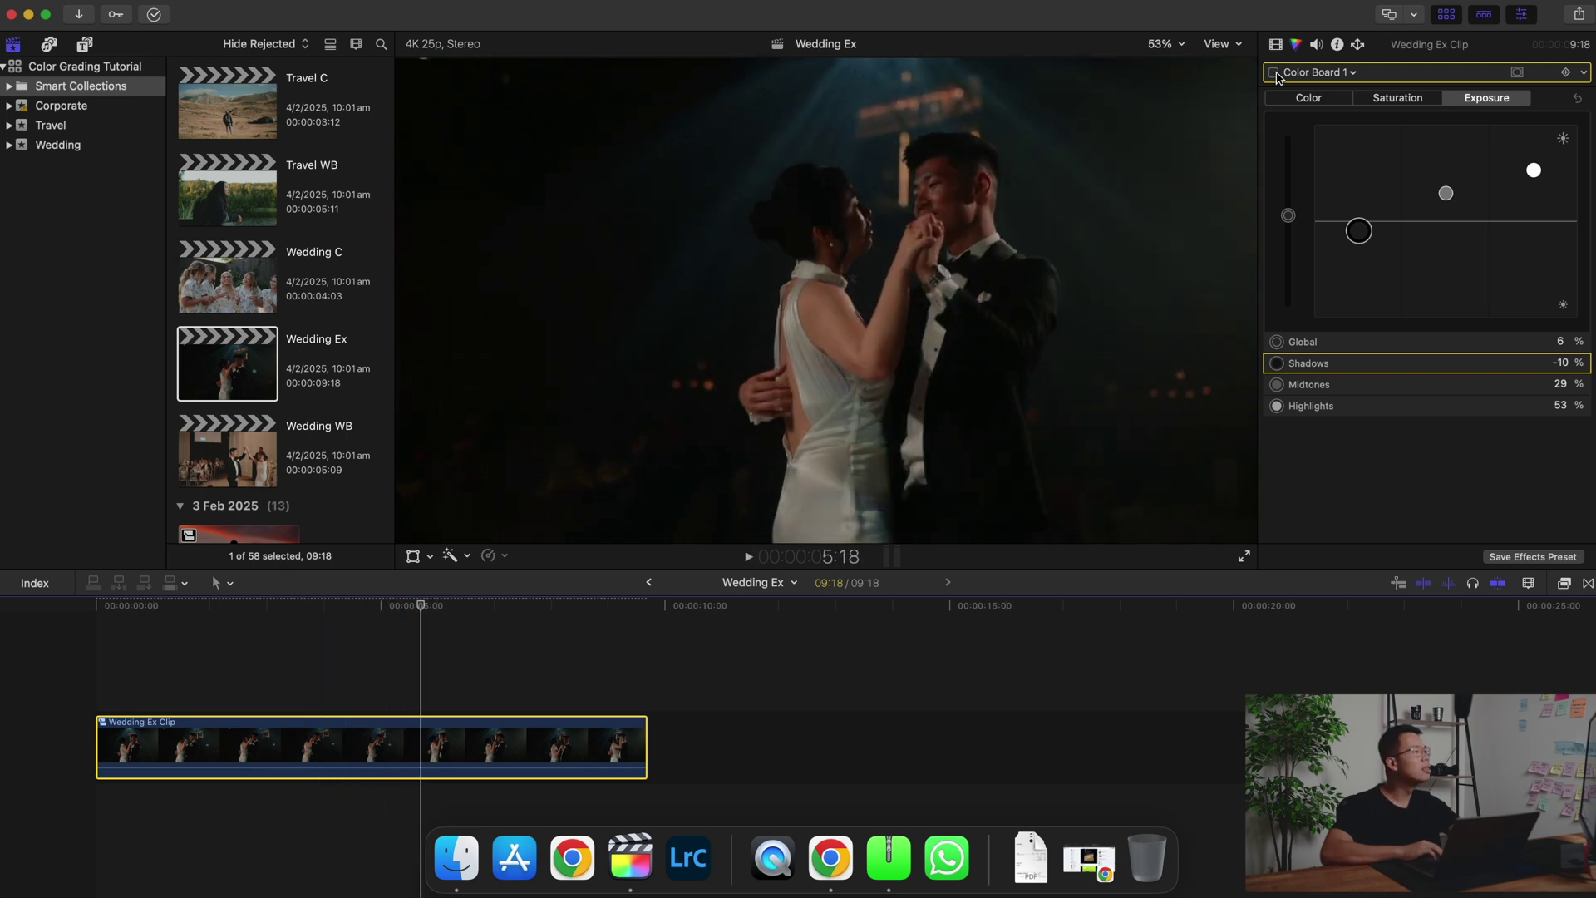
left_click(1275, 73)
key("Home")
key("space")
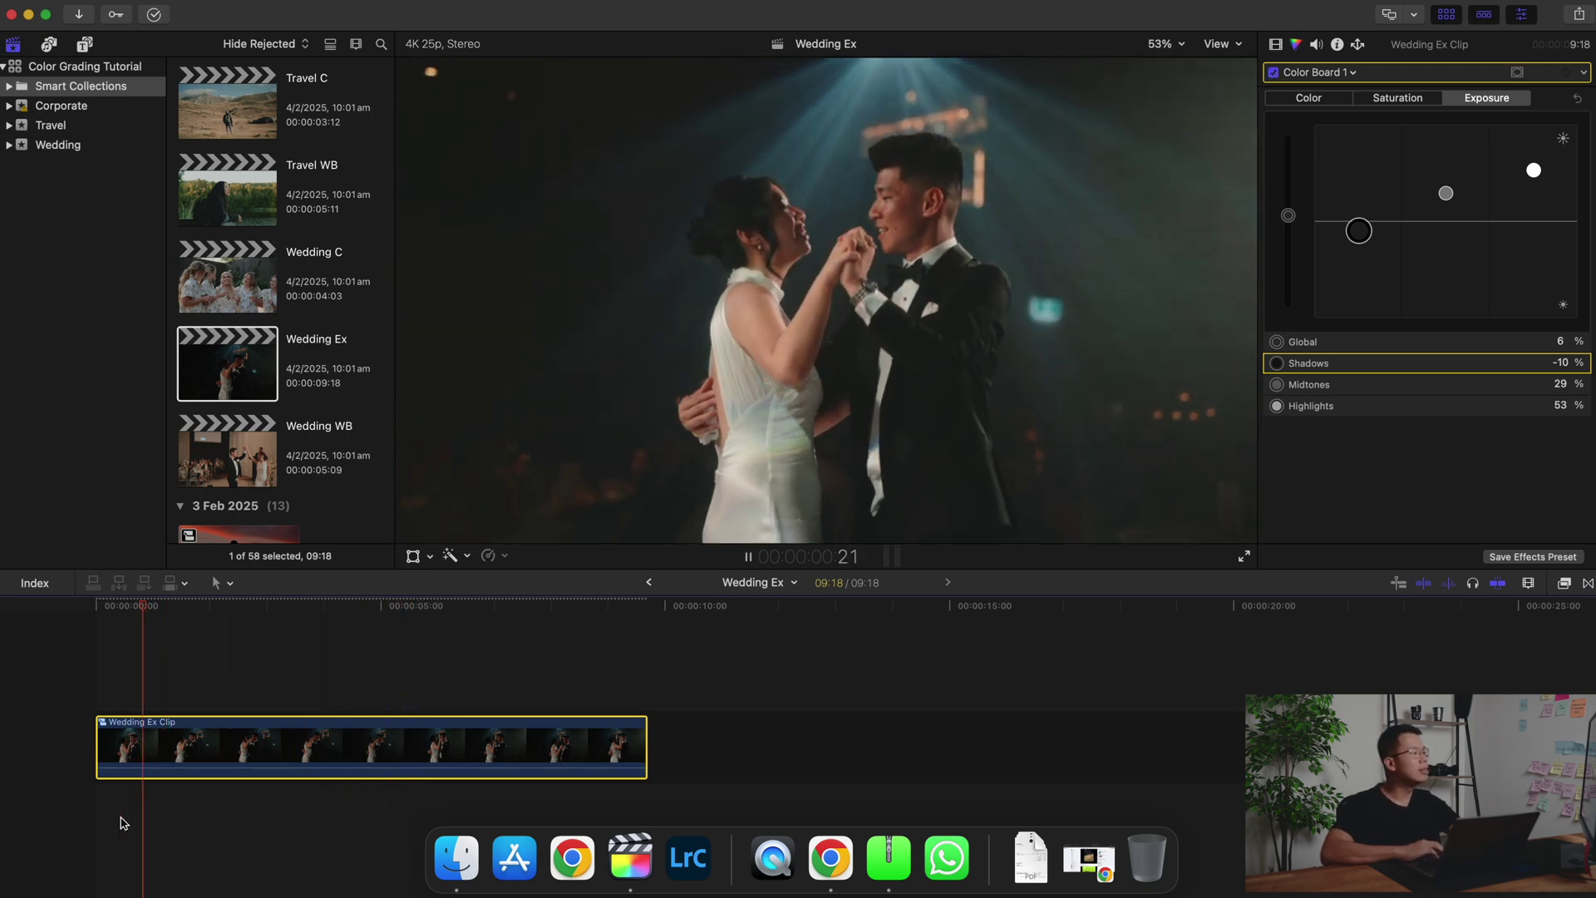
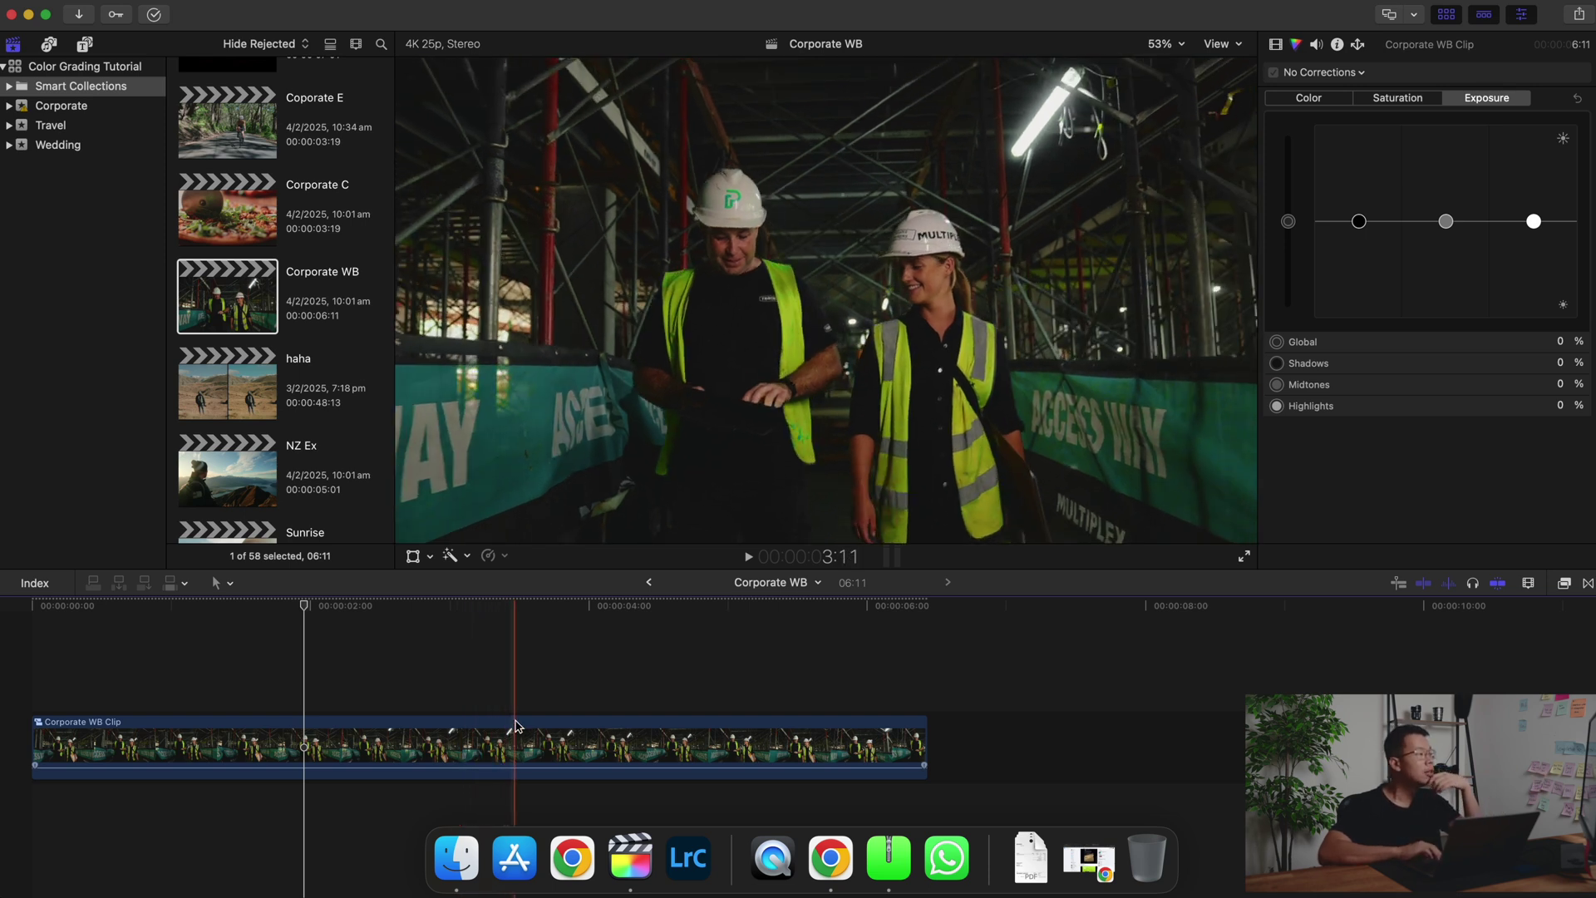
- Select the Corporate WB clip in the timeline and add a Color Wheels correction to it
left_click(541, 730)
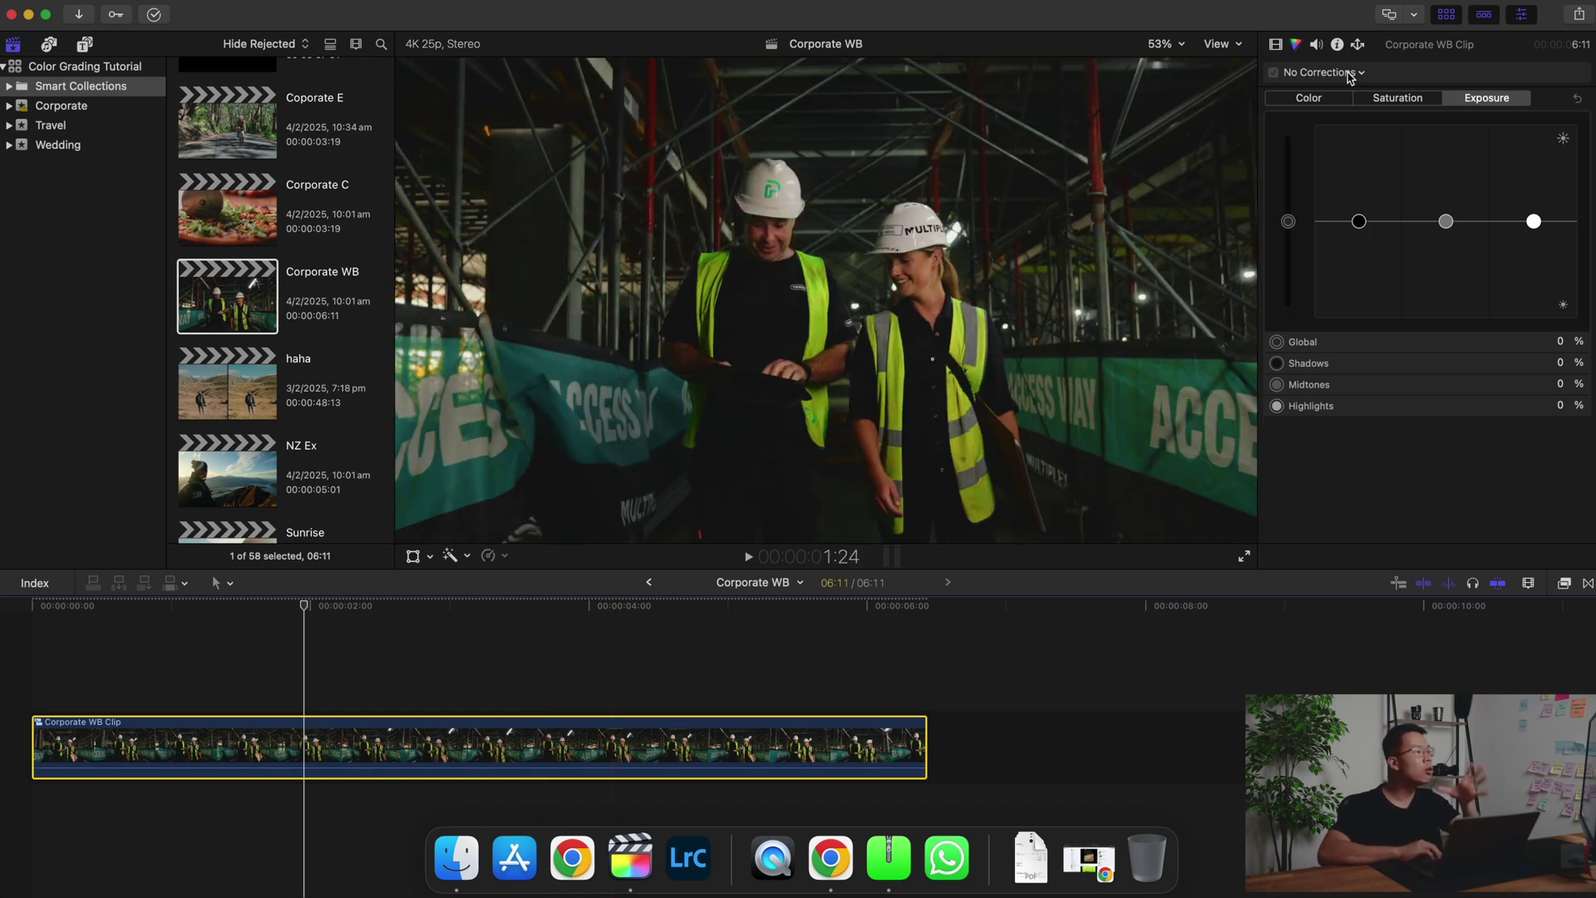
left_click(1349, 73)
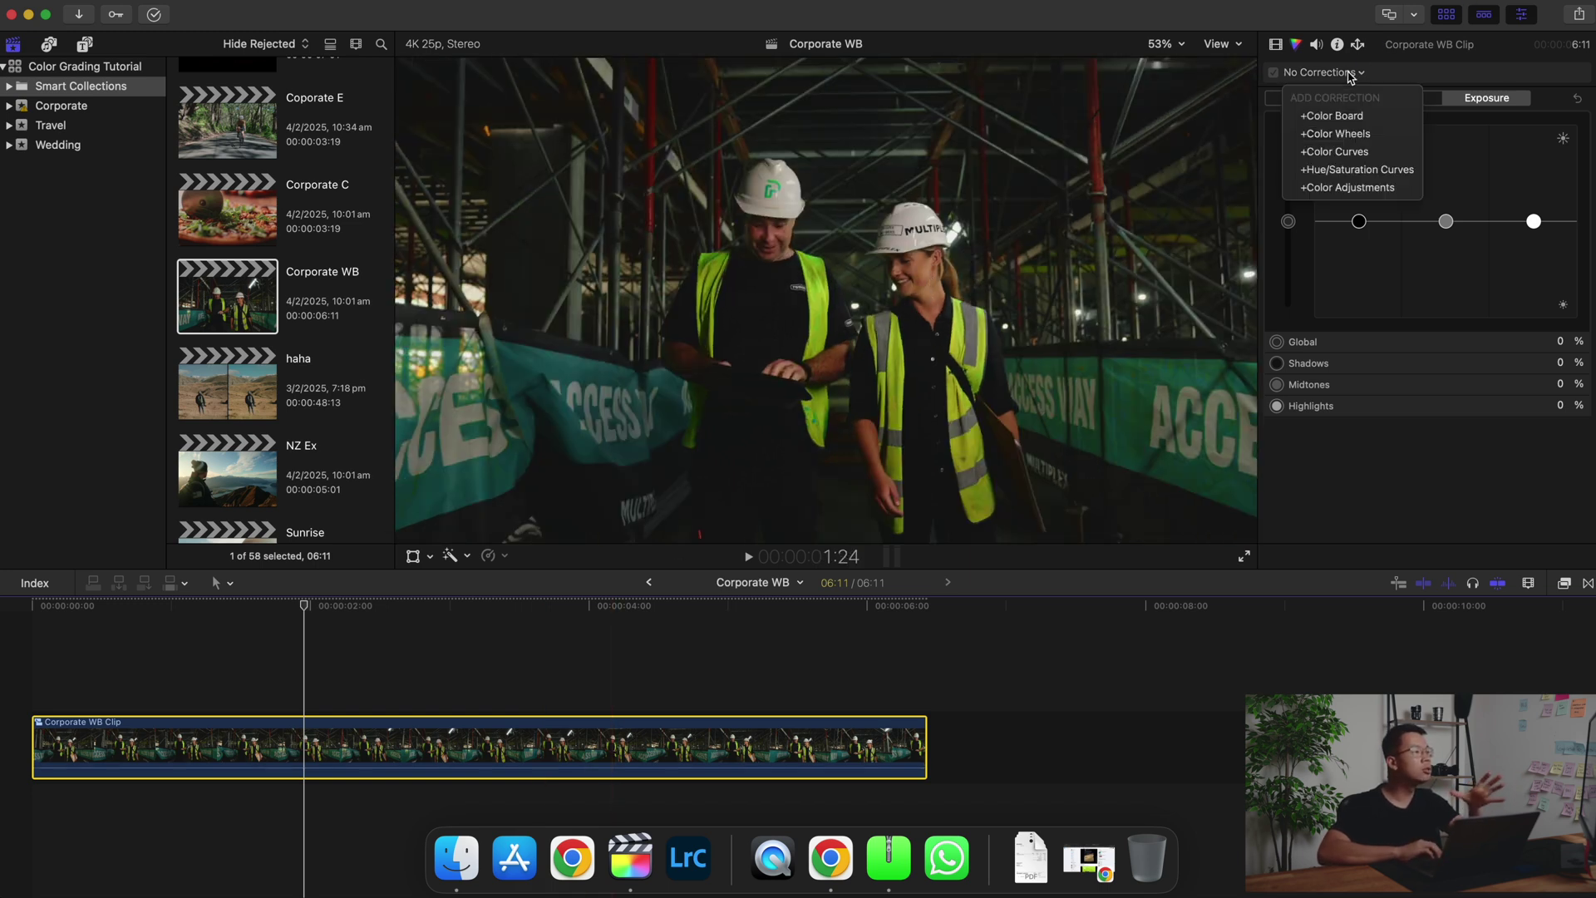
left_click(1367, 137)
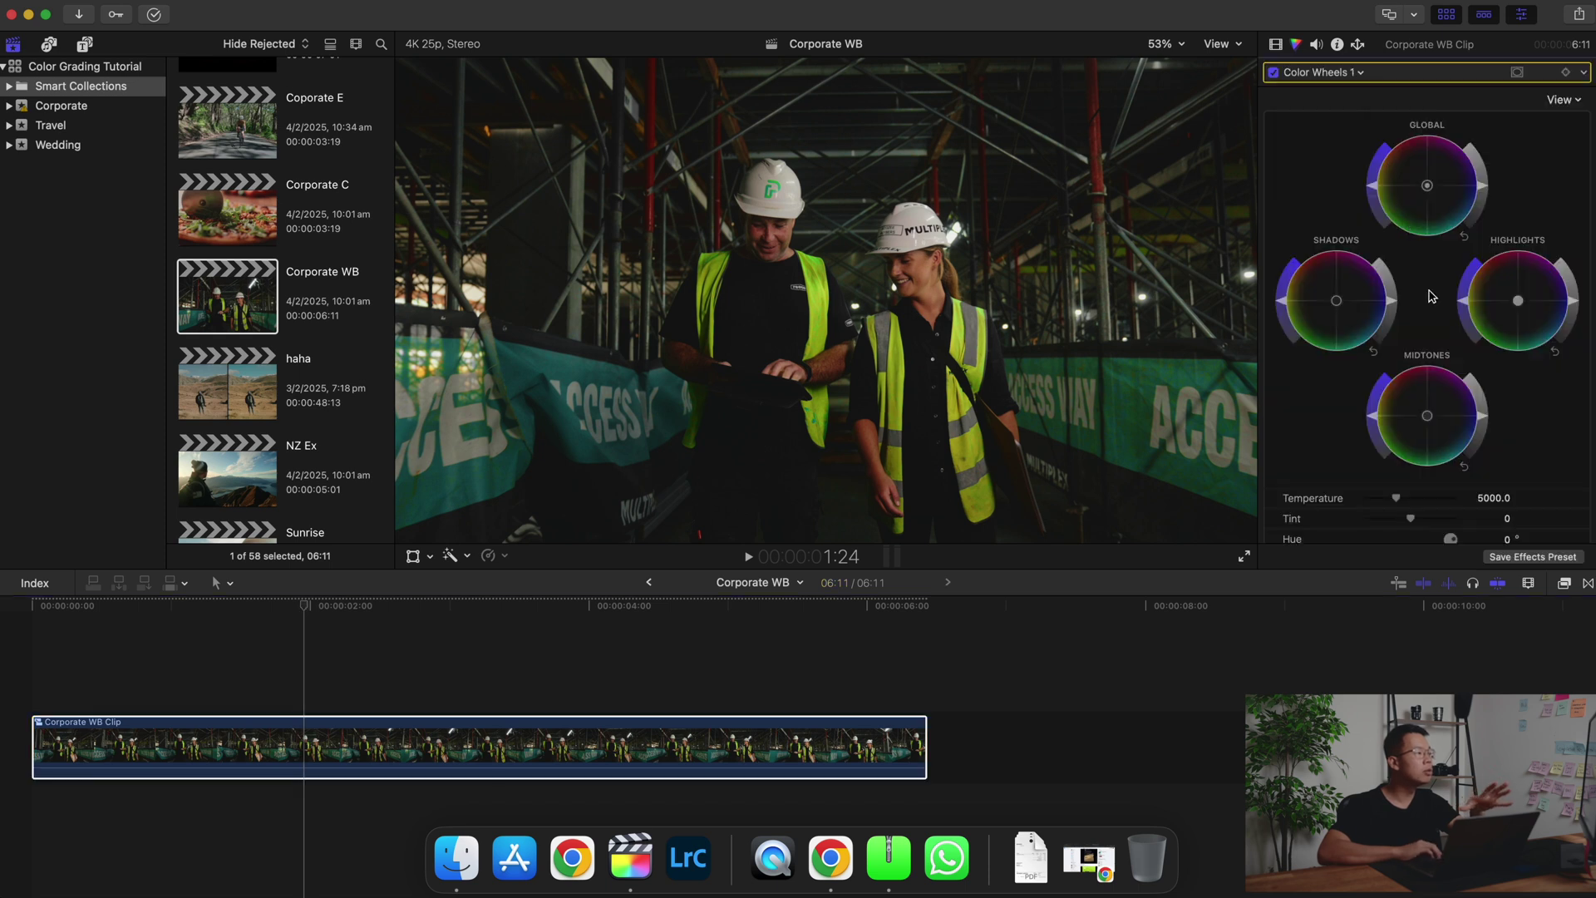
- Try a temperature of 7811 and a tint of -25 on the Corporate WB clip, returning each to its default
scroll(1439, 332, "down", 3)
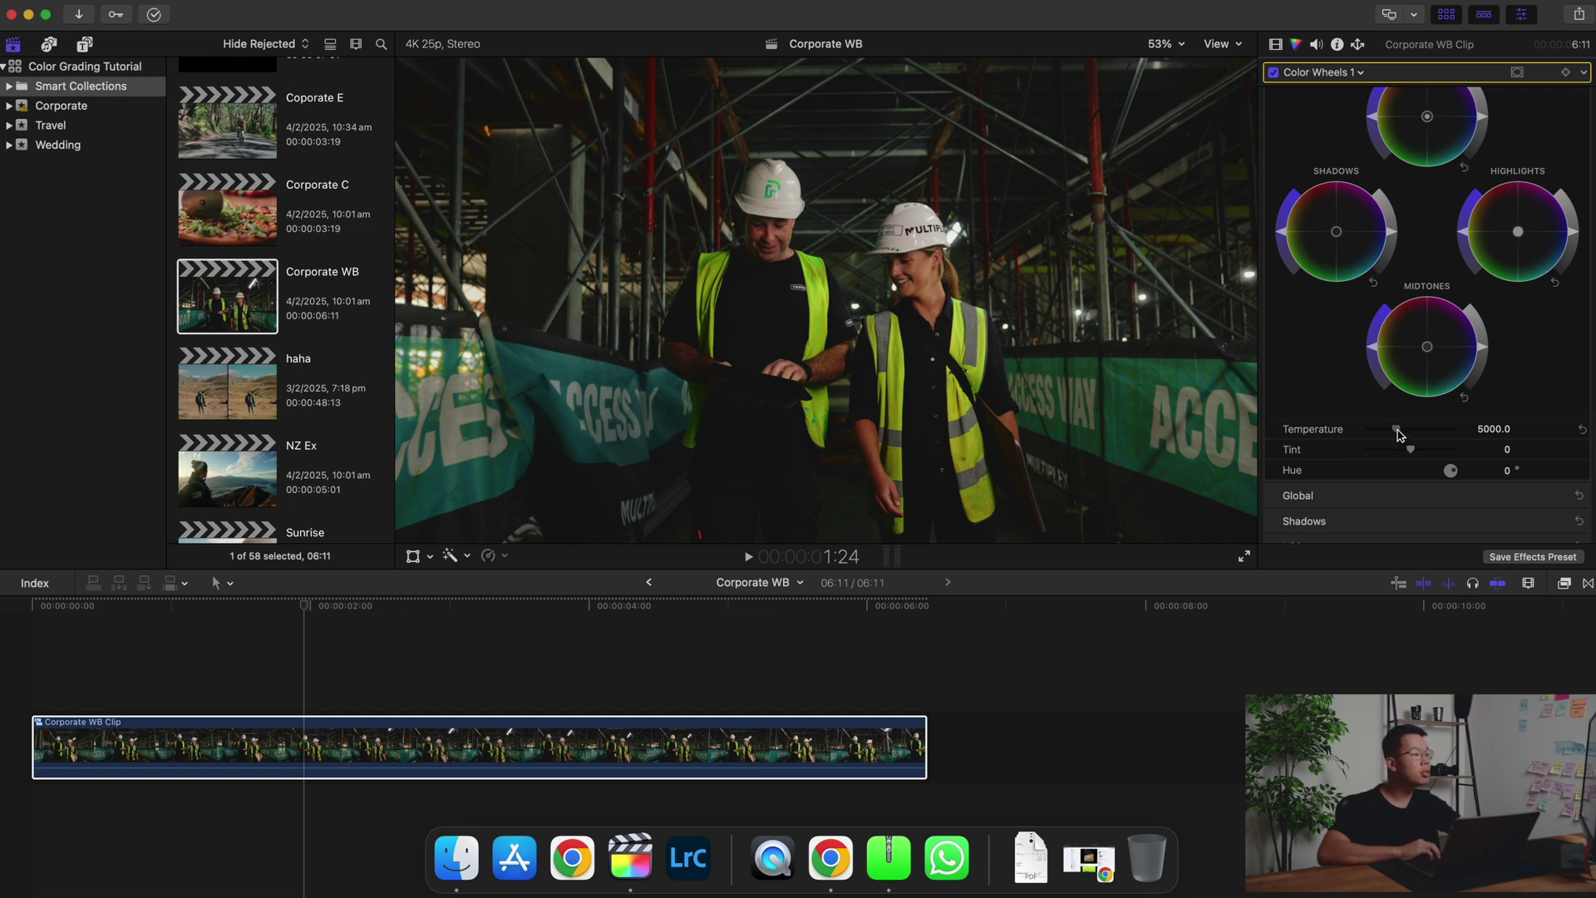
left_click_drag(1397, 433, 1429, 436)
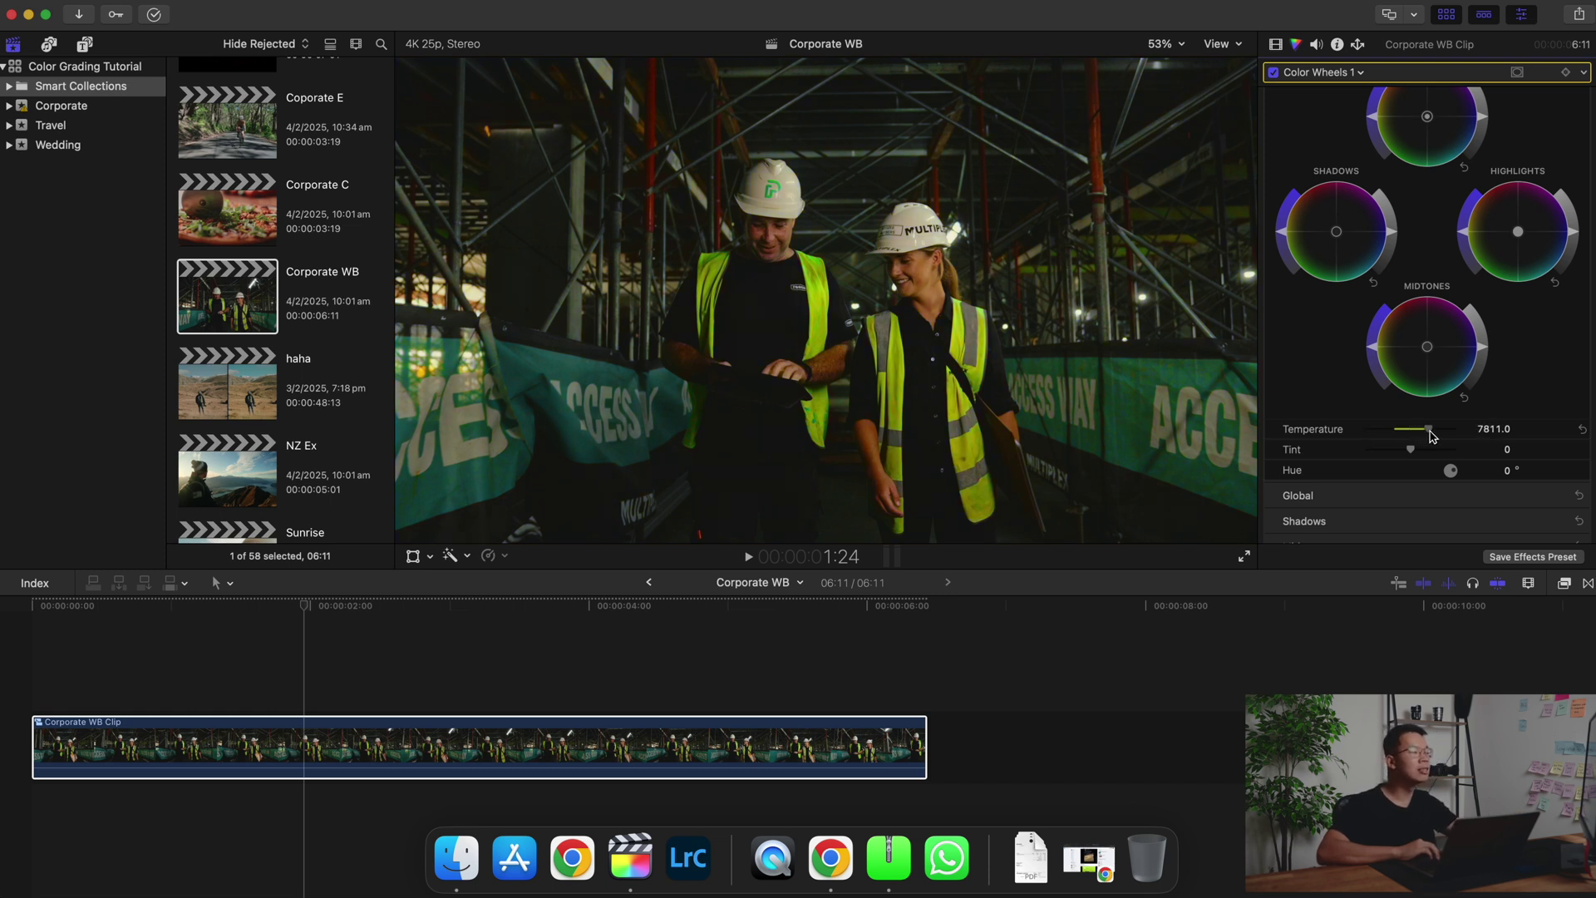
double_click(1429, 432)
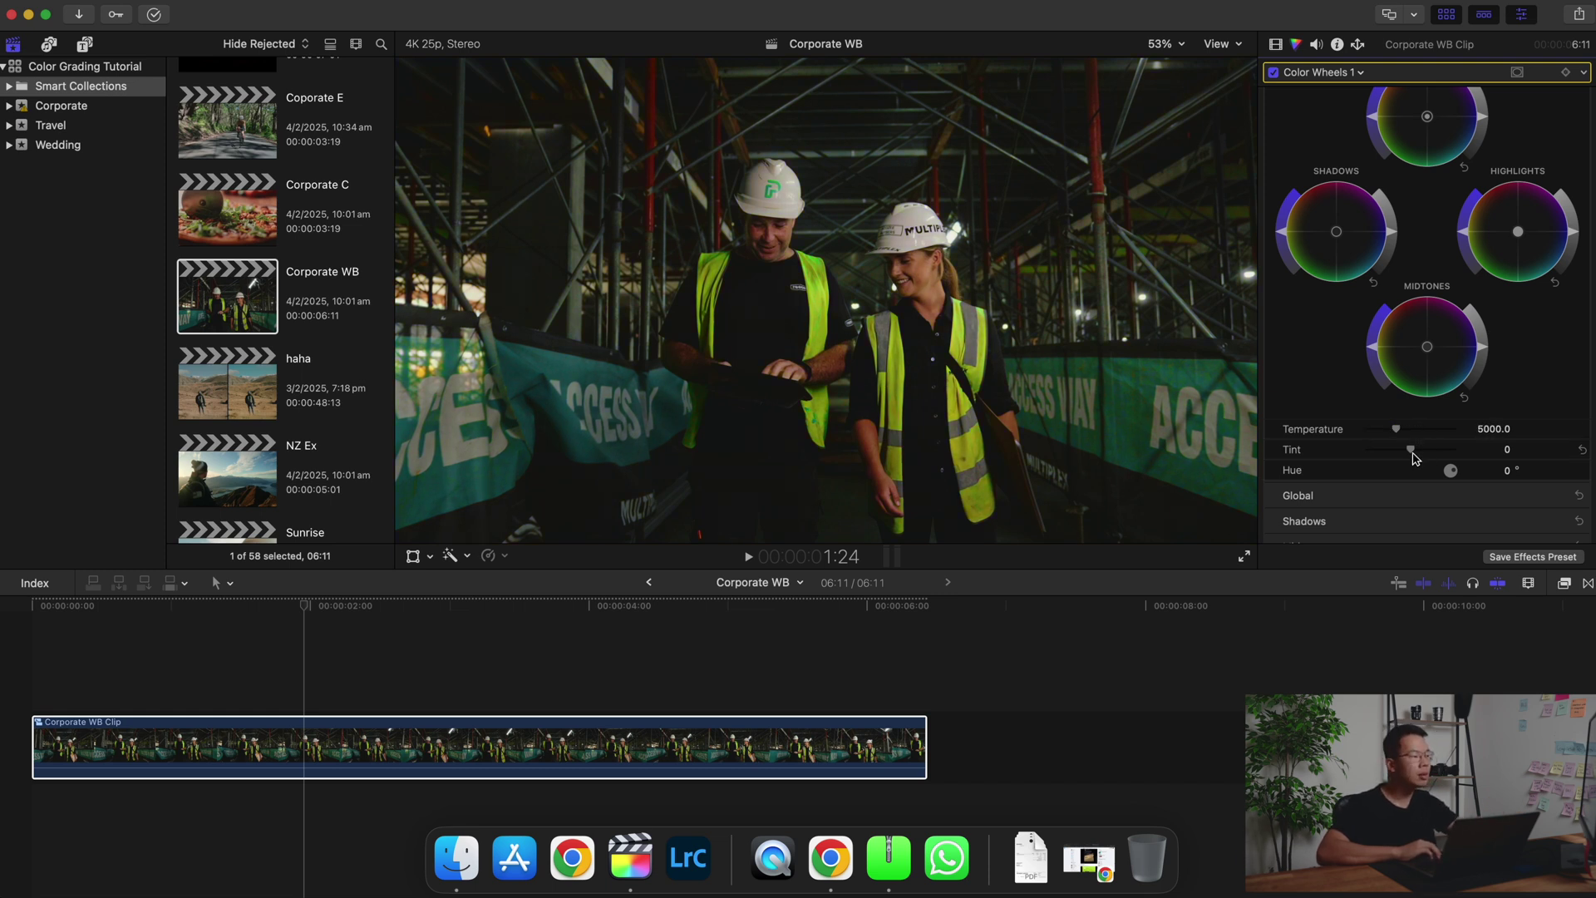
left_click_drag(1412, 452, 1397, 458)
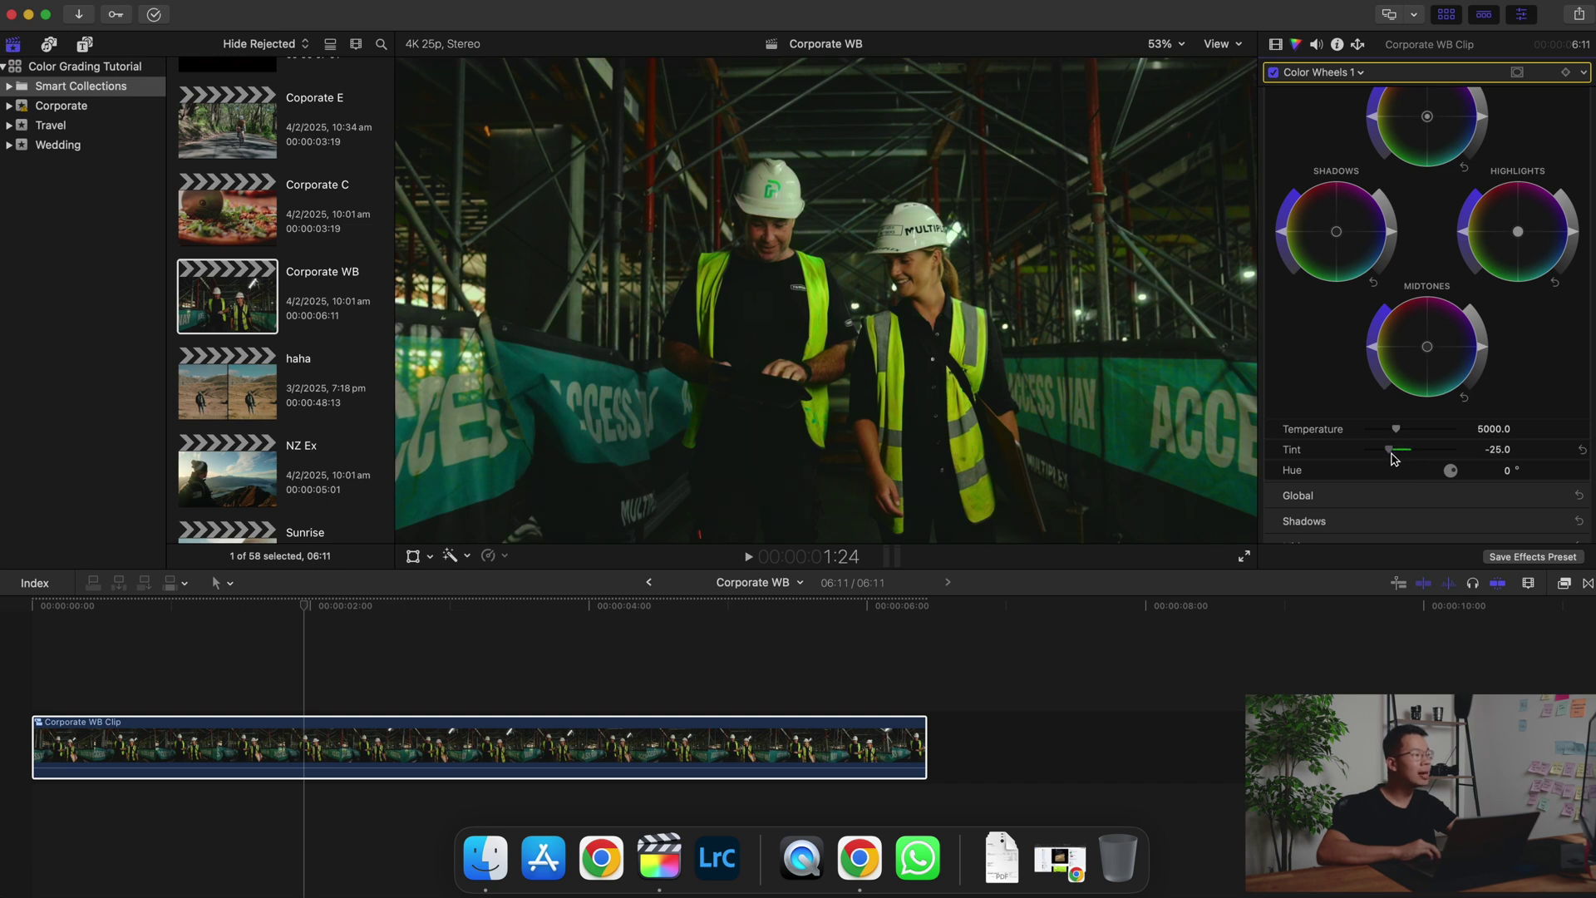
mouse_move(1393, 458)
left_mouse_down()
mouse_move(1433, 464)
mouse_move(1422, 455)
left_mouse_up()
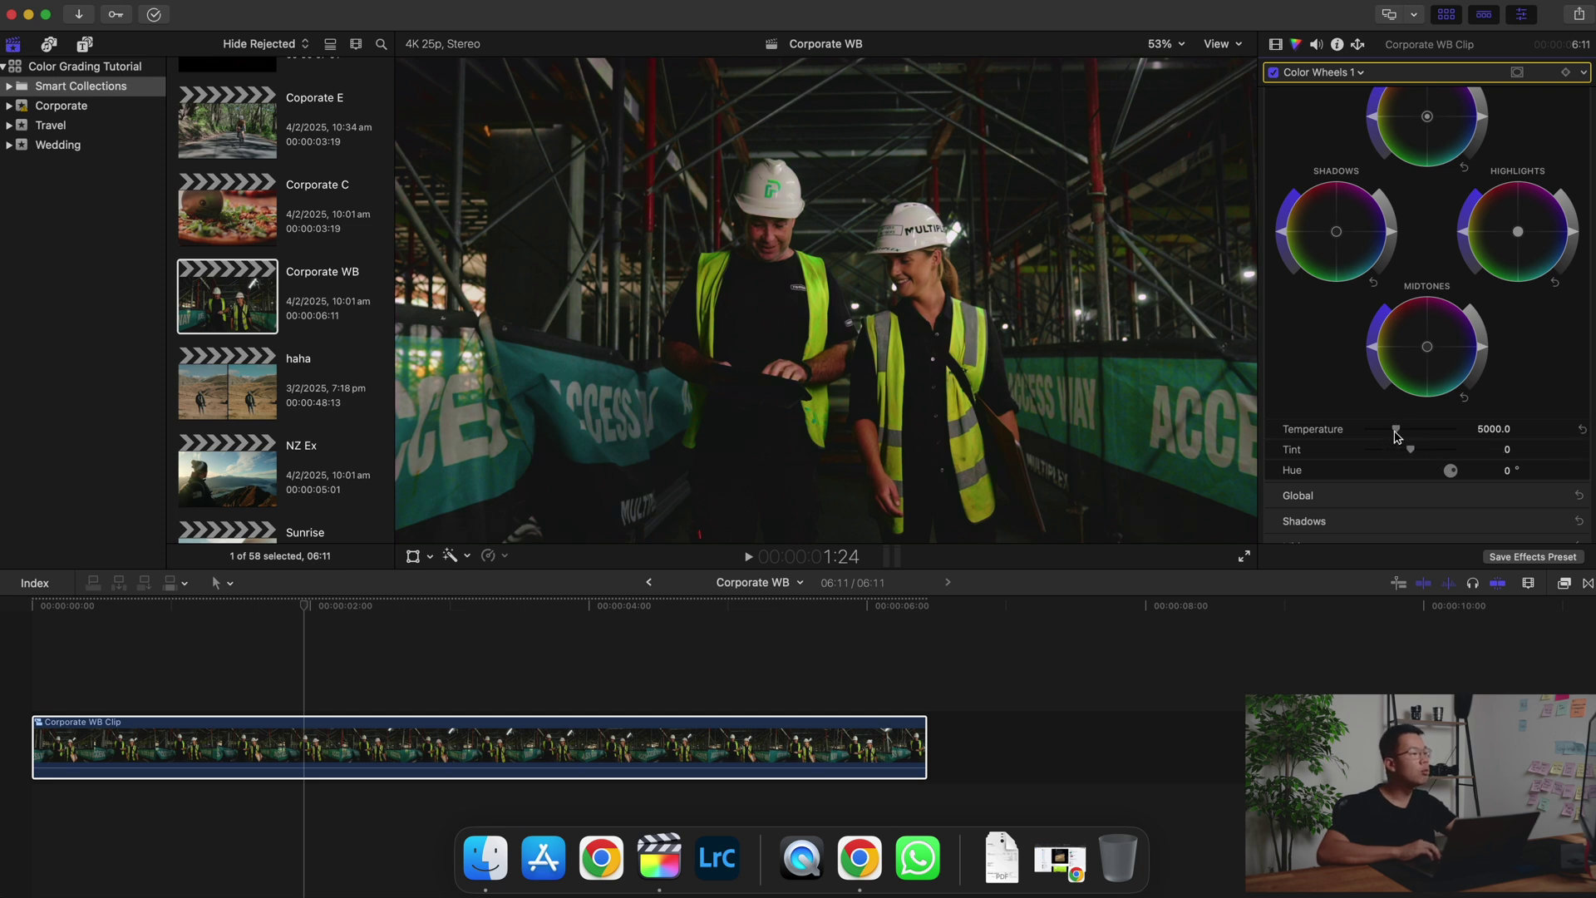
- Cool the Corporate WB clip's white balance to a temperature of 4461 with a tint of 1.0
left_click_drag(1401, 433, 1395, 434)
left_click_drag(1391, 433, 1396, 436)
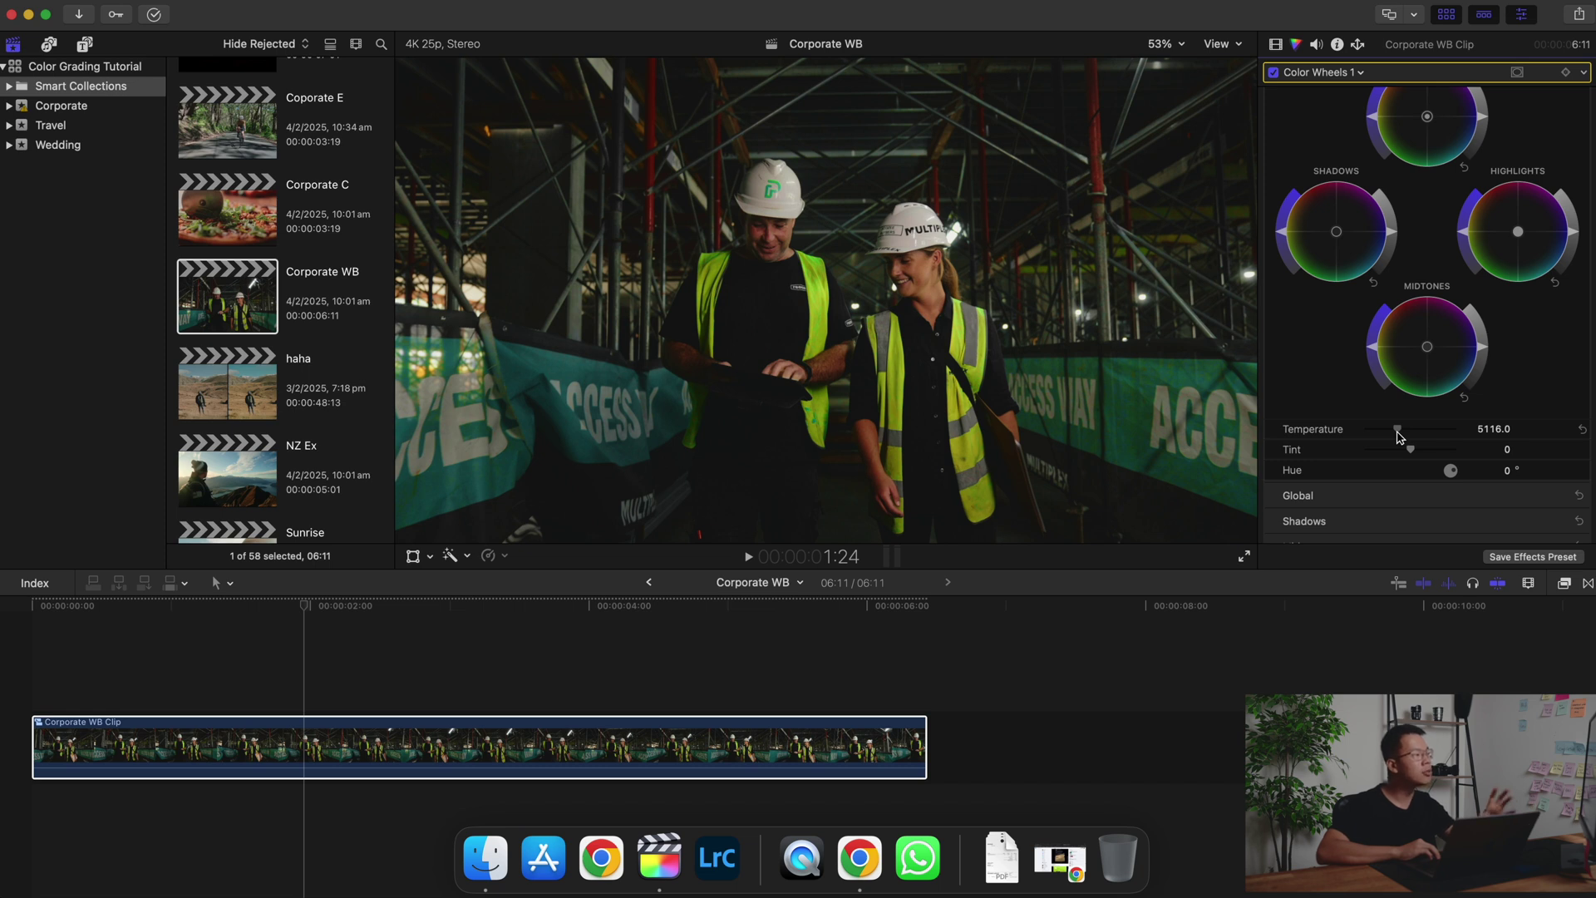
left_click_drag(1397, 436, 1396, 436)
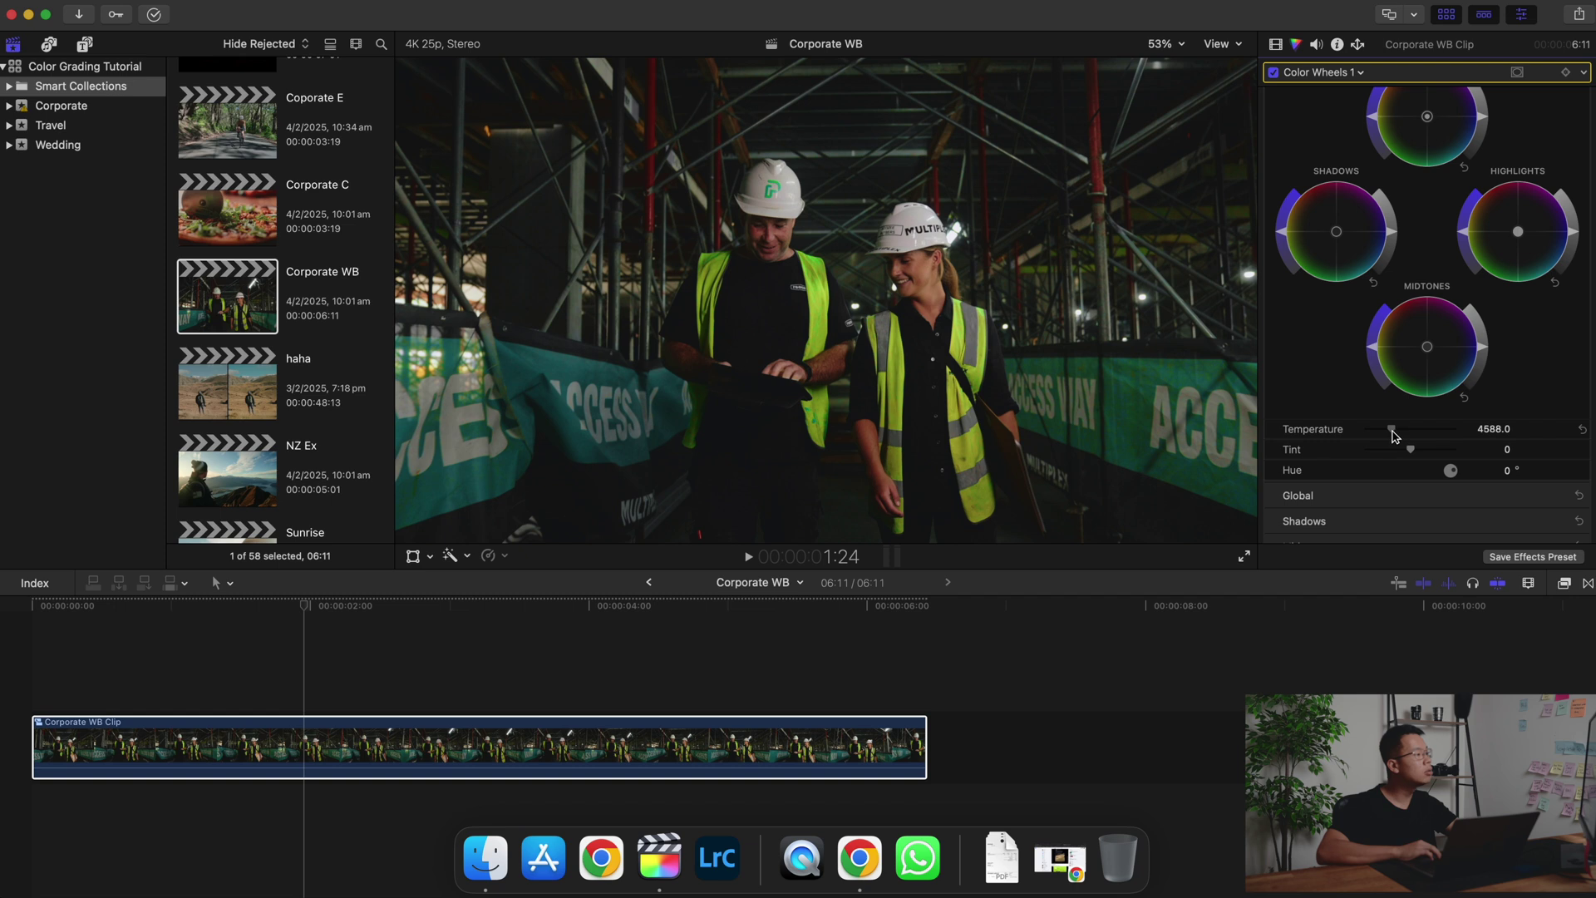
left_click_drag(1393, 434, 1393, 434)
left_click_drag(1412, 454, 1411, 453)
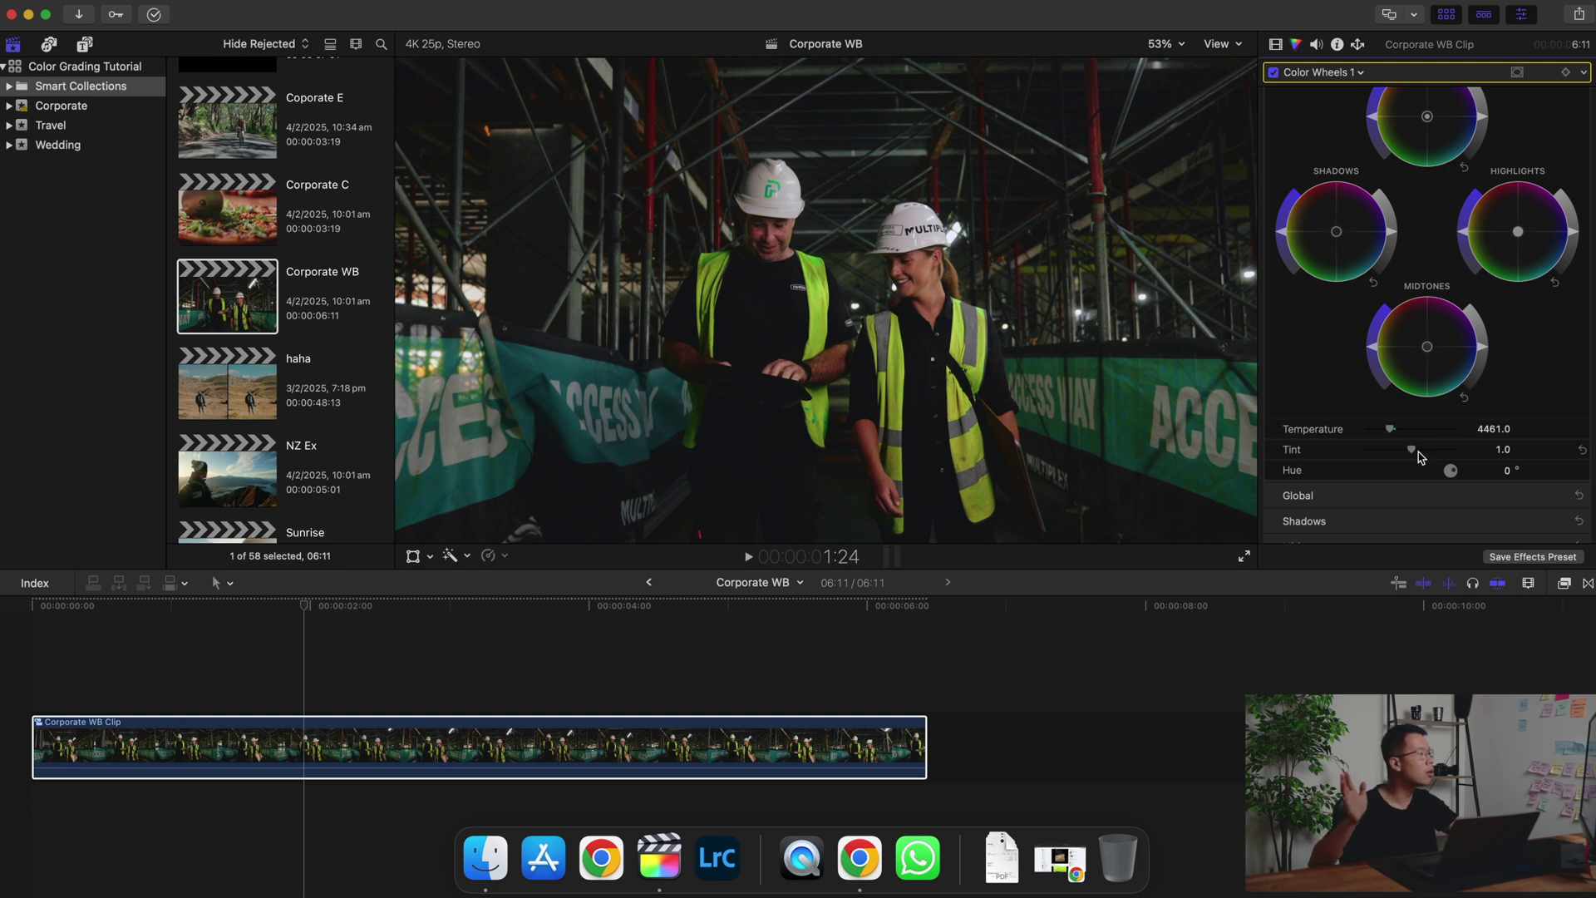
- Compare the Corporate WB clip in playback without and with its Color Wheels, ending with the correction enabled
left_click(1273, 73)
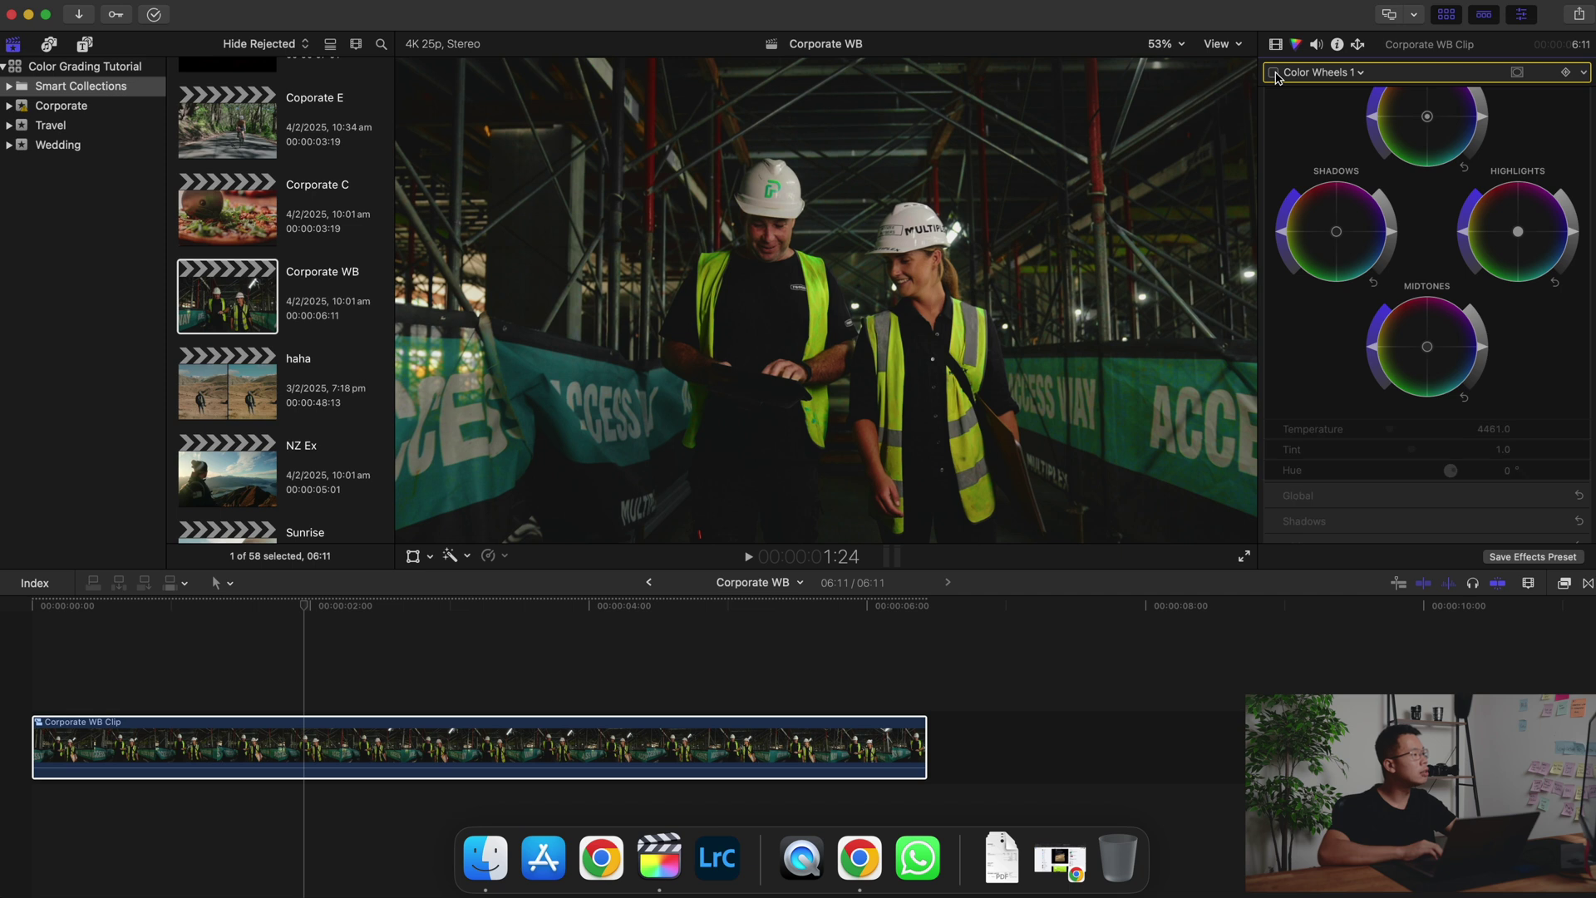
left_click(46, 726)
key("space")
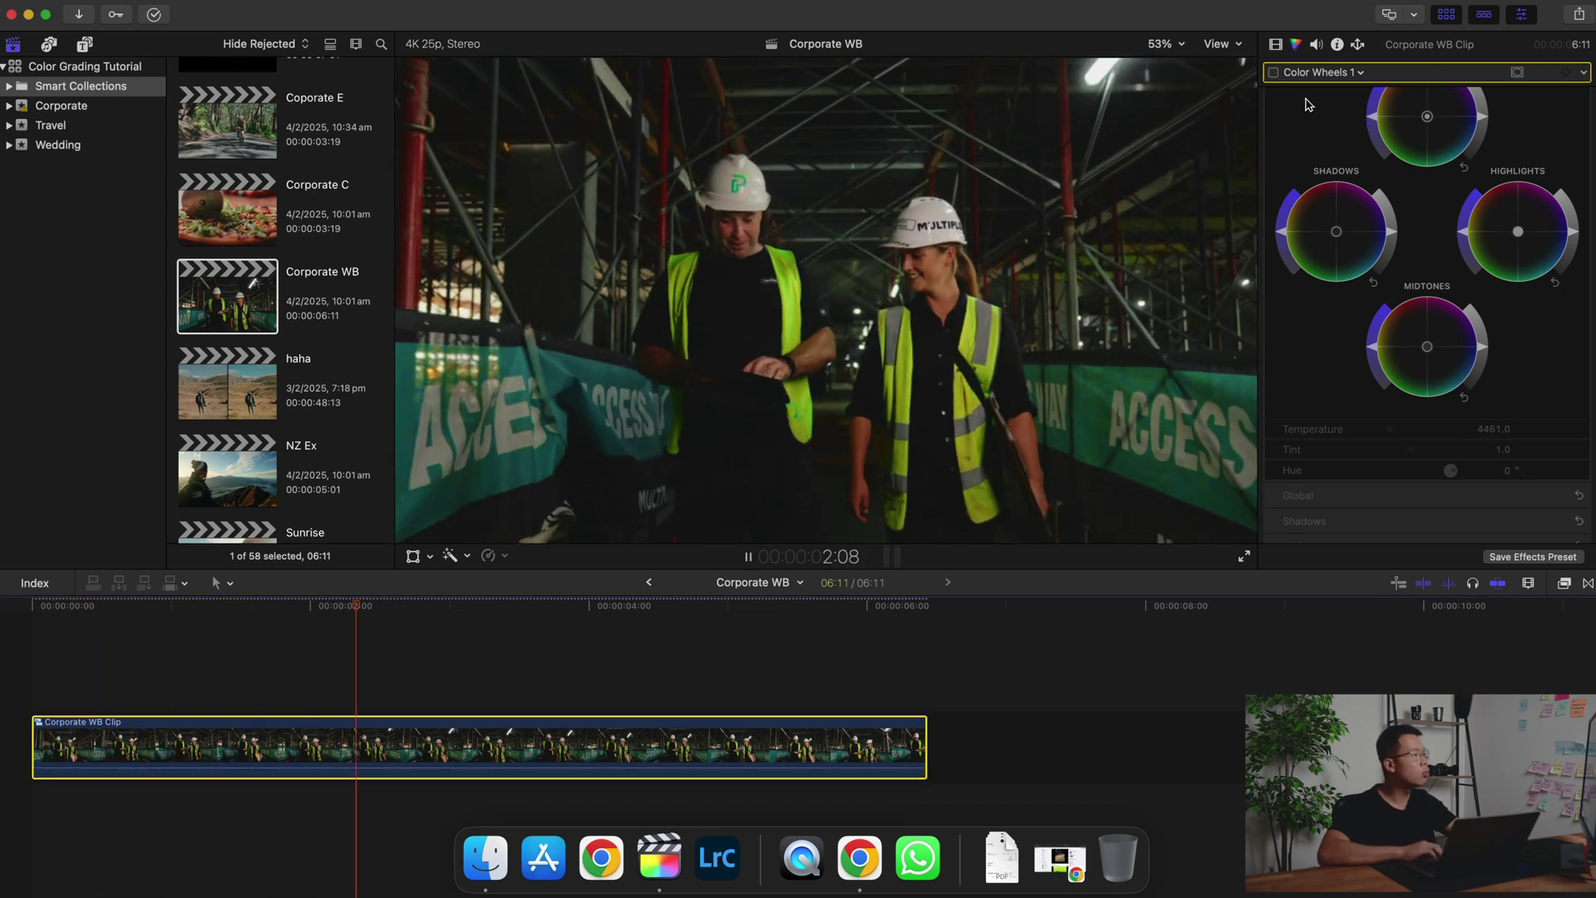
key("space")
left_click(1274, 73)
key("space")
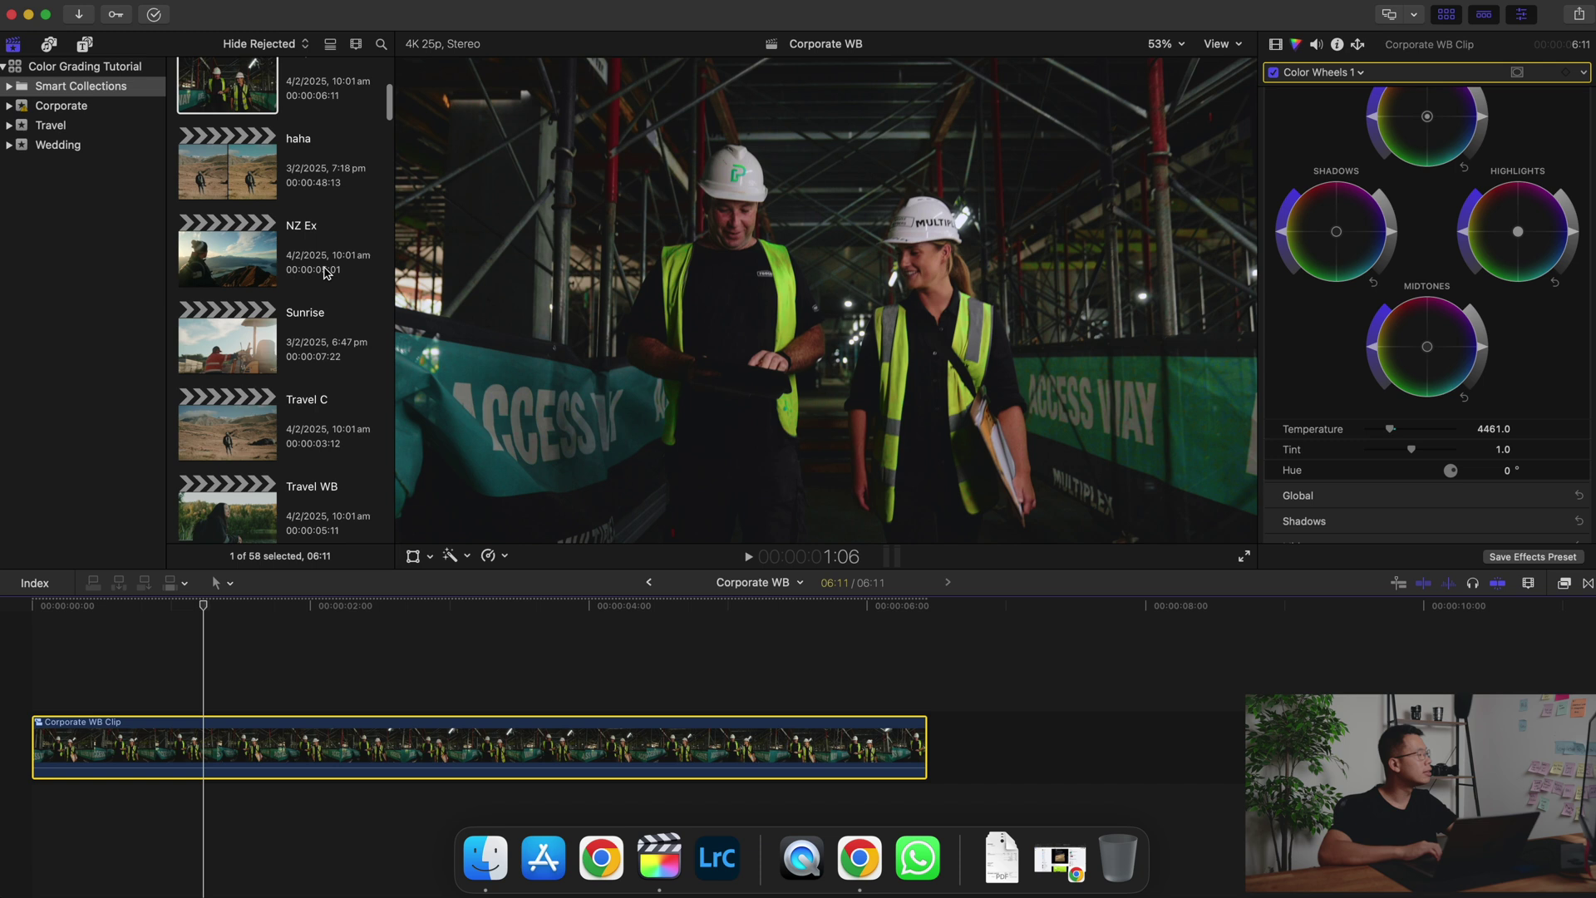
- Open the Travel WB project, fit more of its clip in the timeline, and remove the clip's existing color correction
scroll(324, 274, "down", 3)
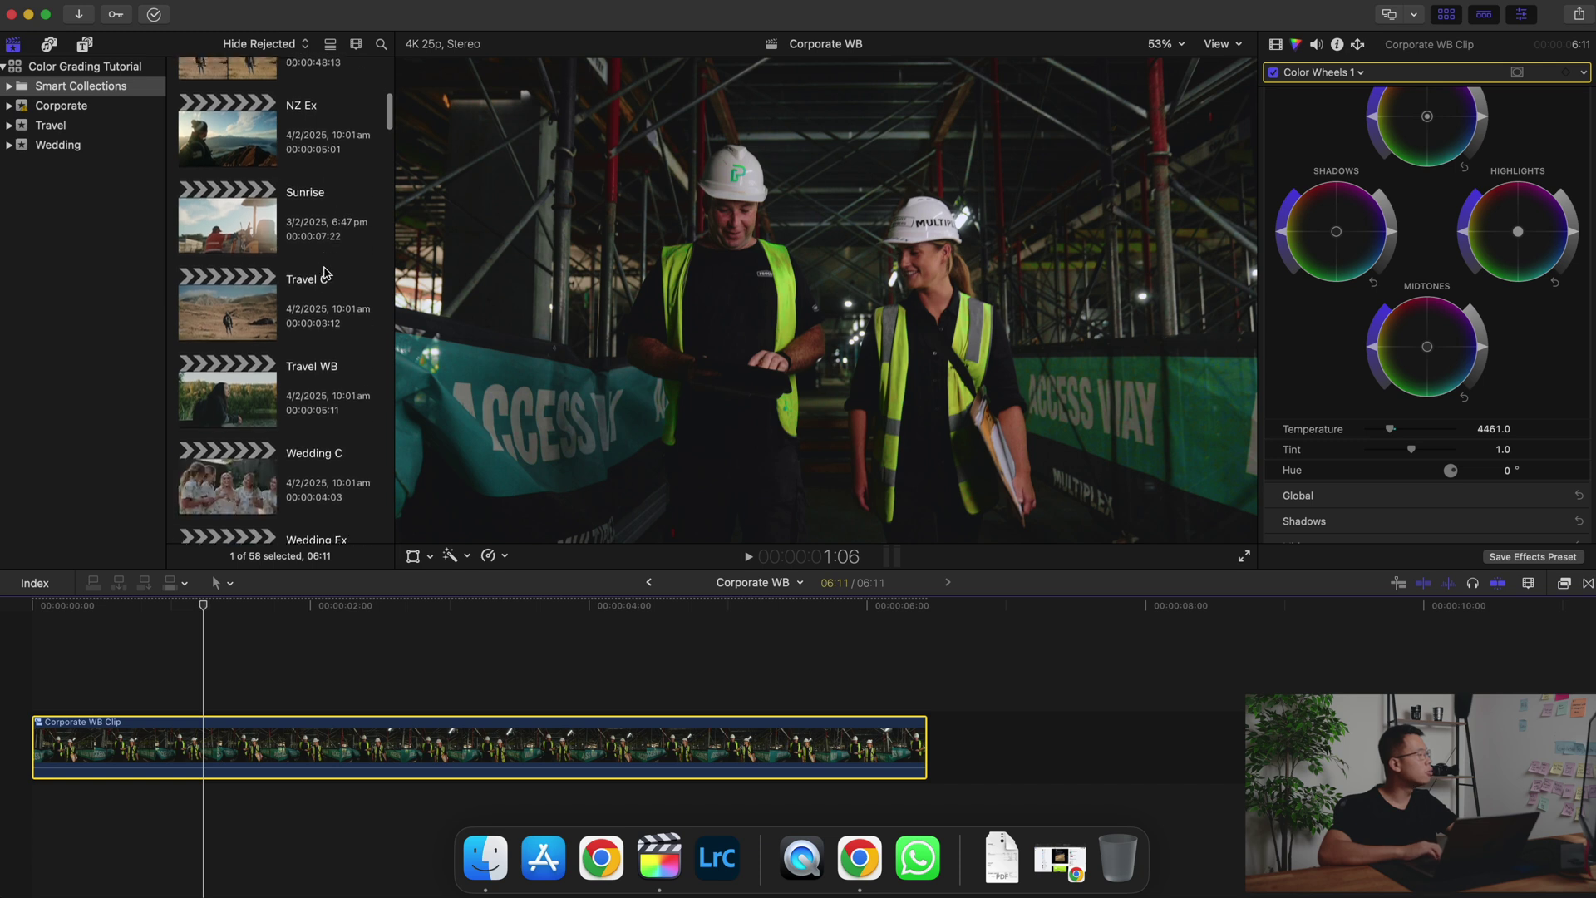
double_click(224, 399)
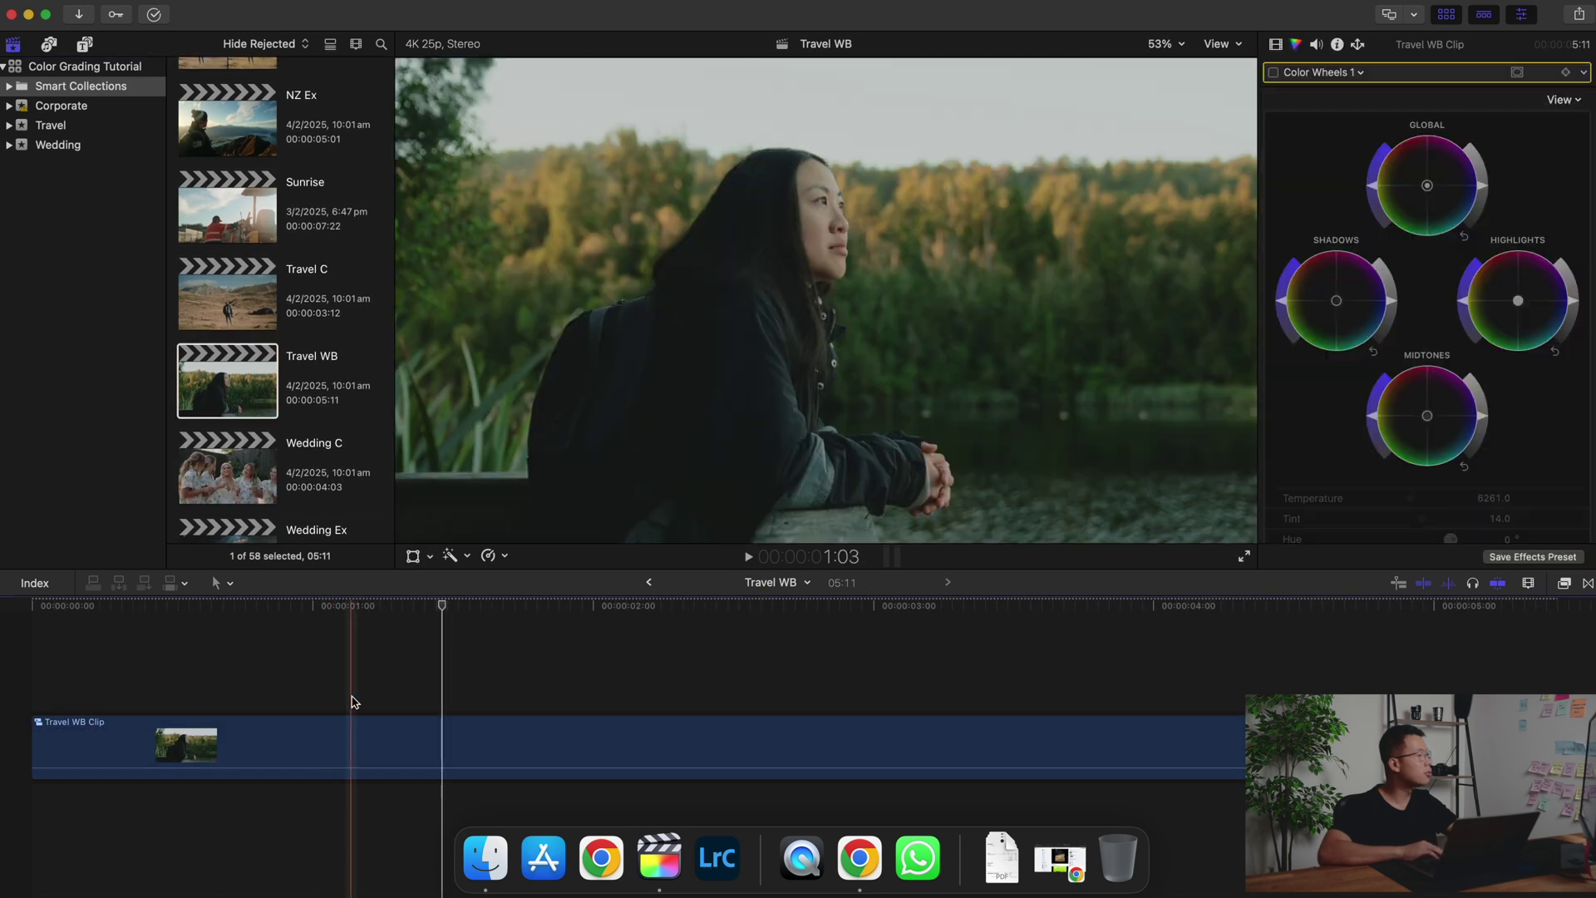
key("super+minus")
key("c")
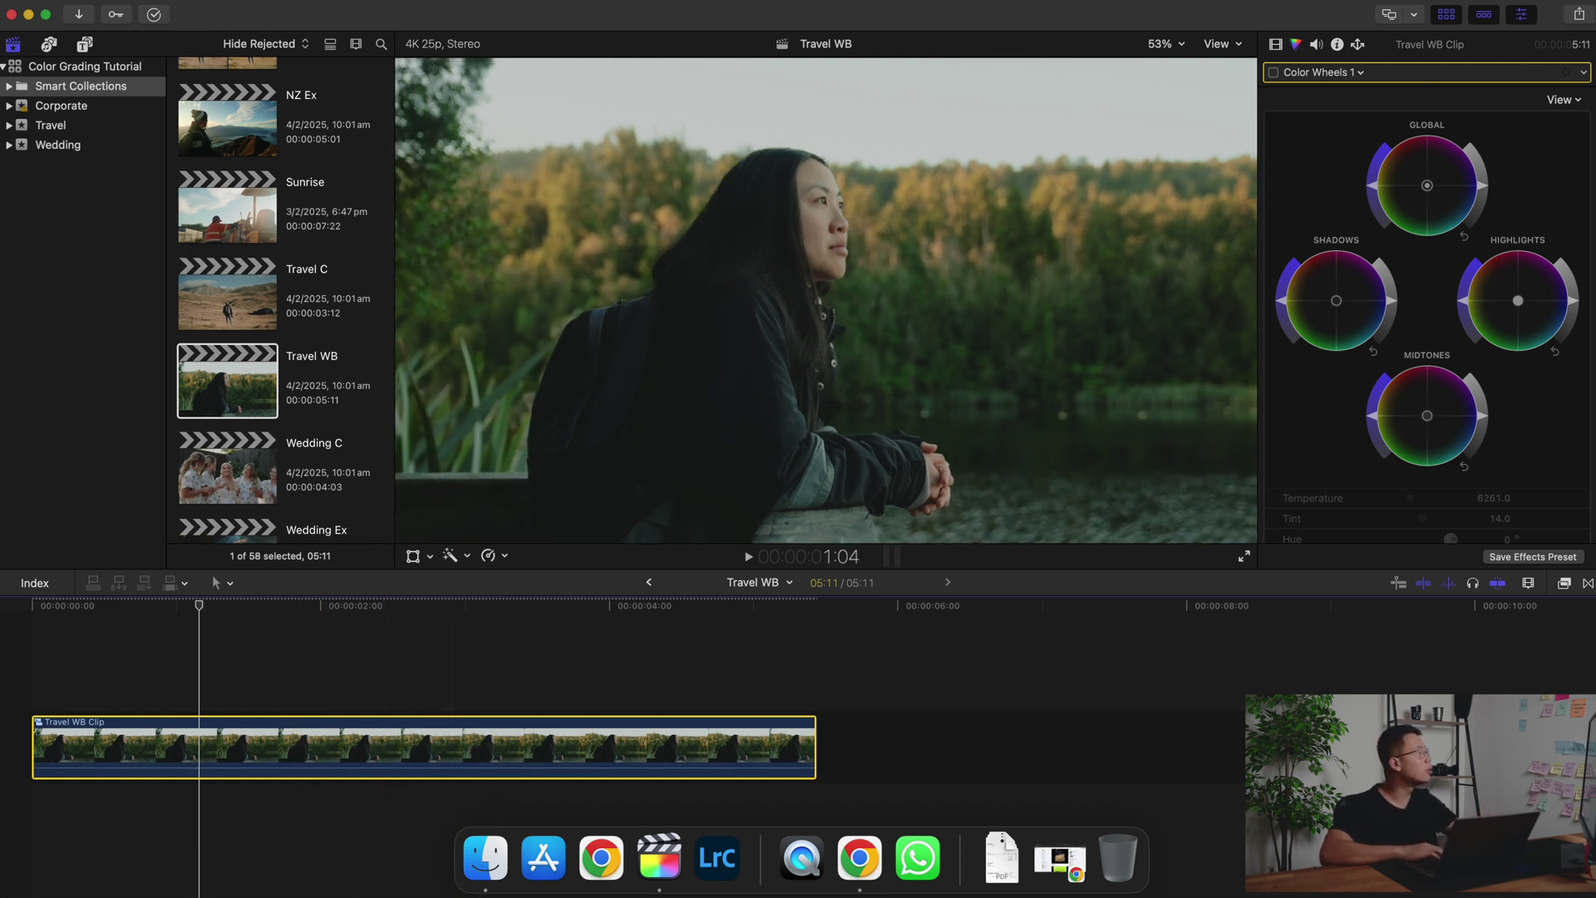
left_click(158, 10)
left_click(309, 311)
- Add a Color Wheels correction to the Travel WB clip with temperature 5745 and tint 15
left_click(1330, 73)
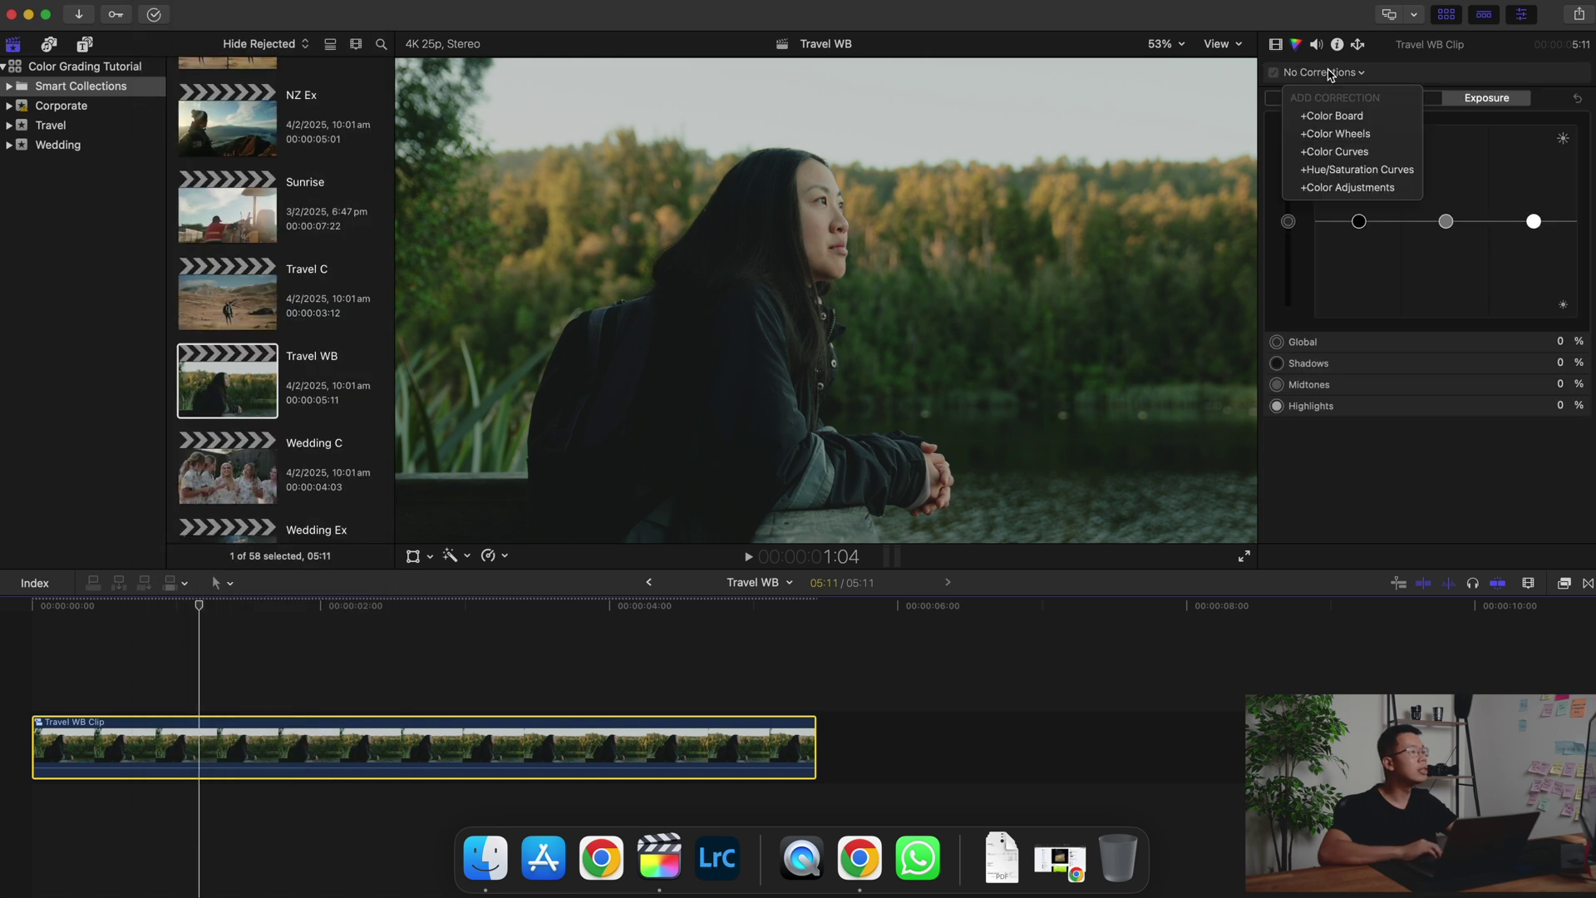
left_click(1337, 134)
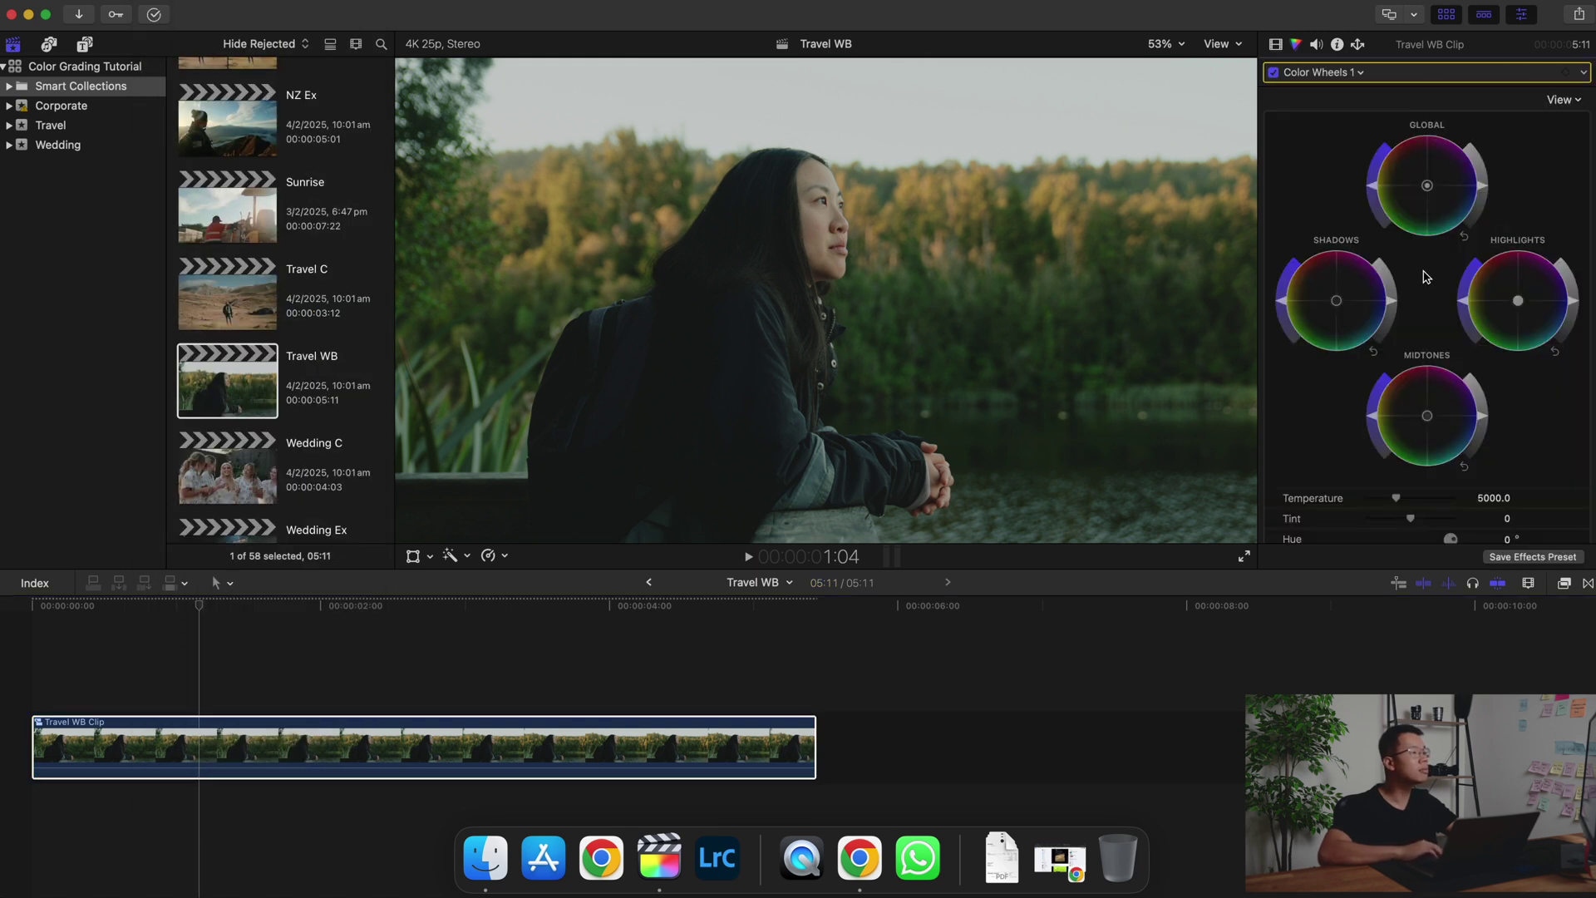
scroll(1426, 277, "down", 5)
left_click_drag(1397, 360, 1393, 366)
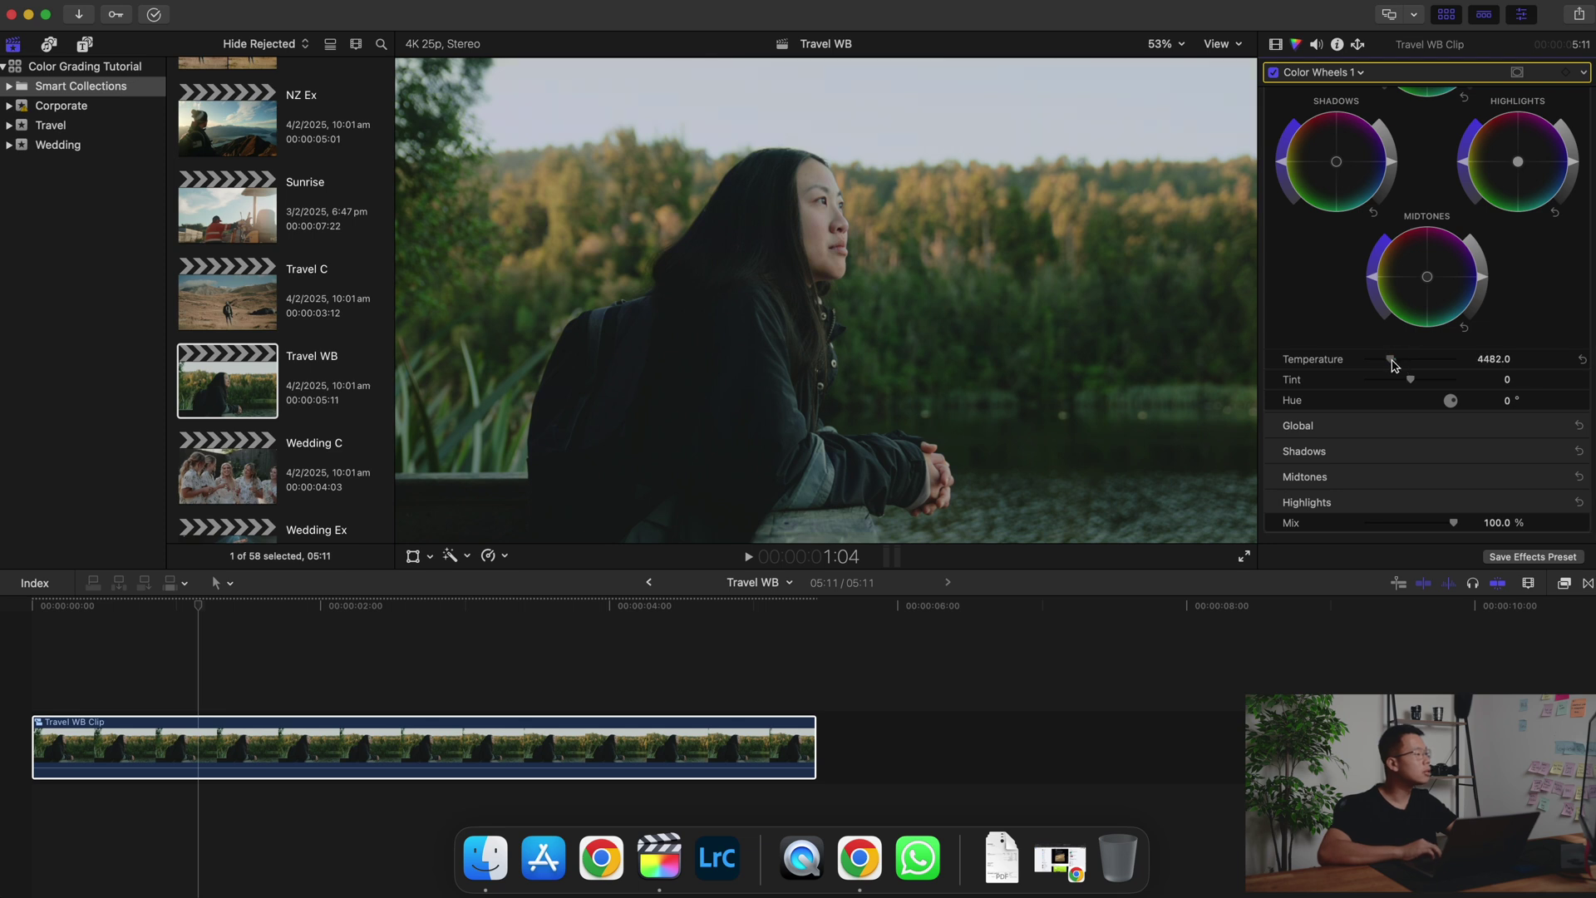
double_click(1393, 363)
left_click_drag(1403, 362, 1425, 381)
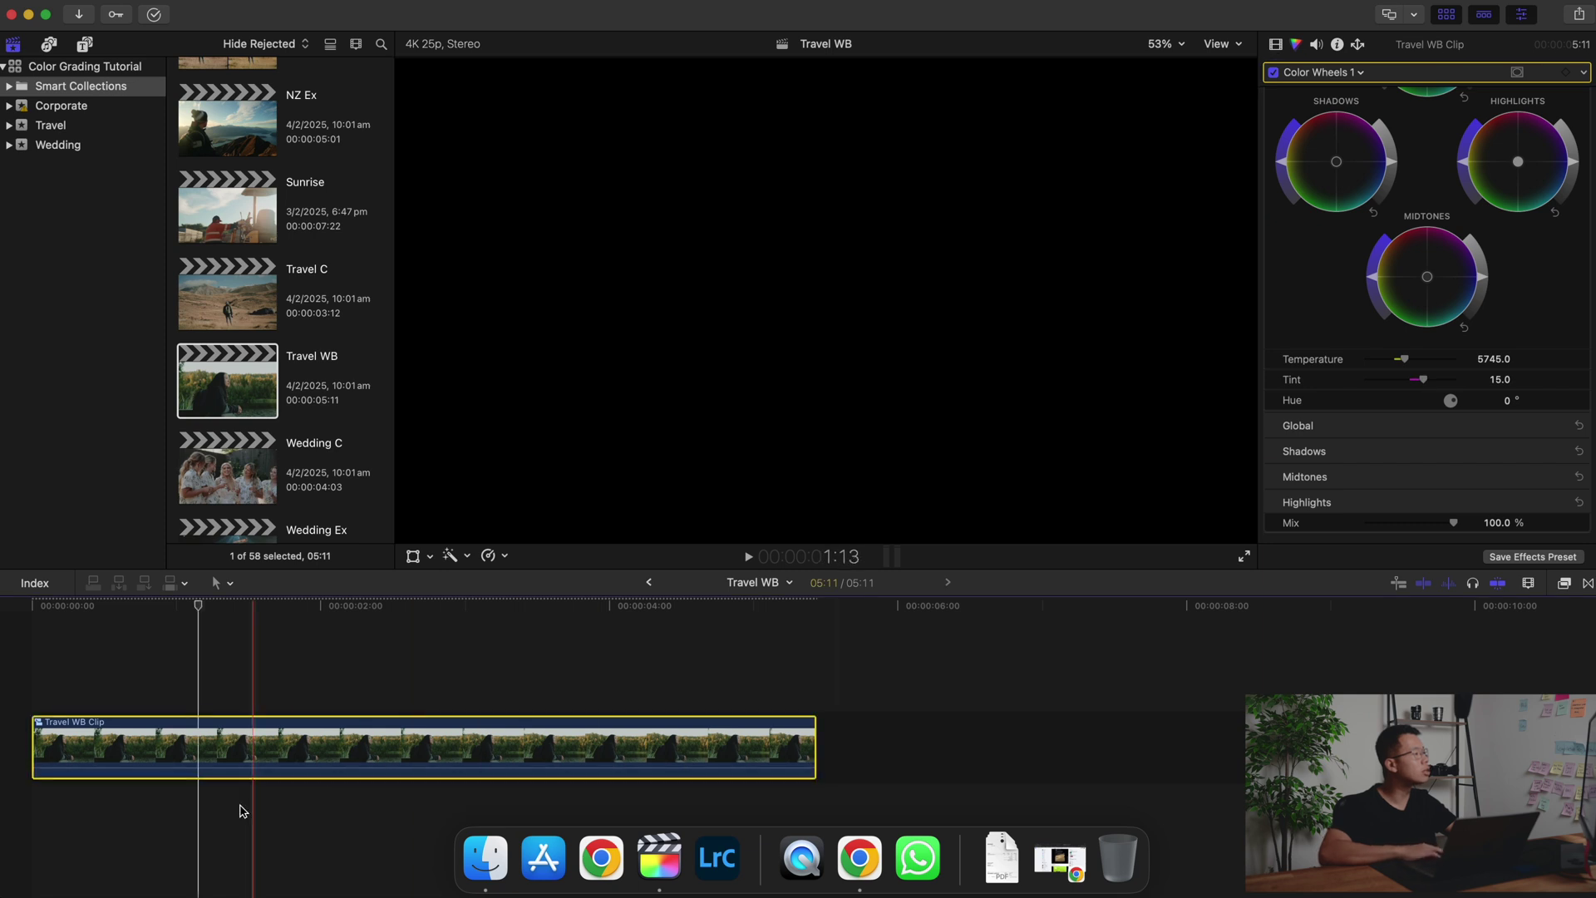
- Compare the Travel WB clip in playback without and with its Color Wheels correction, ending with the correction enabled
left_click(230, 758)
left_click(368, 748)
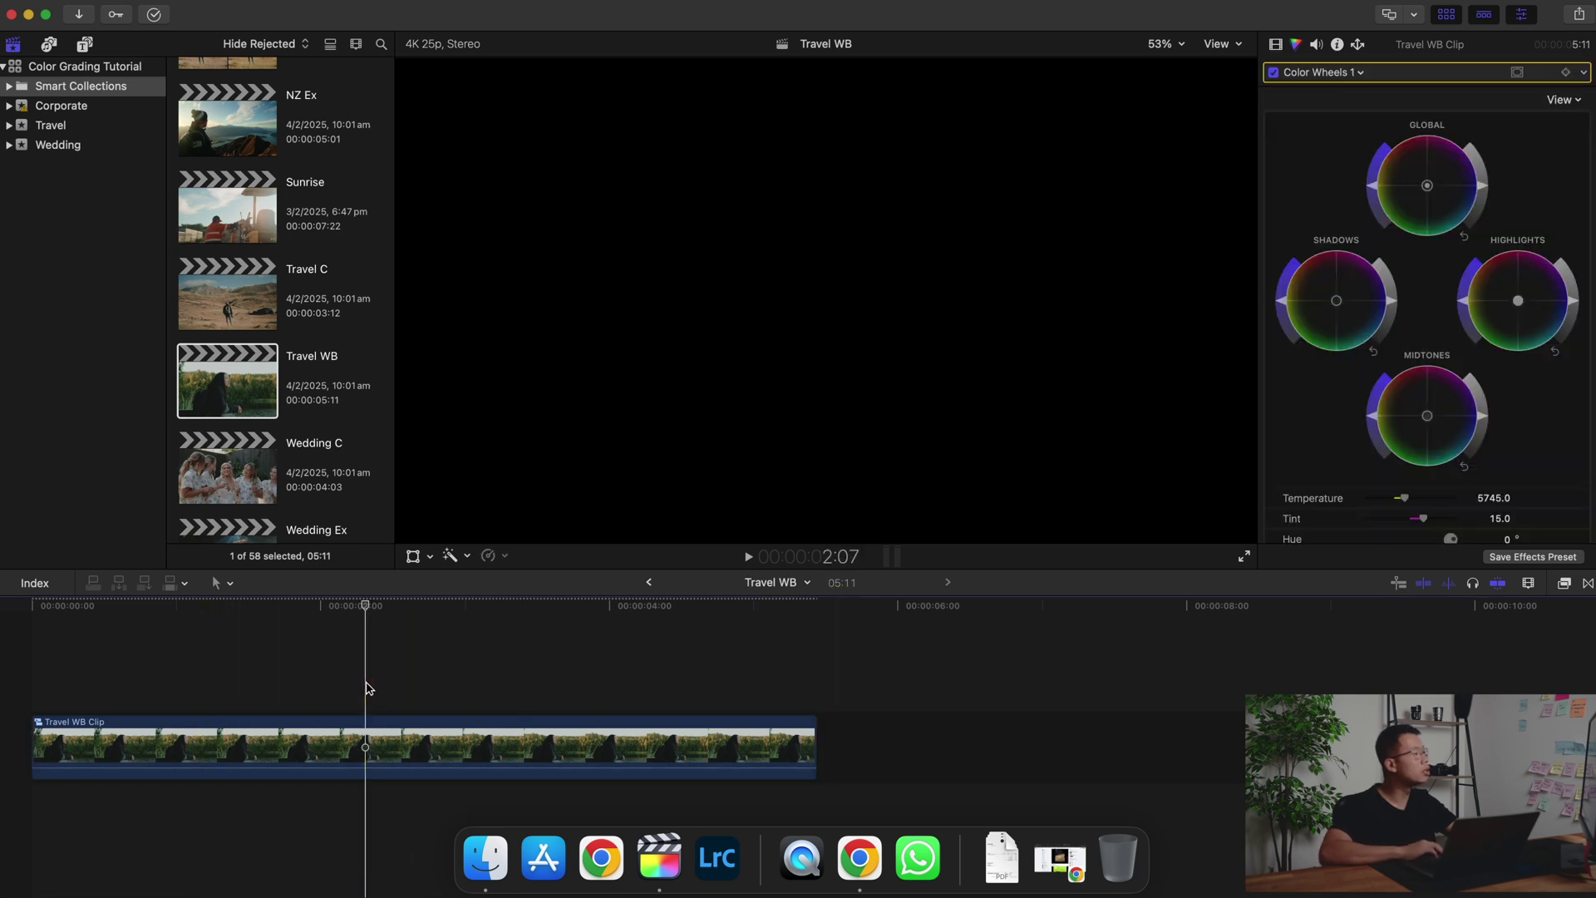
left_click(1273, 72)
left_click(1274, 73)
left_click(1273, 72)
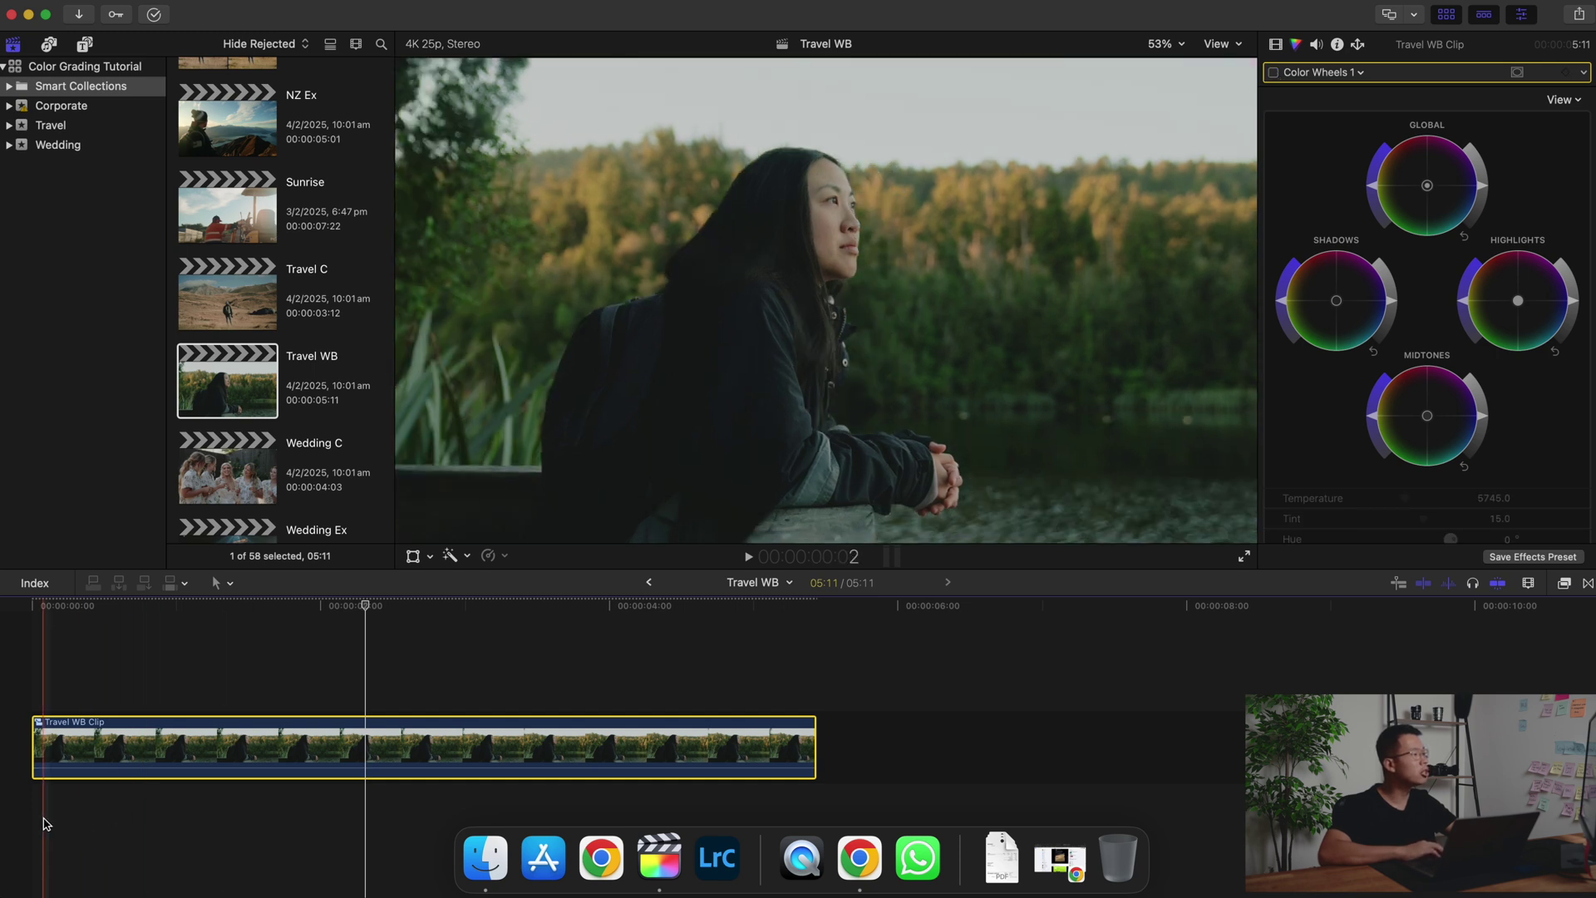
key("space")
key("space")
left_click(1274, 72)
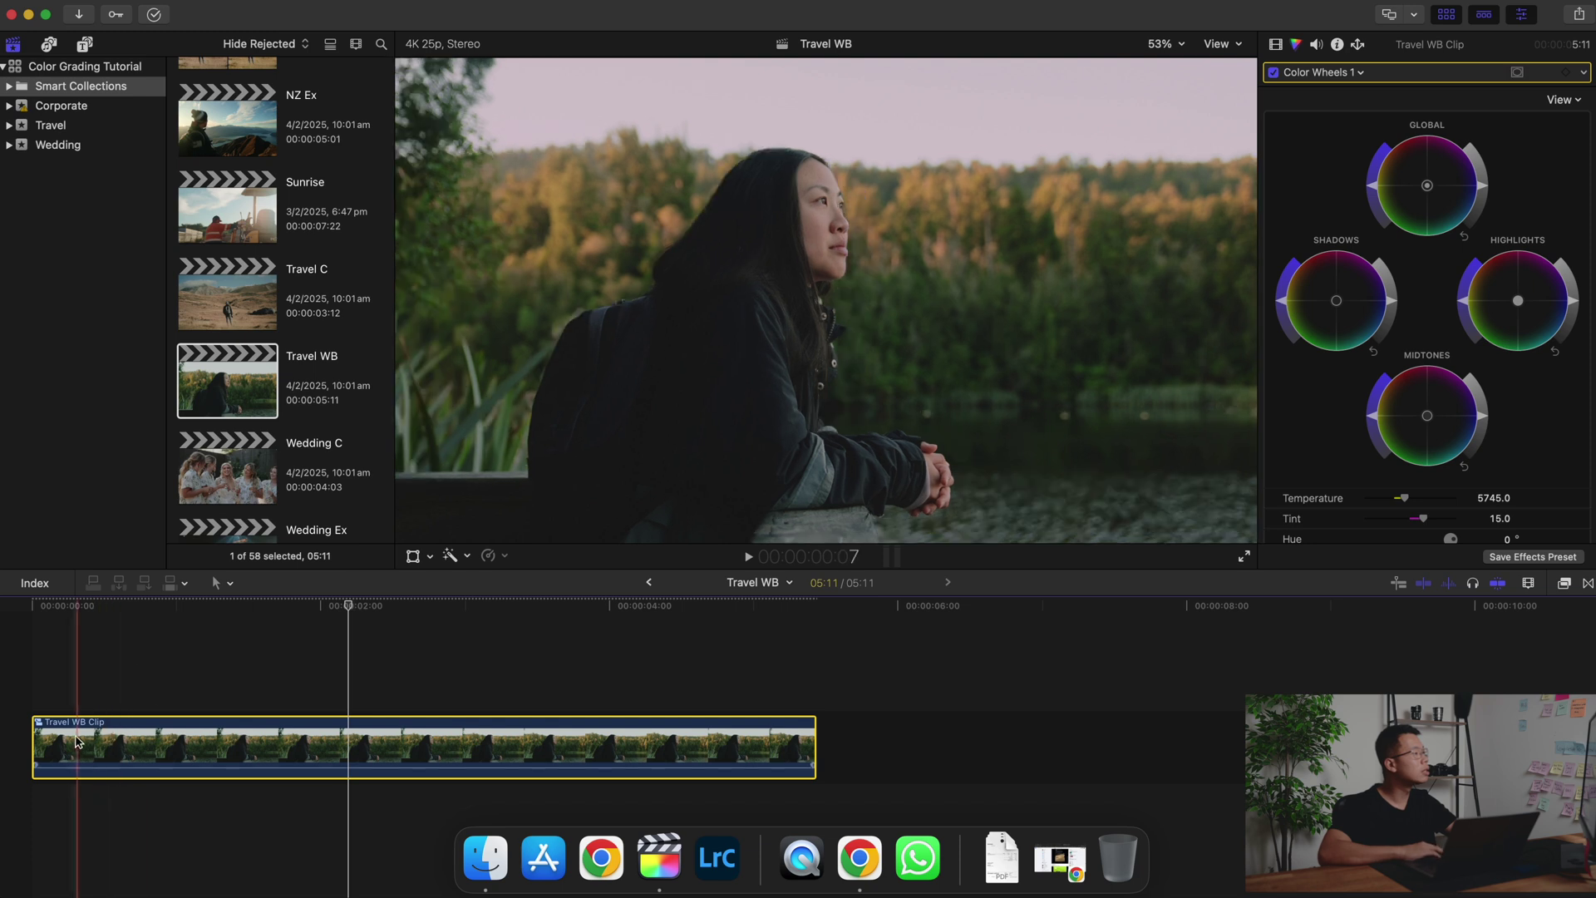
key("space")
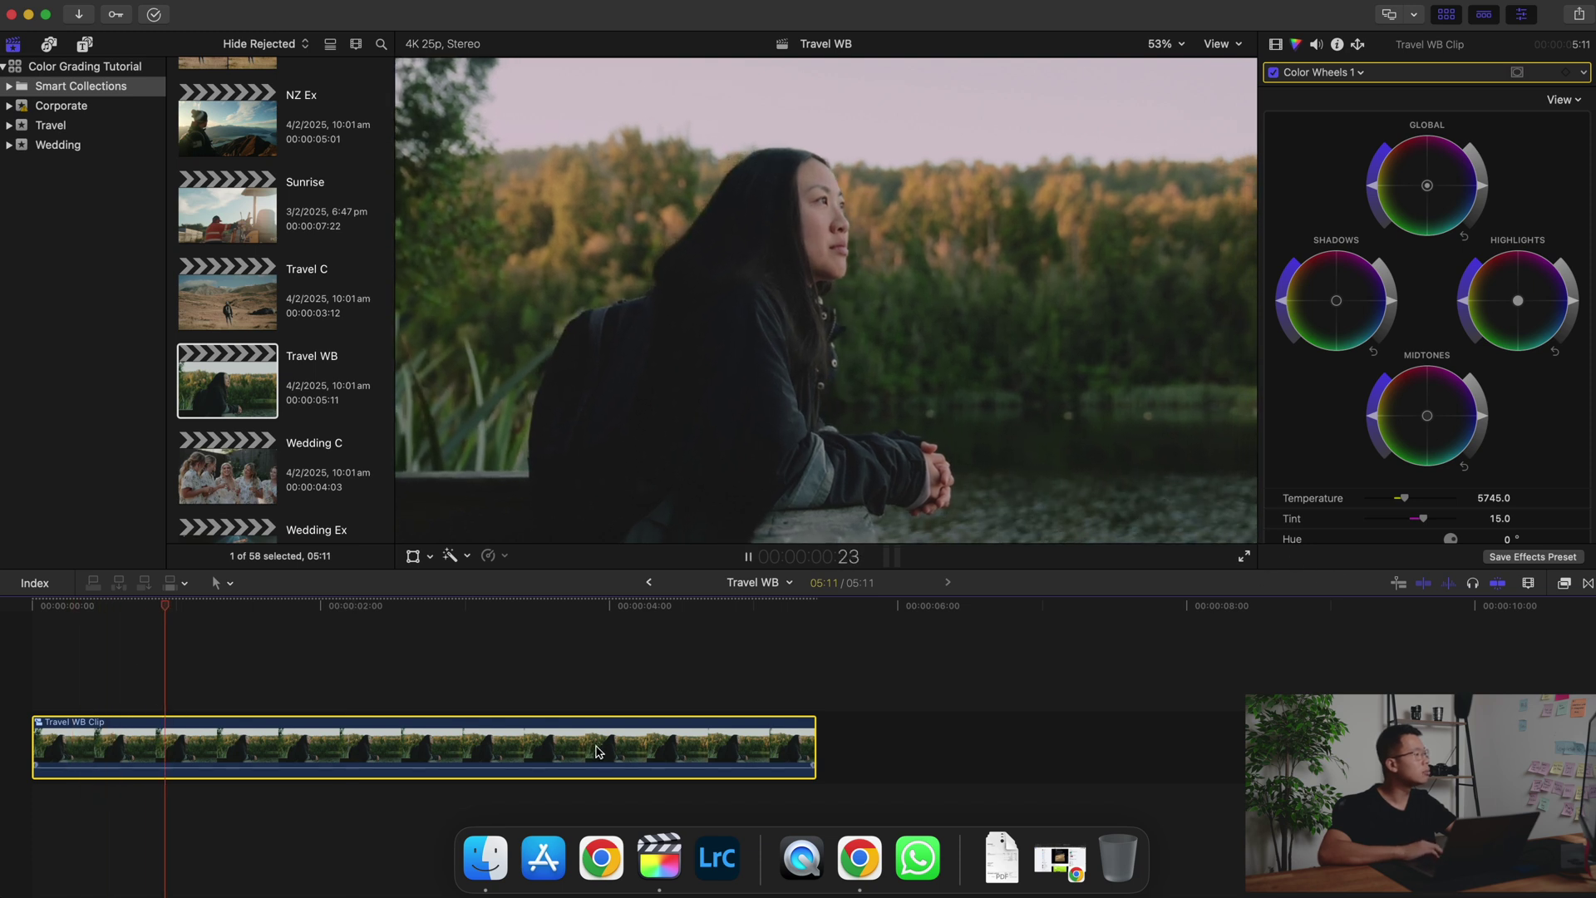
key("space")
- Reduce the Travel WB clip's Color Wheels tint, trying 13 and settling on 12
left_click(1498, 518)
type("13")
key("Return")
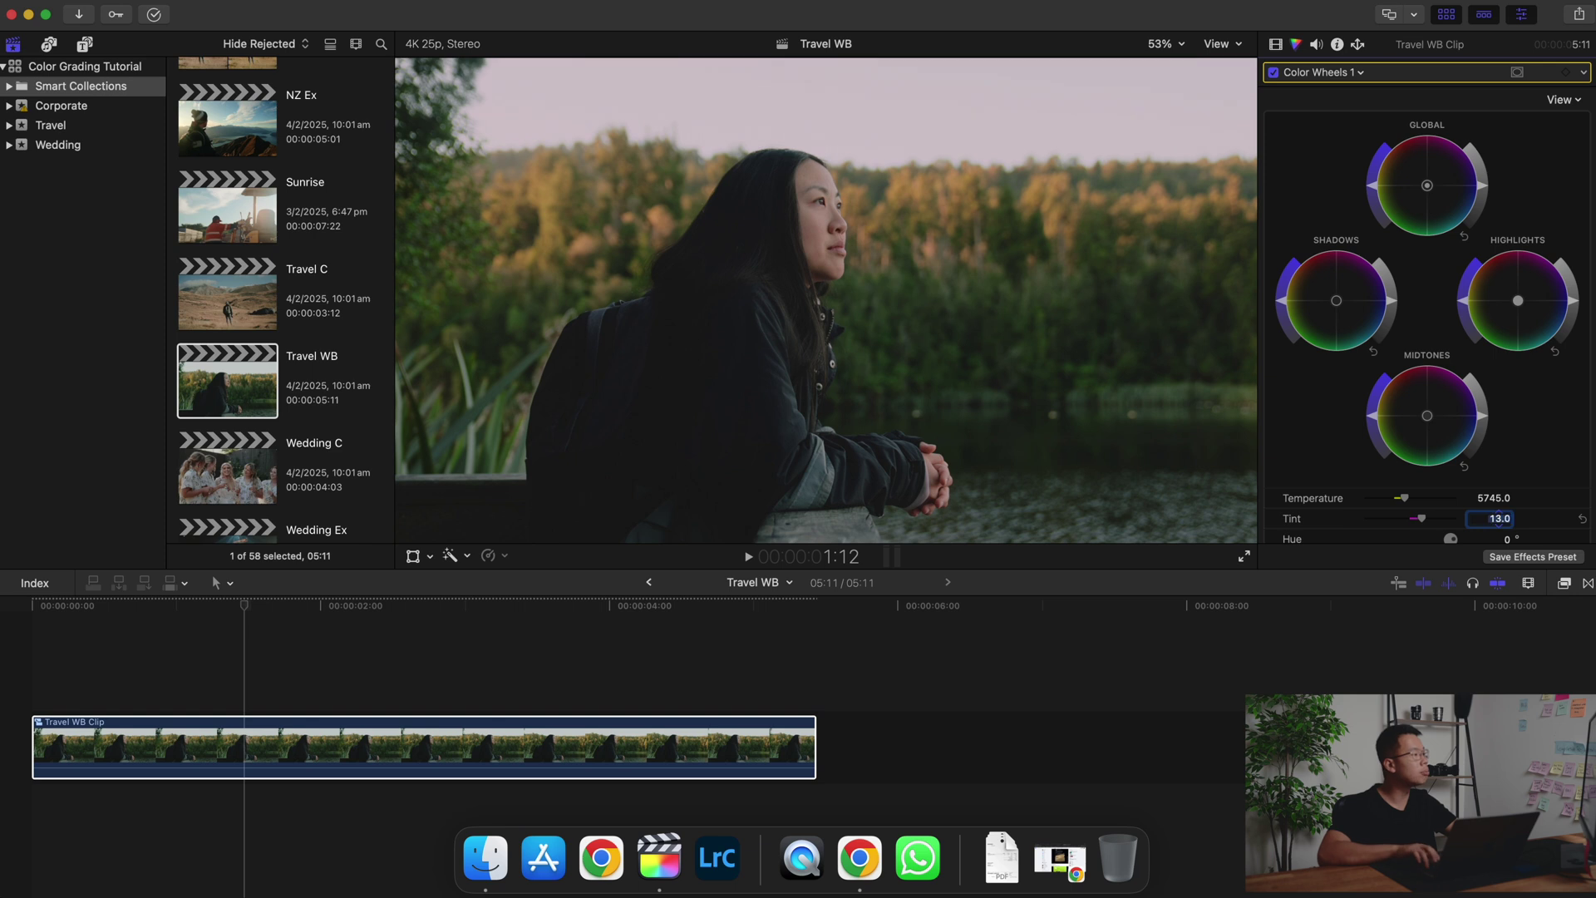
type("12")
key("Return")
- Play back the Travel WB clip with the revised tint and compare it against the uncorrected look, leaving the correction enabled
left_click(60, 813)
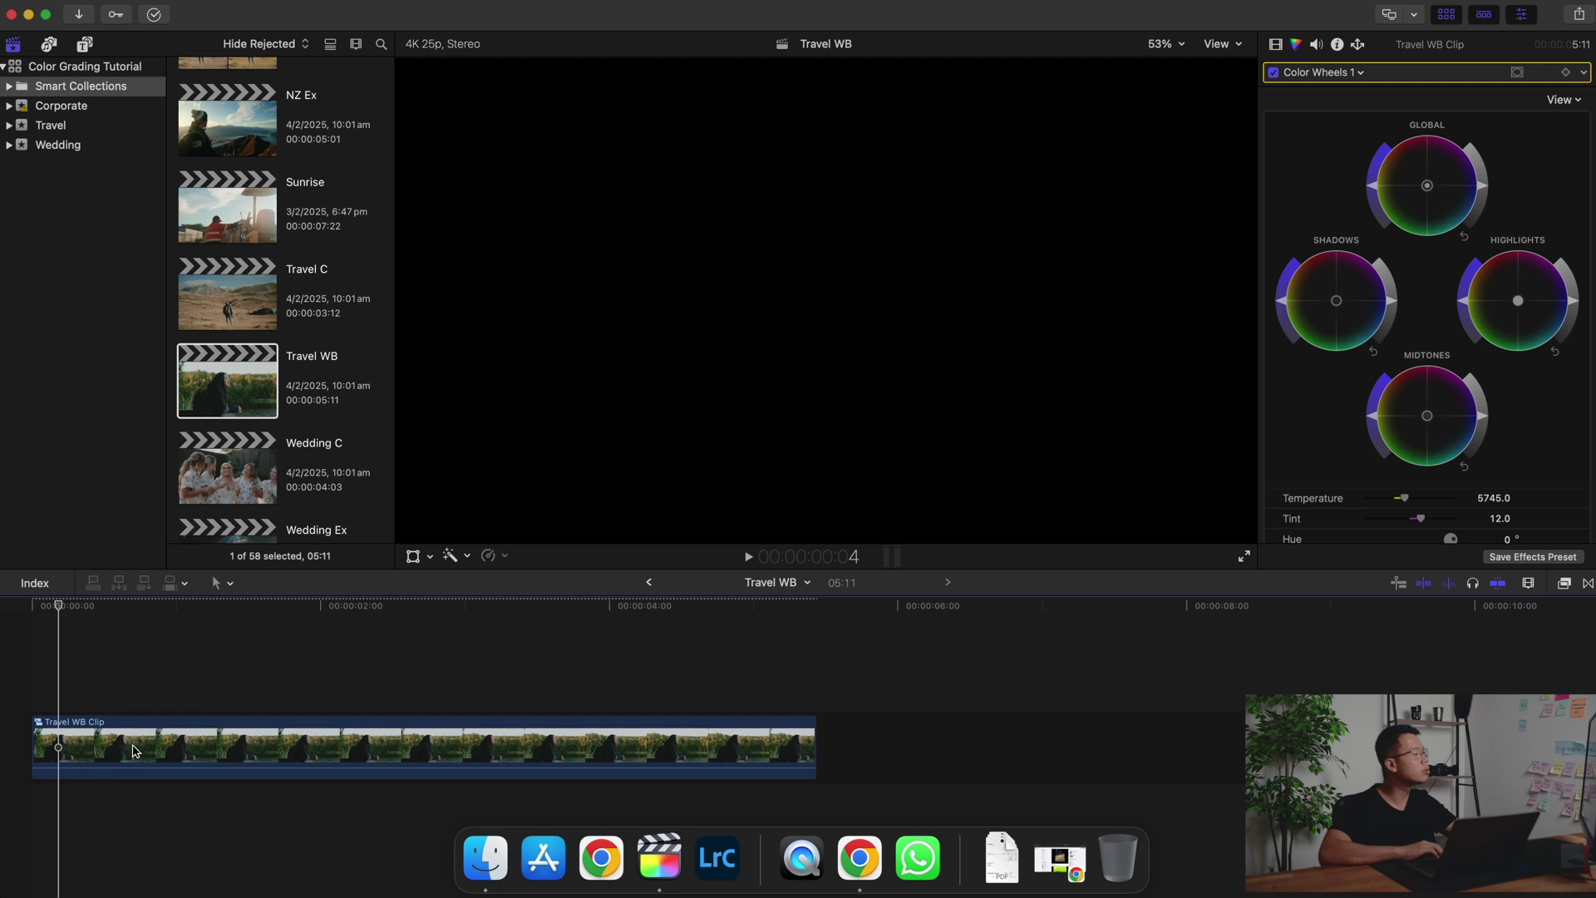
key("space")
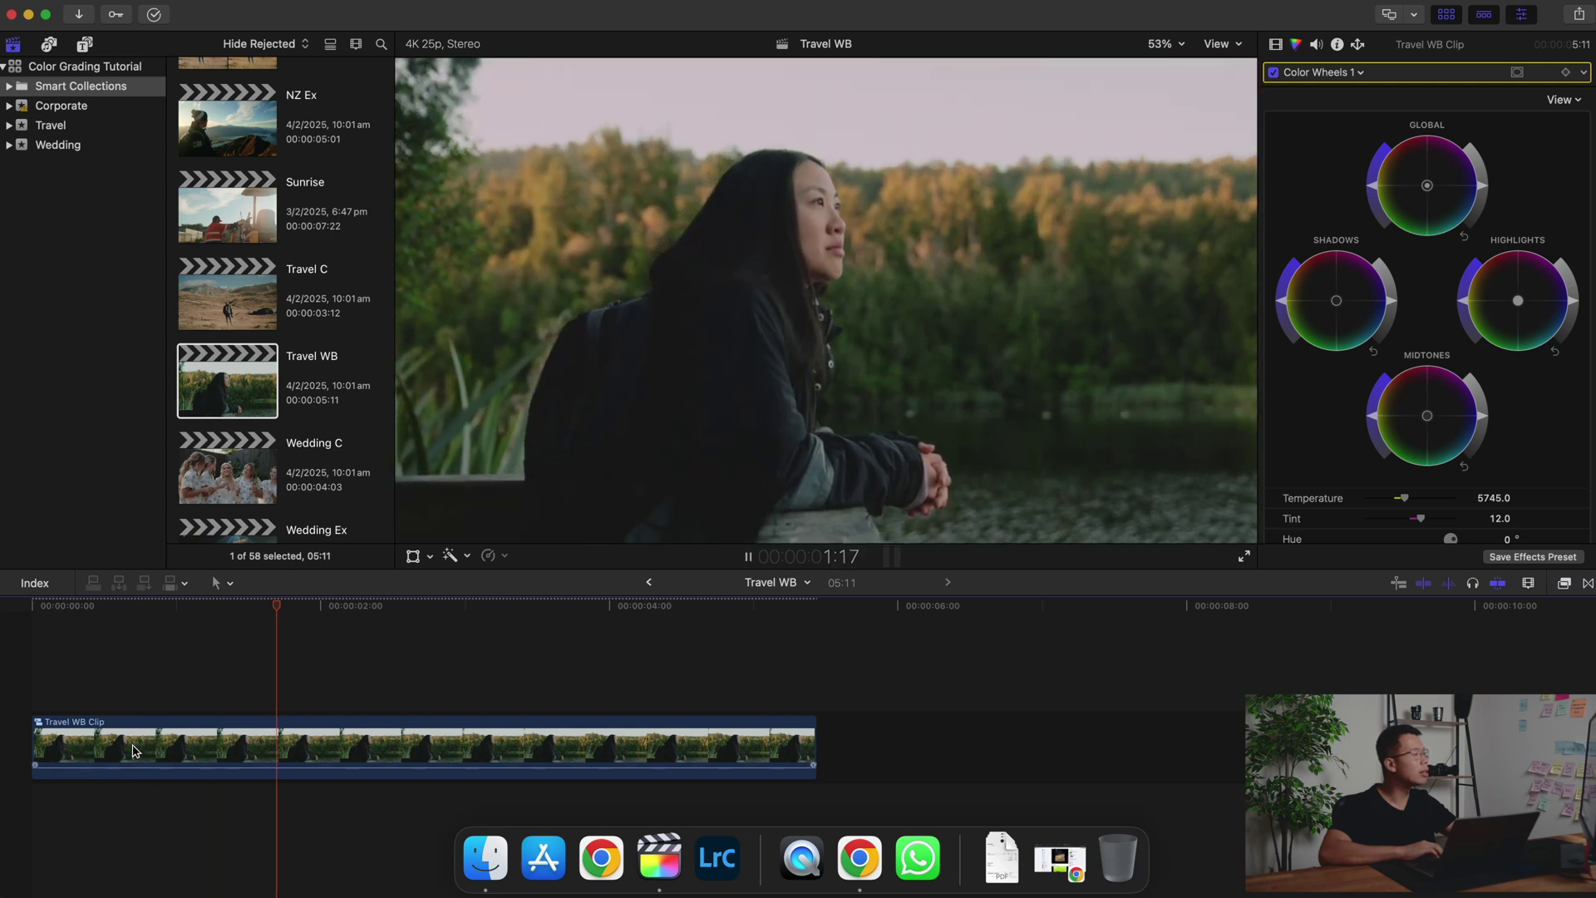
left_click(133, 751)
left_click(1276, 73)
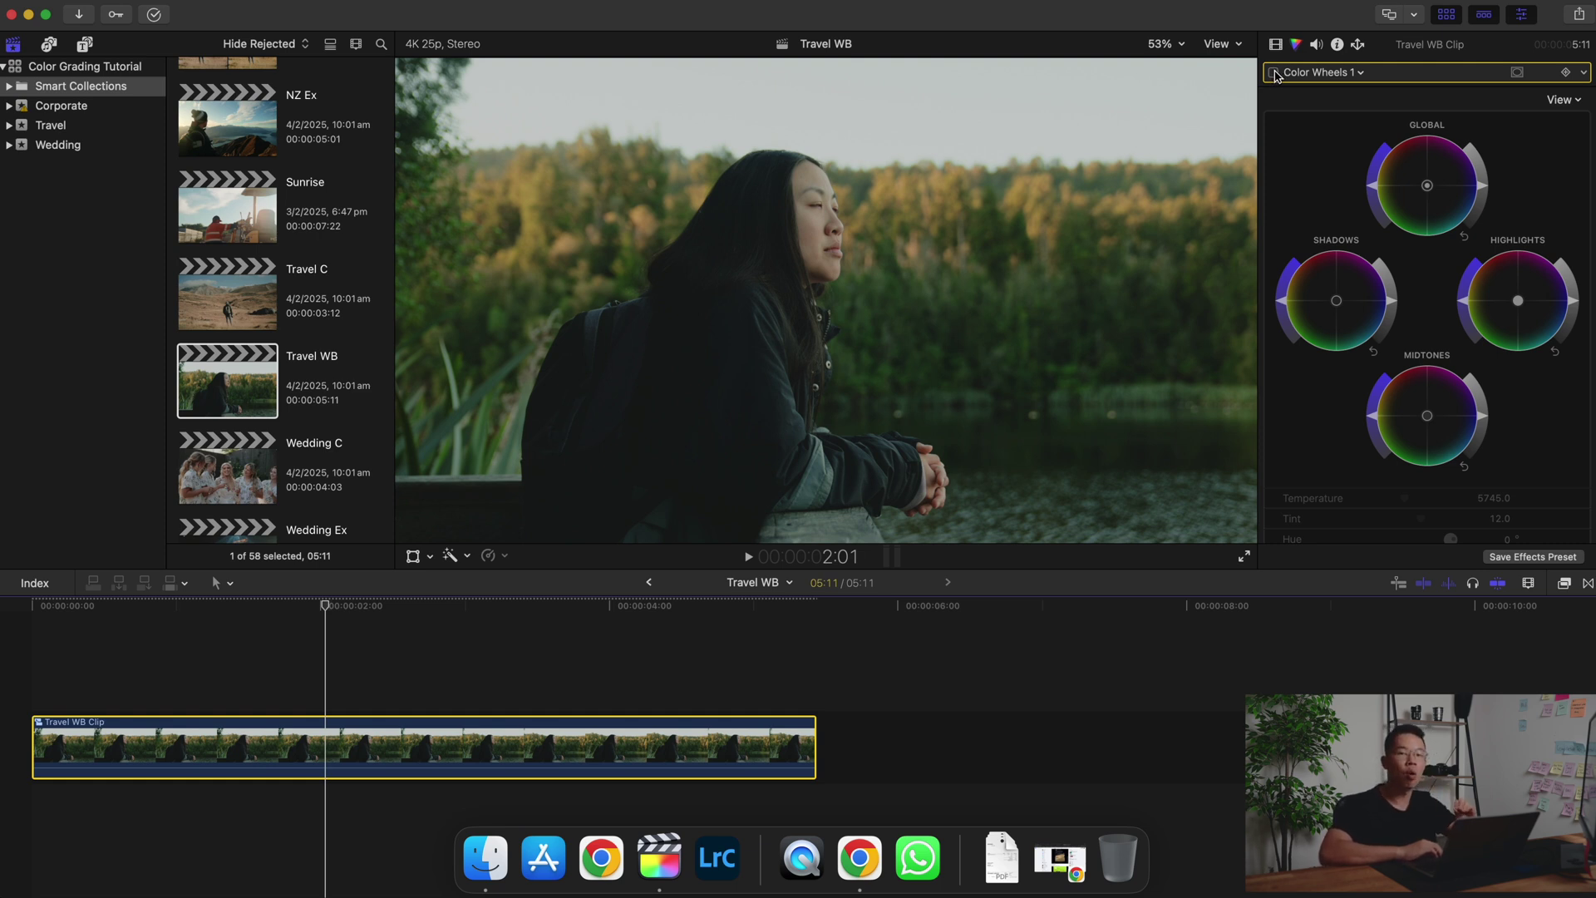
left_click(1274, 73)
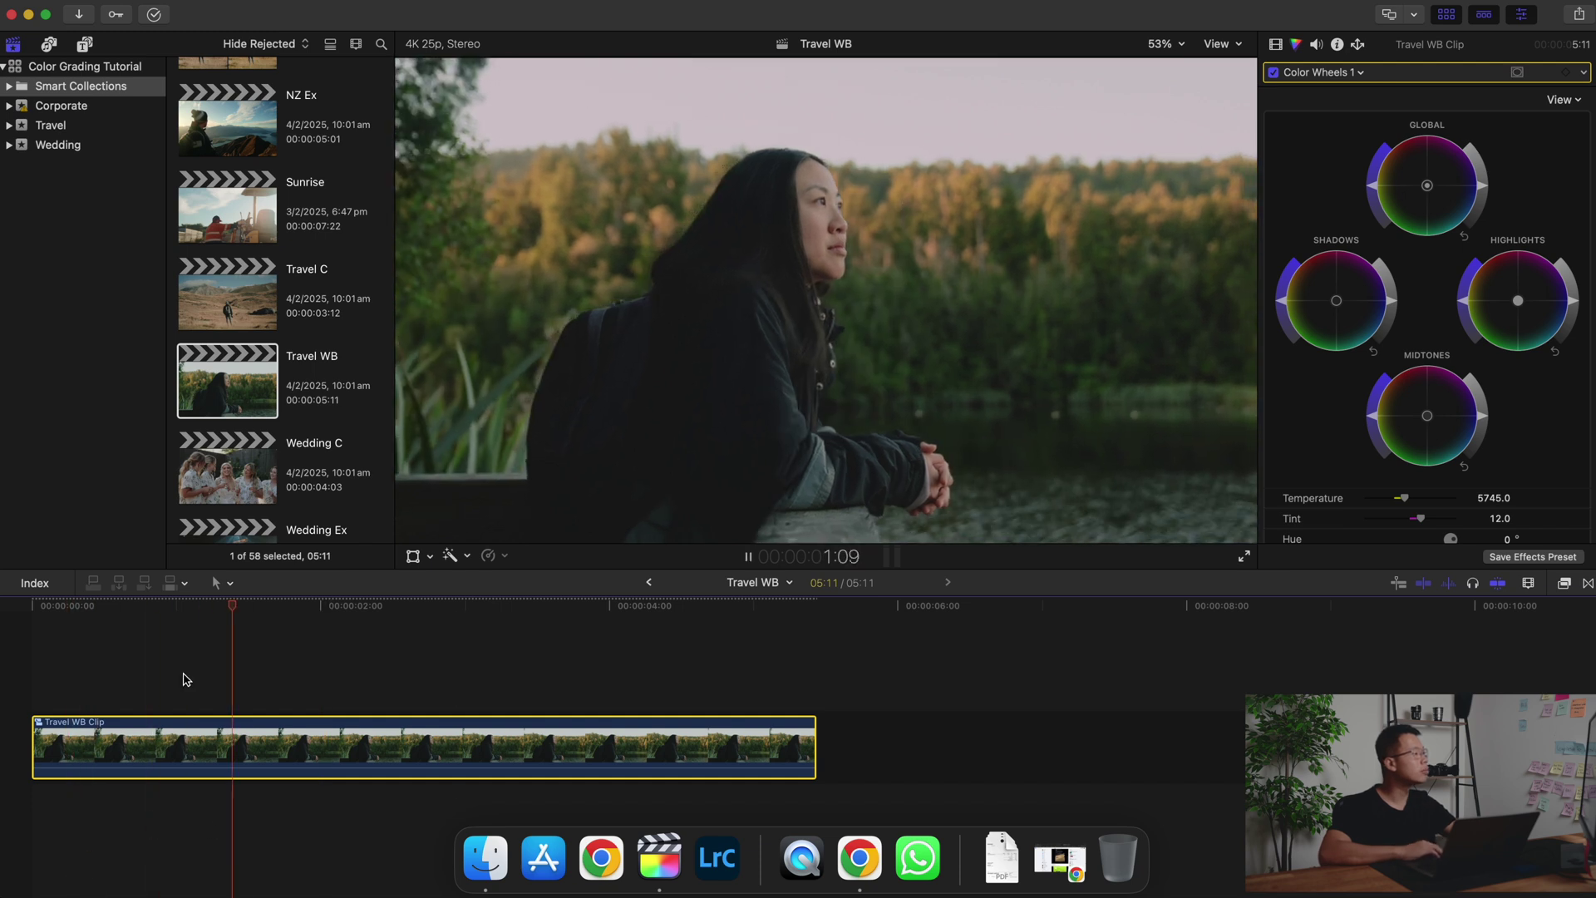
key("space")
- Open the Wedding WB project, show its color correction controls, and play part of the uncorrected clip
scroll(265, 449, "down", 3)
left_click(260, 397)
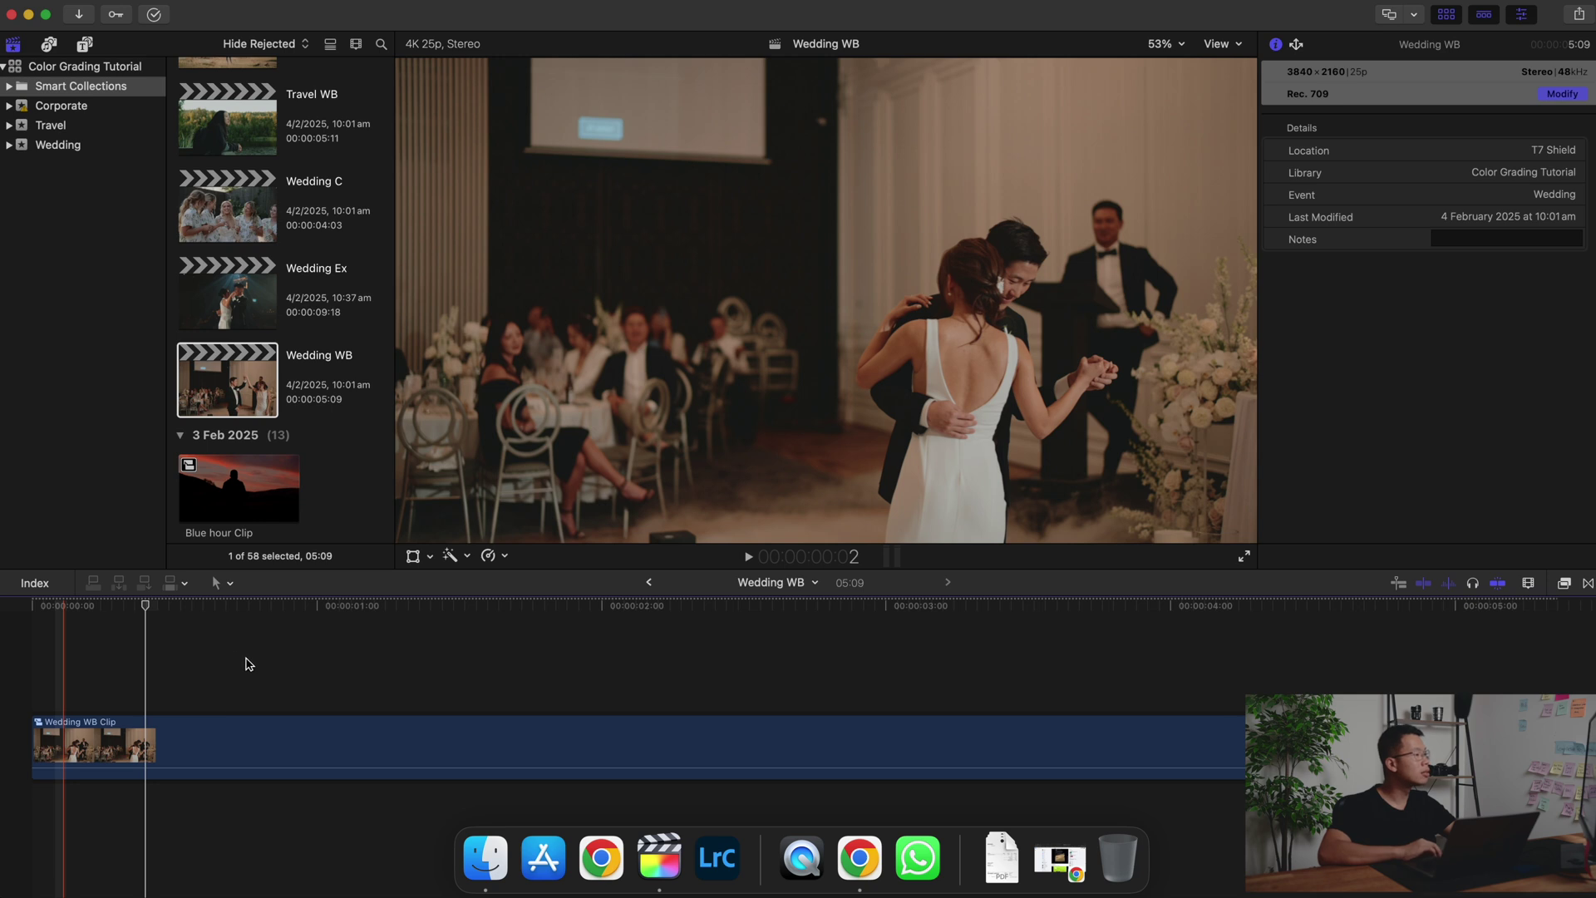
key("super+6")
key("space")
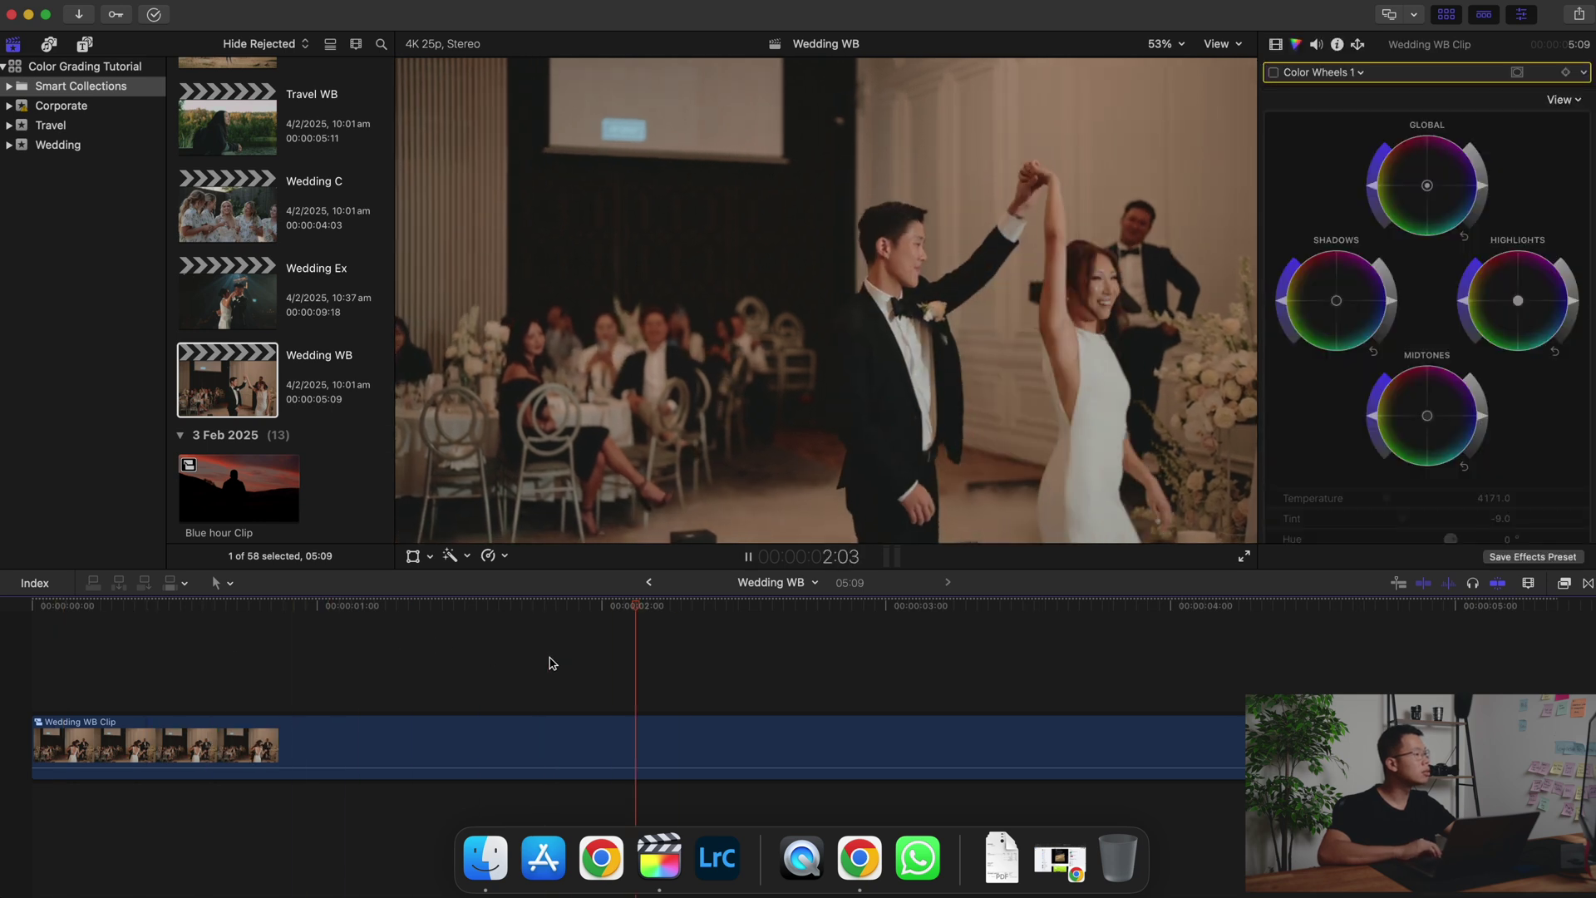
key("space")
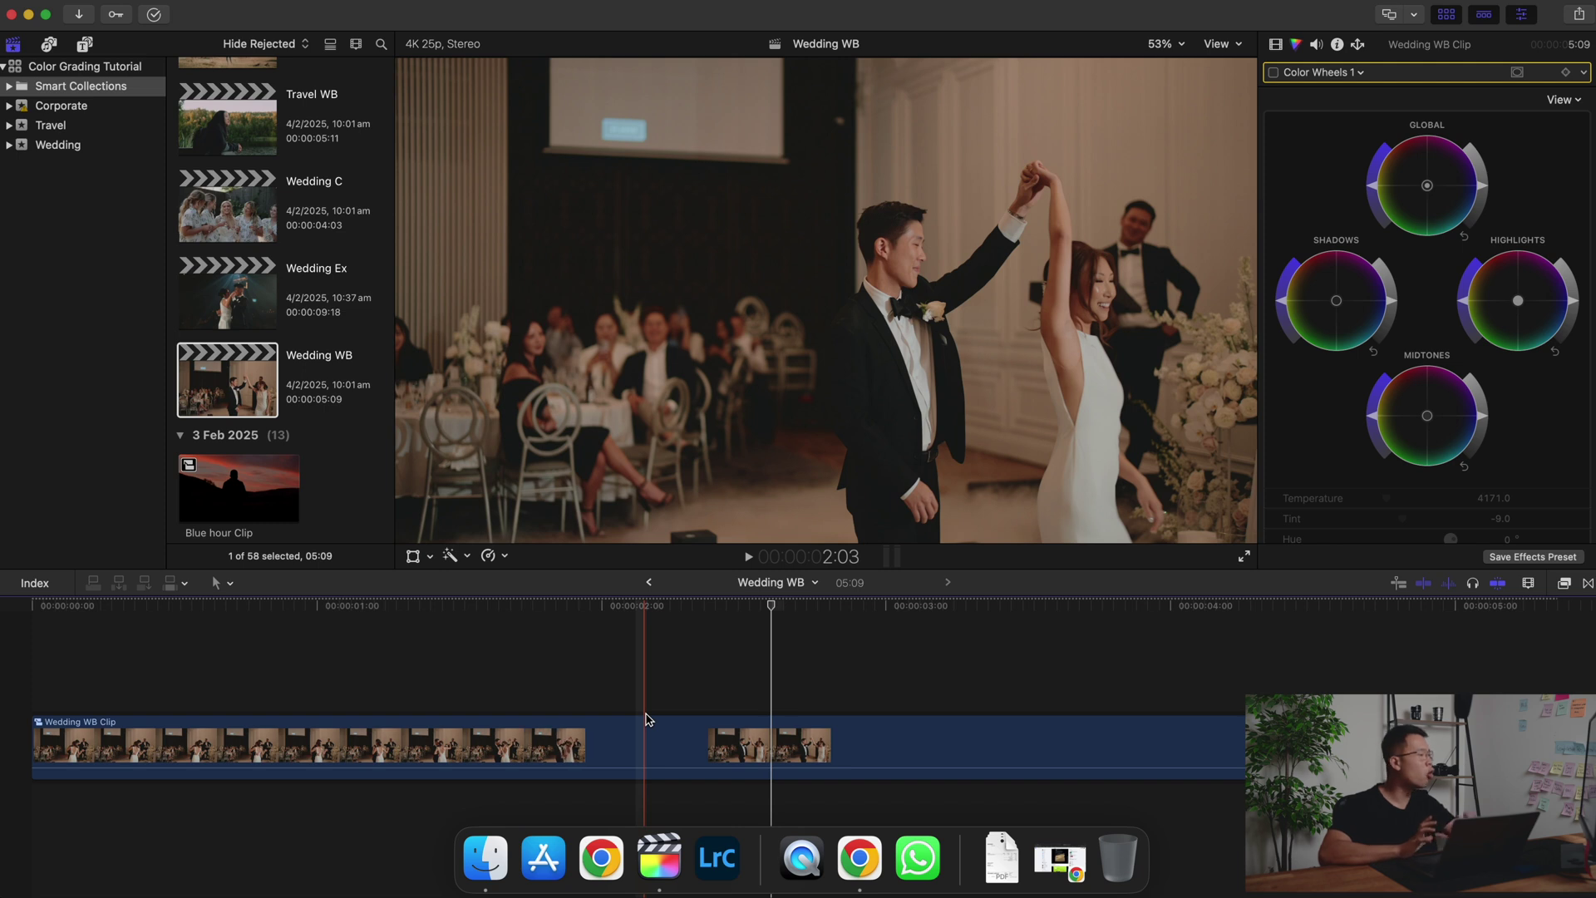
- Enable the Wedding WB clip's Color Wheels correction and set its temperature to 4299 and its tint to -5
left_click(647, 719)
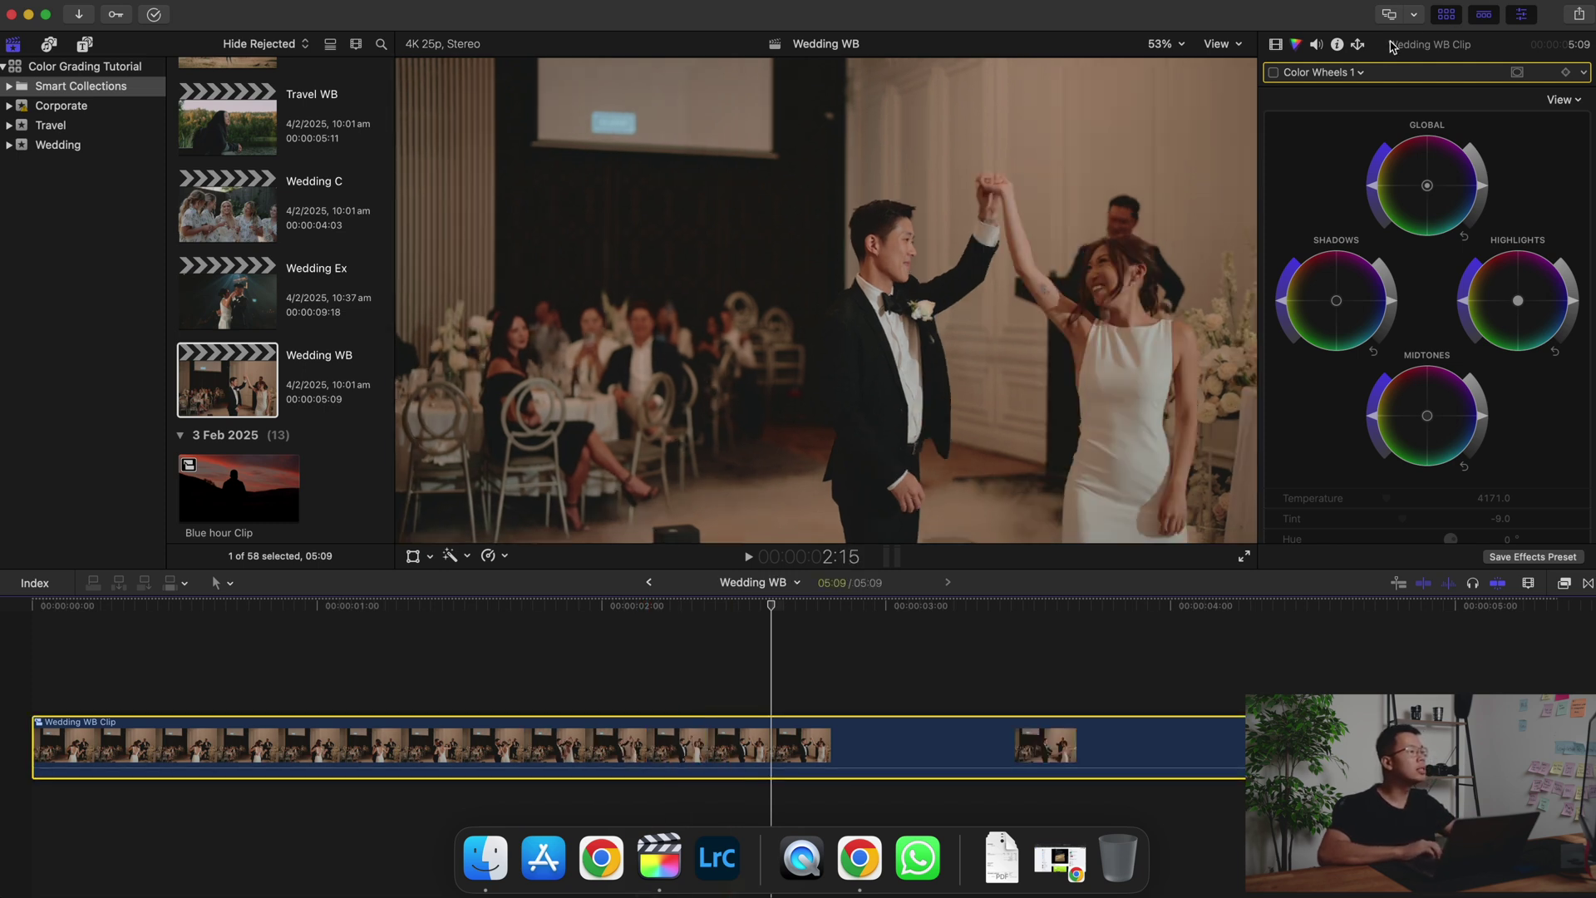
left_click(1273, 72)
scroll(1403, 356, "down", 3)
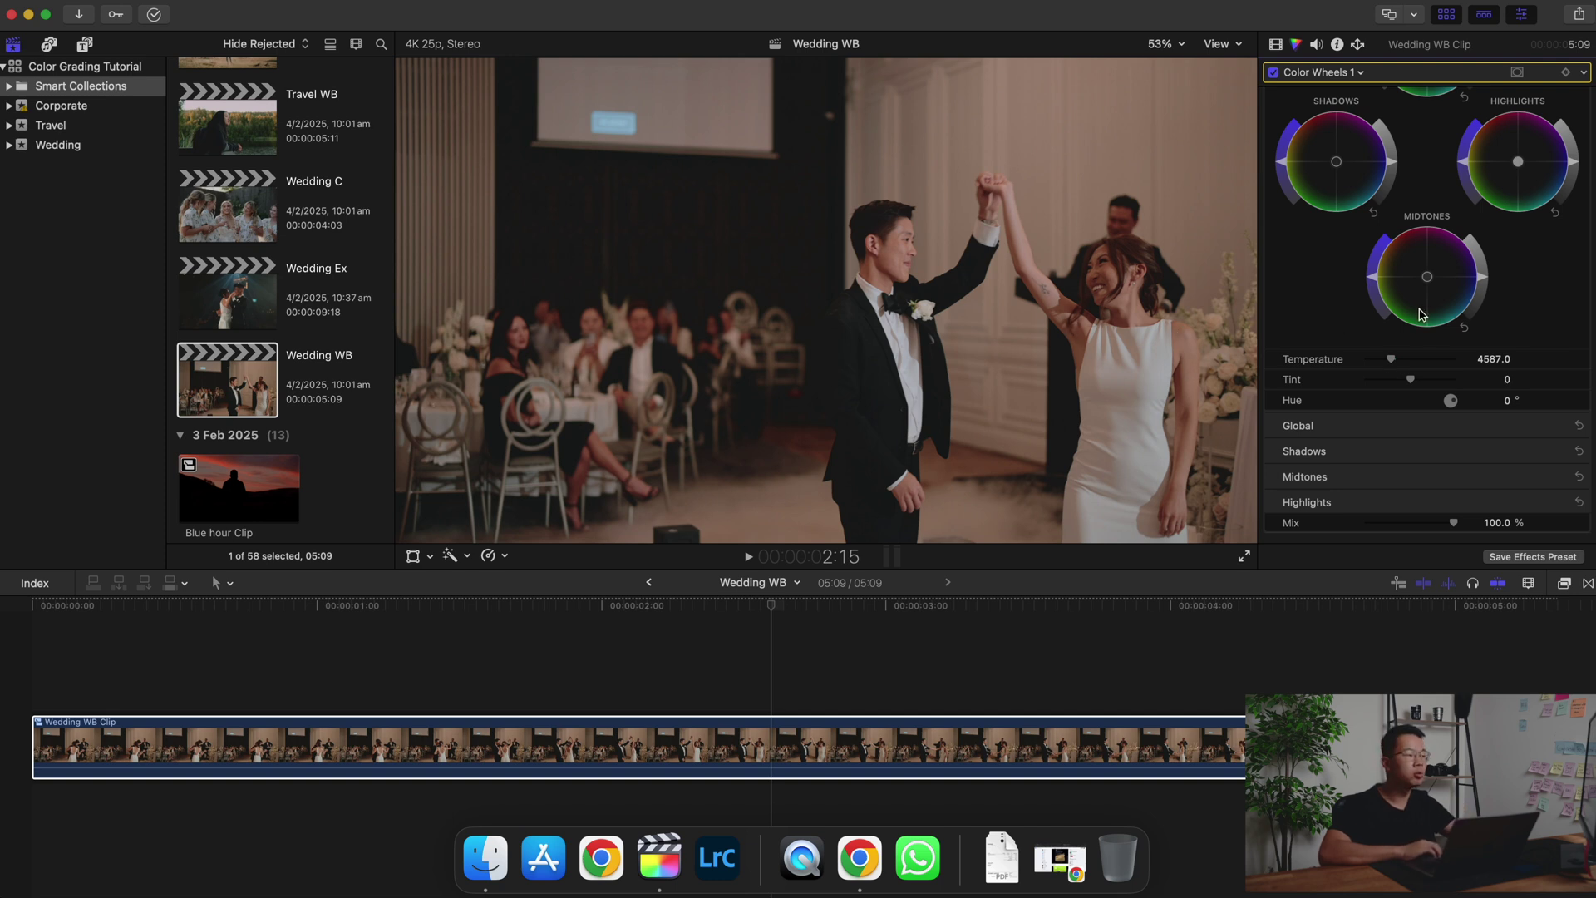
left_click(1507, 381)
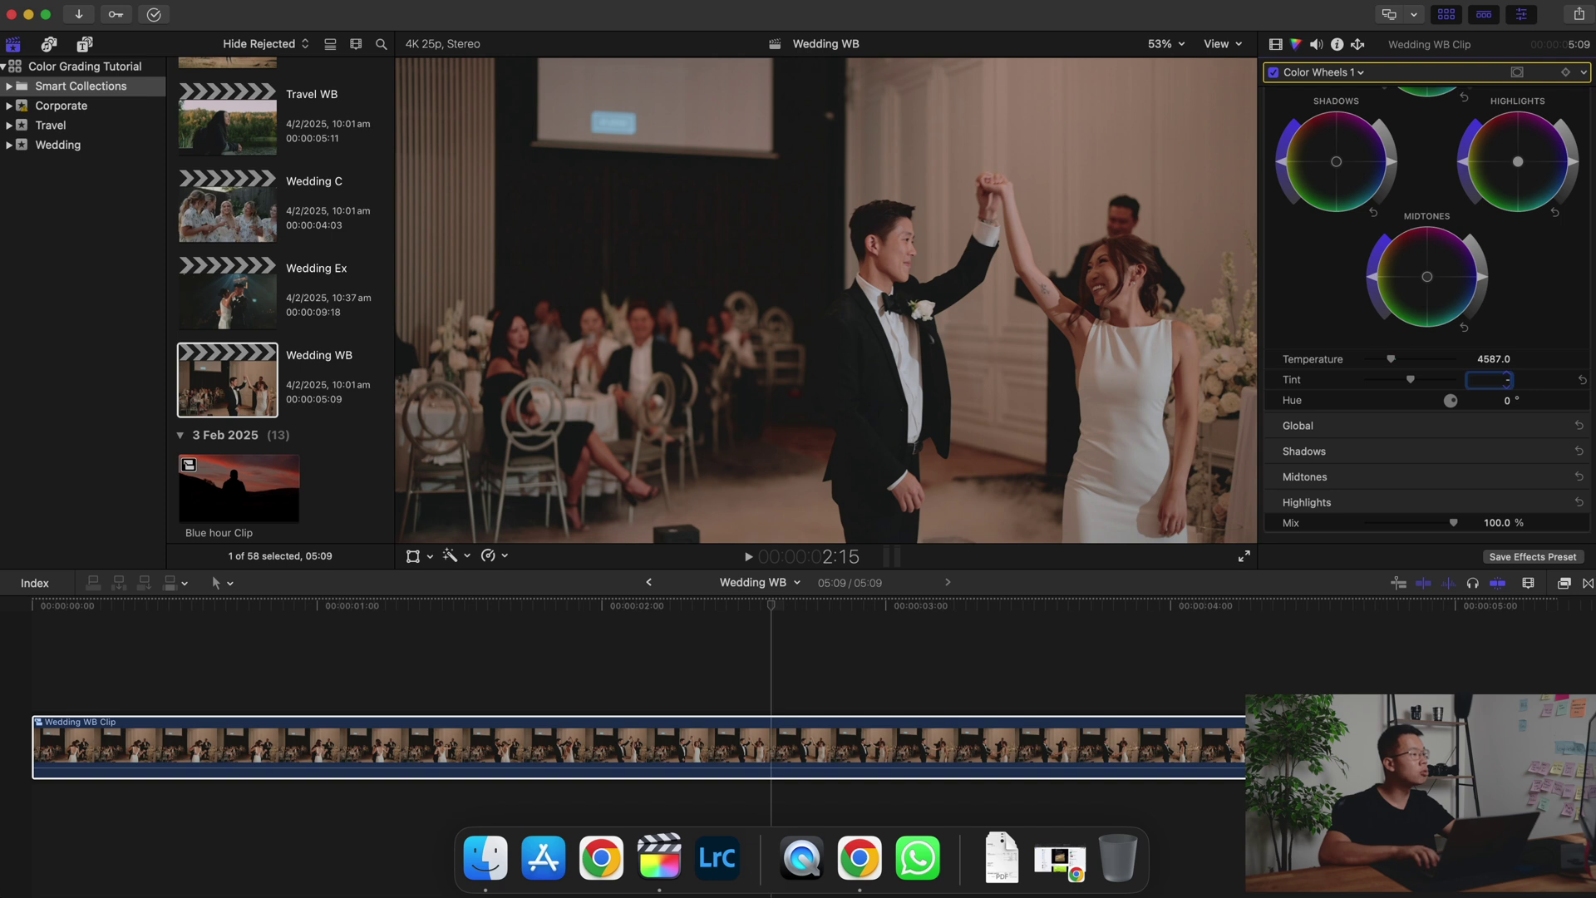
key("Return")
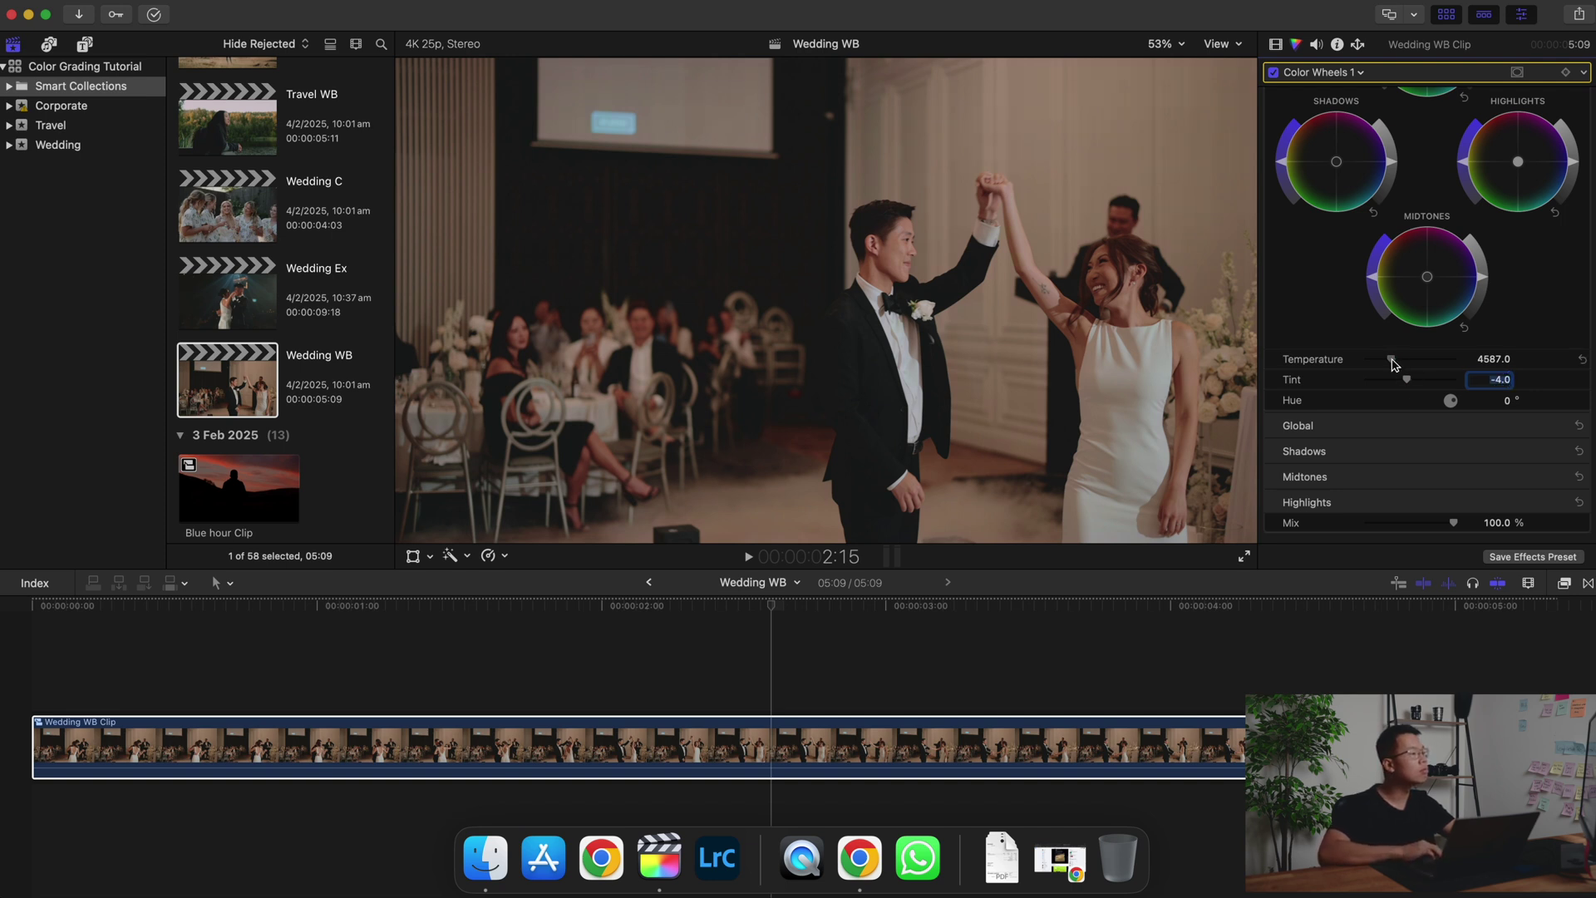
type("-5")
key("Return")
- Compare the Wedding WB clip in playback without and with its Color Wheels correction, ending with the correction enabled
left_click(1273, 73)
left_click(34, 740)
key("space")
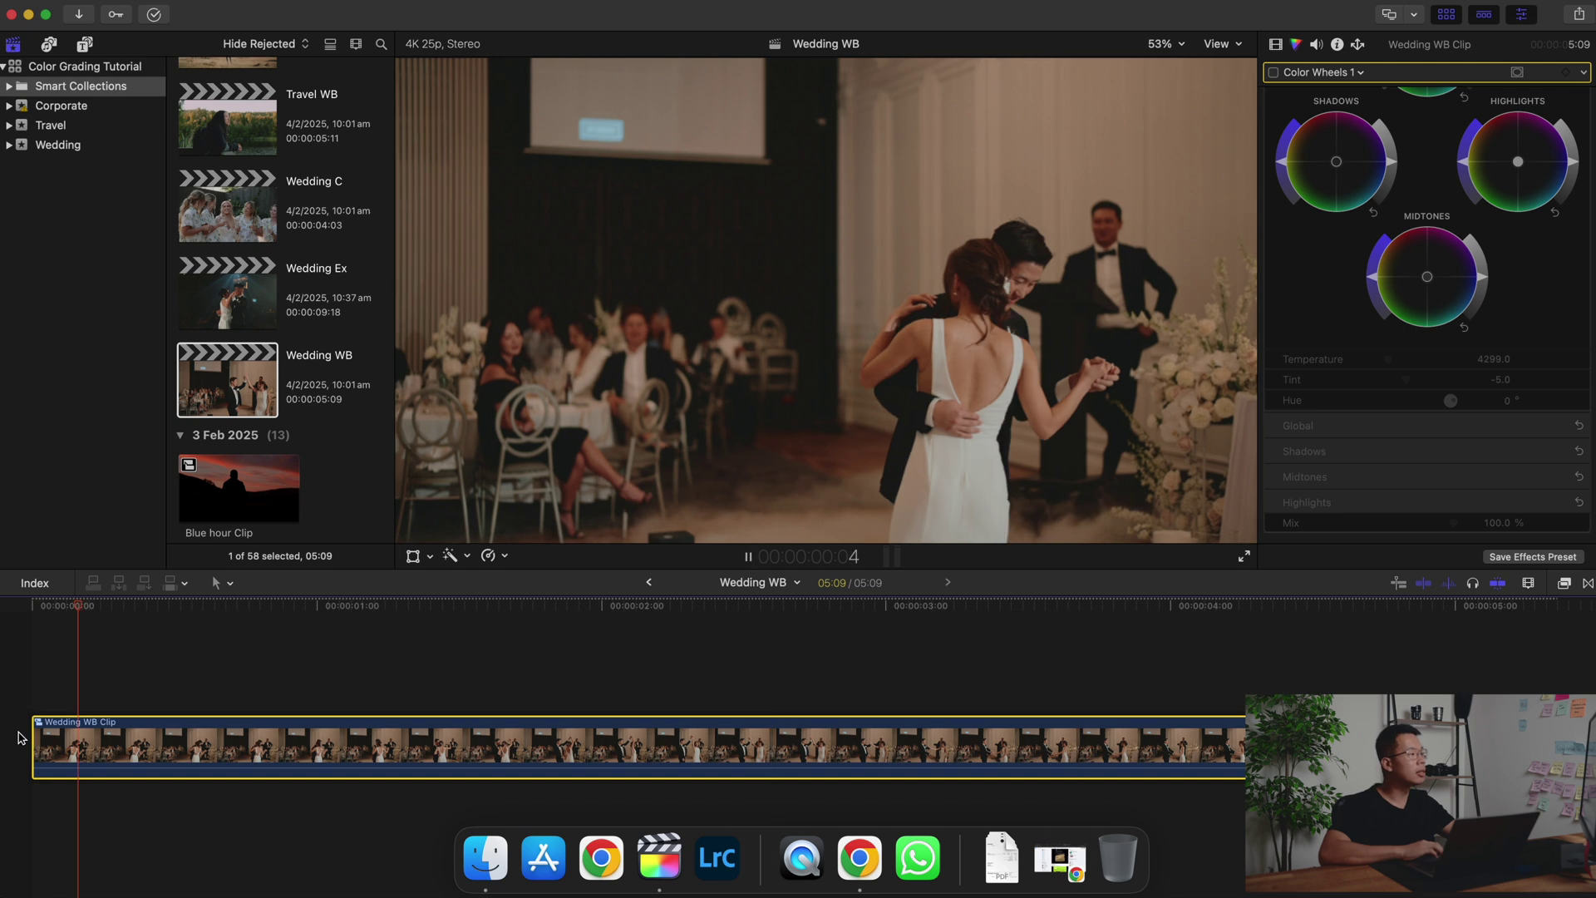
key("space")
left_click(1273, 72)
key("space")
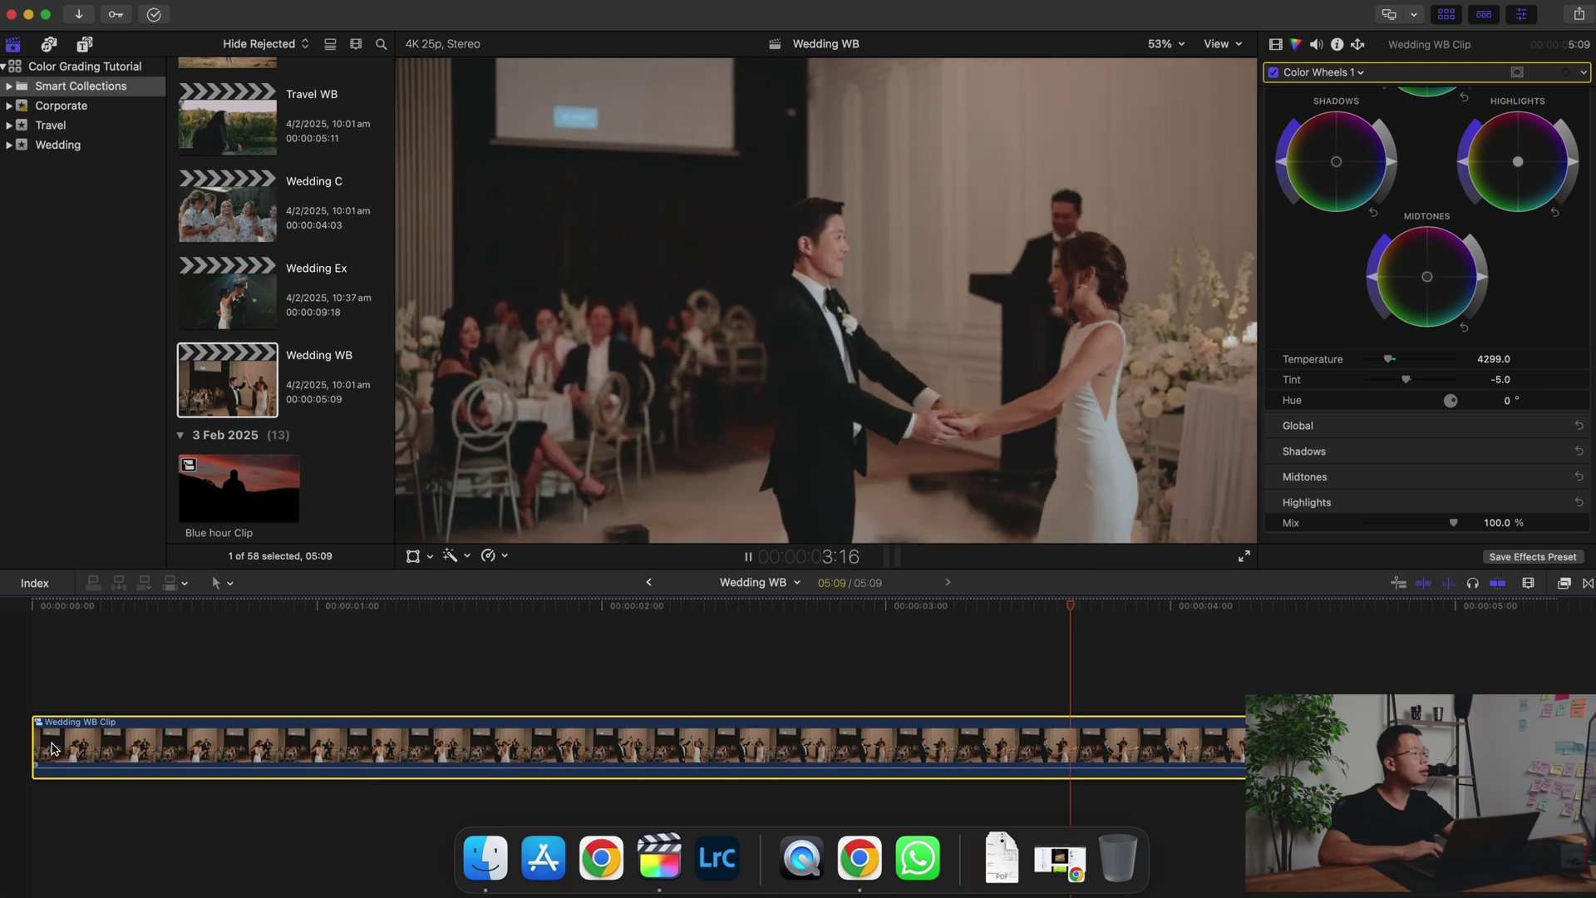
key("space")
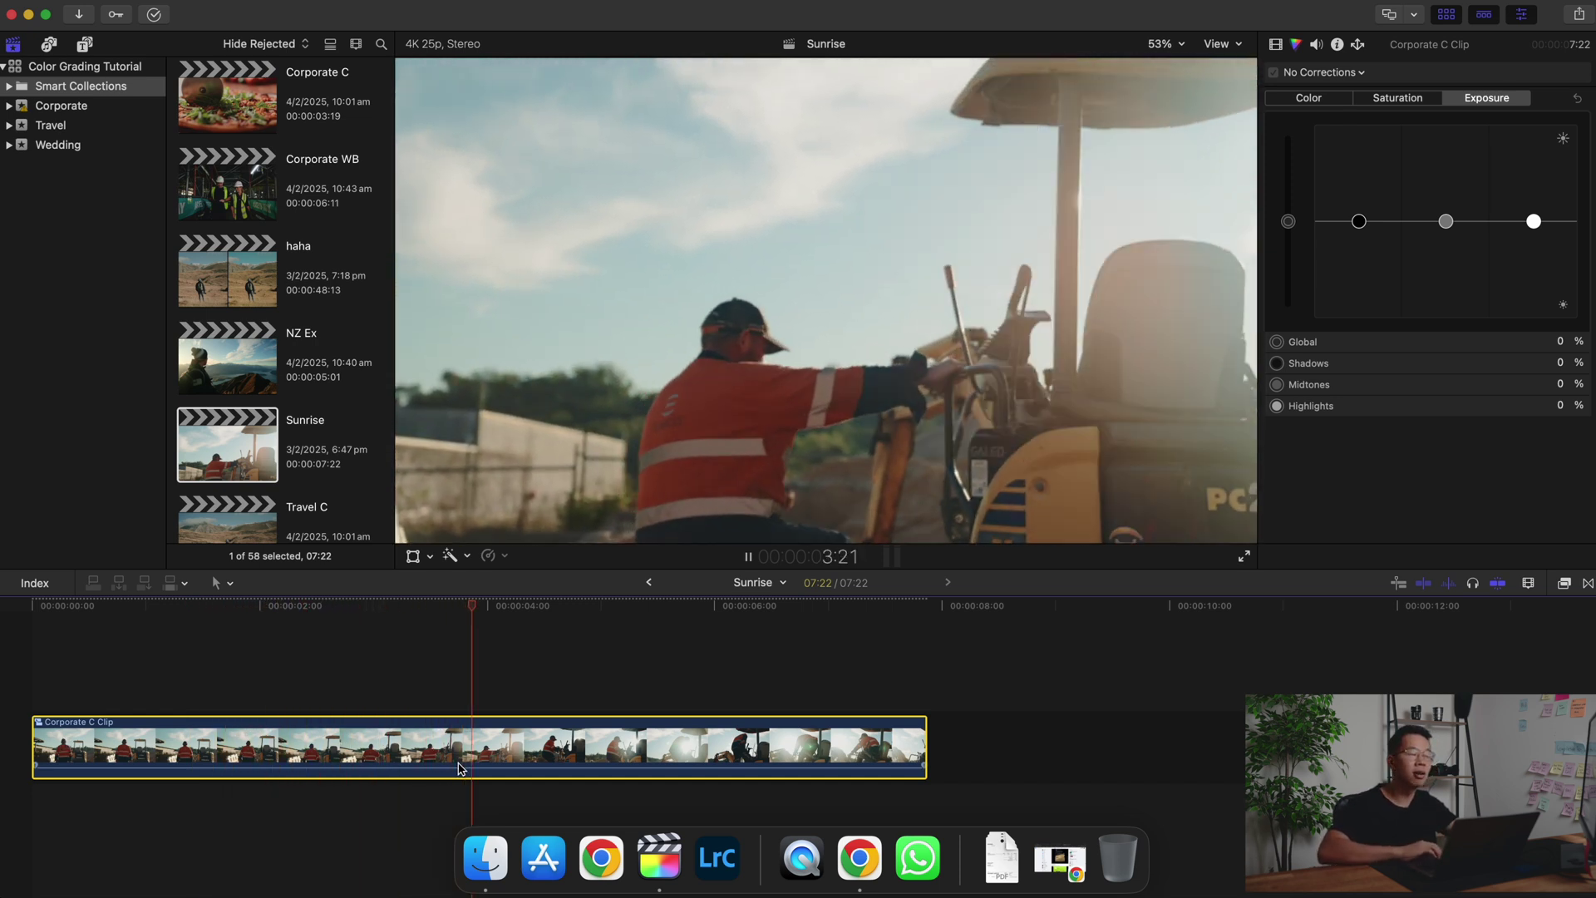
- Stop playback in the Sunrise project, add a Color Wheels correction to its clip, and push the highlights slightly toward orange
key("space")
left_click(348, 687)
left_click(351, 752)
left_click(1348, 73)
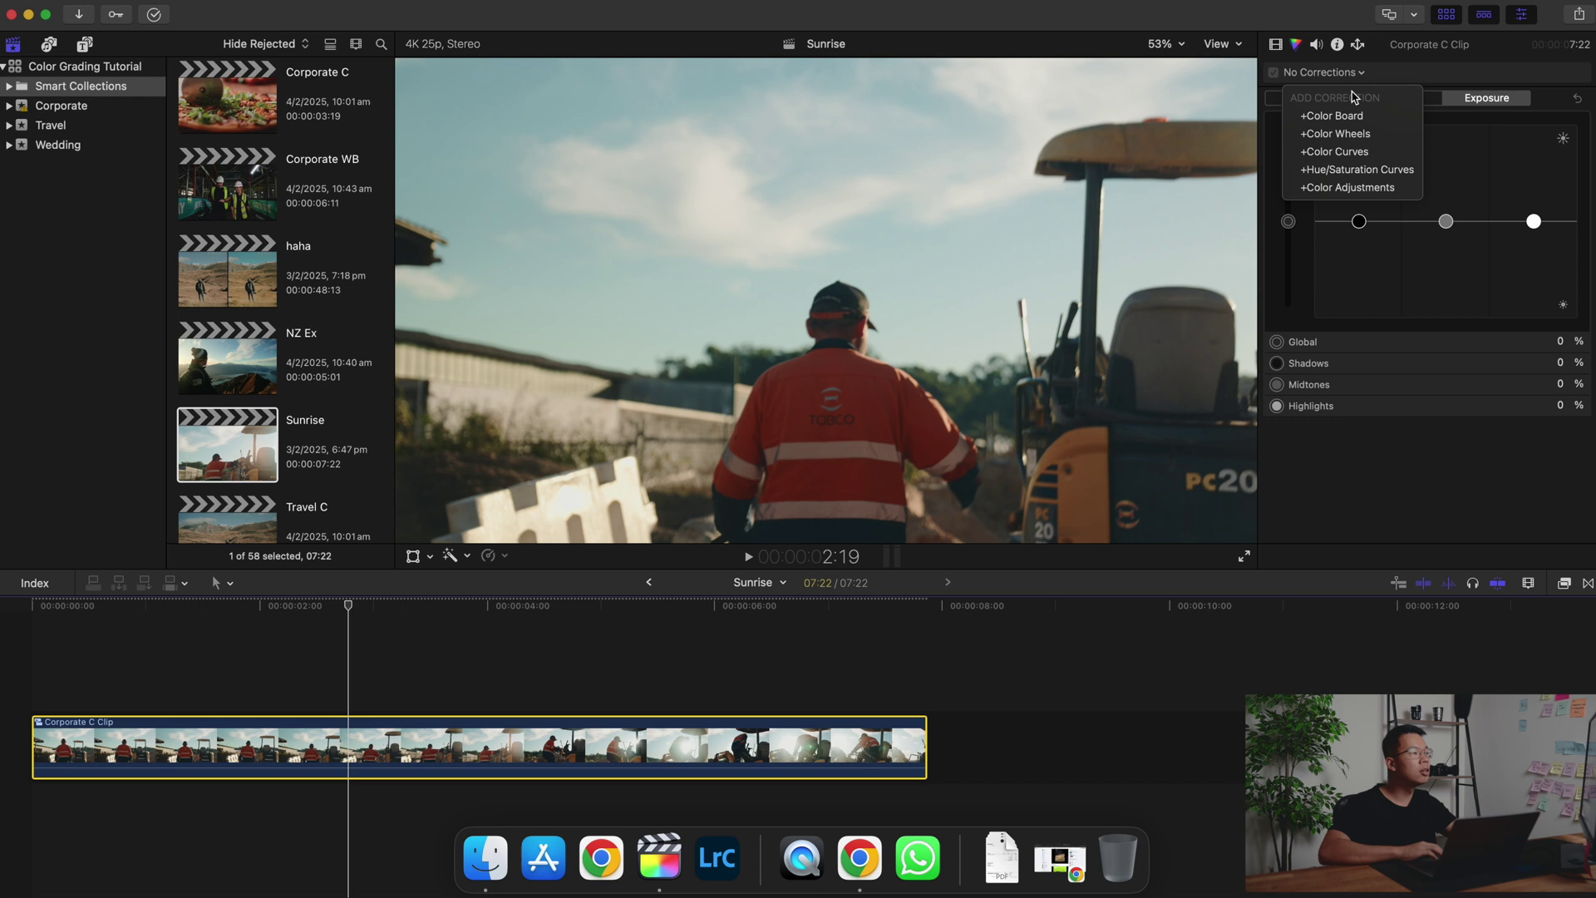
left_click(1363, 138)
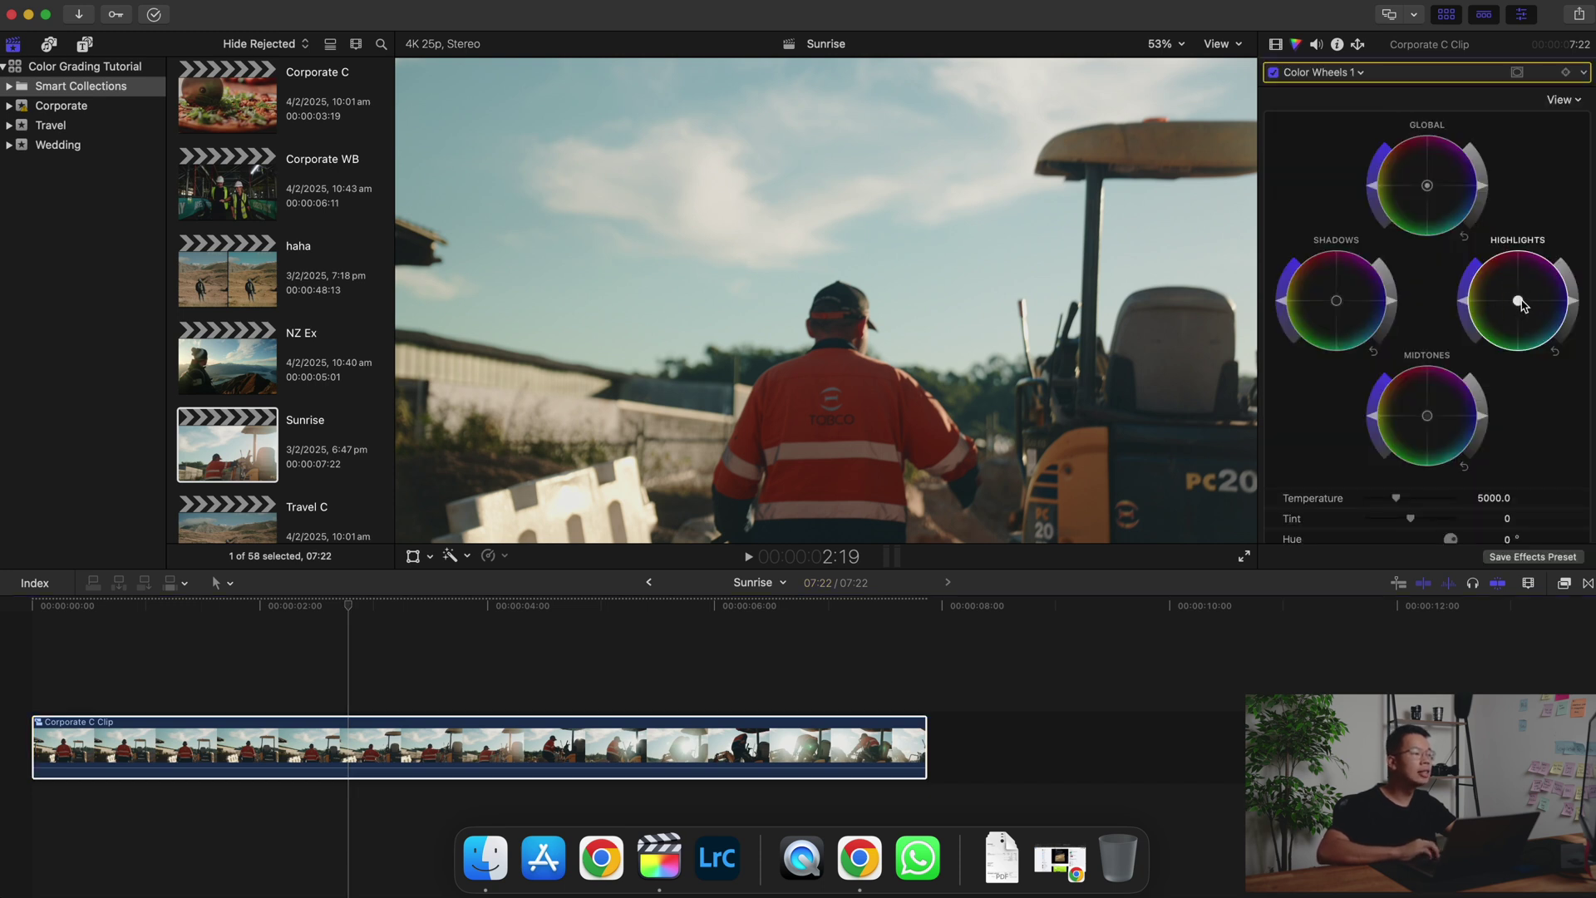
left_click_drag(1521, 303, 1518, 302)
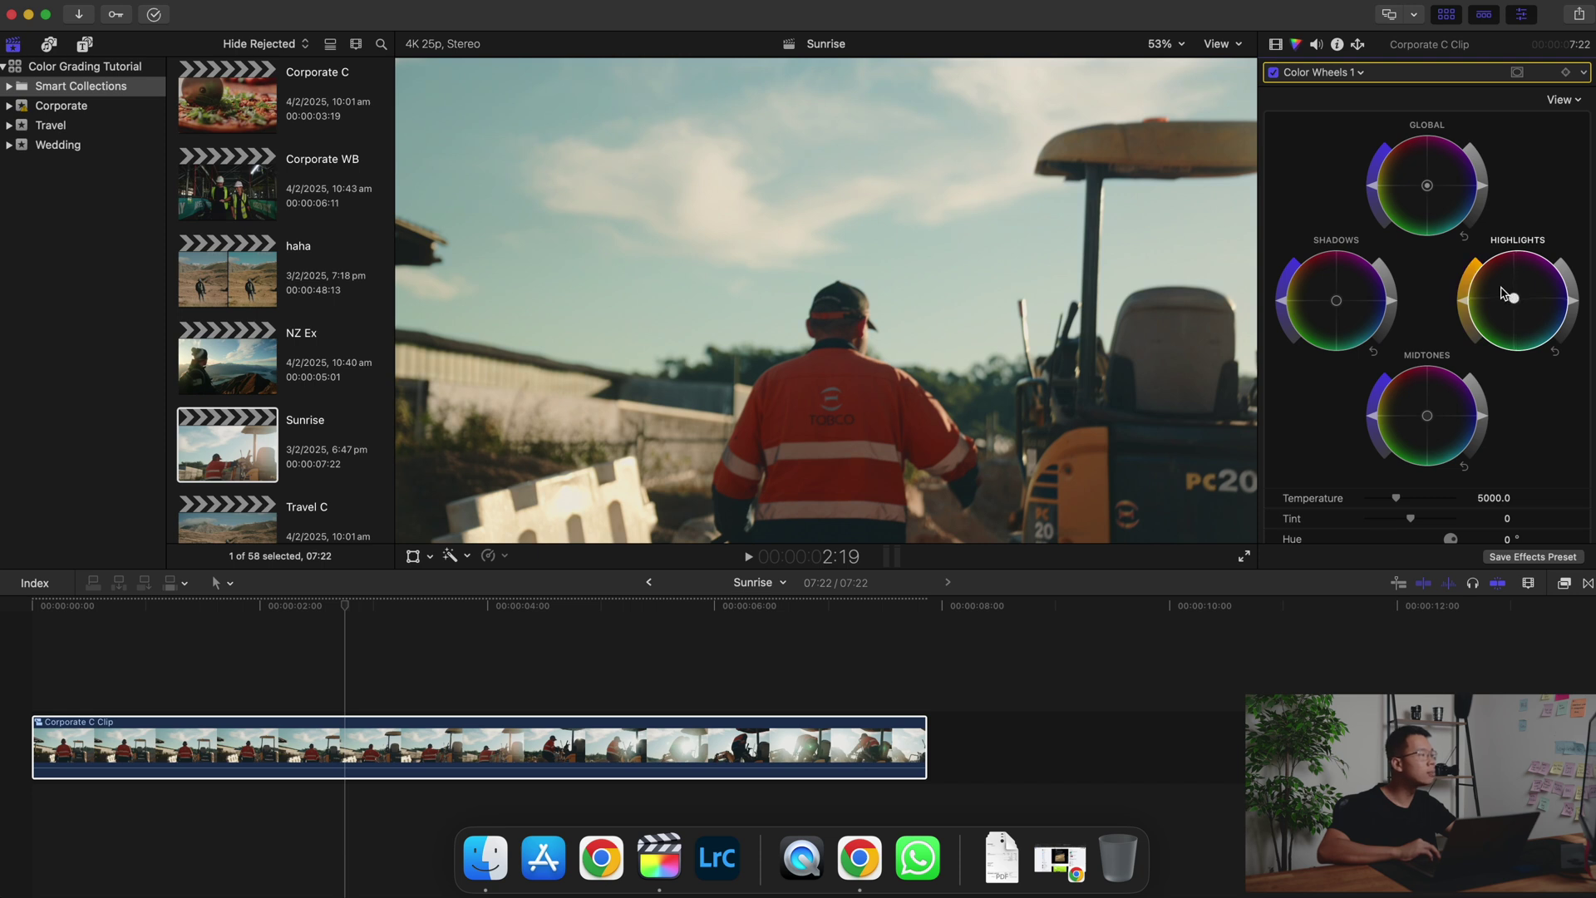
- Compare the Sunrise project's clip in playback with and without the warmed highlights, ending with the correction enabled
left_click(1274, 73)
left_click(1275, 73)
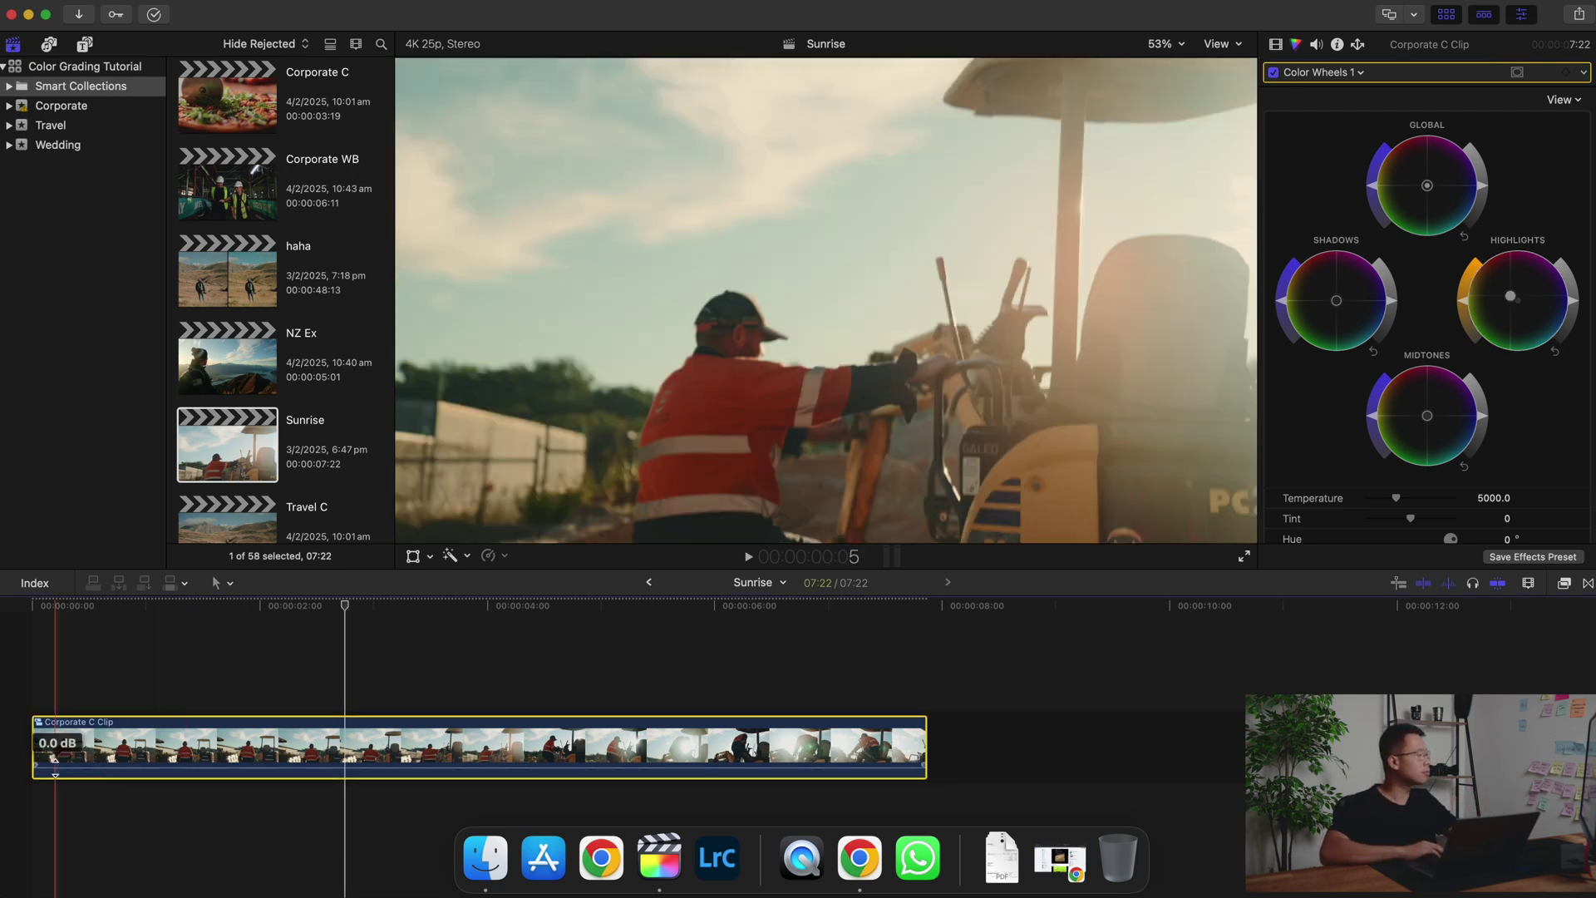
key("space")
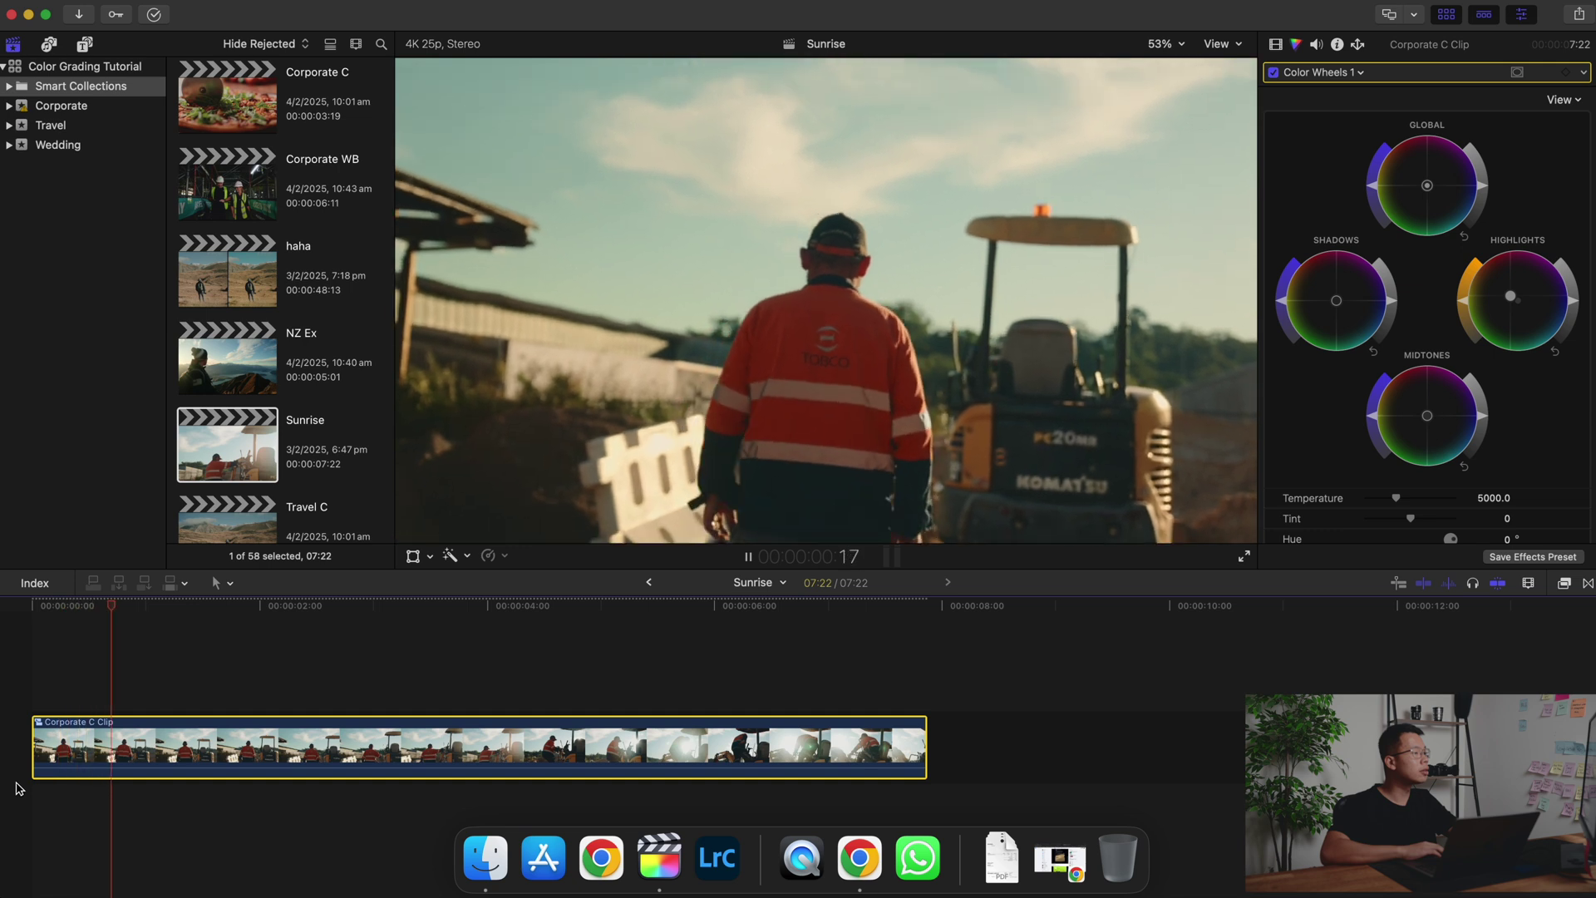
left_click(1275, 73)
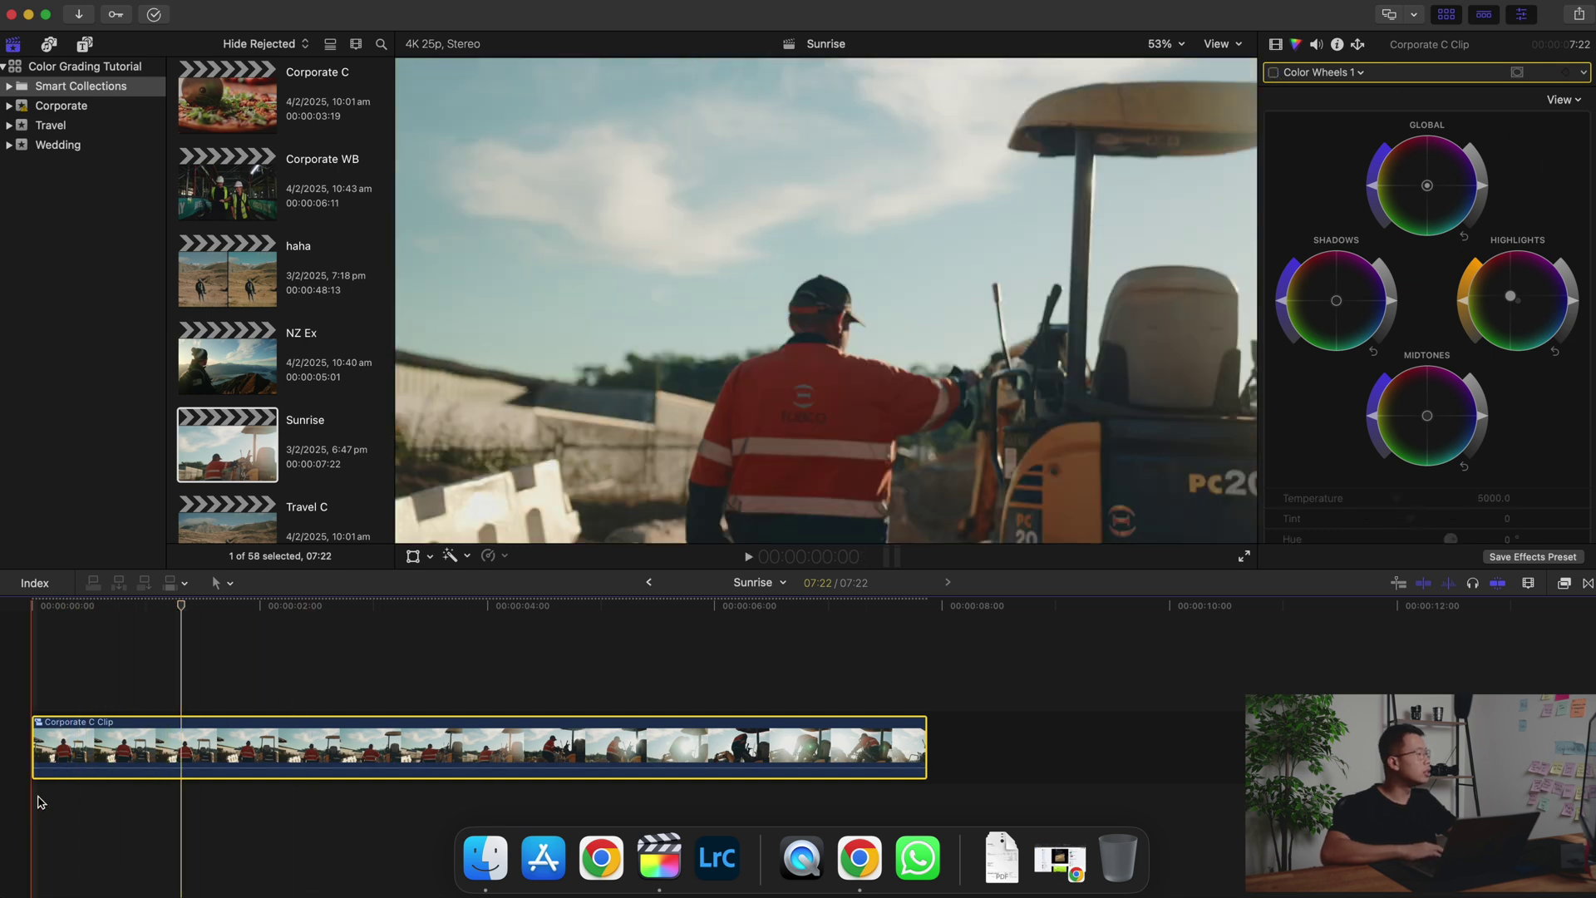
key("space")
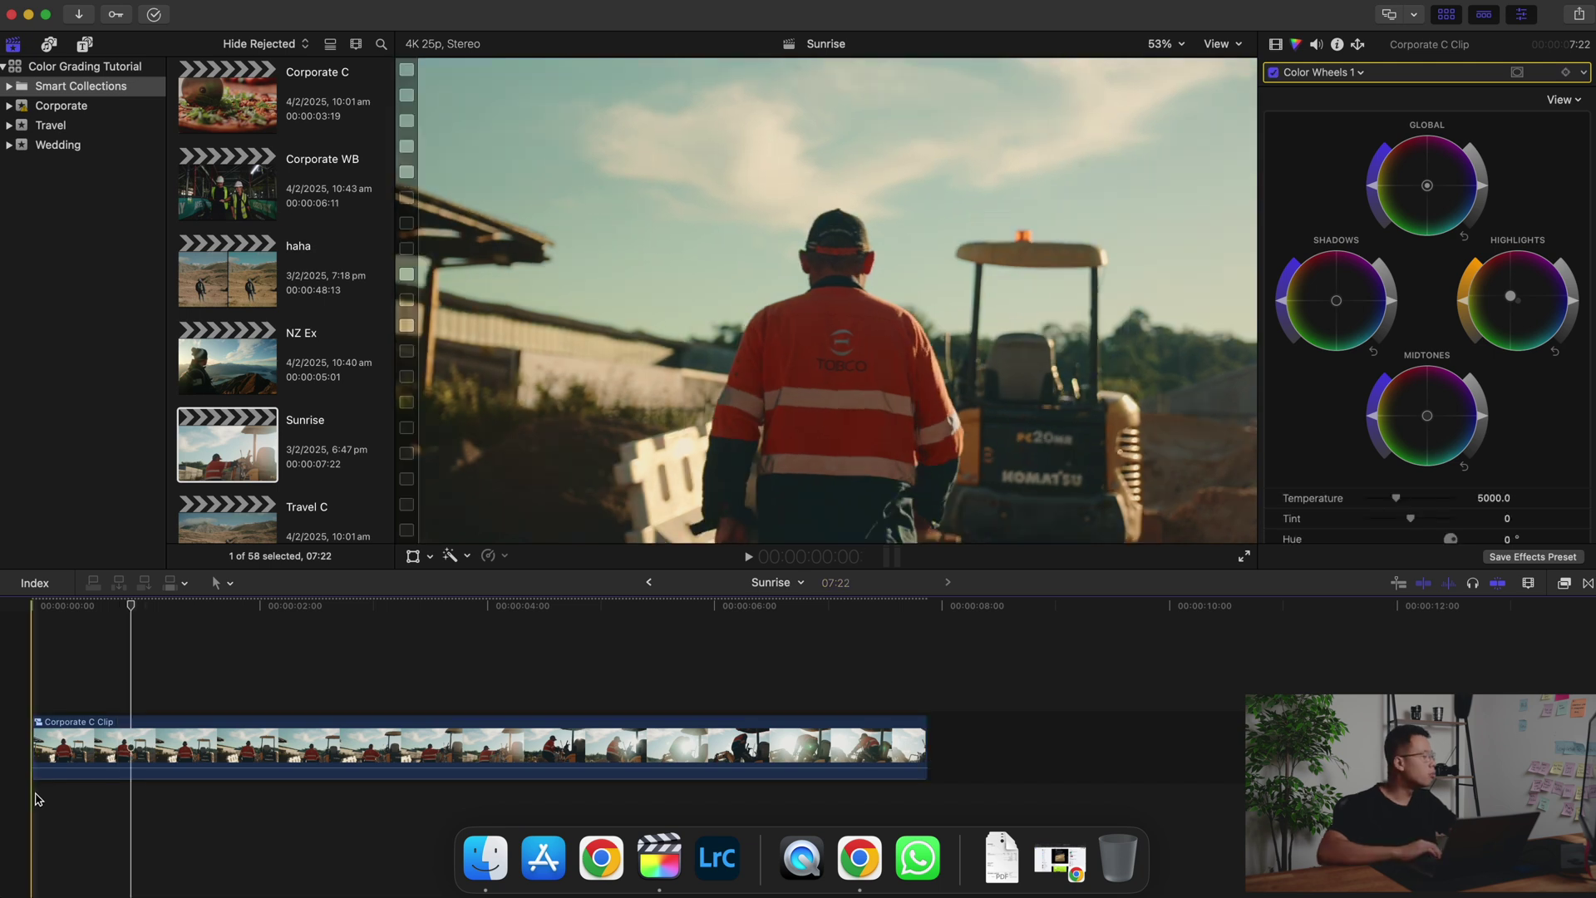
left_click(36, 792)
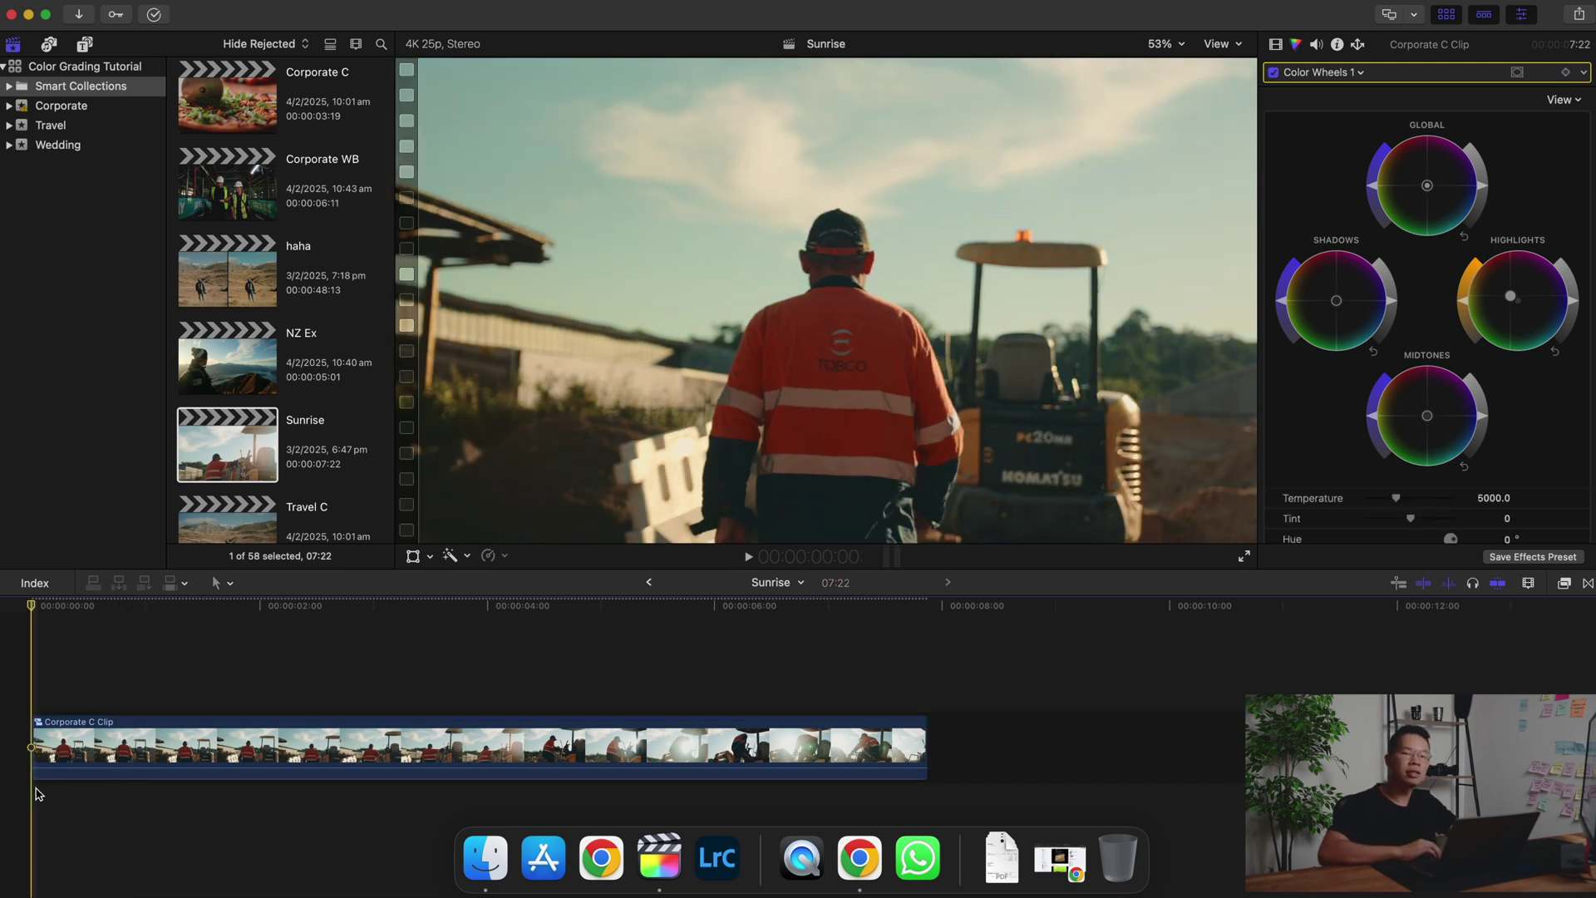
key("space")
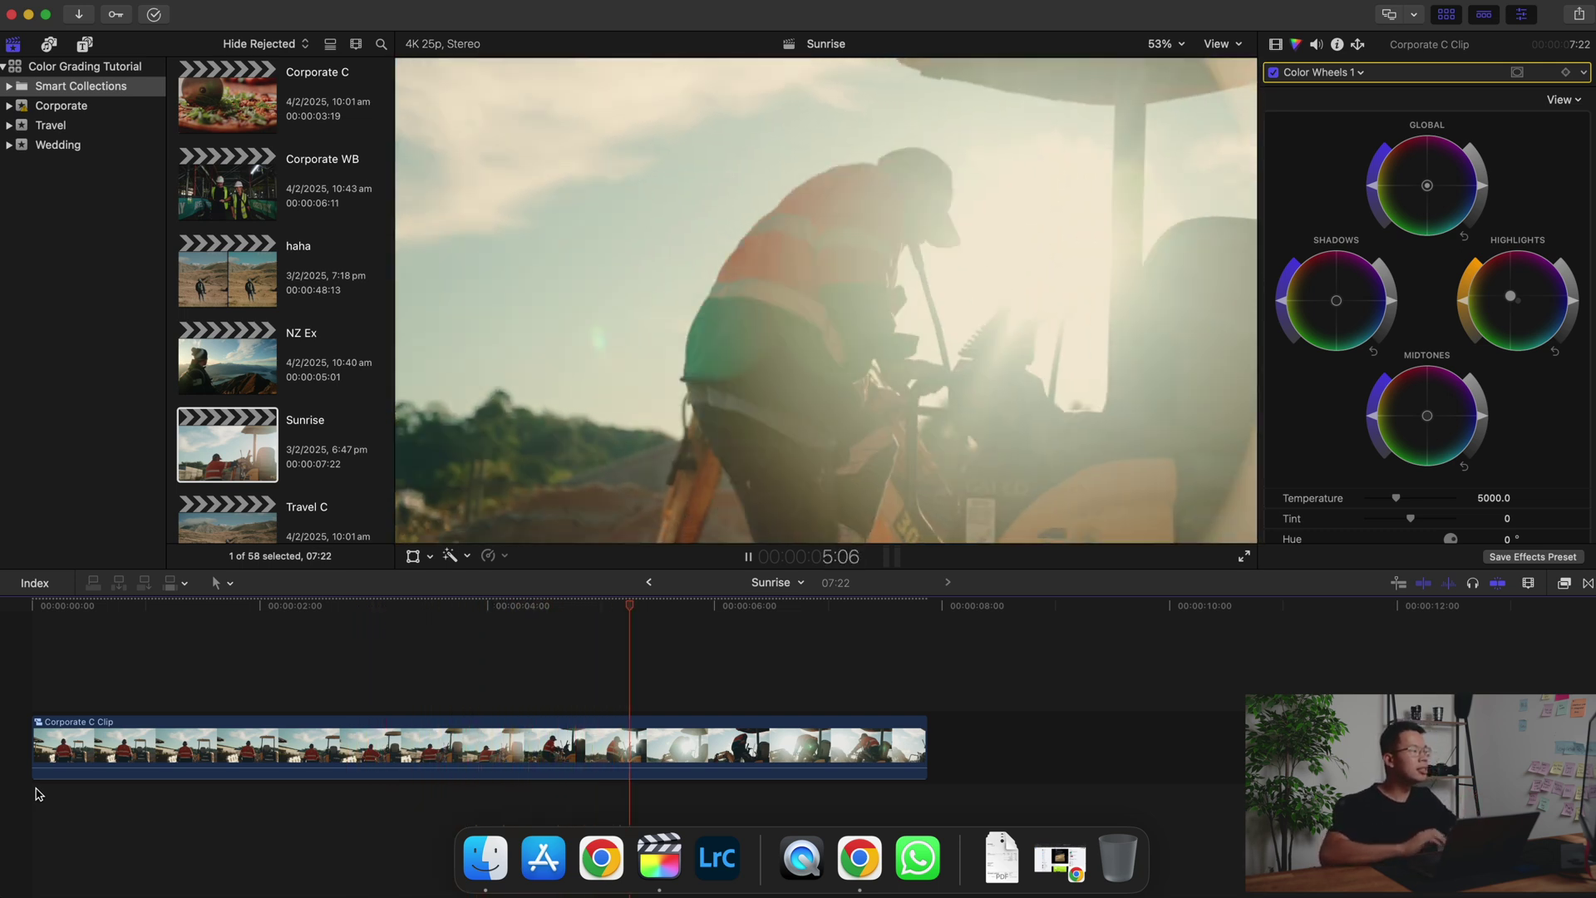
left_click(122, 636)
- Open the Blue hour project and place the playhead about two seconds into its clip
scroll(297, 310, "down", 5)
scroll(296, 308, "up", 10)
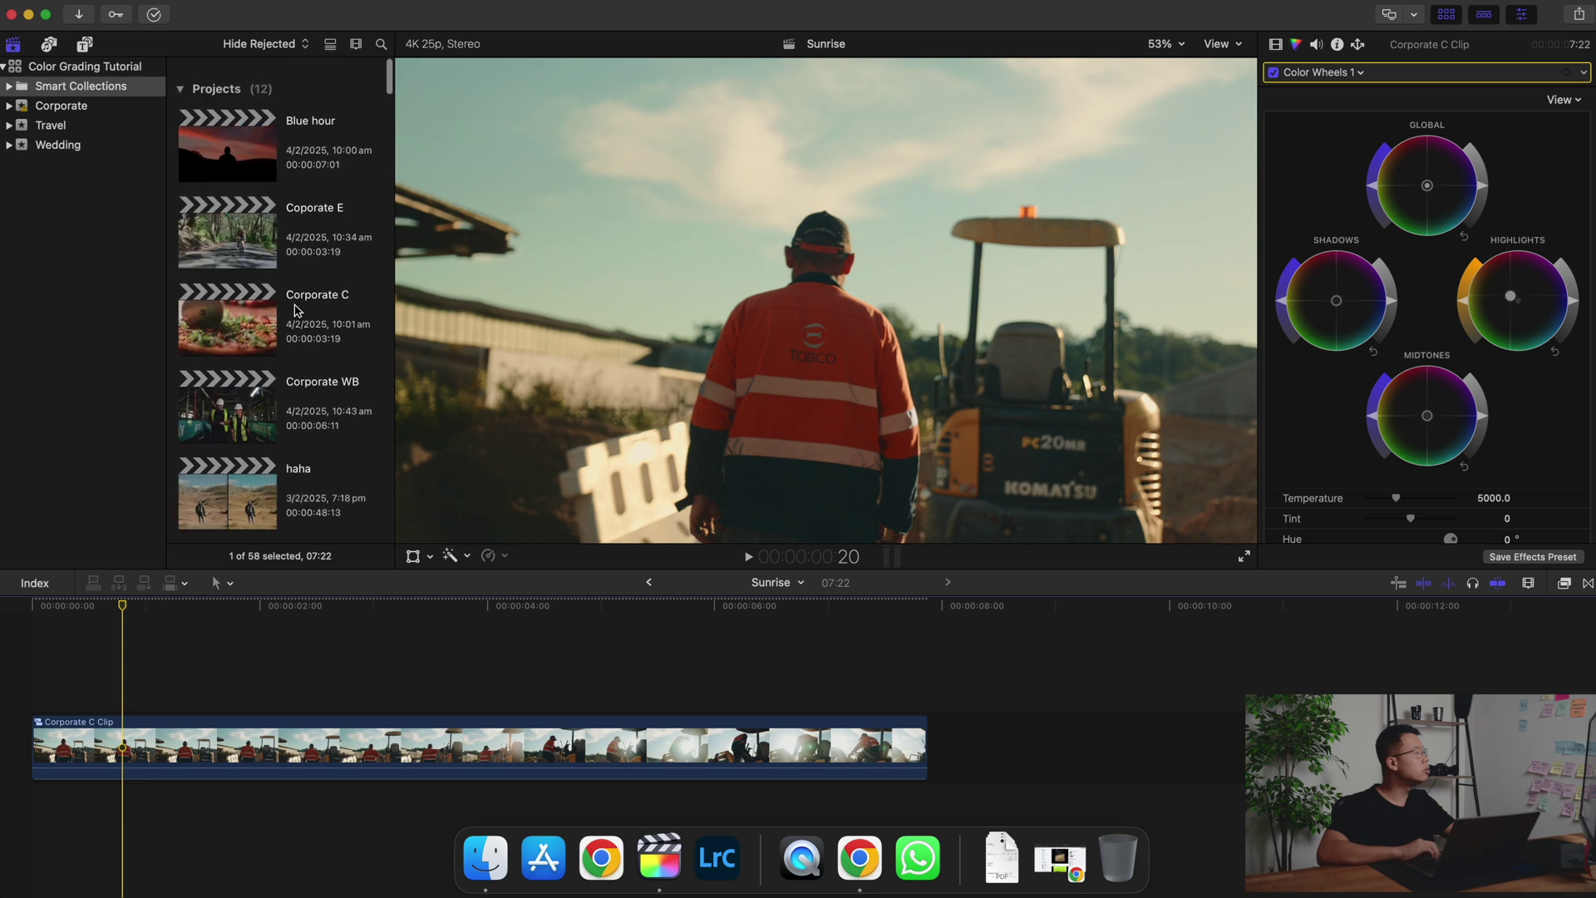
double_click(248, 163)
left_click(214, 746)
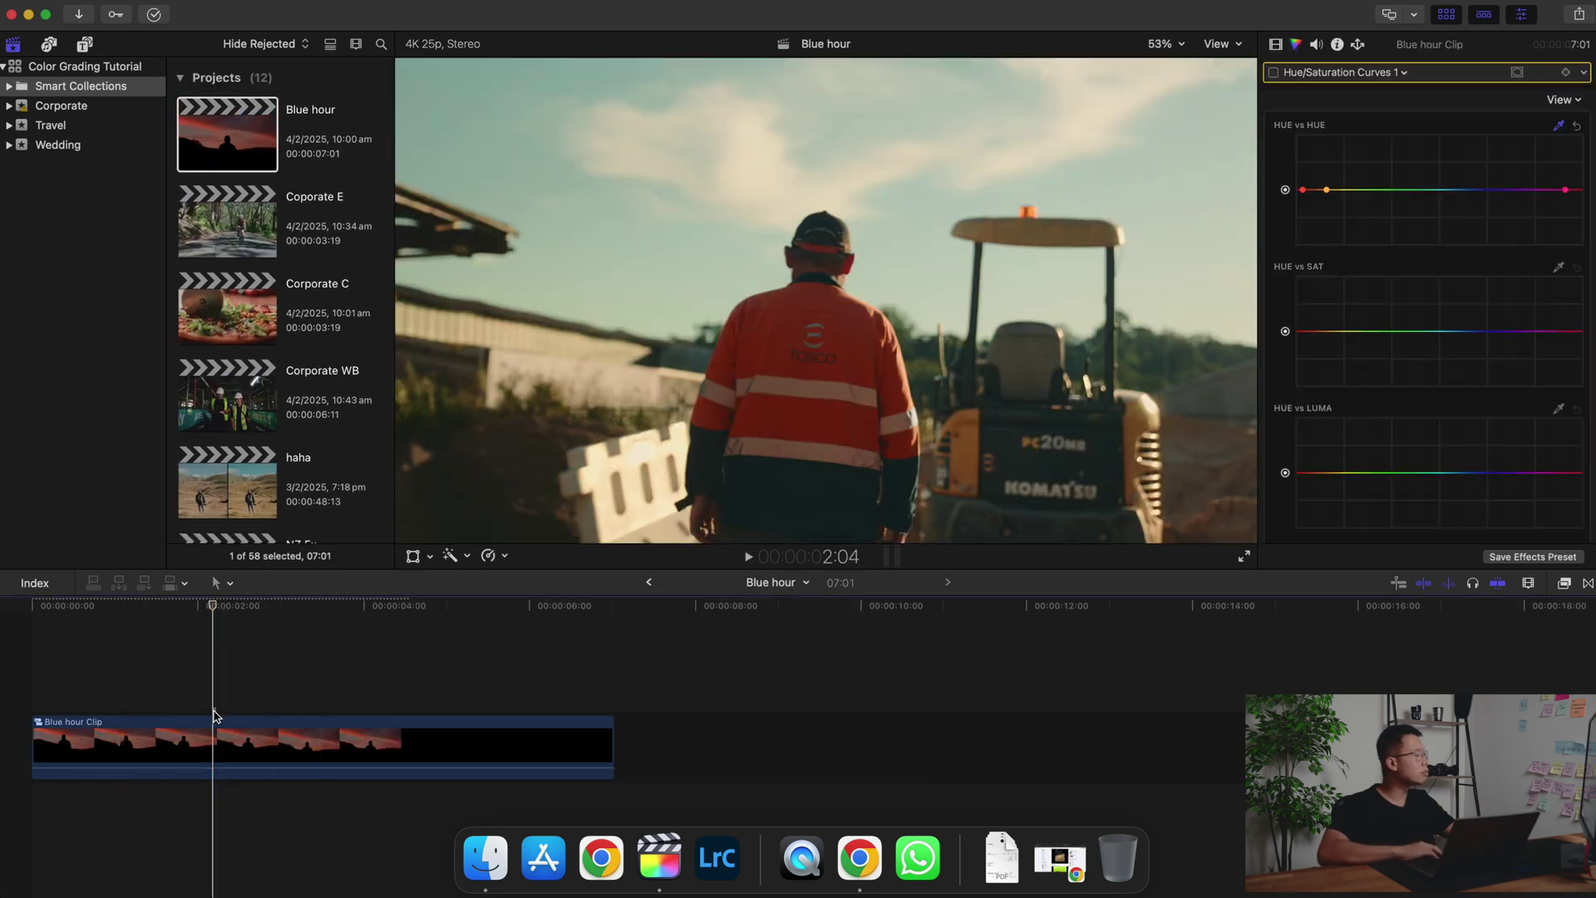
- Replace the Blue hour clip's Hue/Saturation Curves with a Color Wheels correction and push its highlights toward magenta
left_click(214, 749)
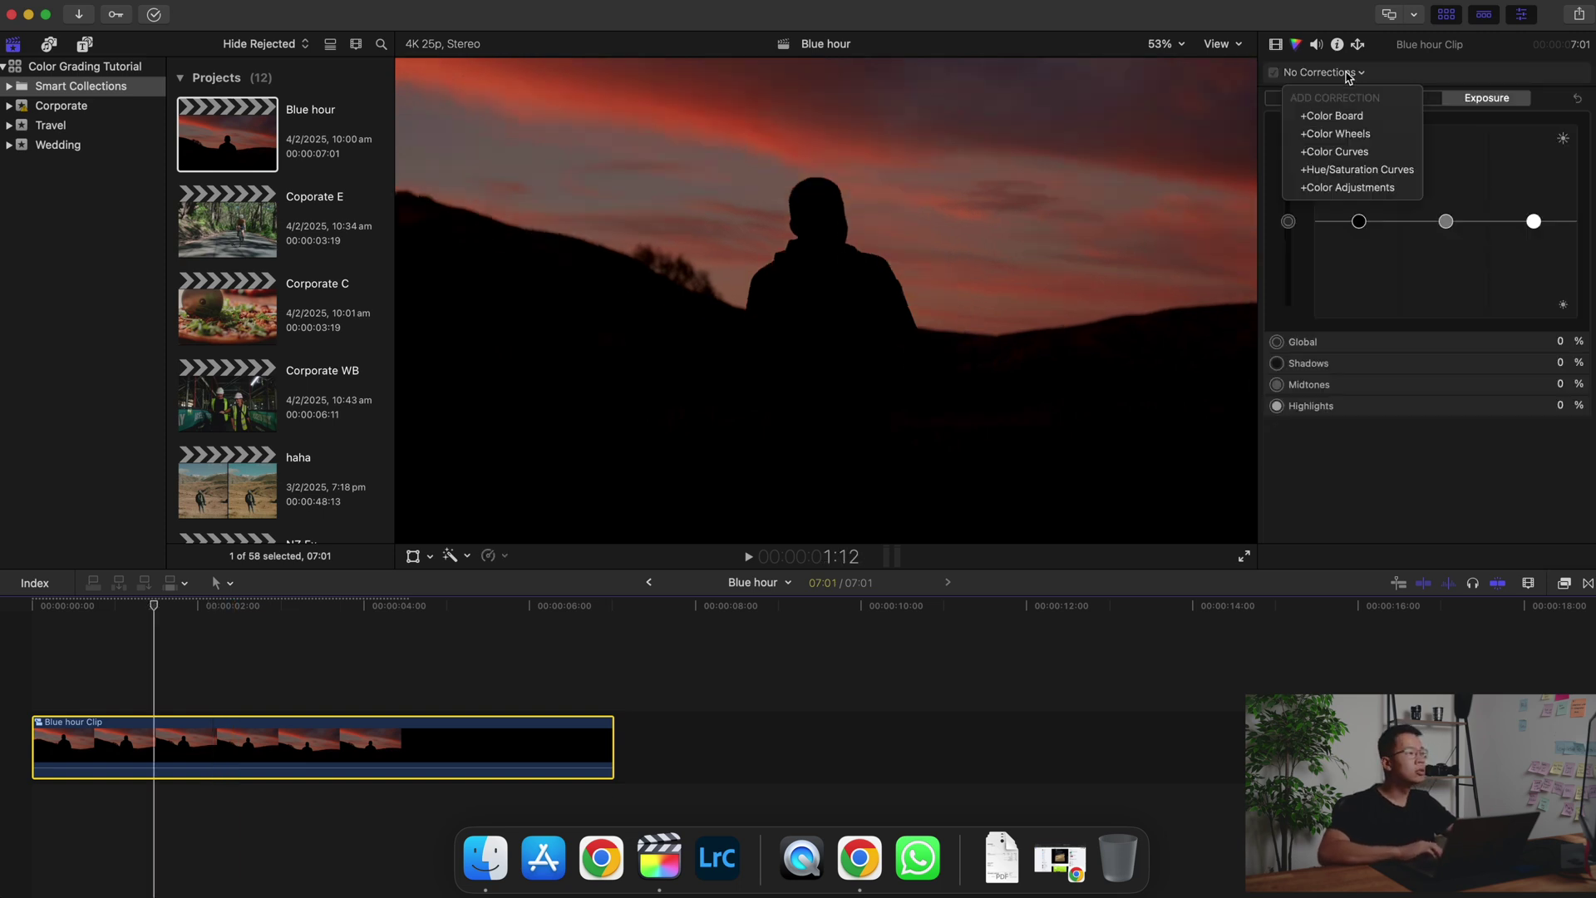
left_click(1347, 123)
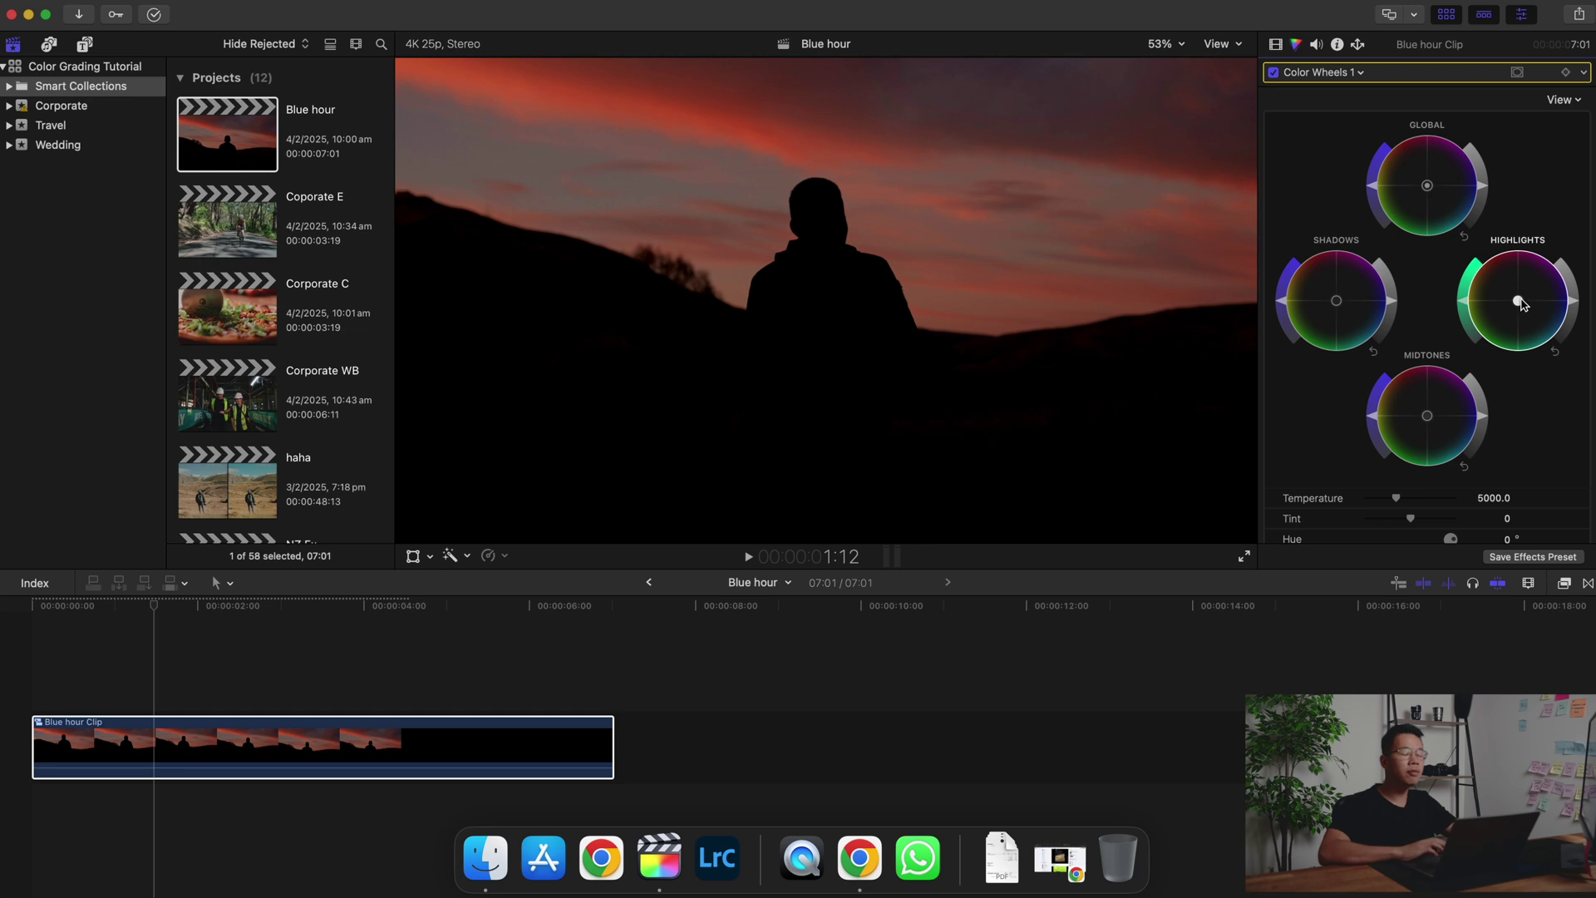
mouse_move(1520, 304)
left_mouse_down()
mouse_move(1492, 282)
mouse_move(1515, 287)
left_mouse_up()
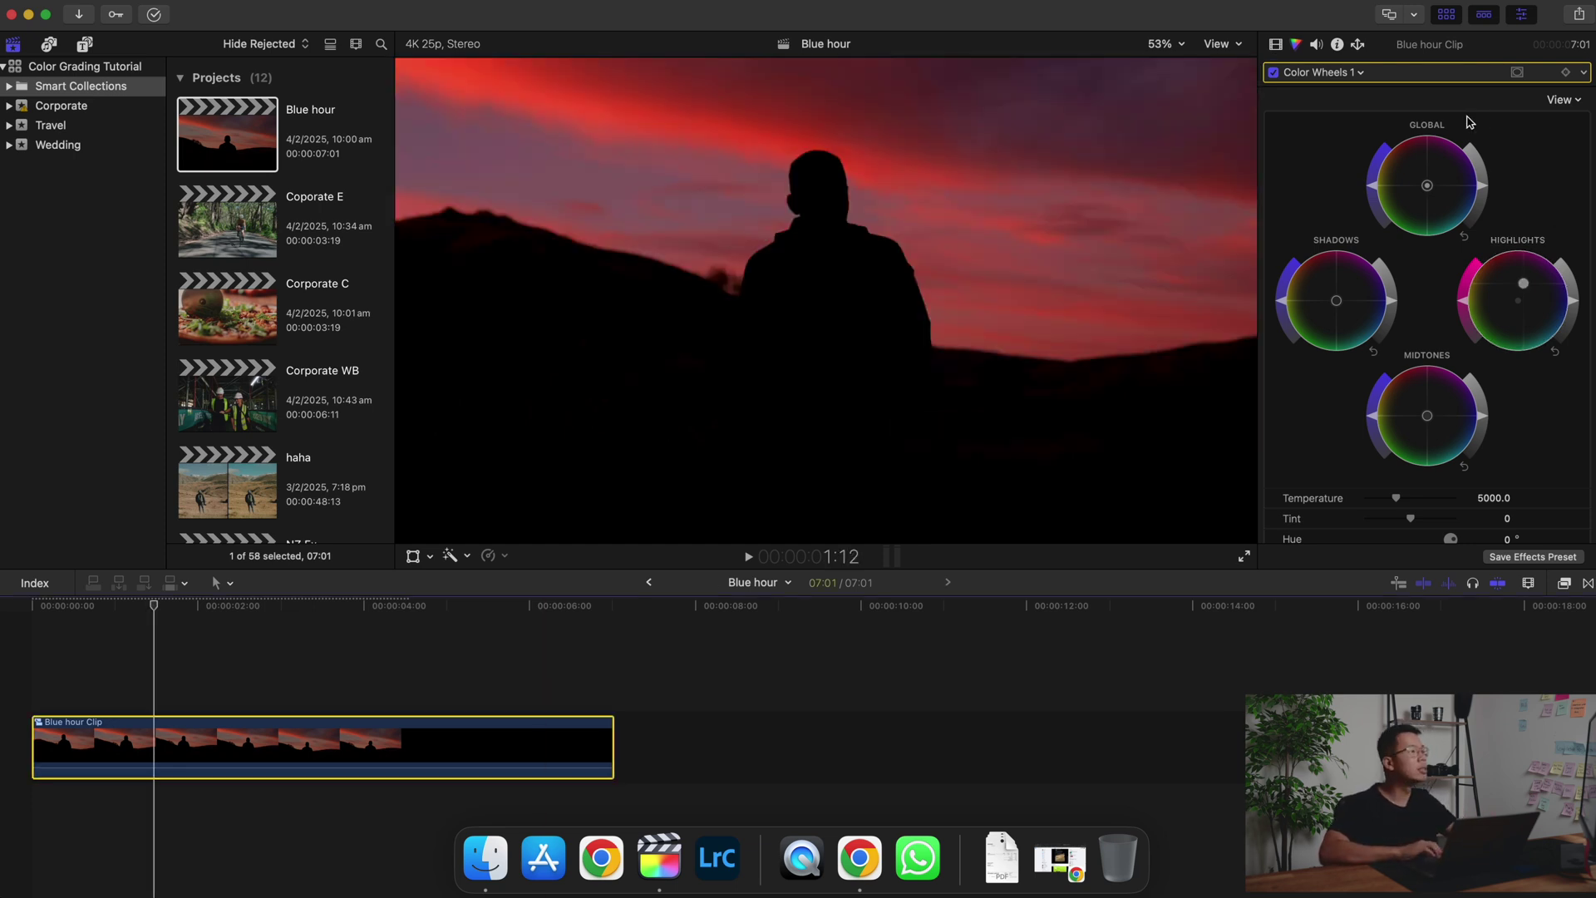
- Compare the Blue hour clip in playback with and without its Color Wheels correction, ending with the correction enabled
left_click(1274, 73)
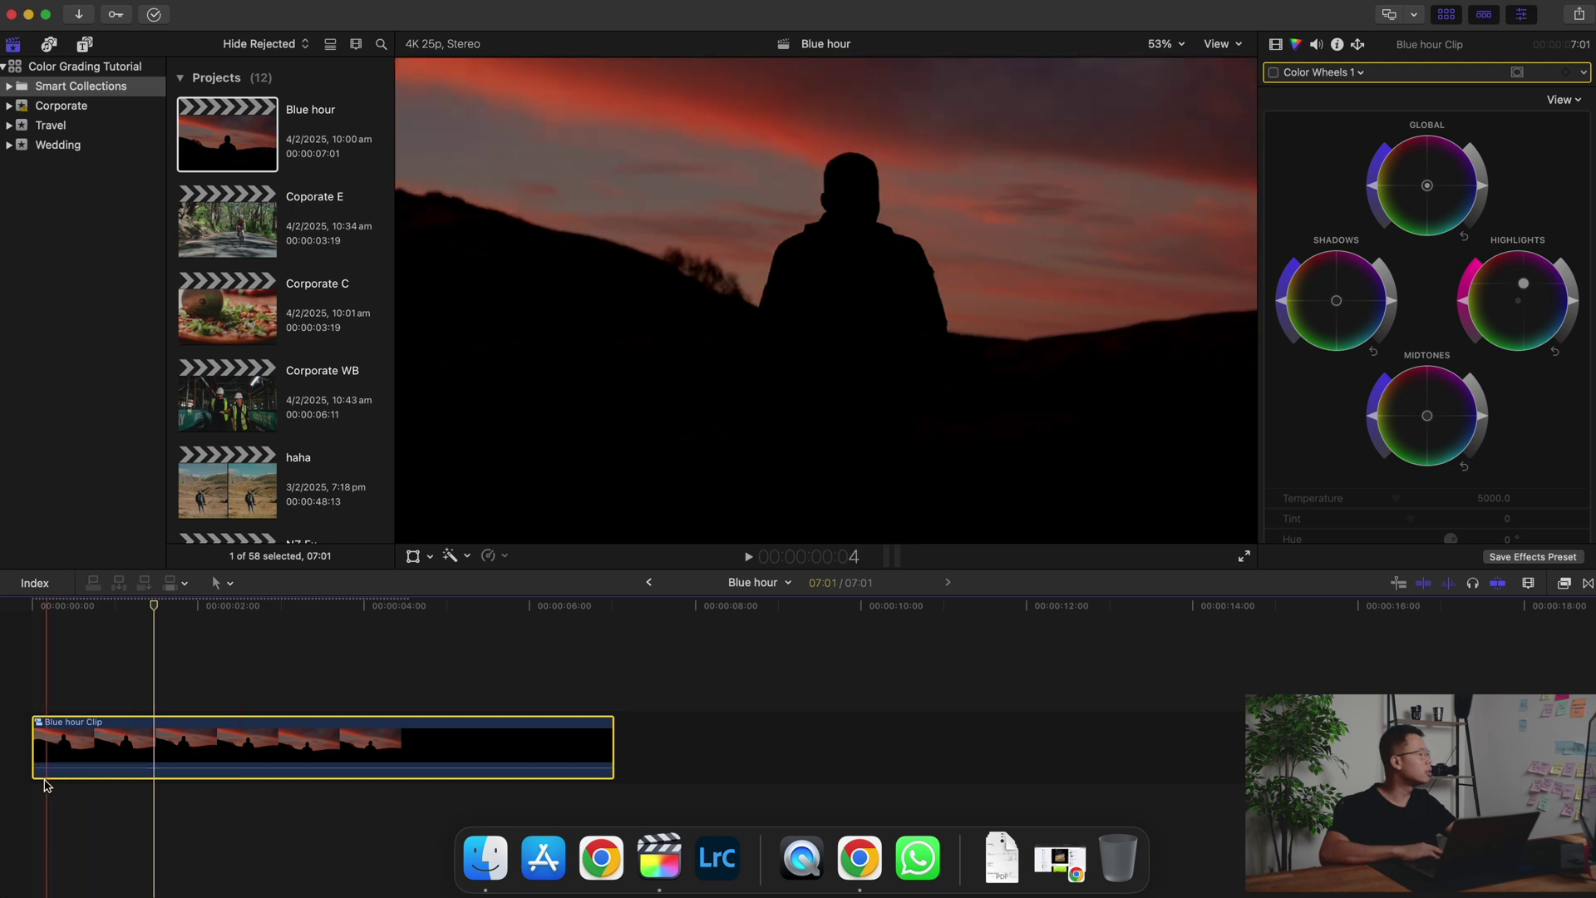
key("Home")
key("space")
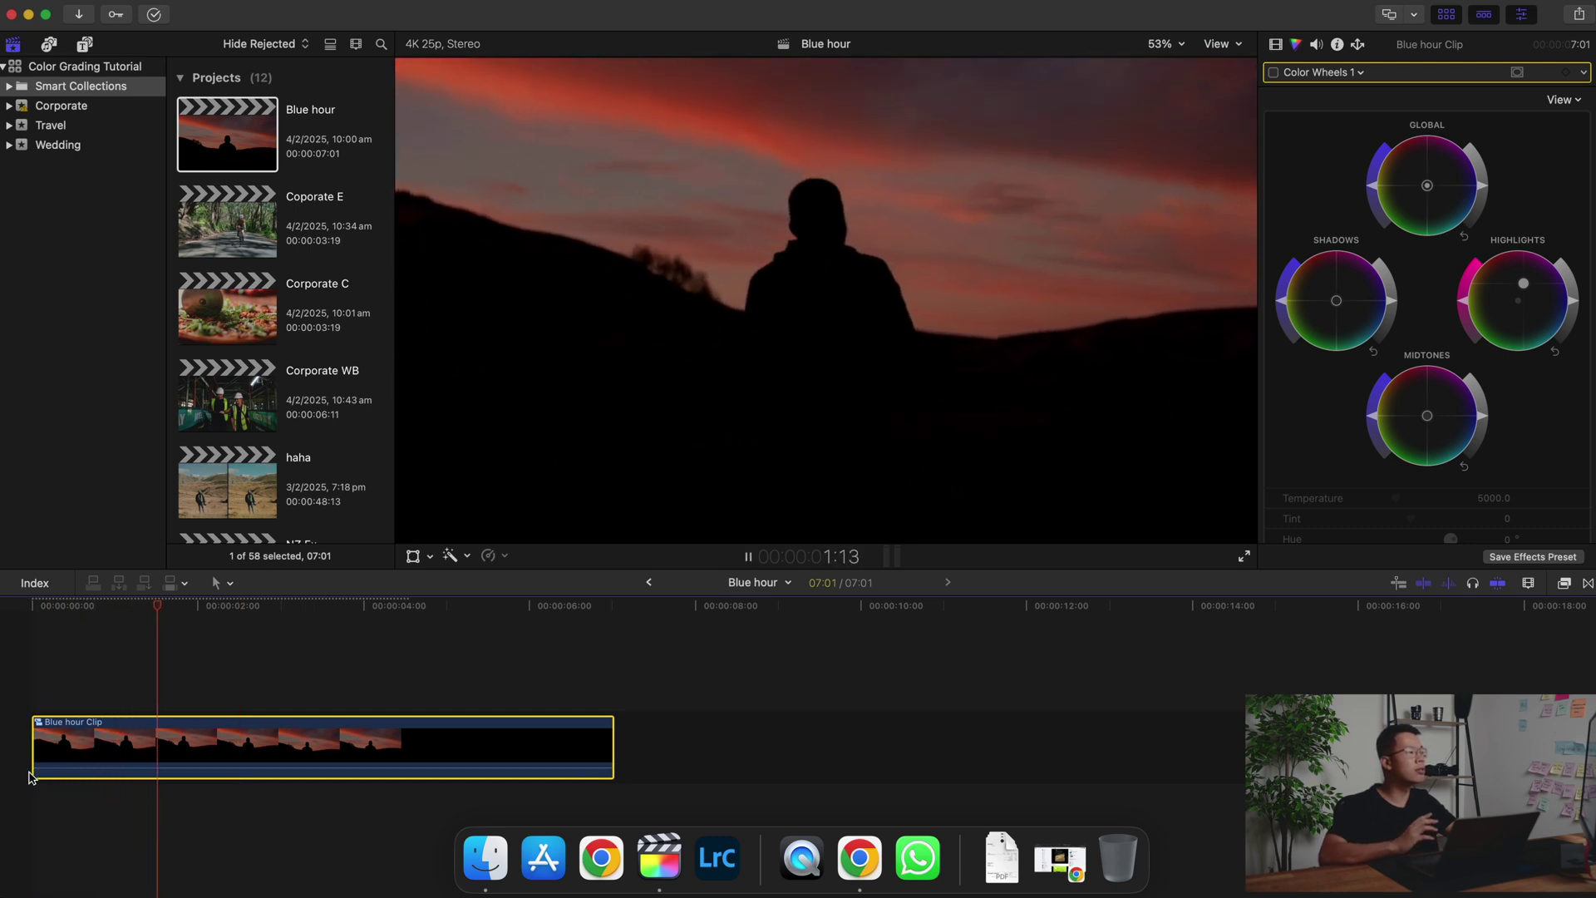
key("space")
left_click(1275, 73)
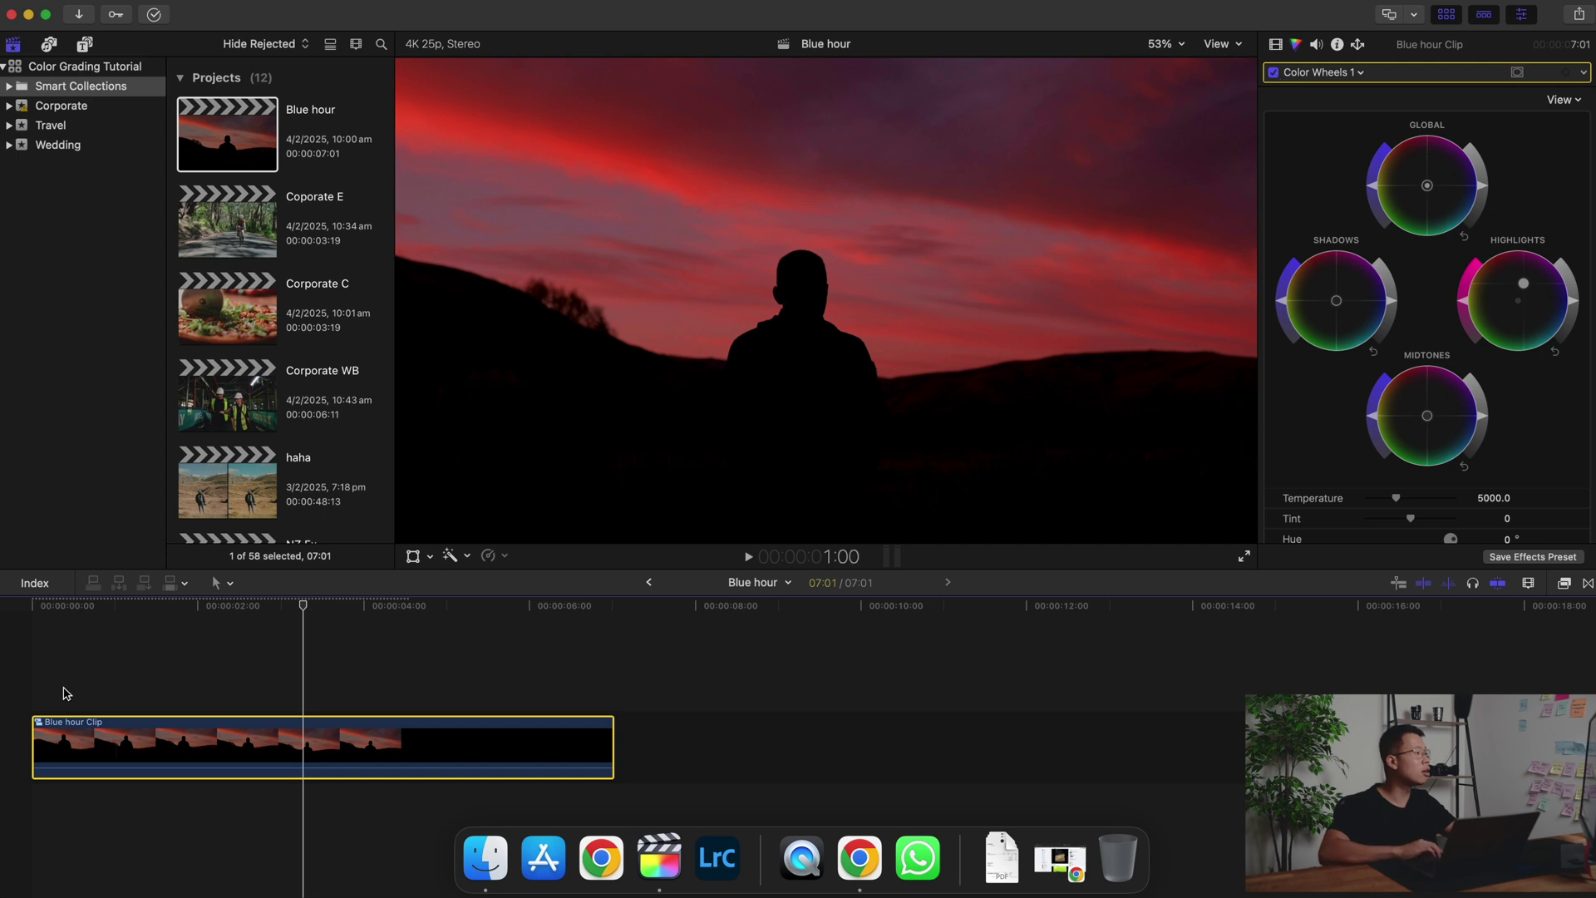
key("Home")
key("space")
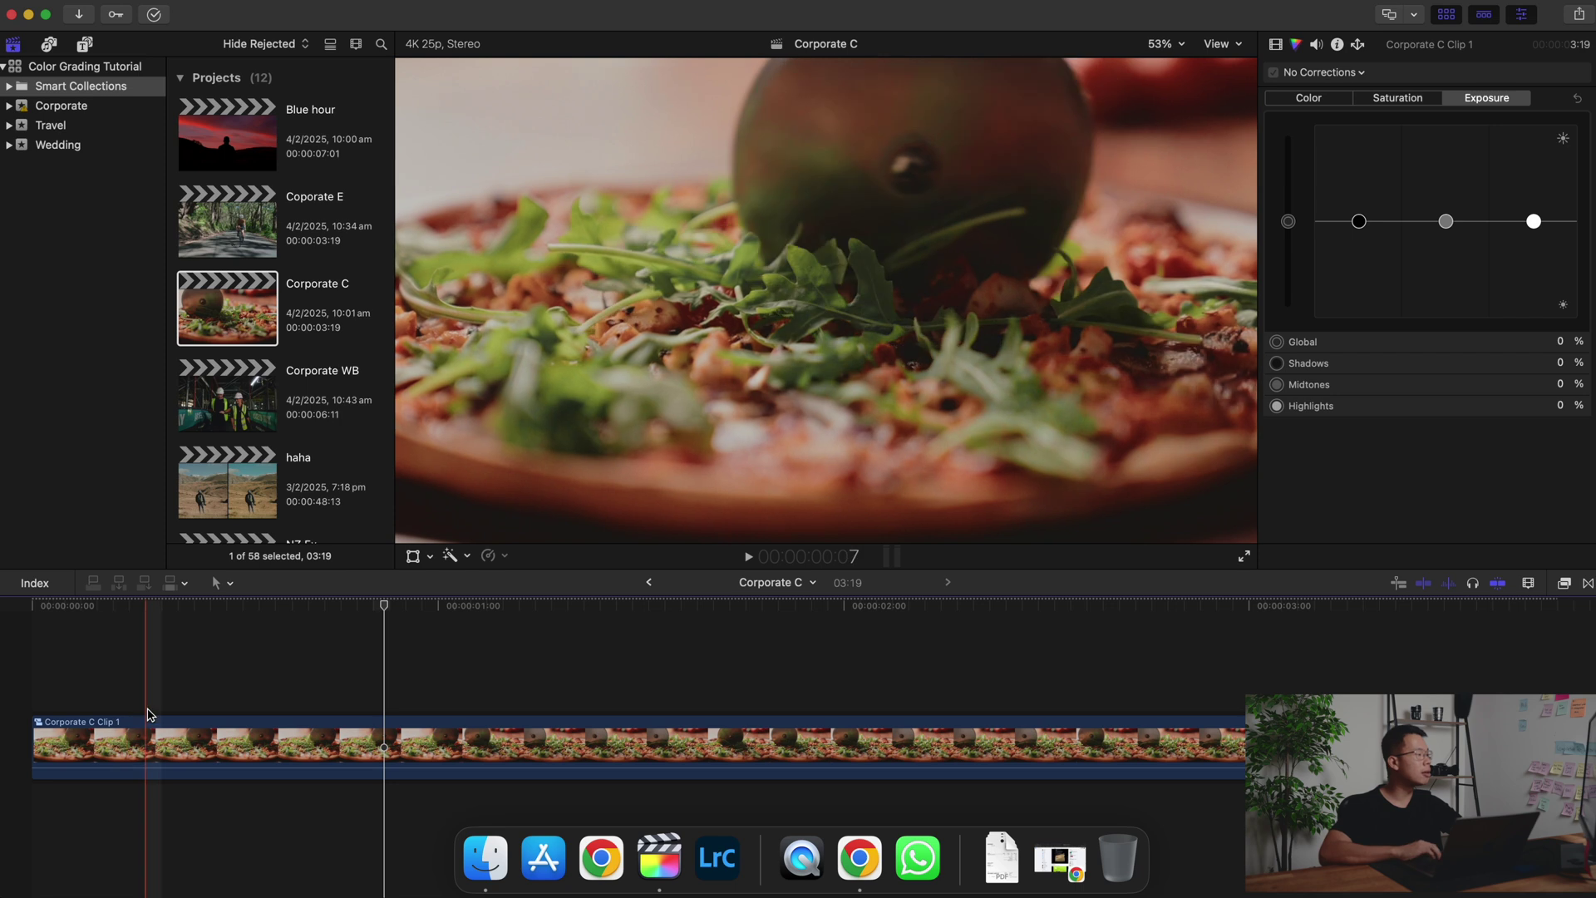
- Select the Corporate C clip and add a Hue/Saturation Curves correction to it
left_click(395, 744)
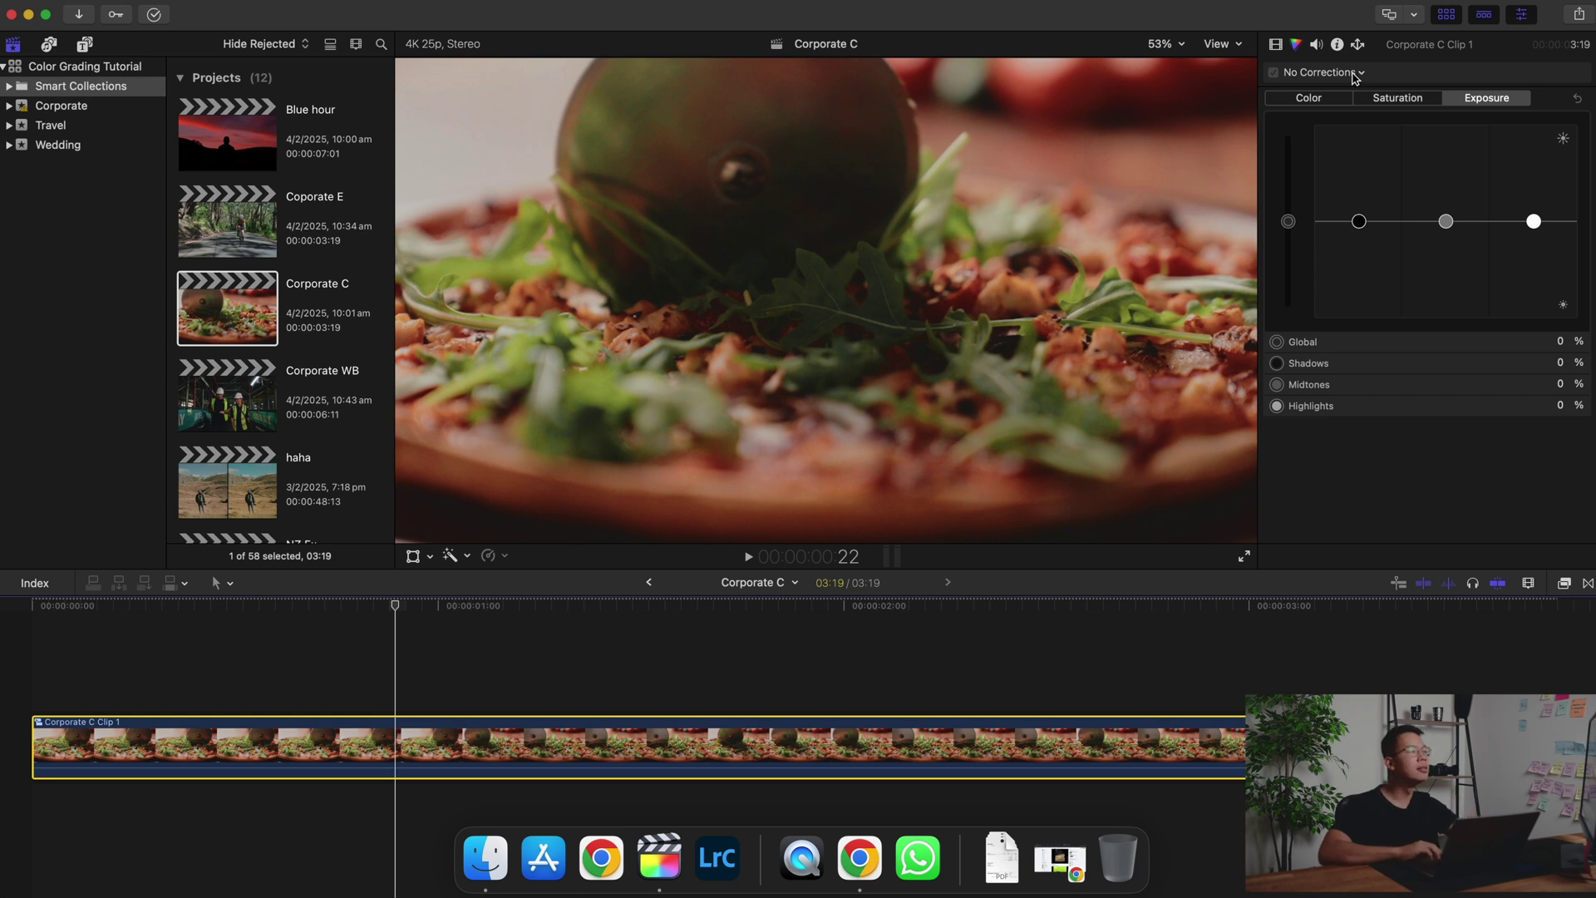
left_click(1309, 50)
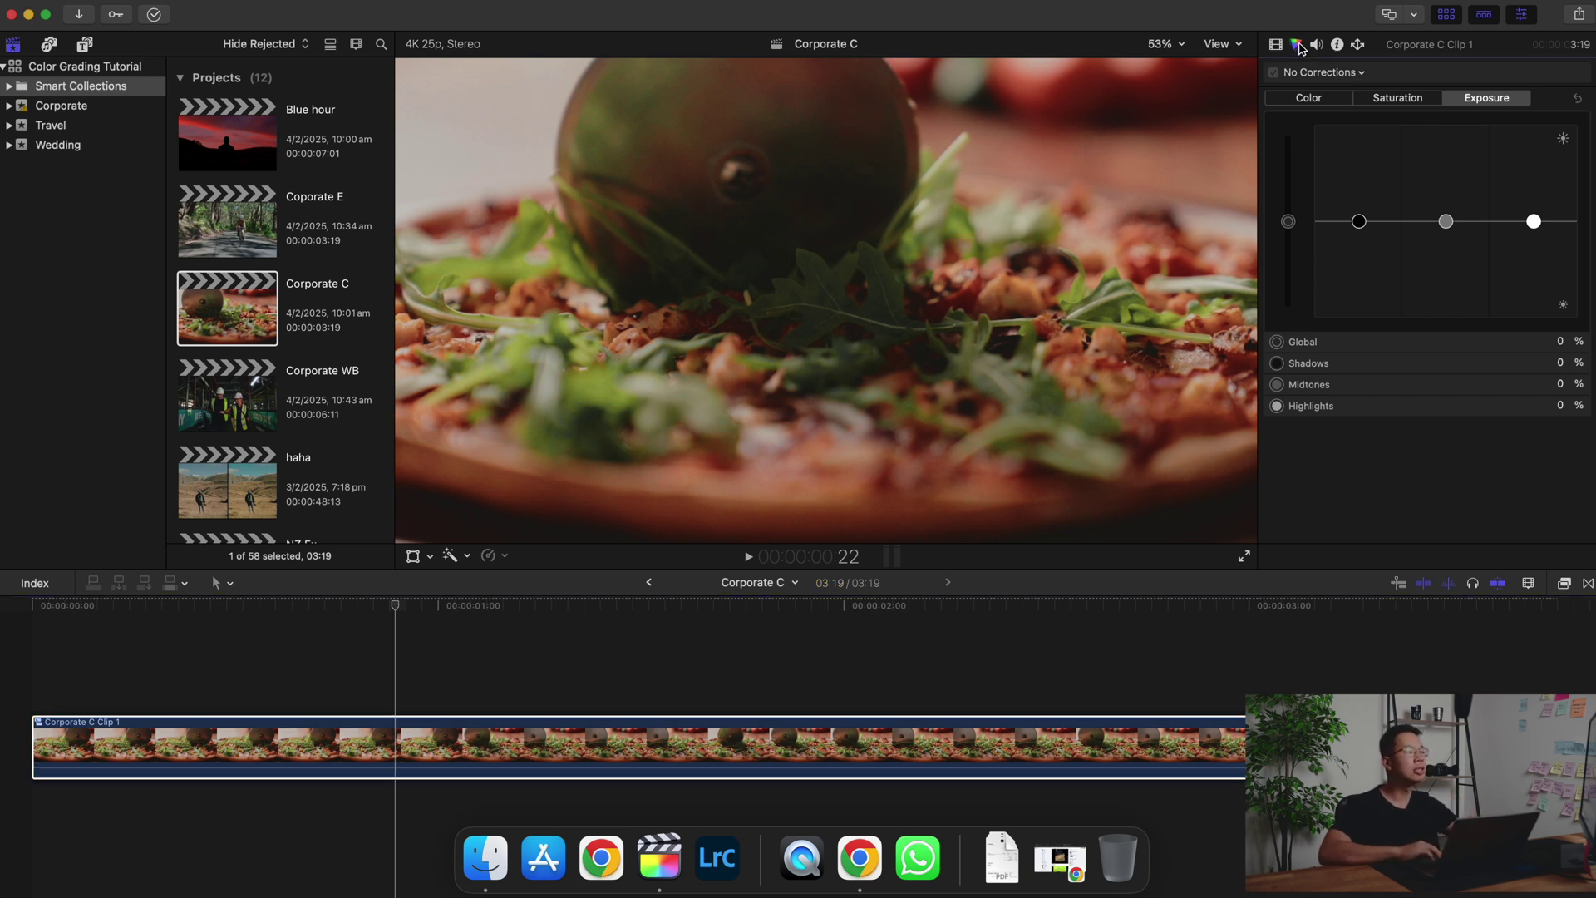
left_click(1317, 73)
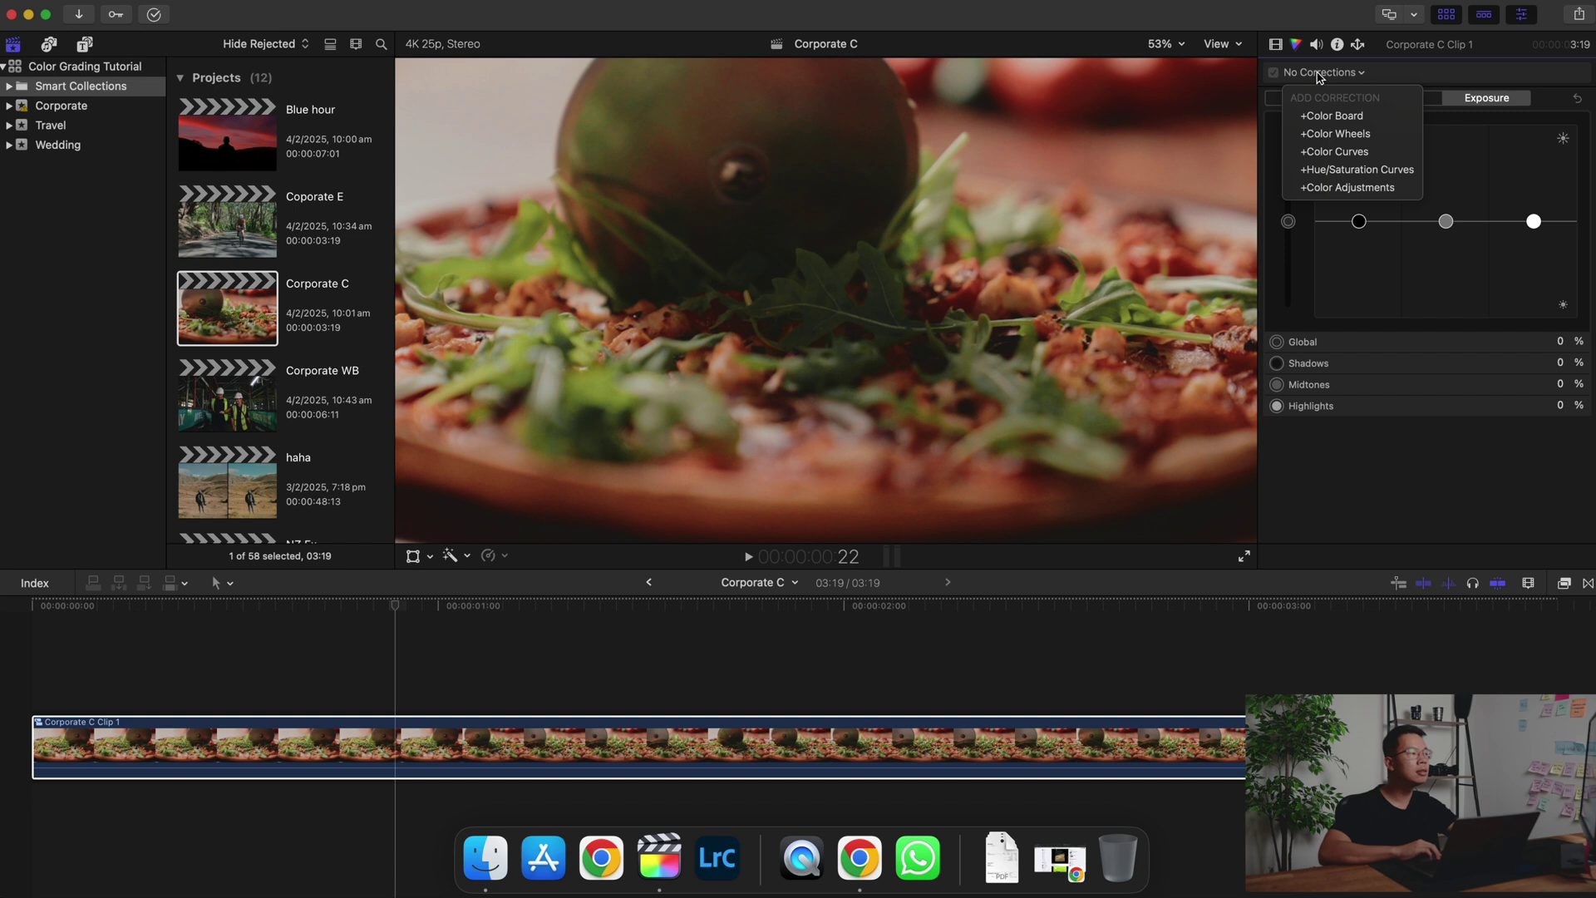
left_click(1392, 171)
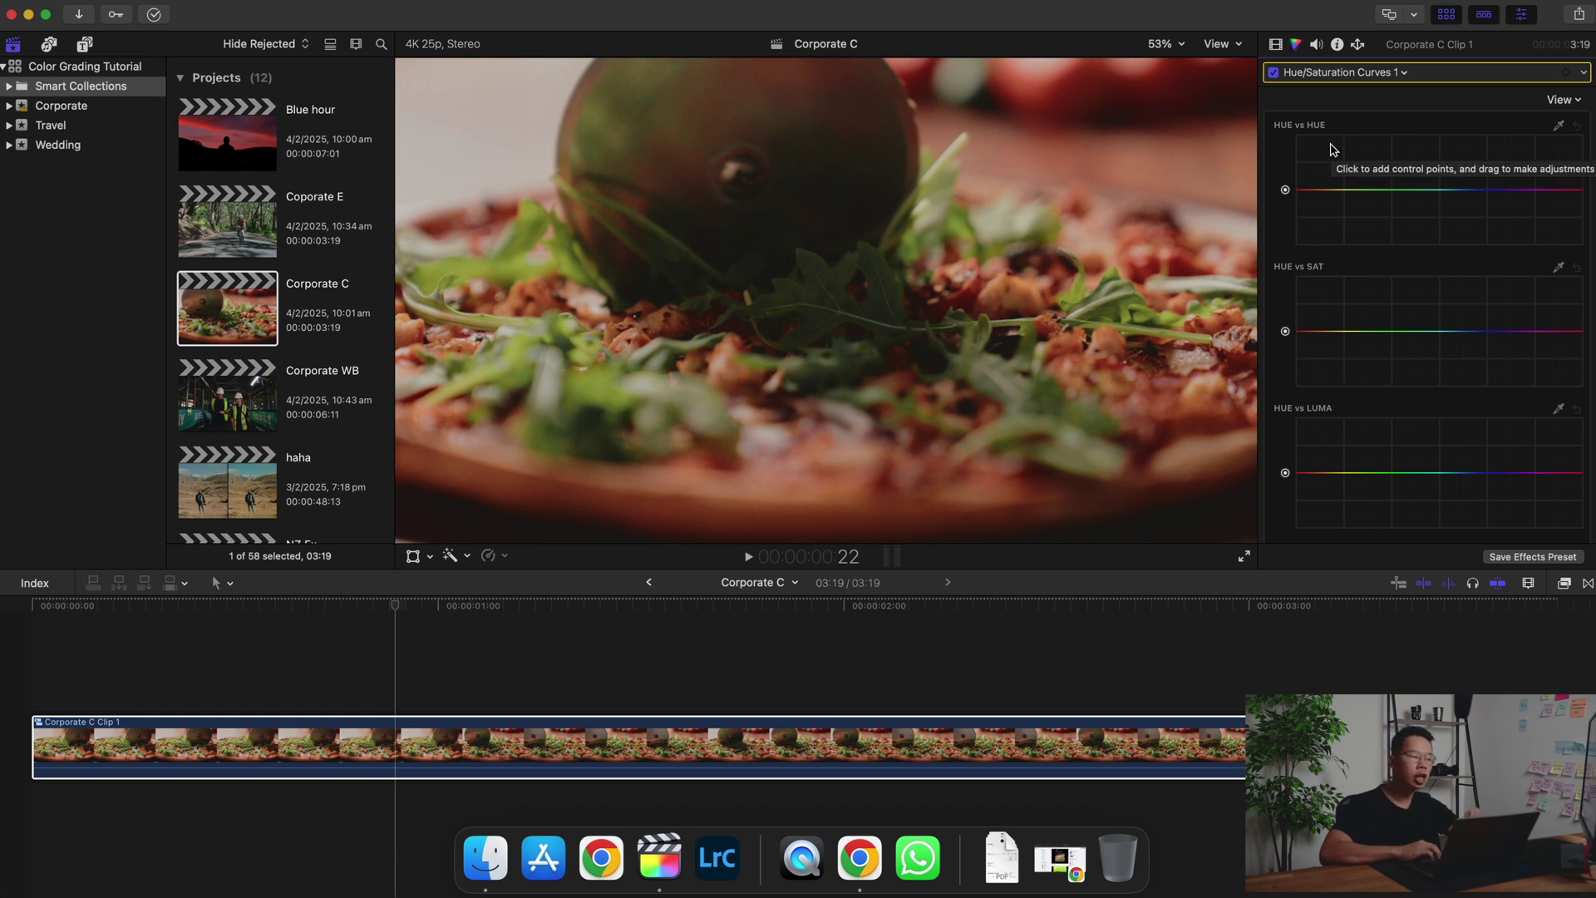
- Sample the pizza's orange crust color for the Hue vs Hue curve and shift its hue very slightly
left_click(1559, 125)
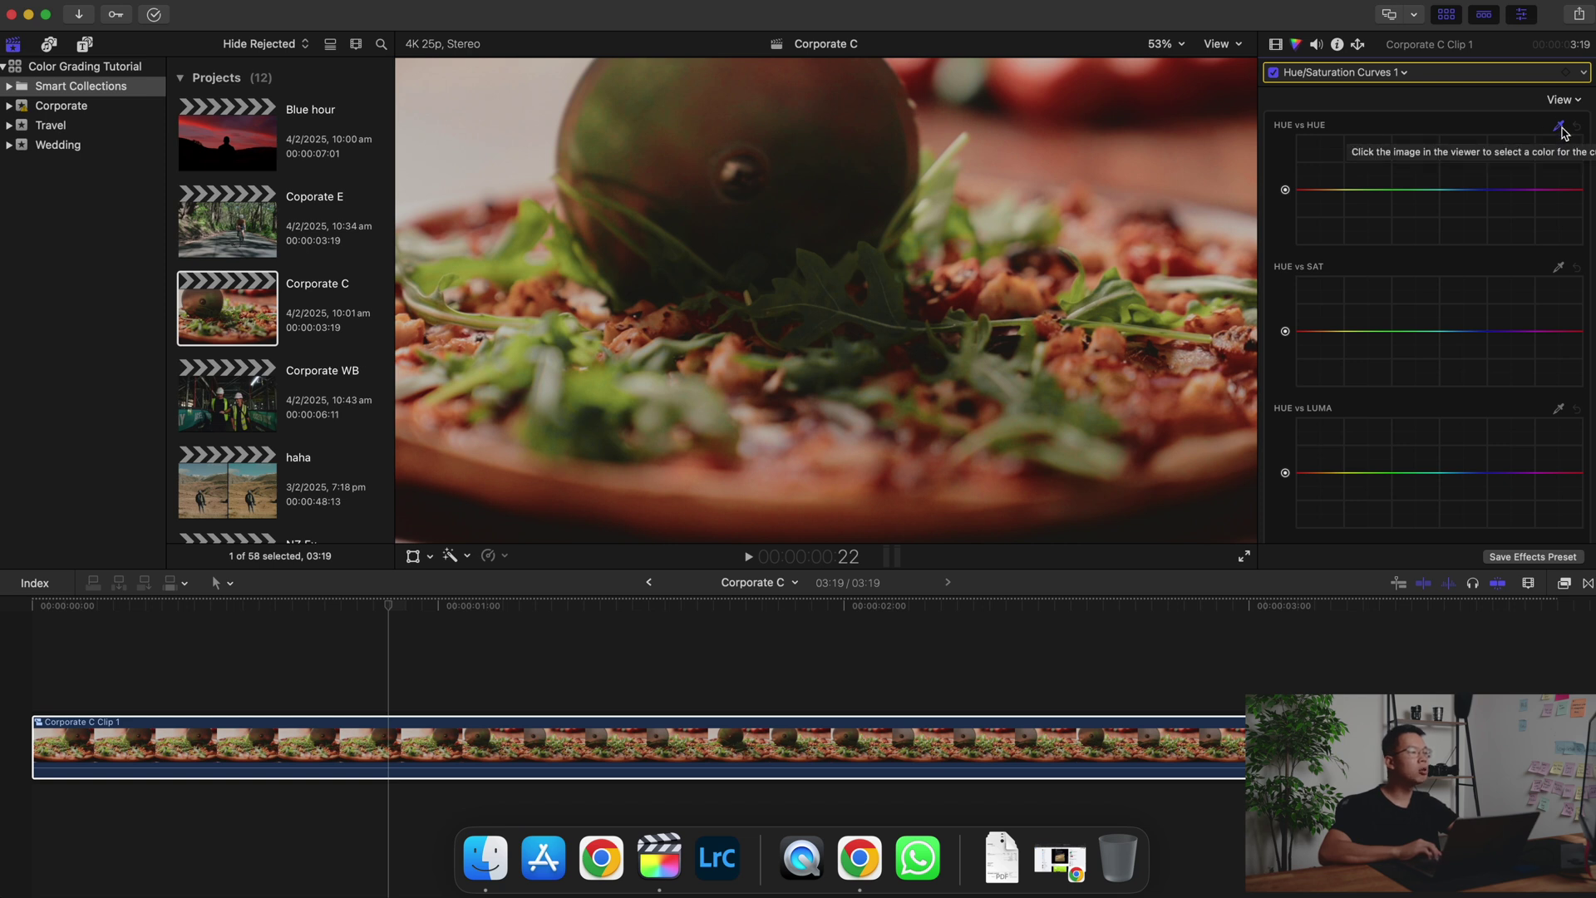
left_click(859, 478)
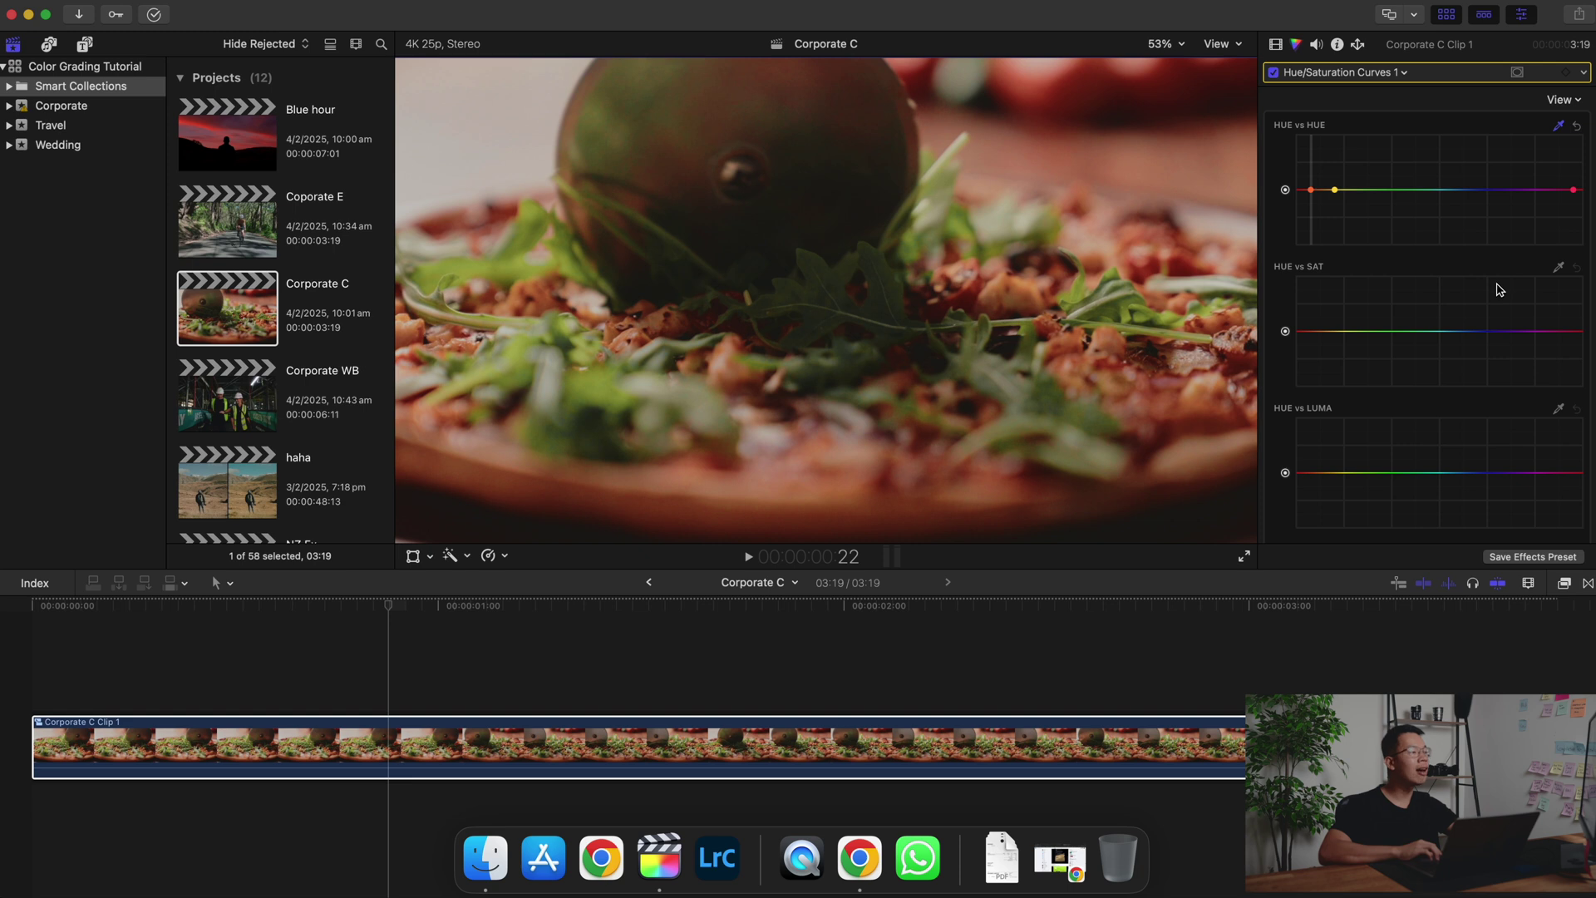
left_click(1311, 191)
mouse_move(1313, 192)
left_mouse_down()
mouse_move(1313, 209)
mouse_move(1312, 169)
mouse_move(1316, 216)
mouse_move(1316, 170)
mouse_move(1314, 192)
left_mouse_up()
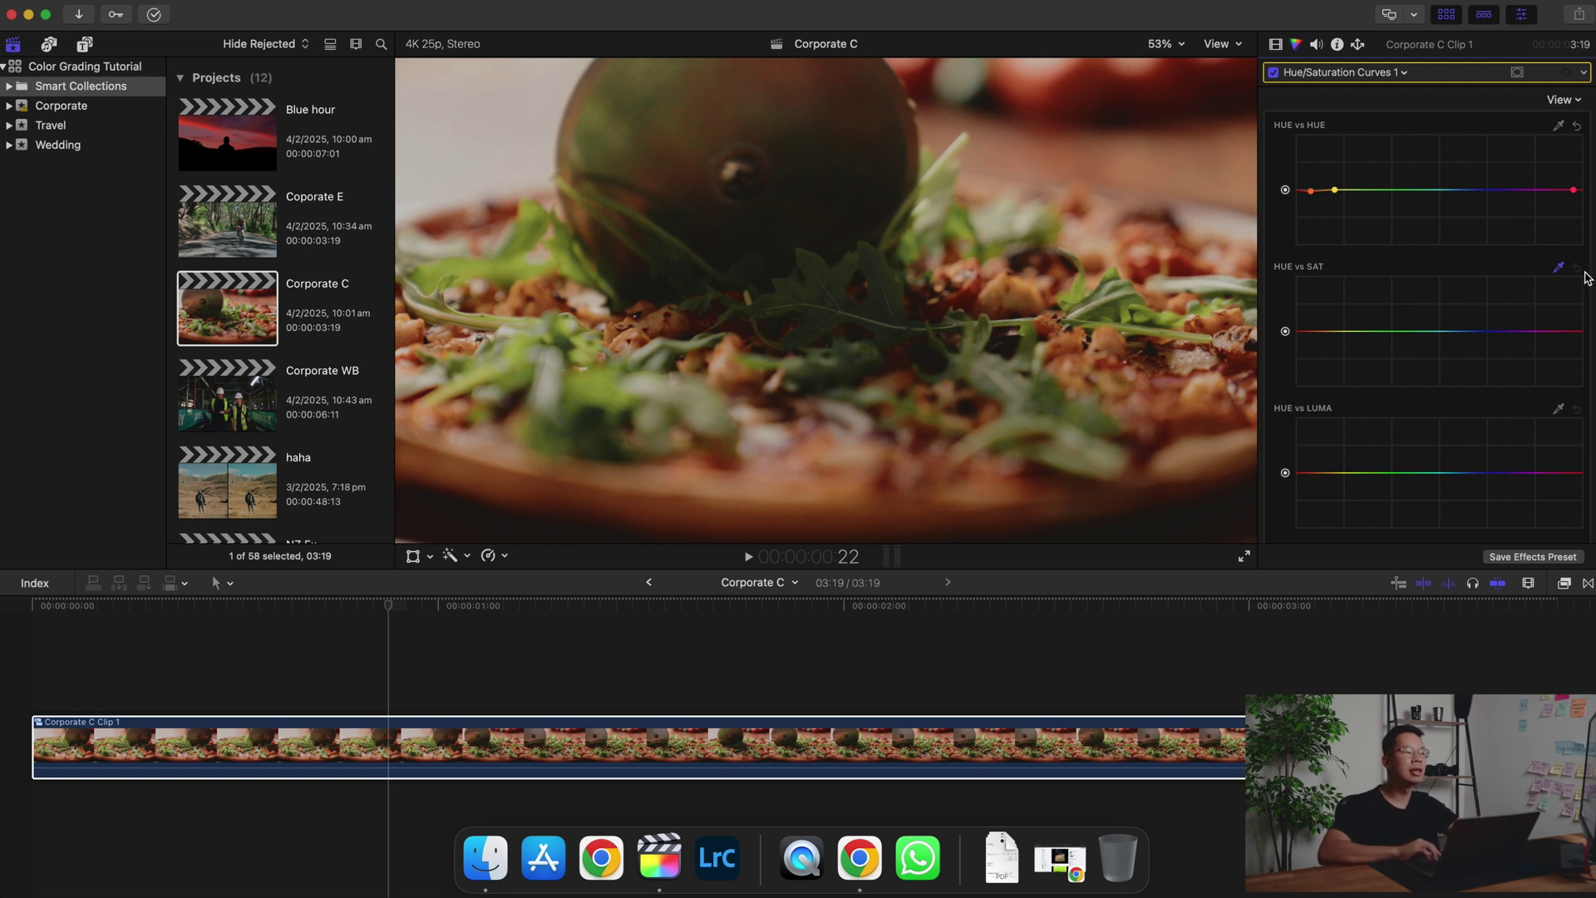
- Sample the green leaves for the Hue vs Sat curve and raise their saturation strongly
left_click(1123, 291)
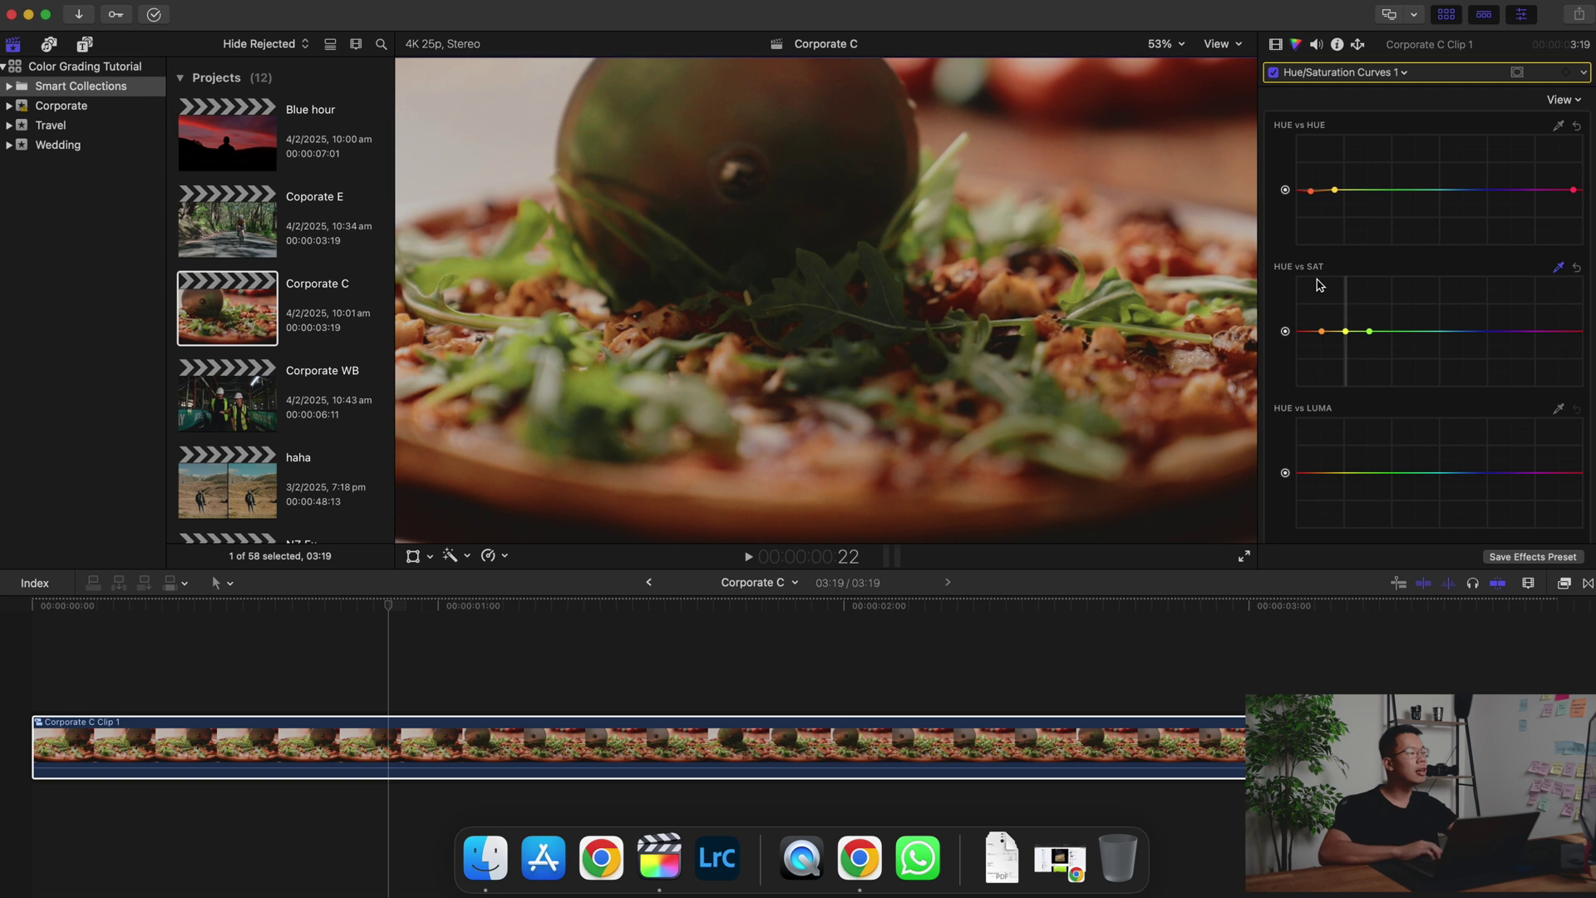
left_click(1346, 332)
left_click_drag(1348, 334, 1348, 297)
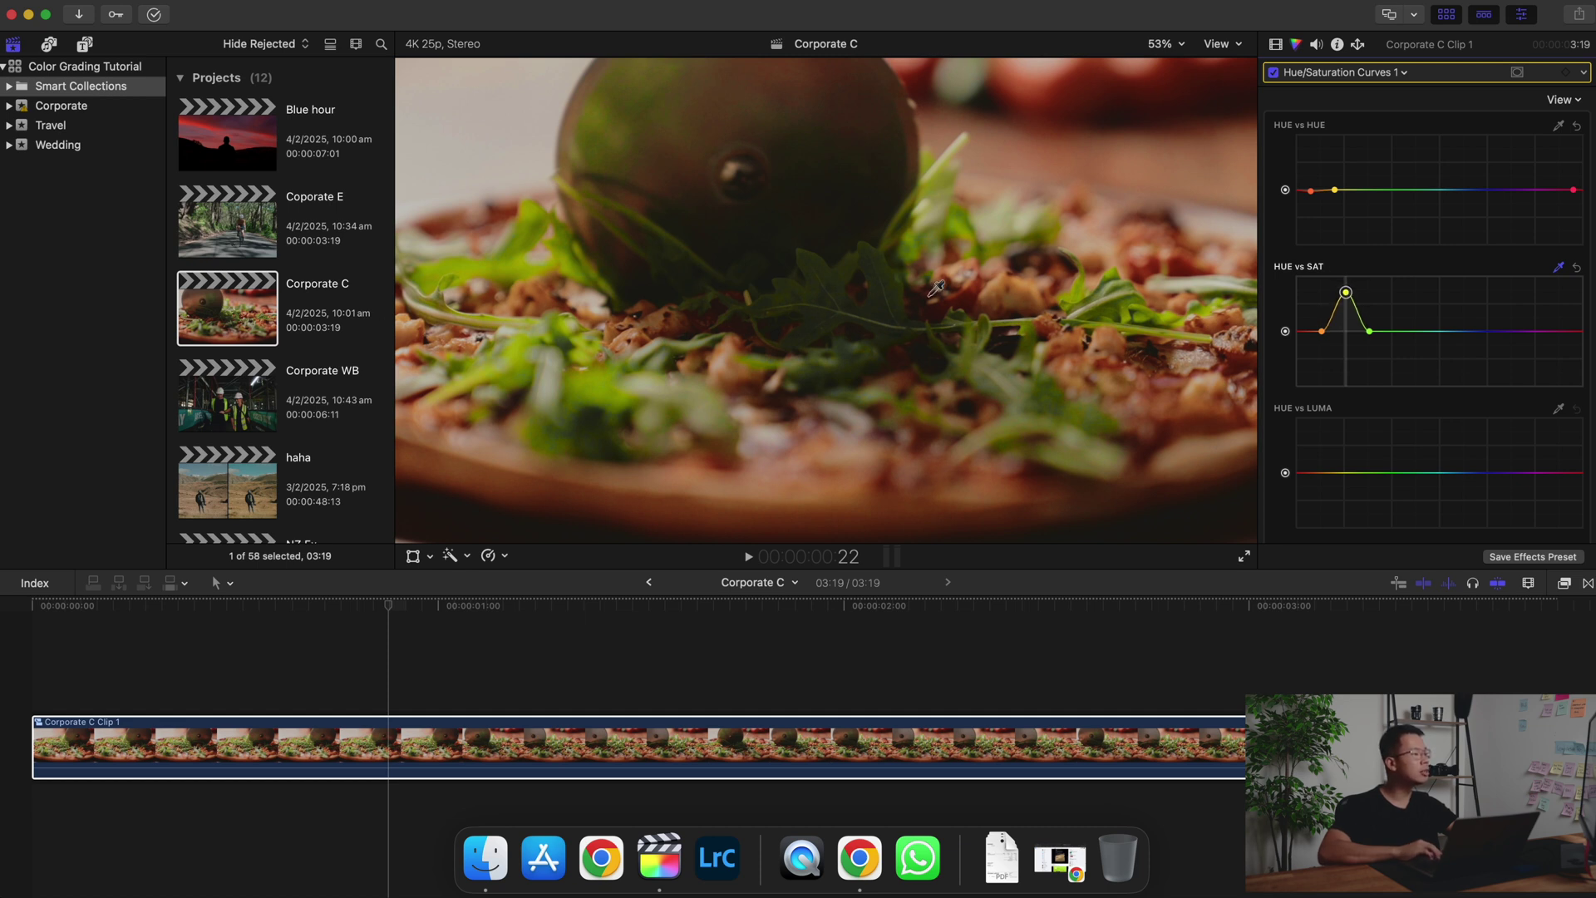
- Compare the Corporate C clip in playback with and without its Hue/Saturation Curves, ending with the correction enabled
left_click(556, 748)
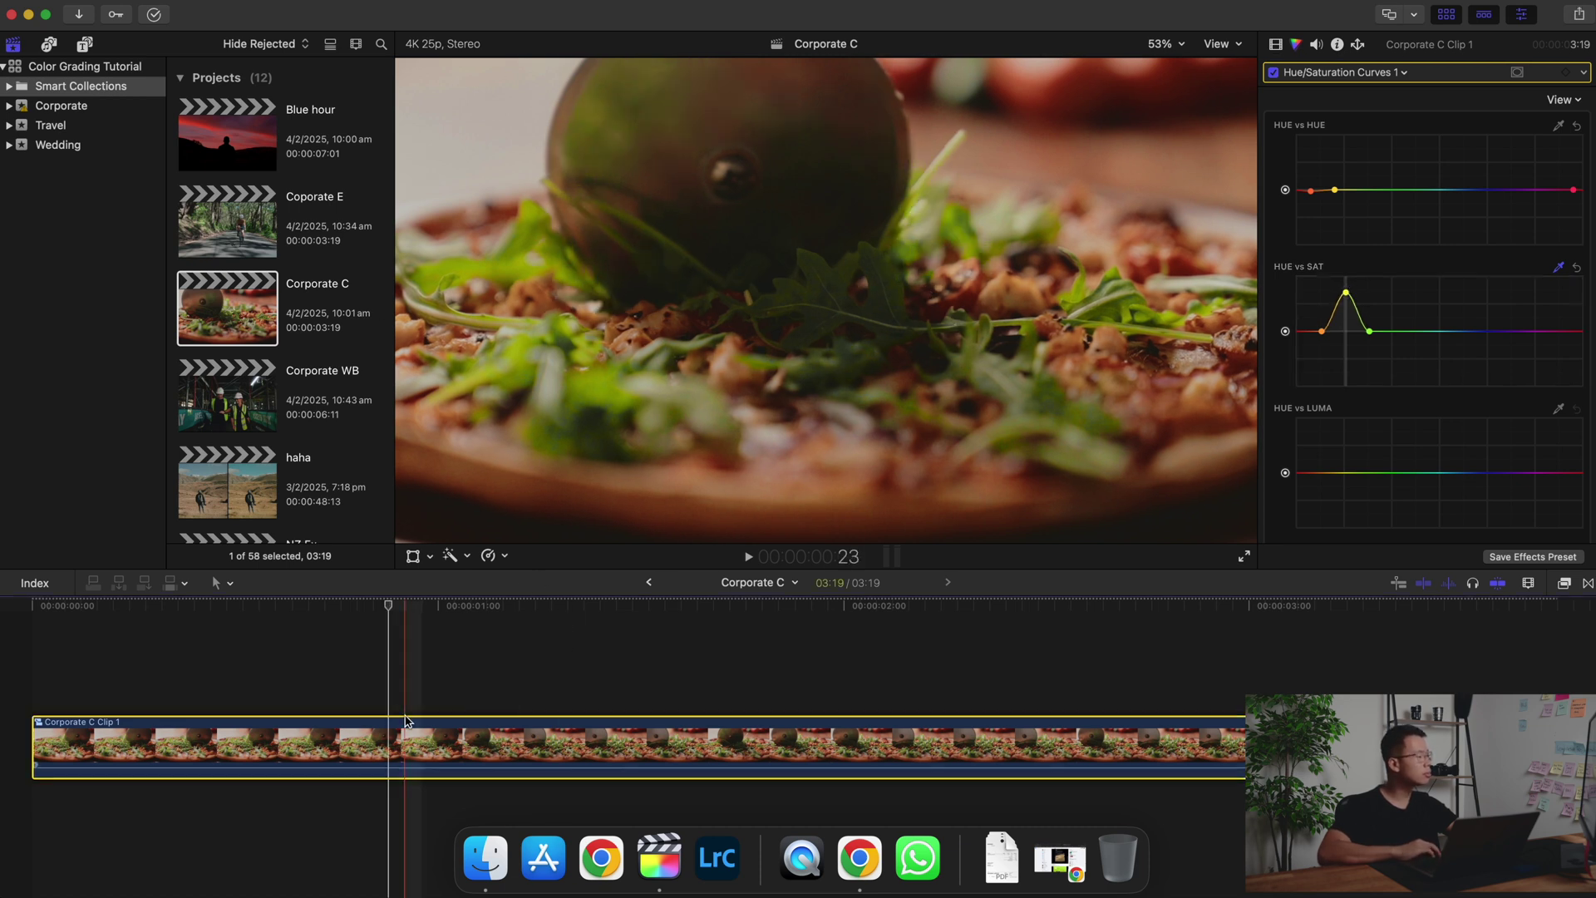
left_click(1272, 74)
key("space")
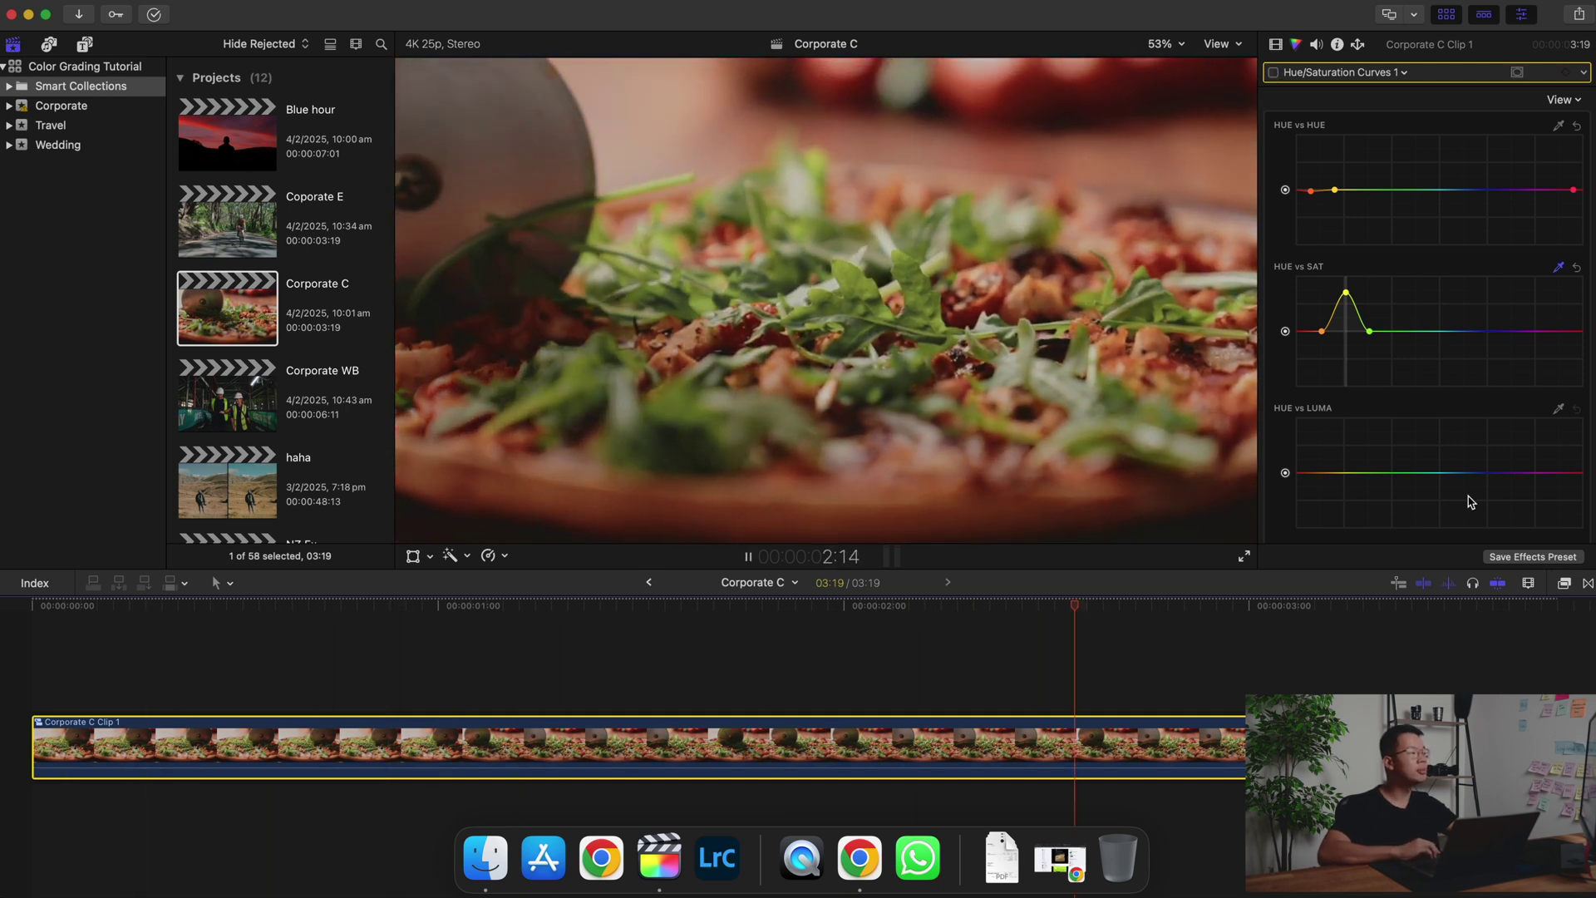
key("space")
left_click(1272, 74)
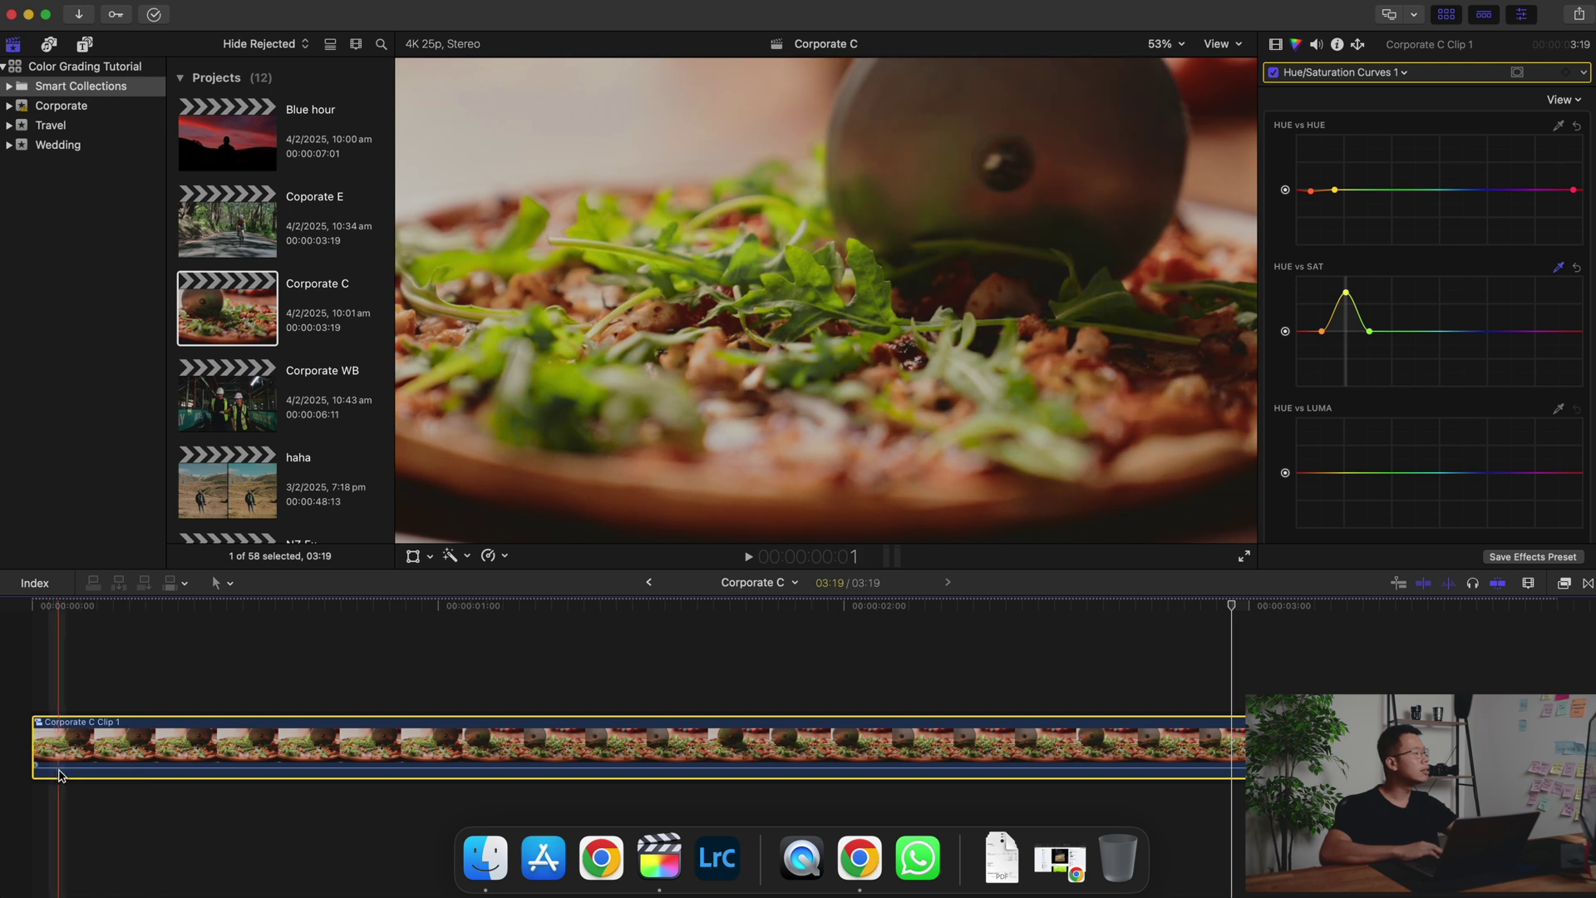
left_click(60, 773)
key("space")
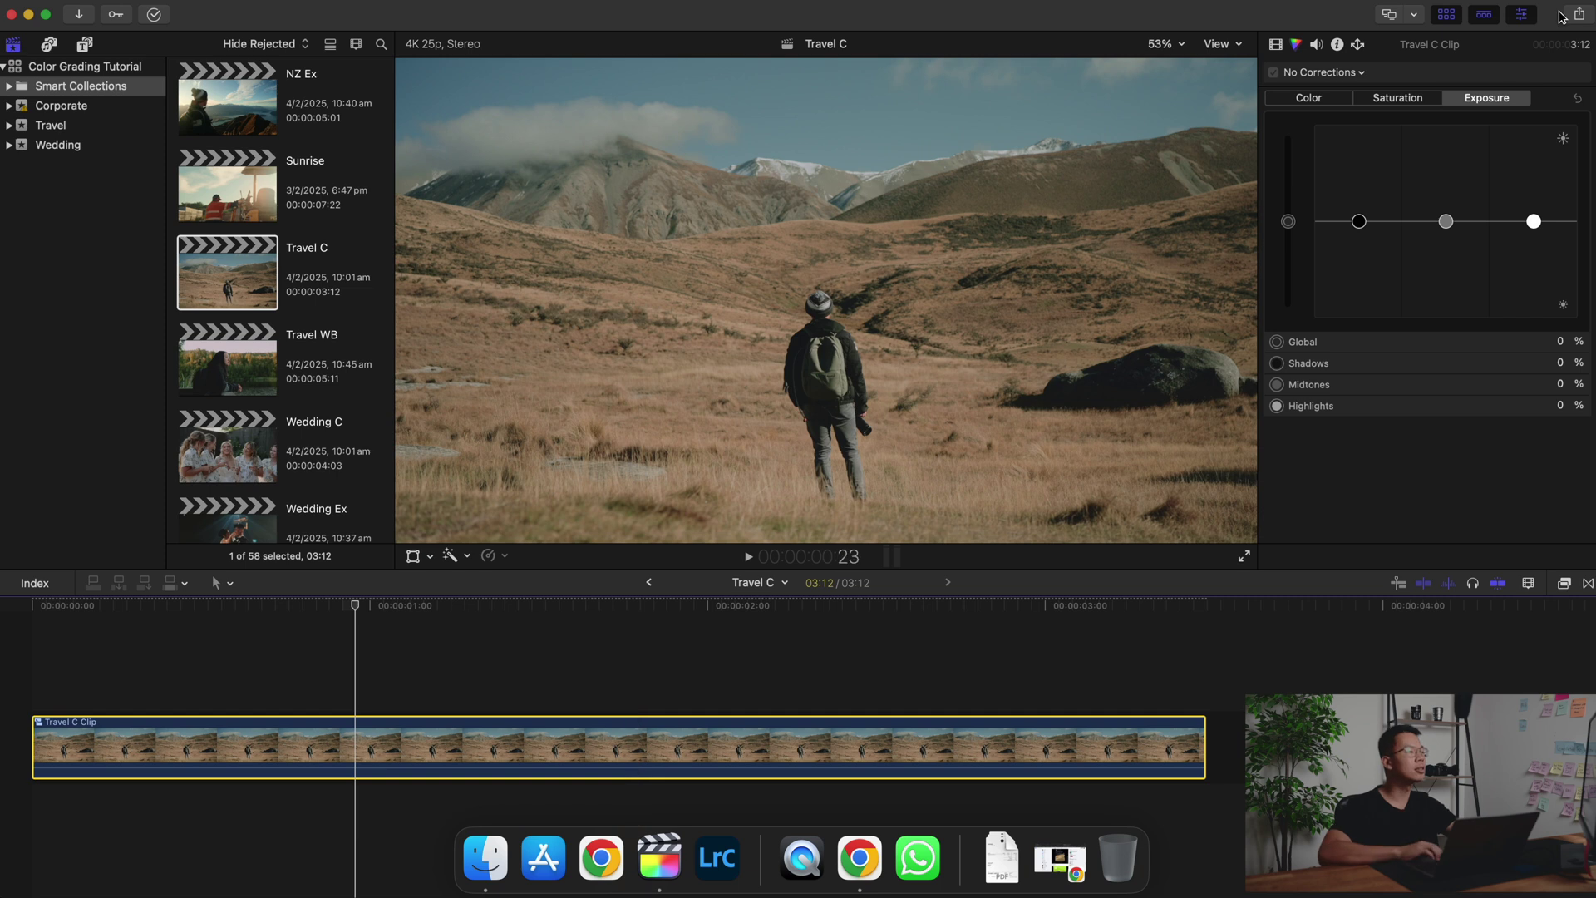
- Add Hue/Saturation Curves to the Travel C clip, sample the blue sky for Hue vs Hue, and shift its hue slightly toward teal
left_click(1357, 73)
left_click(1407, 171)
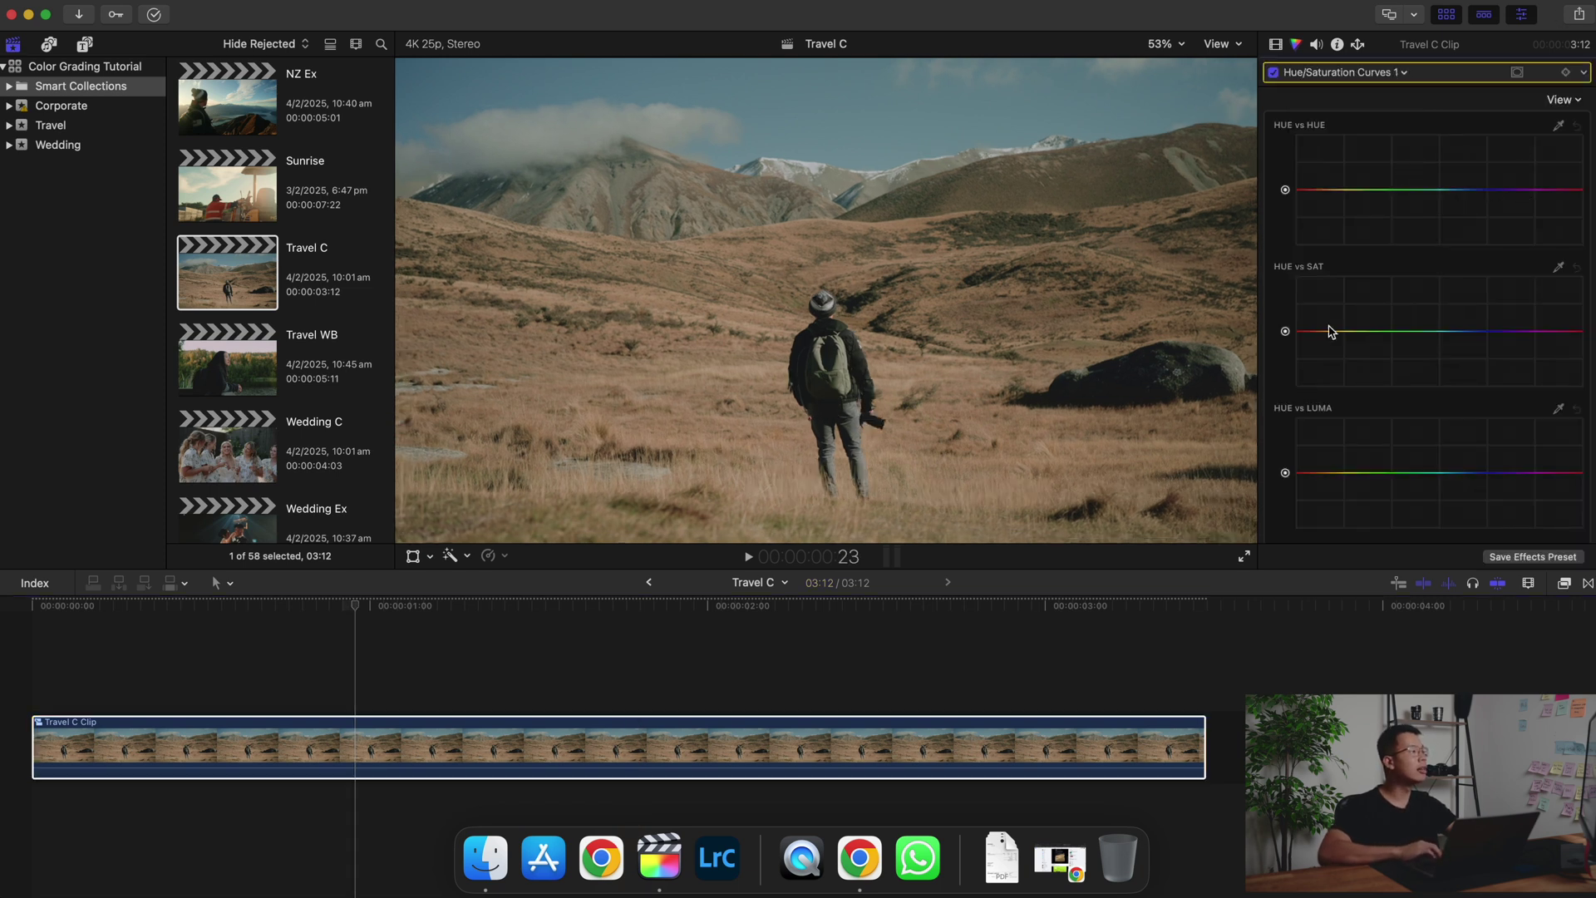
left_click(1558, 126)
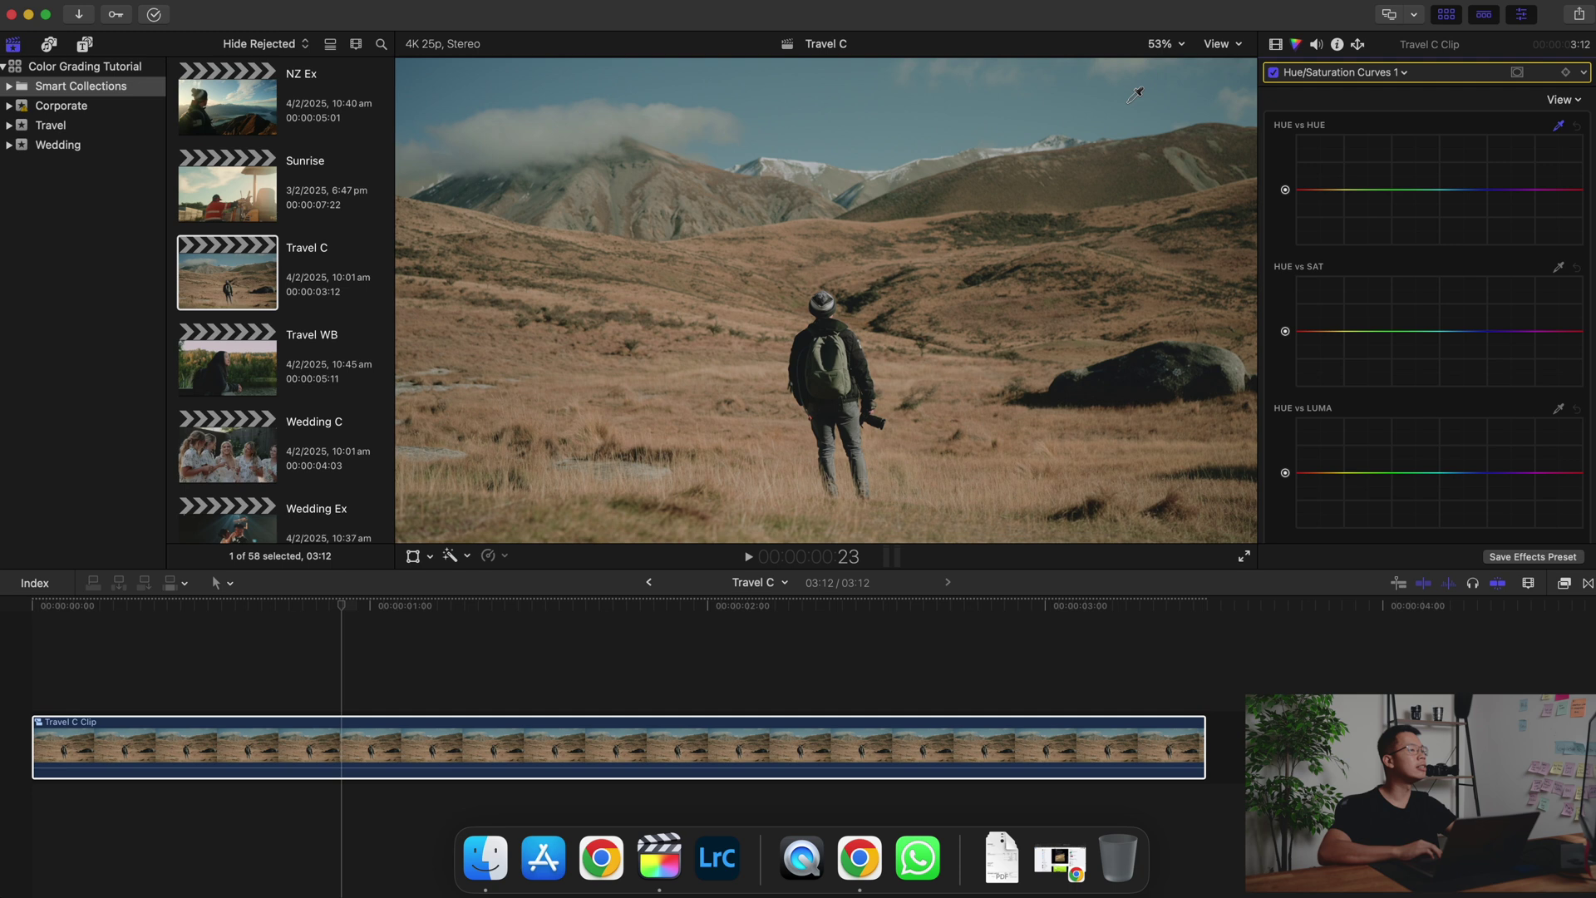
left_click(935, 119)
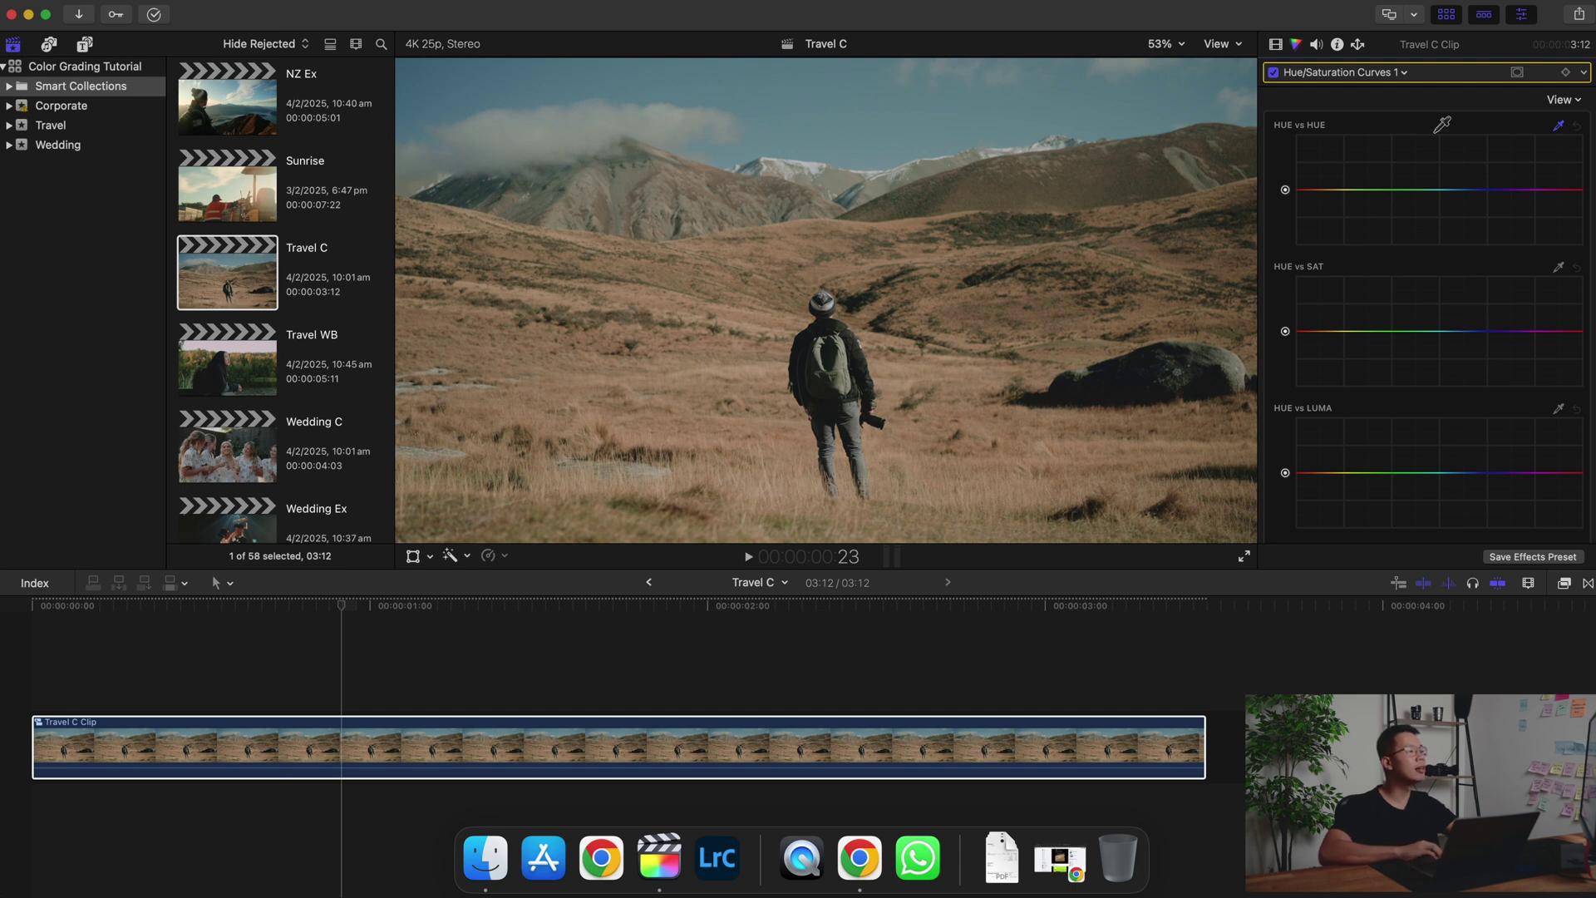
left_click_drag(1451, 190, 1451, 186)
- Sample the sky for the Hue vs Sat curve and raise its saturation strongly
left_click(1559, 269)
left_click(1046, 146)
left_click_drag(1452, 331, 1450, 285)
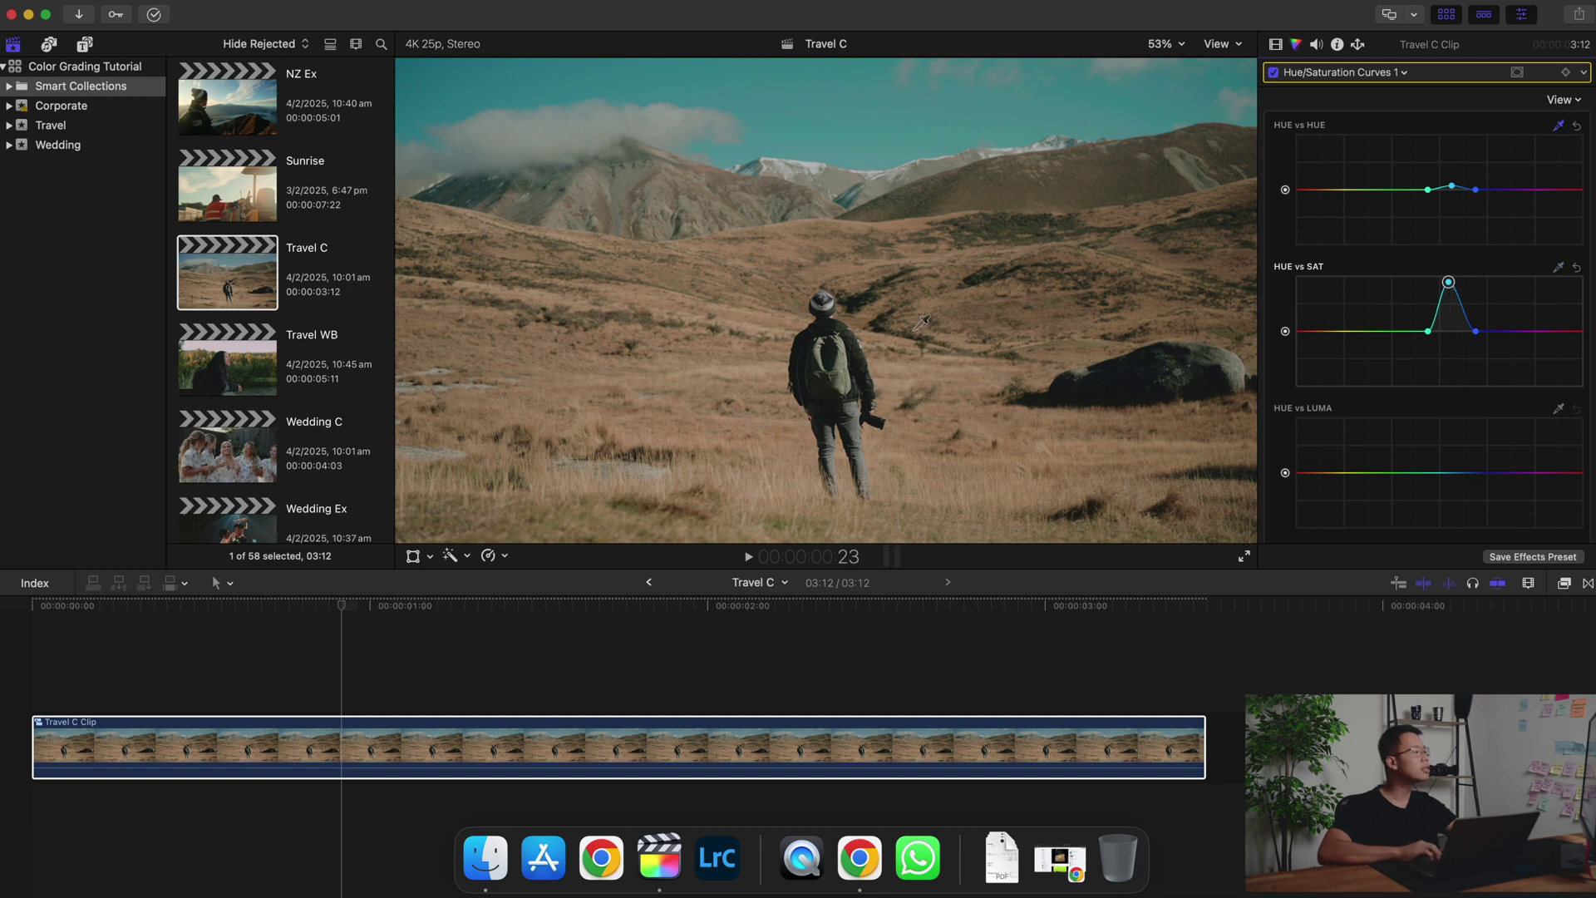
- Try a slight hue shift on the sampled dry grass with the Hue vs Hue curve and undo the shift
left_click(744, 363)
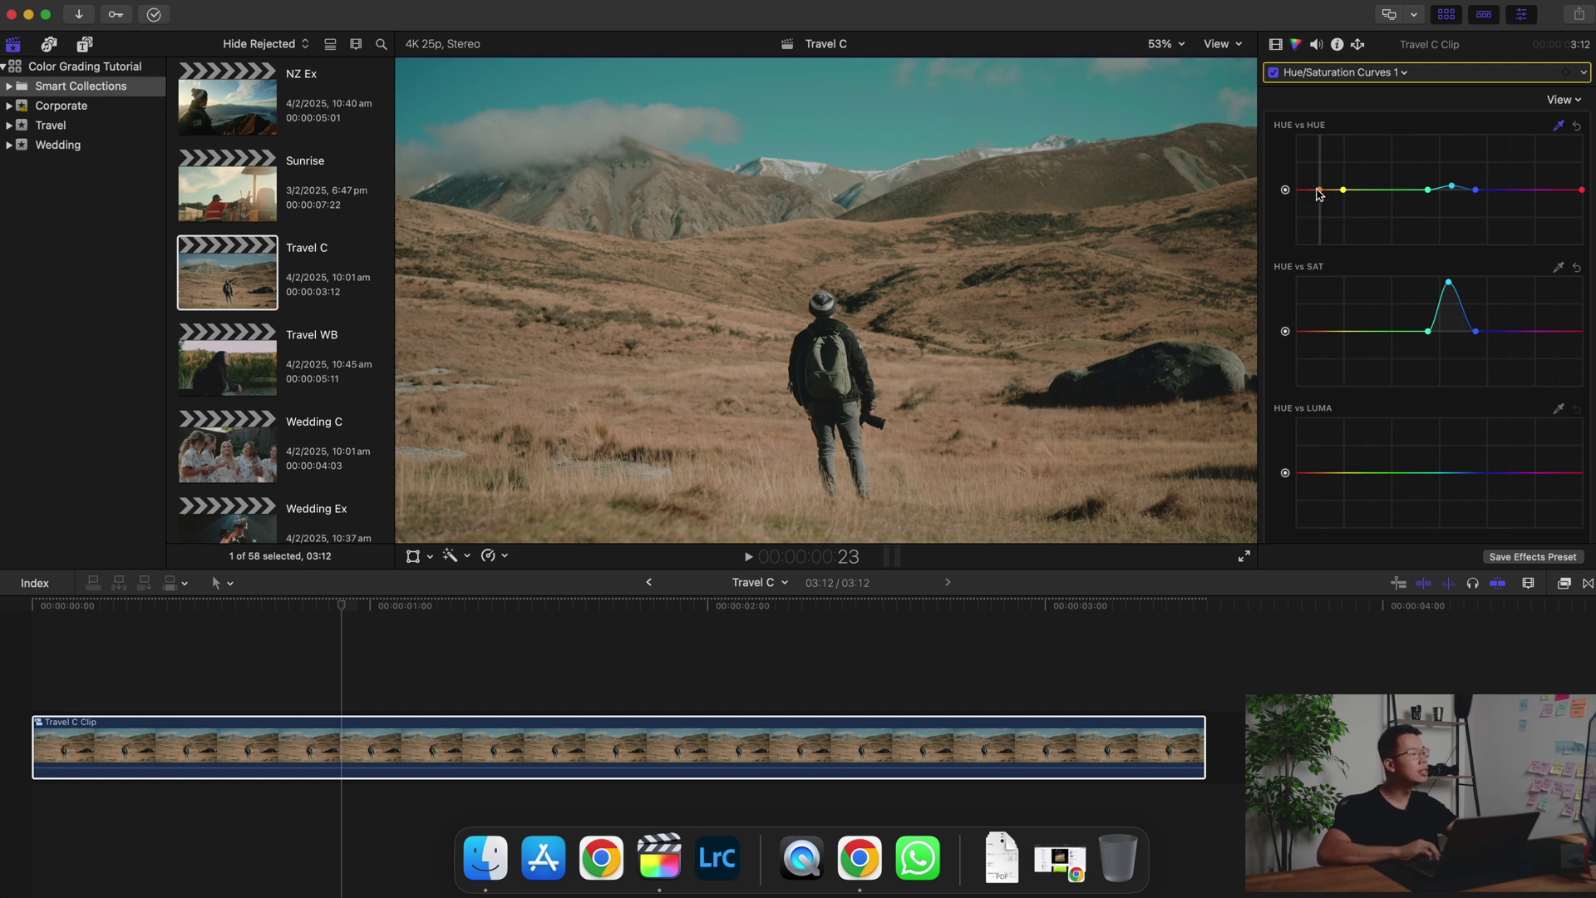
mouse_move(1318, 193)
left_mouse_down()
mouse_move(1316, 179)
mouse_move(1318, 208)
mouse_move(1320, 187)
left_mouse_up()
key("super+z")
- Sample the dry grass for the Hue vs Sat curve and raise its orange saturation moderately
left_click(1559, 268)
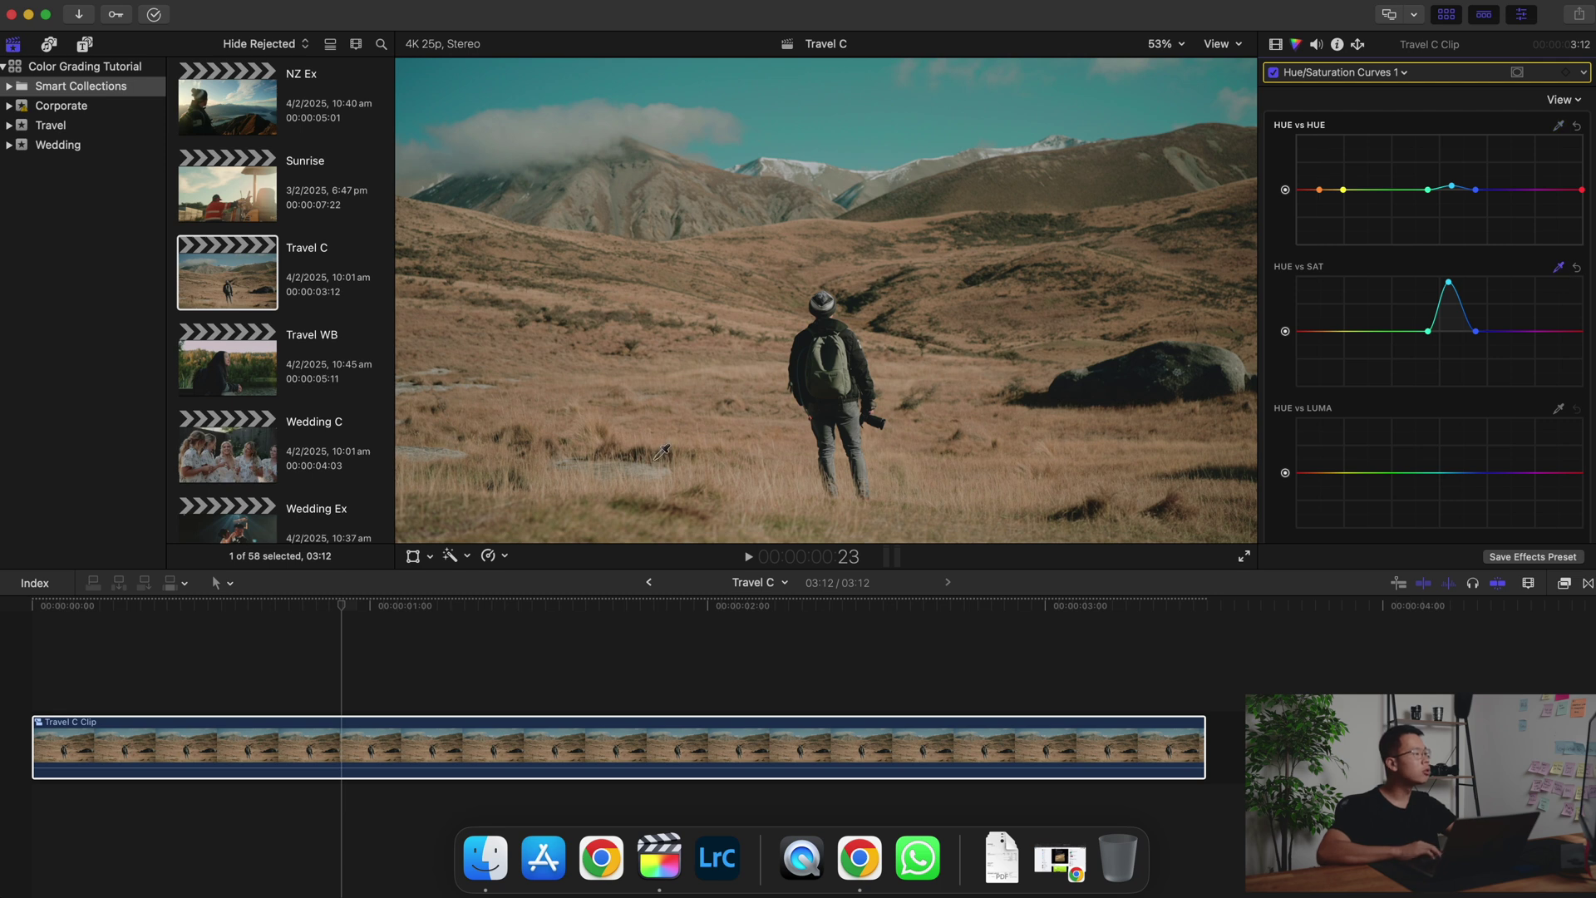
left_click(1320, 329)
left_click(1318, 330)
left_click_drag(1317, 330, 1320, 315)
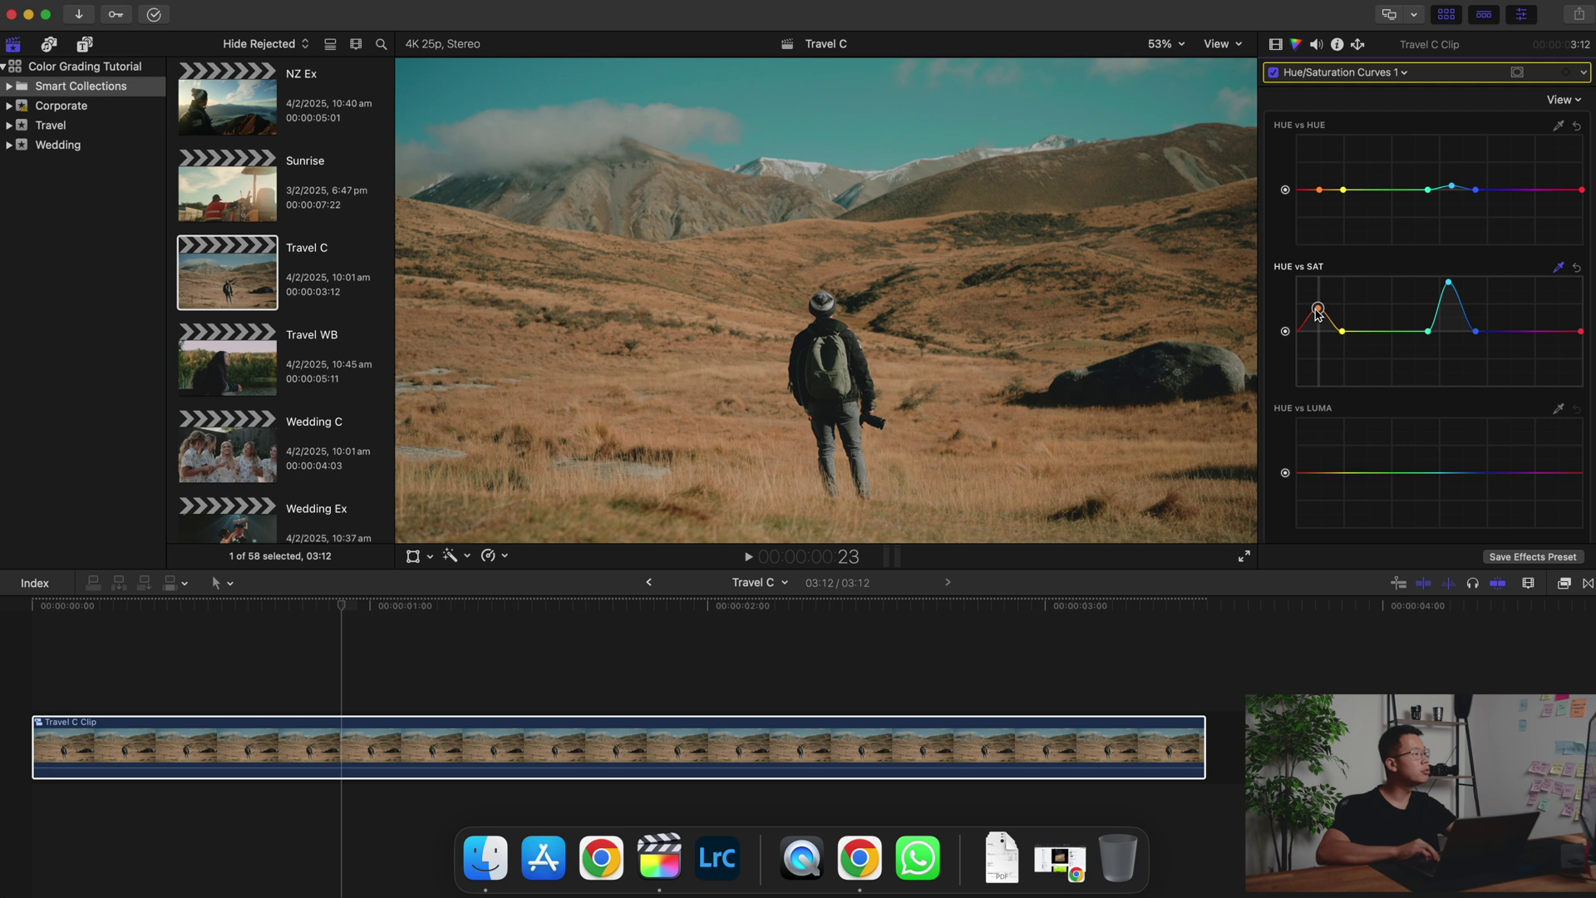
- Compare the Travel C clip in playback with and without its Hue/Saturation Curves, ending with the correction enabled
left_click(1273, 73)
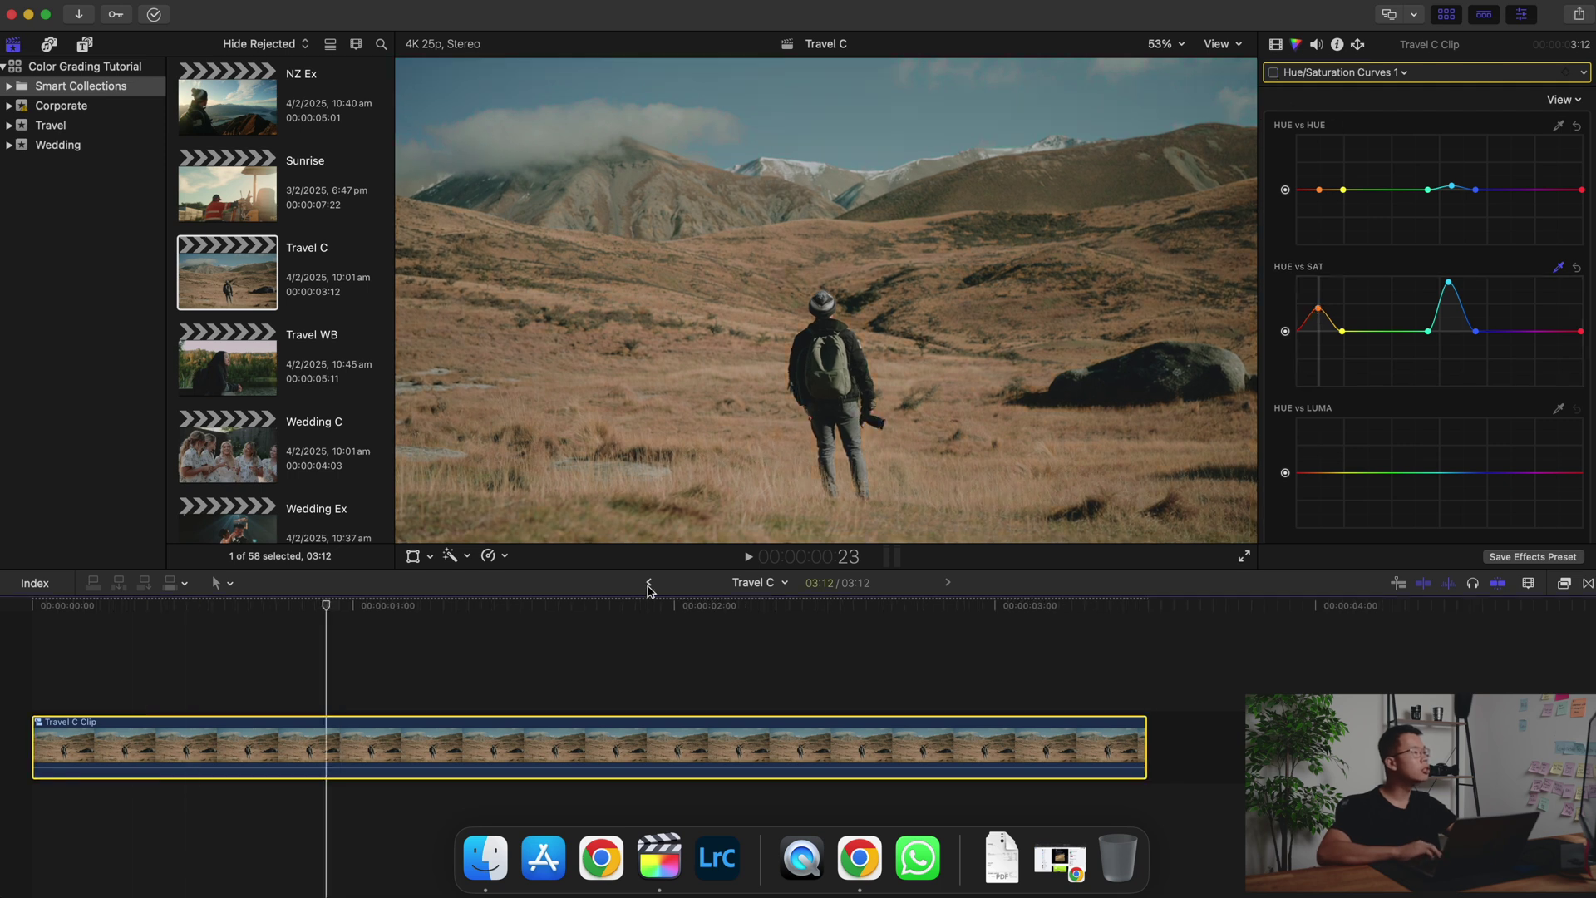
key("space")
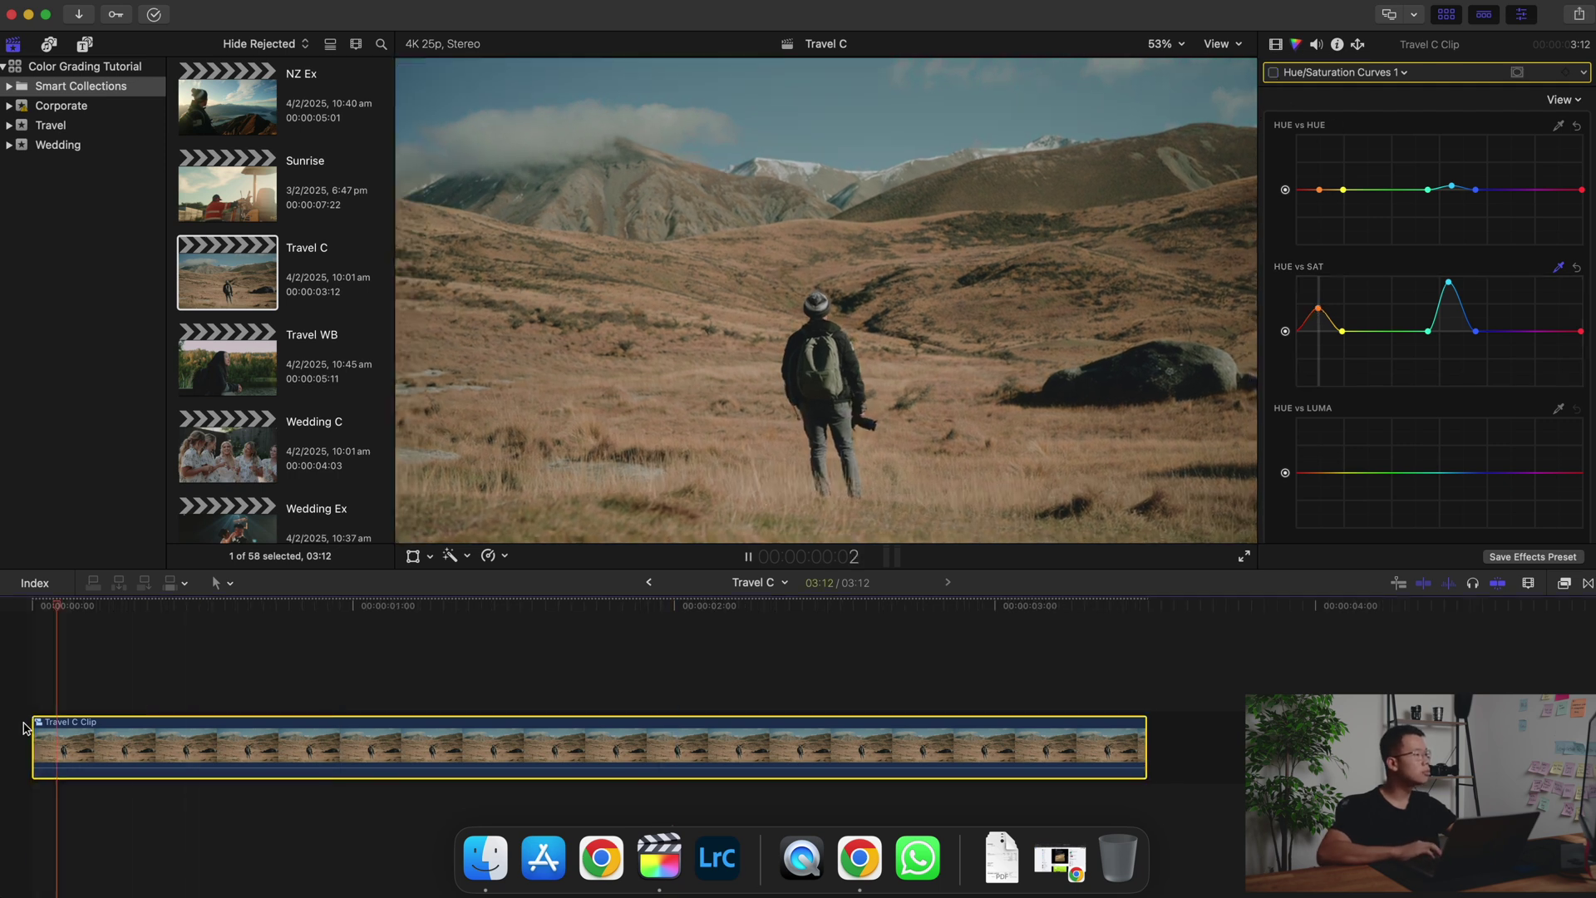
key("space")
left_click(1273, 72)
key("space")
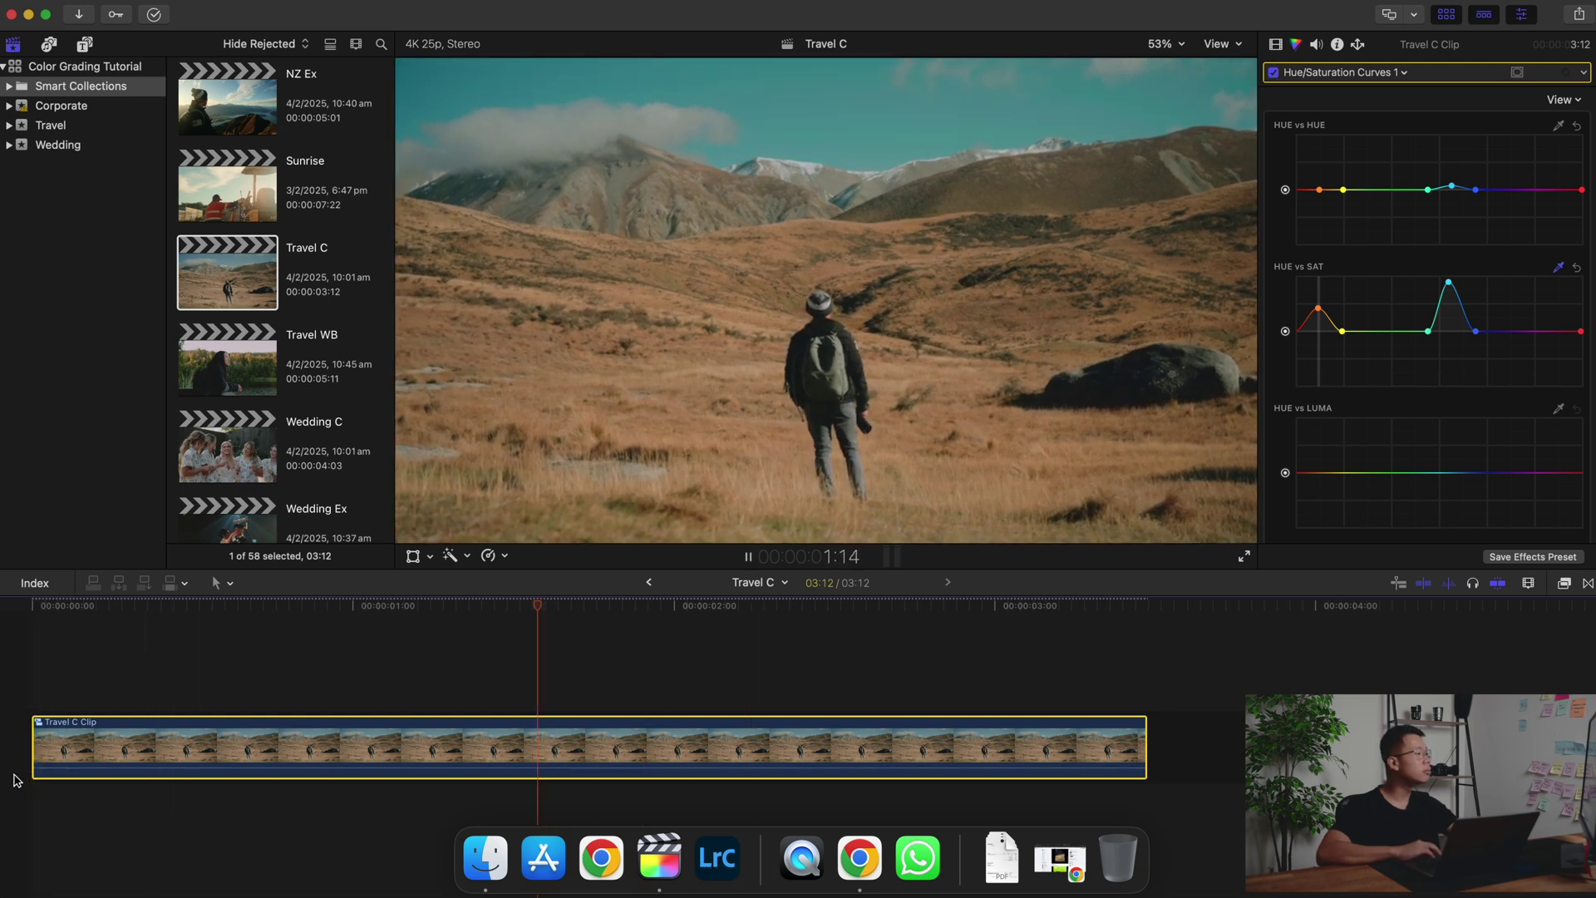
key("space")
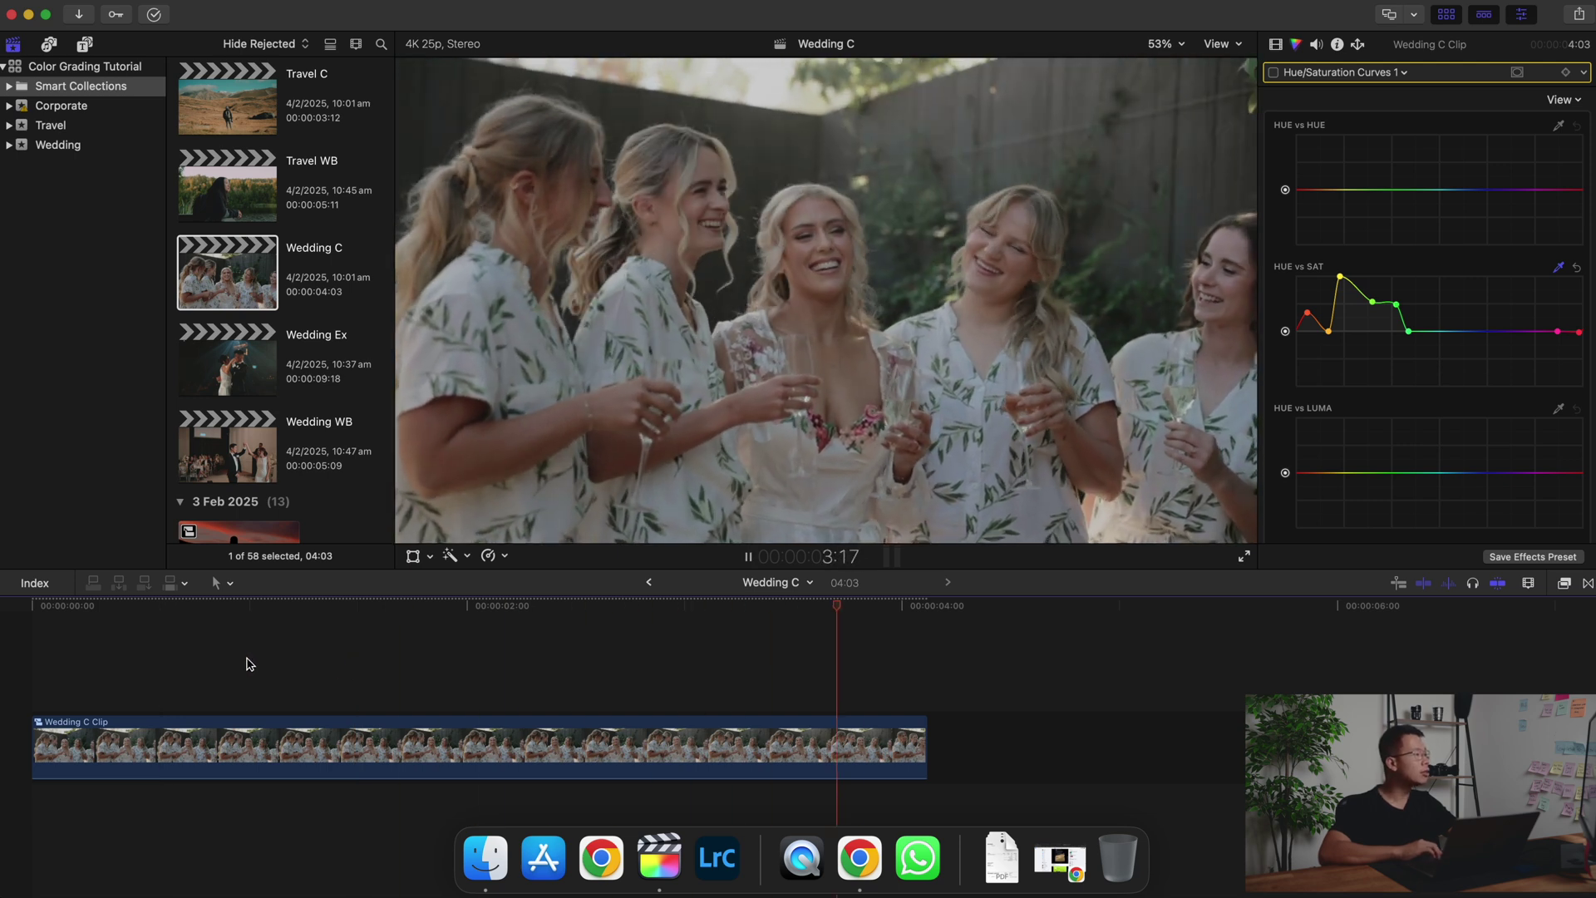
- Clear the existing Hue/Saturation Curves from the Wedding C clip and play the clip uncorrected
key("space")
left_click(283, 663)
key("space")
key("super+6")
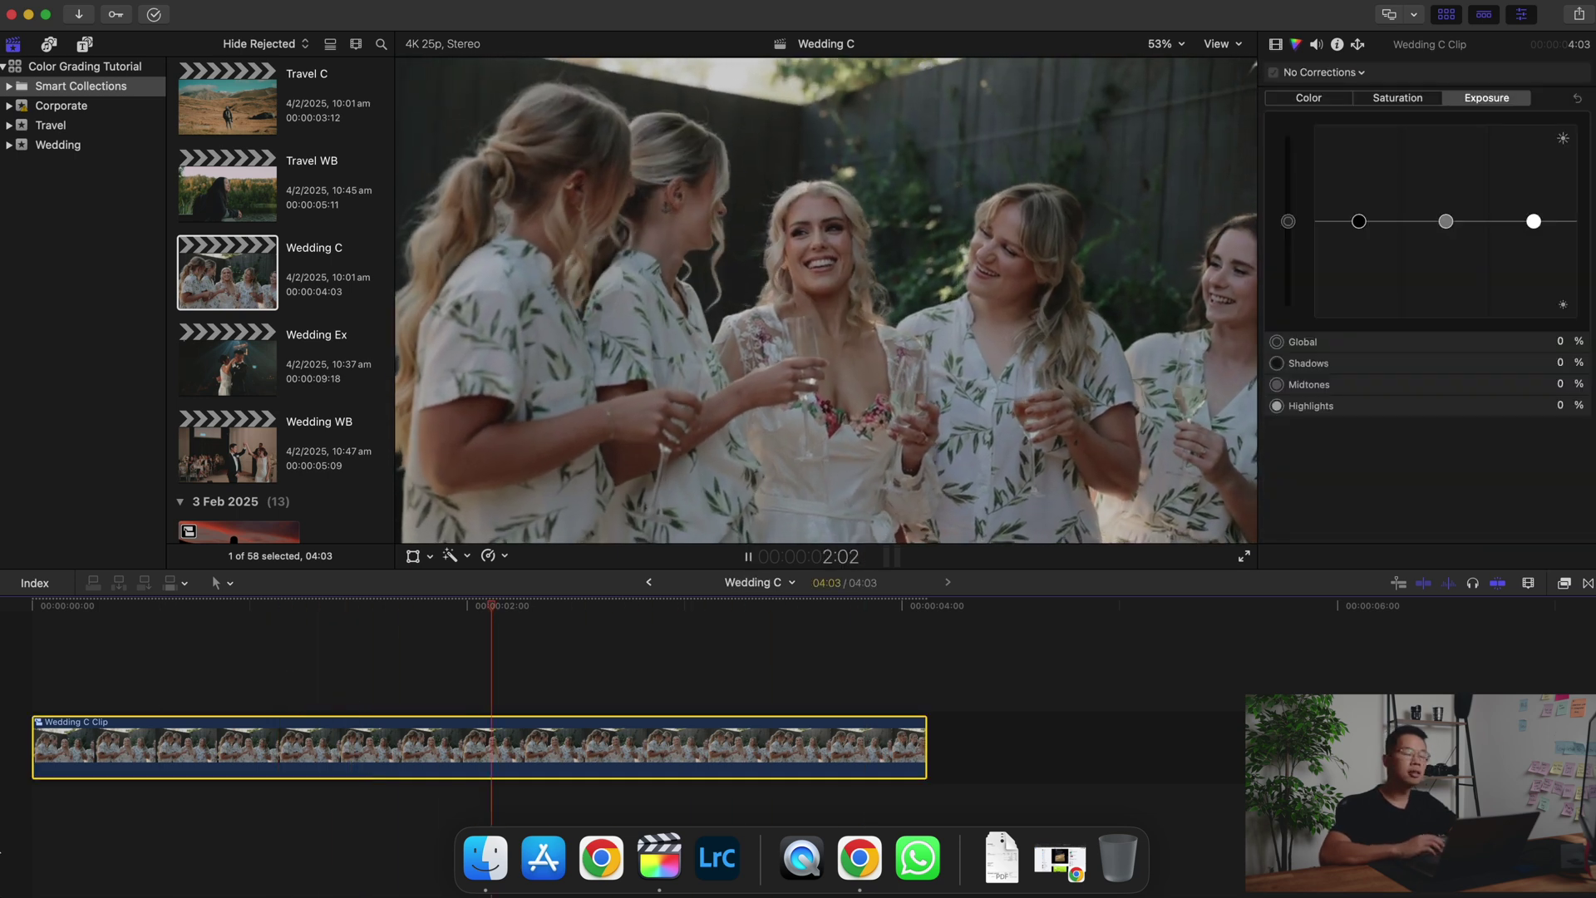
key("space")
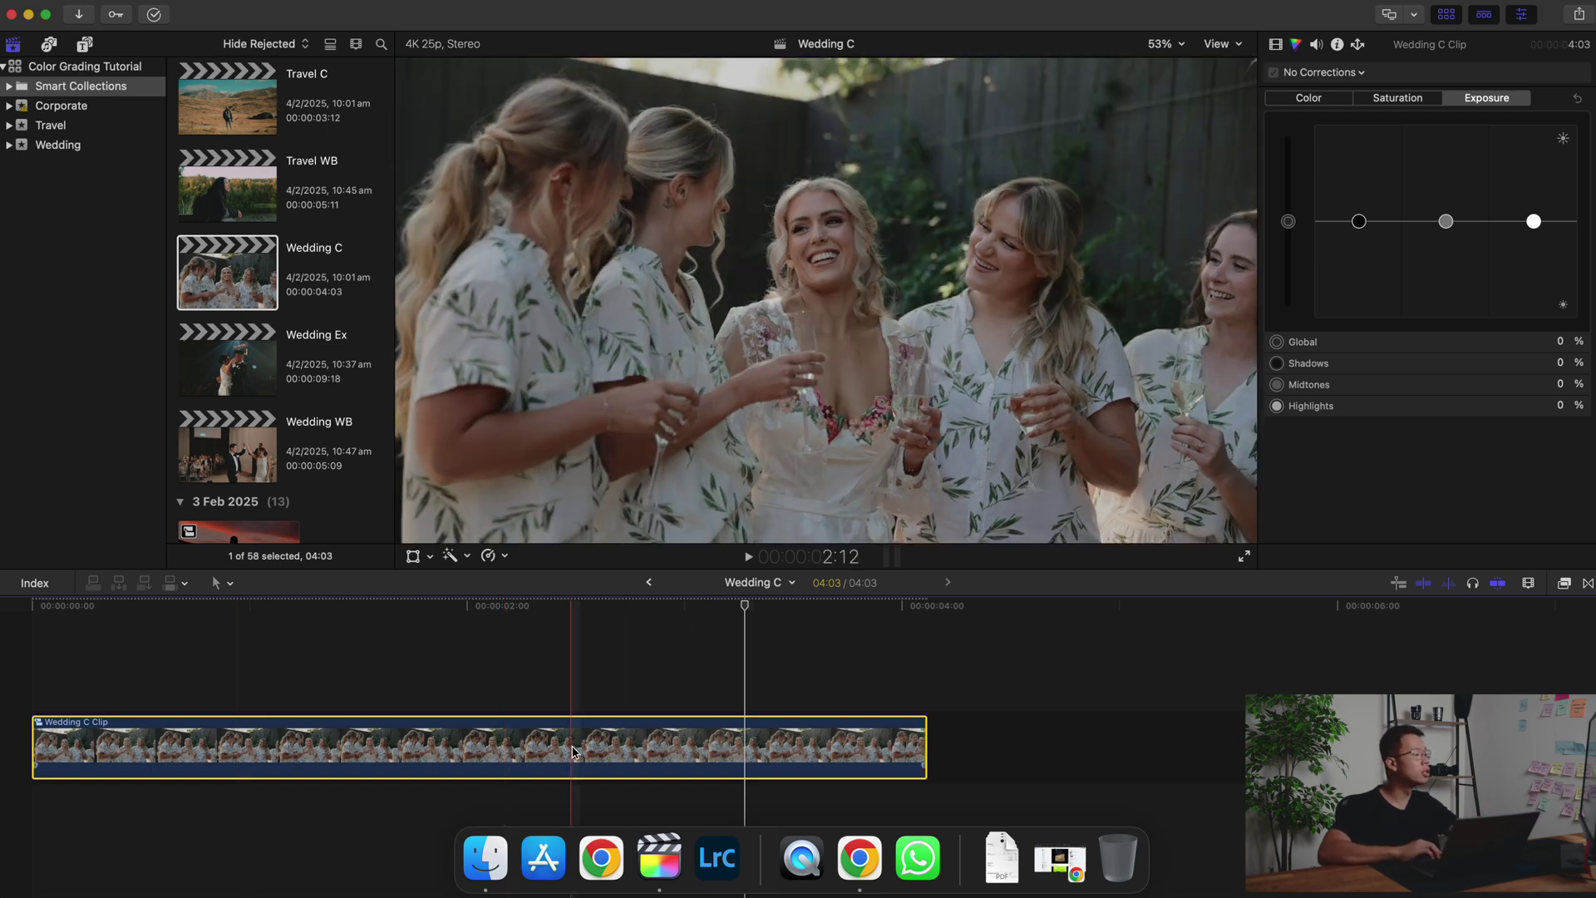
- Add Hue/Saturation Curves to the Wedding C clip, sample the bride's skin for Hue vs Sat, and raise its saturation slightly
left_click(1347, 72)
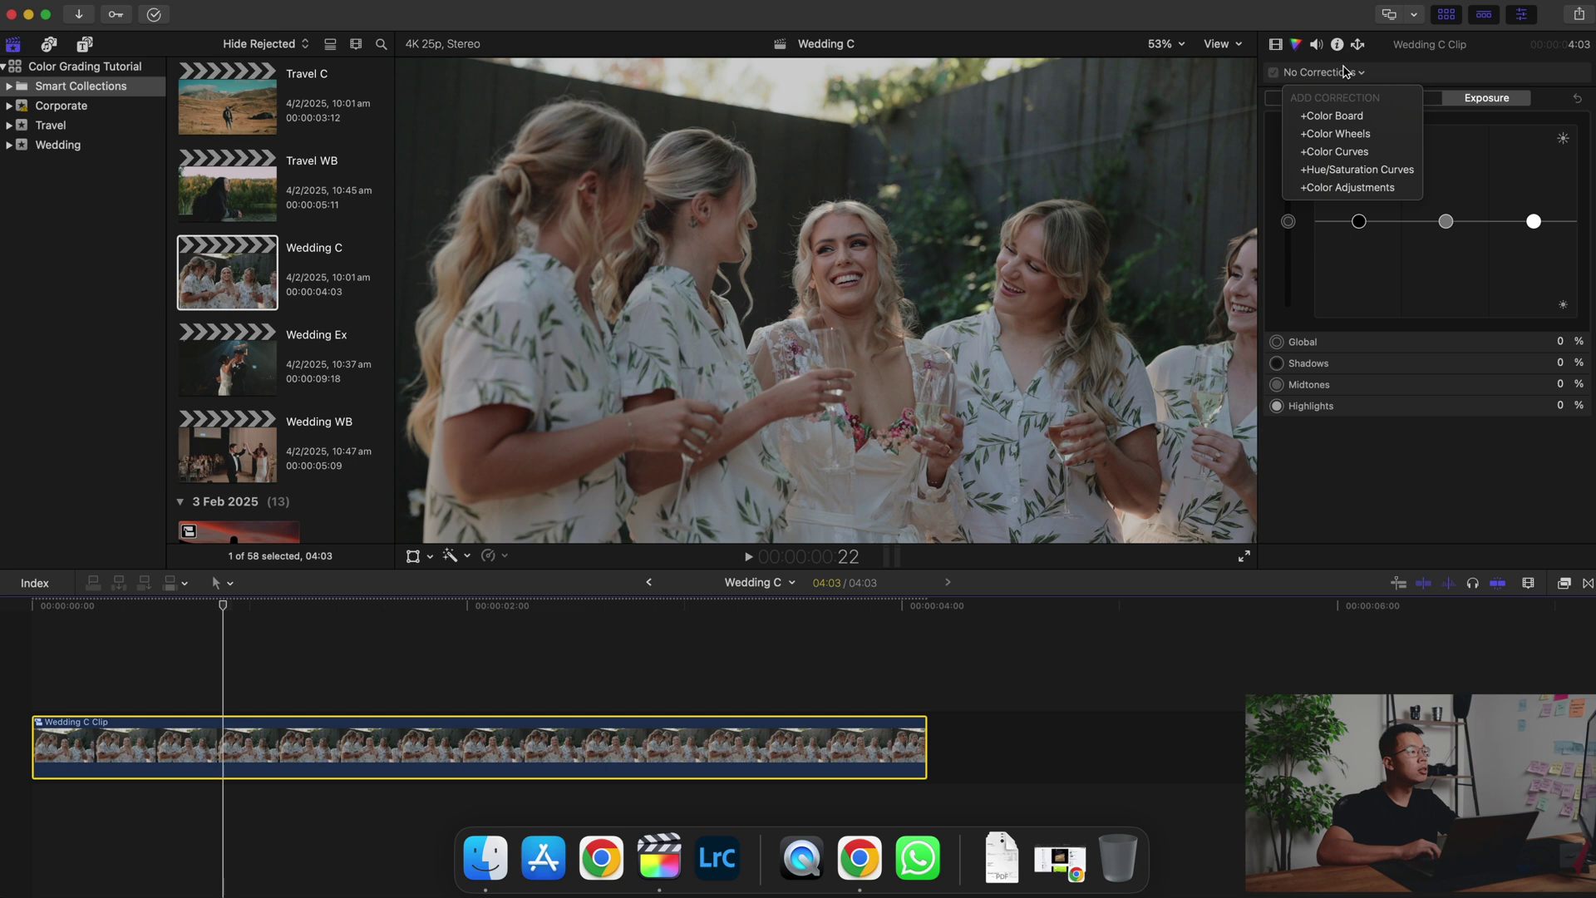
left_click(1386, 171)
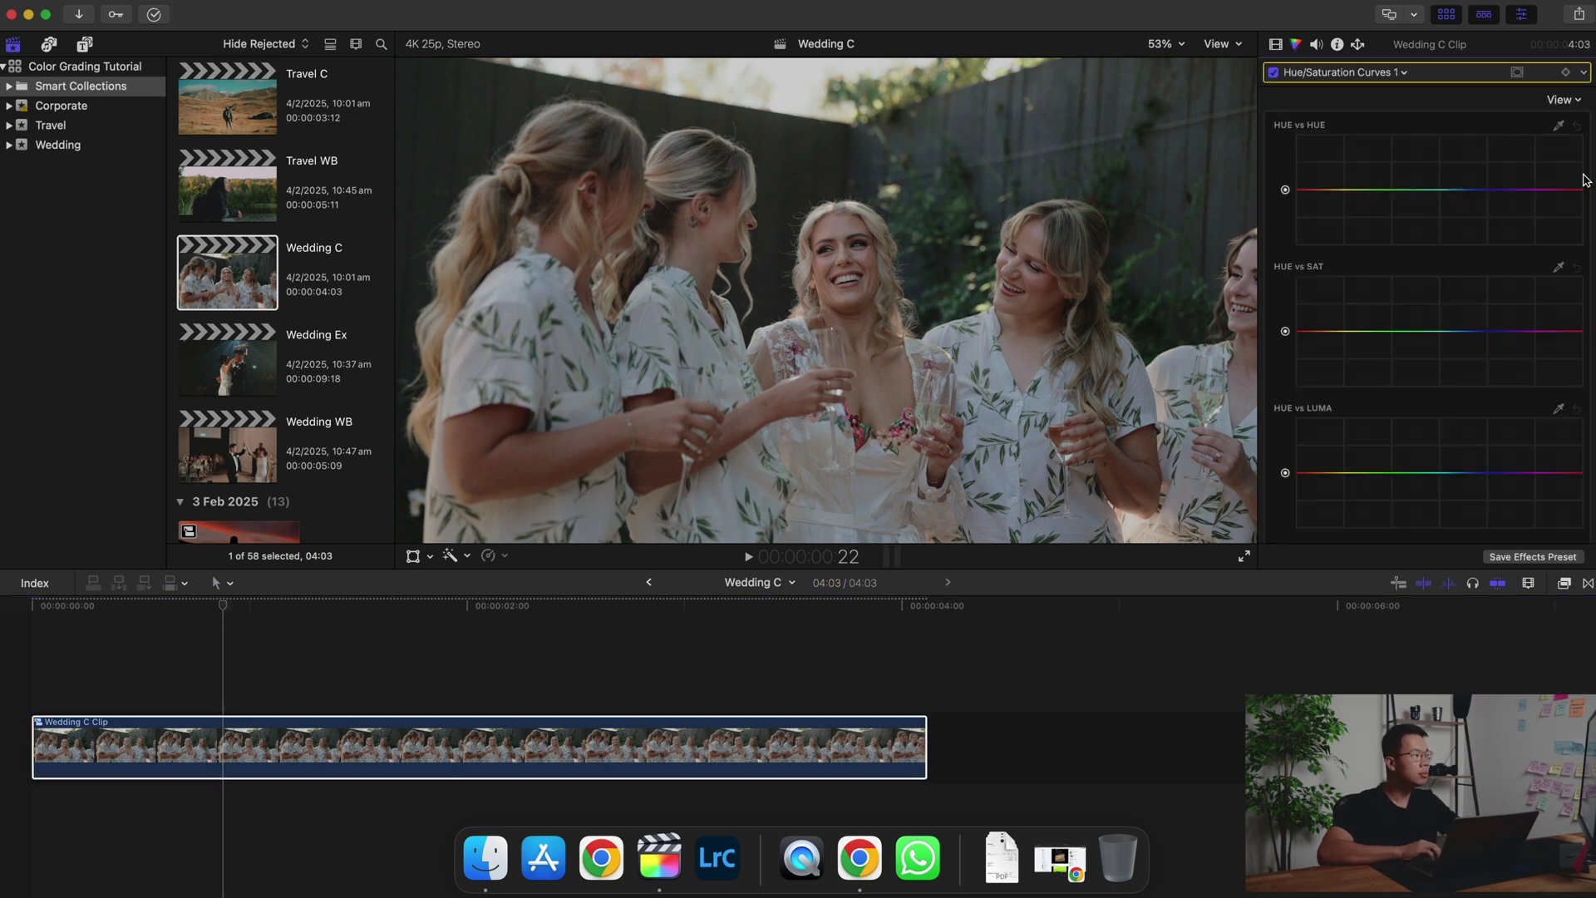
left_click(1559, 267)
left_click(847, 226)
left_click(1303, 332)
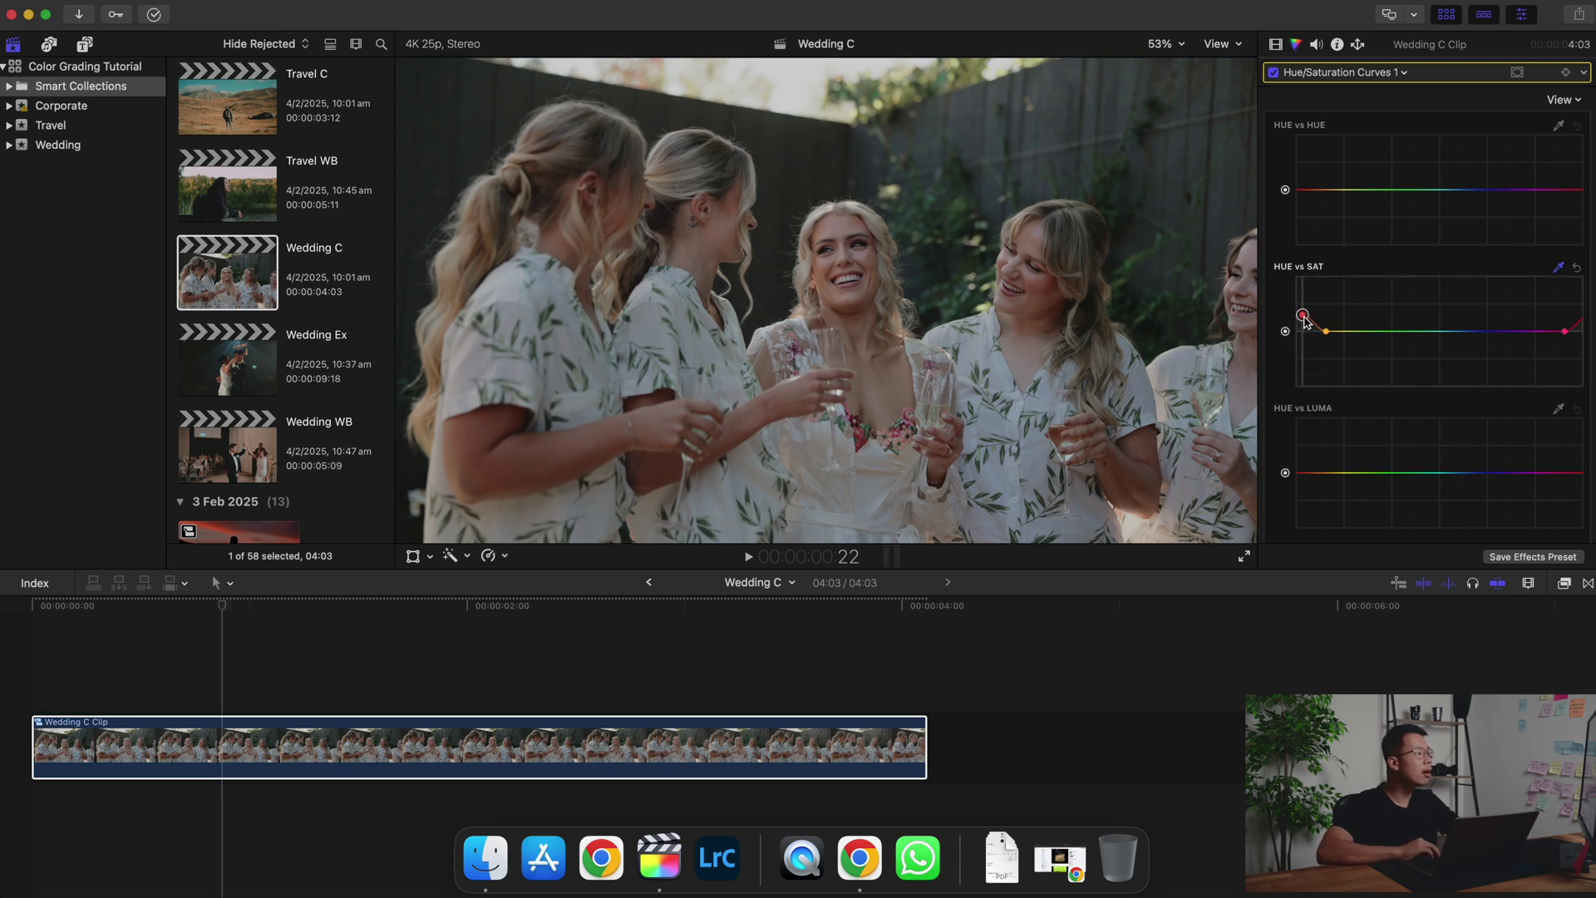
left_click_drag(1304, 319, 1306, 290)
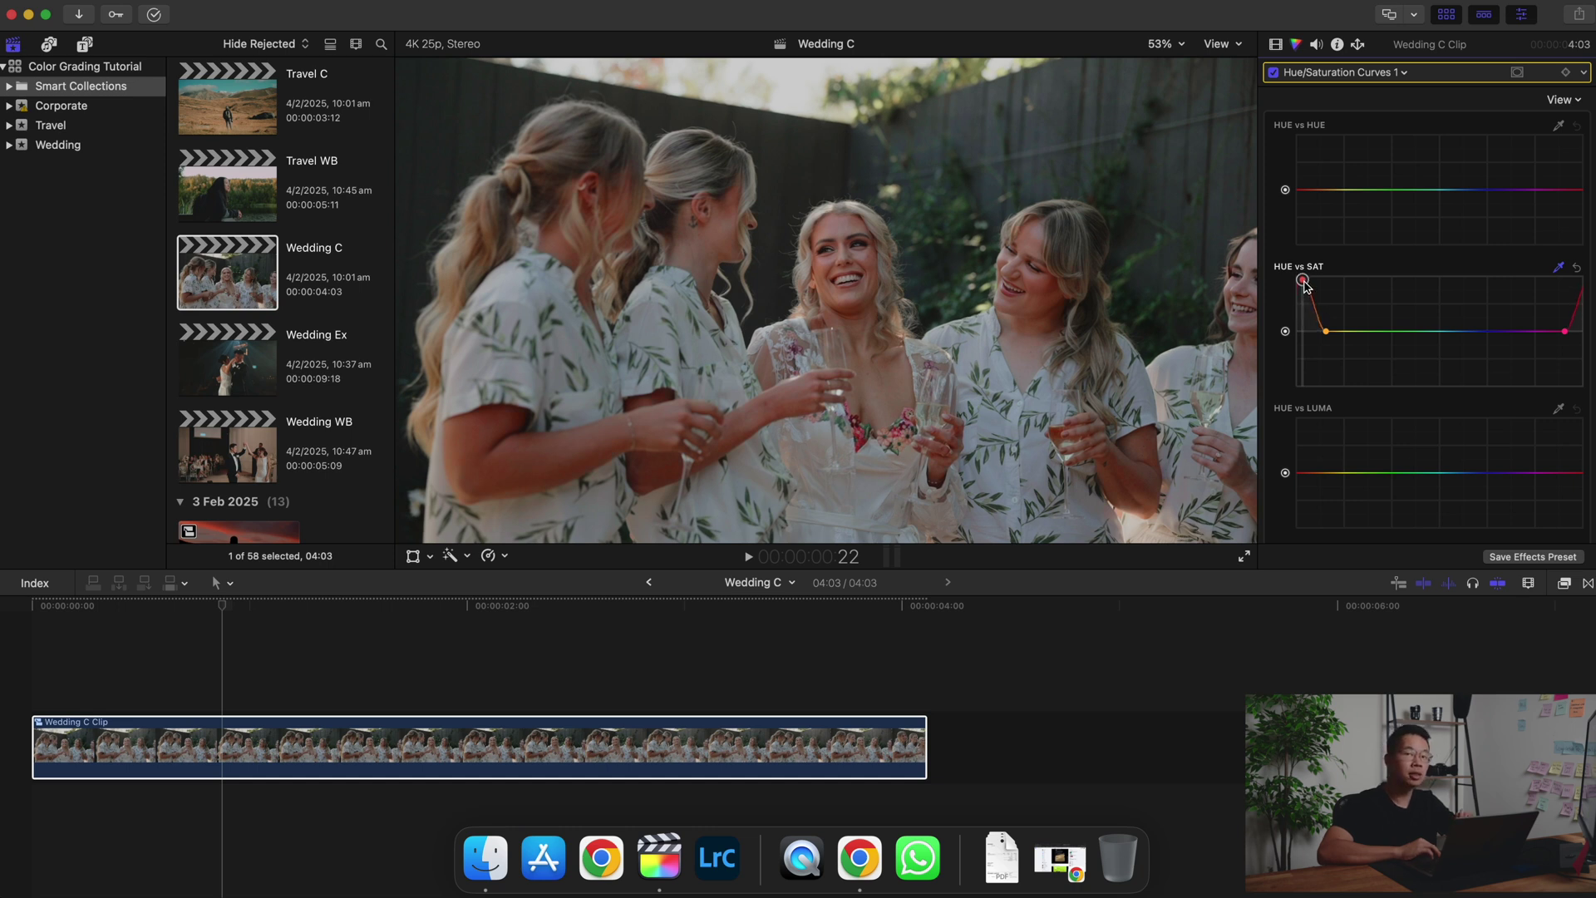
left_click_drag(1304, 285, 1305, 320)
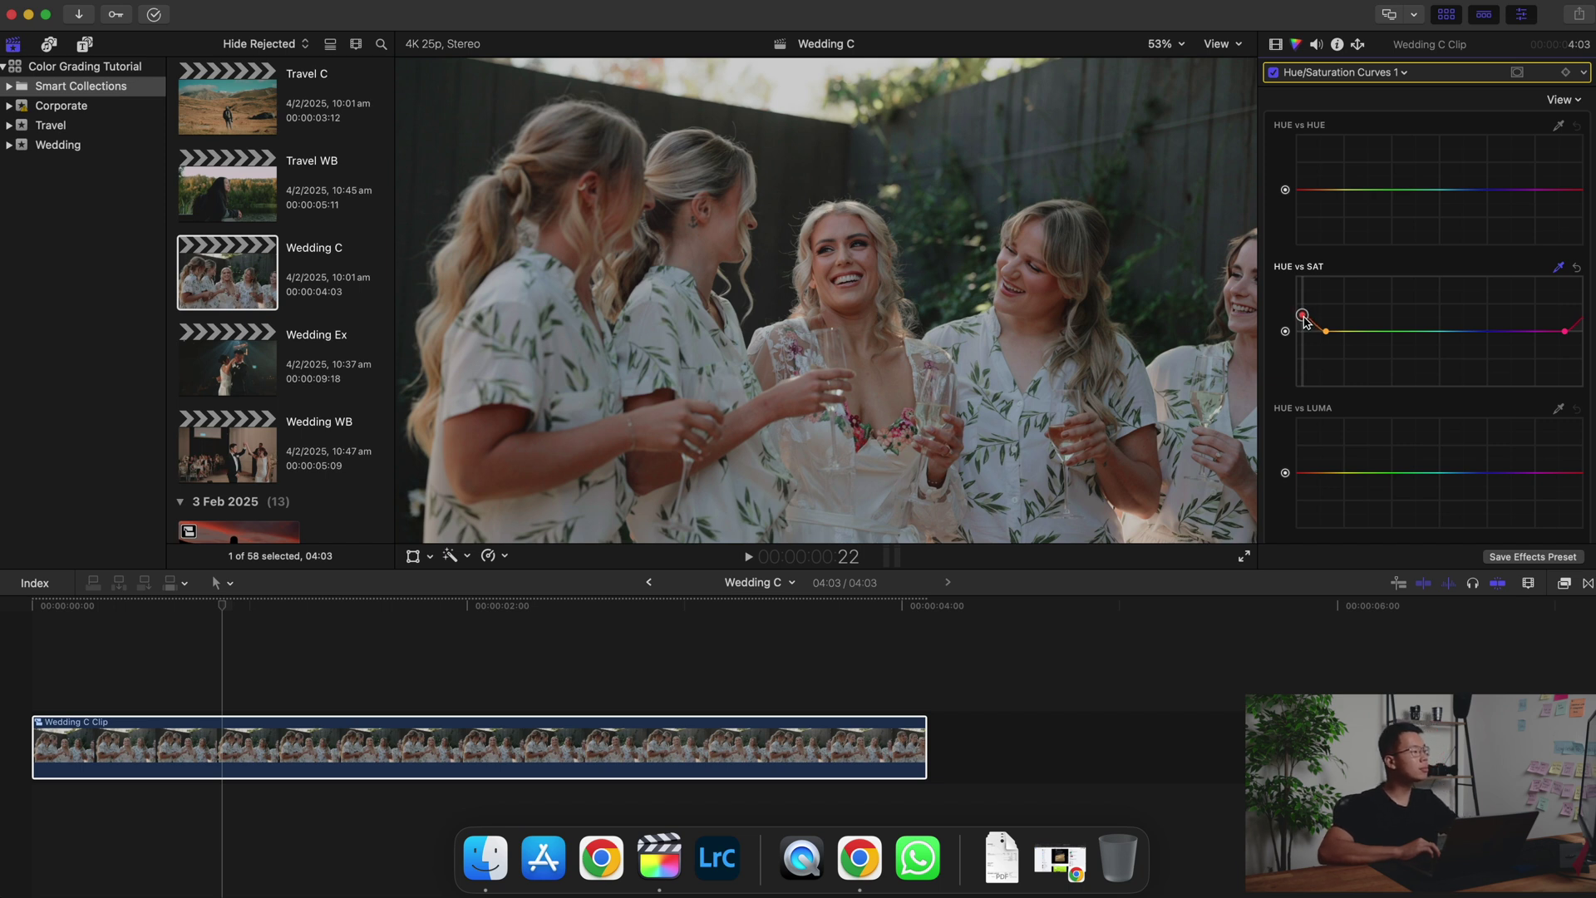
- Sample the green foliage behind the bridesmaids for Hue vs Sat, then strongly raise green saturation and extend the boost into yellow-green
left_click(953, 214)
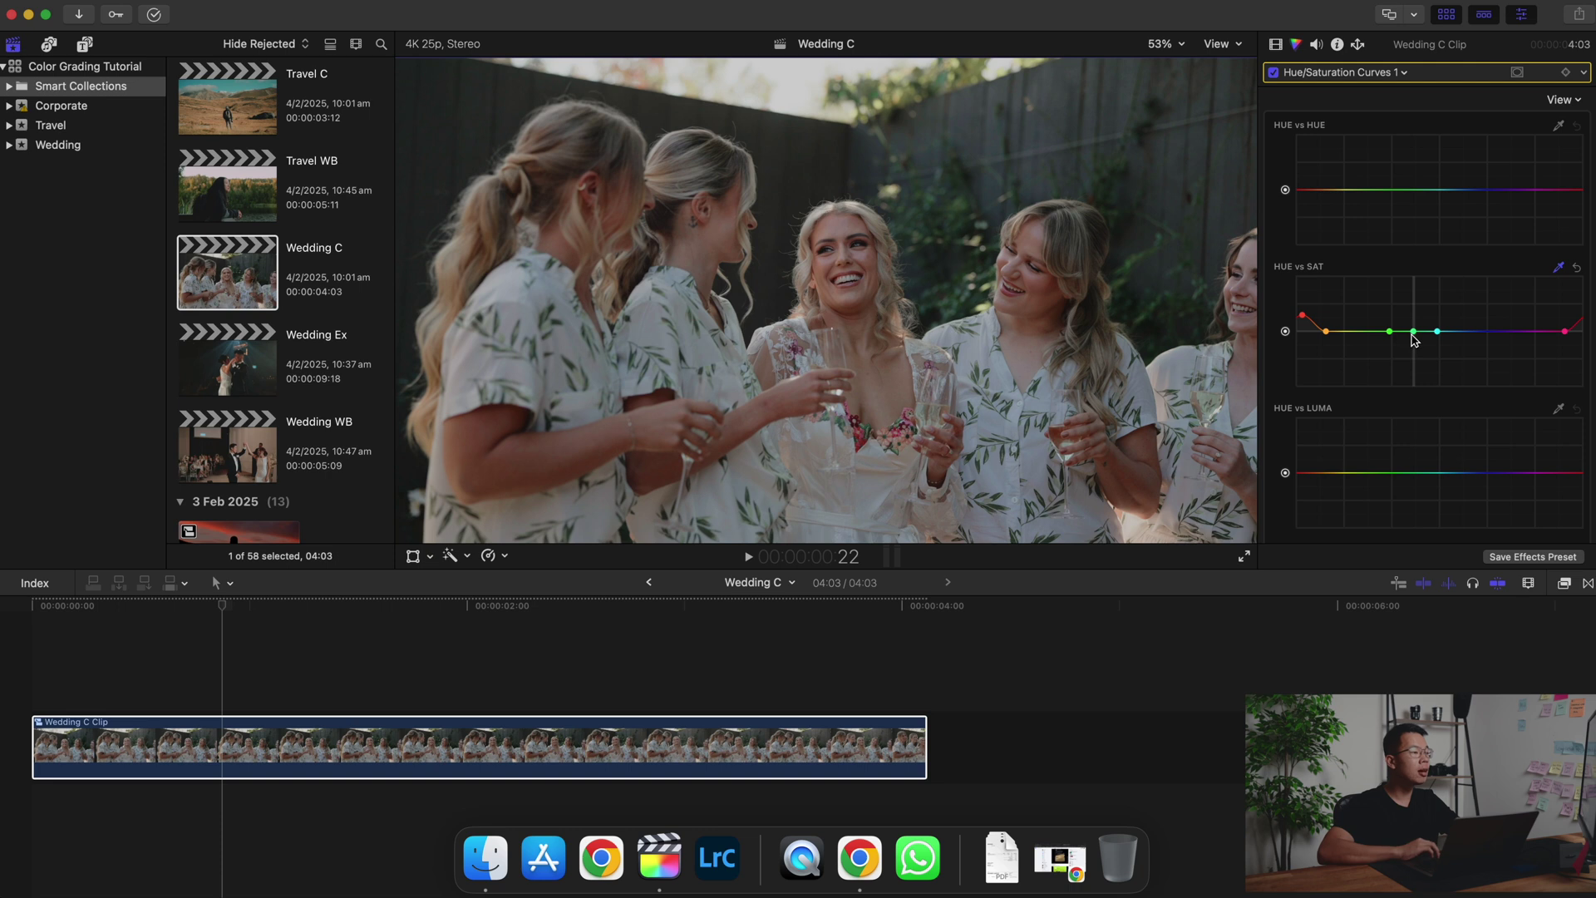
left_click_drag(1409, 308, 1412, 290)
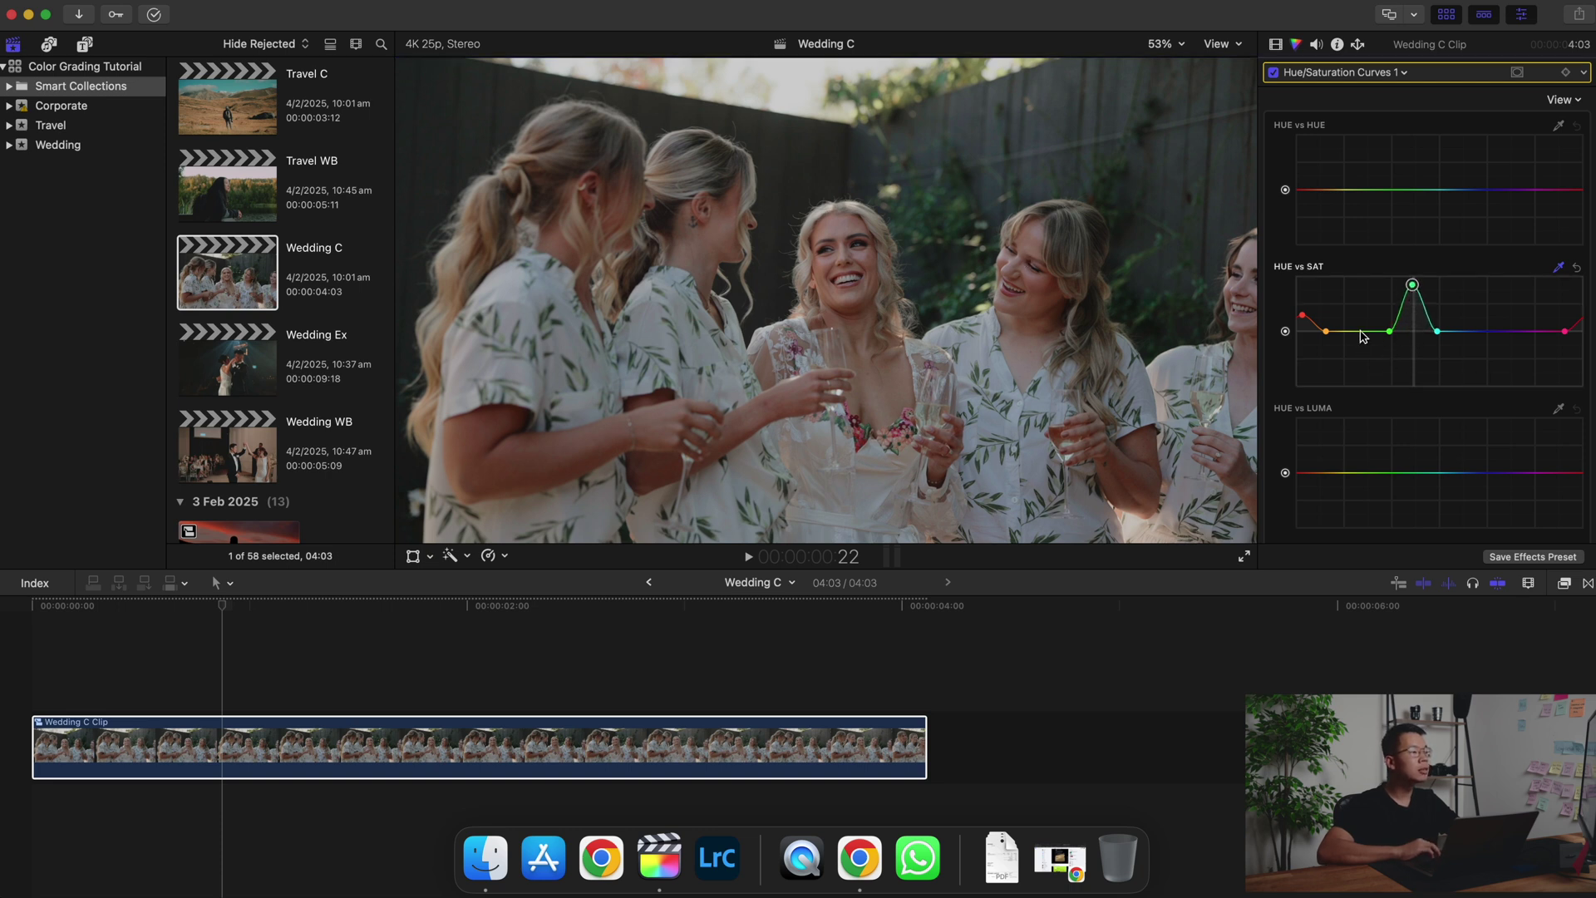
left_click_drag(1393, 334, 1355, 319)
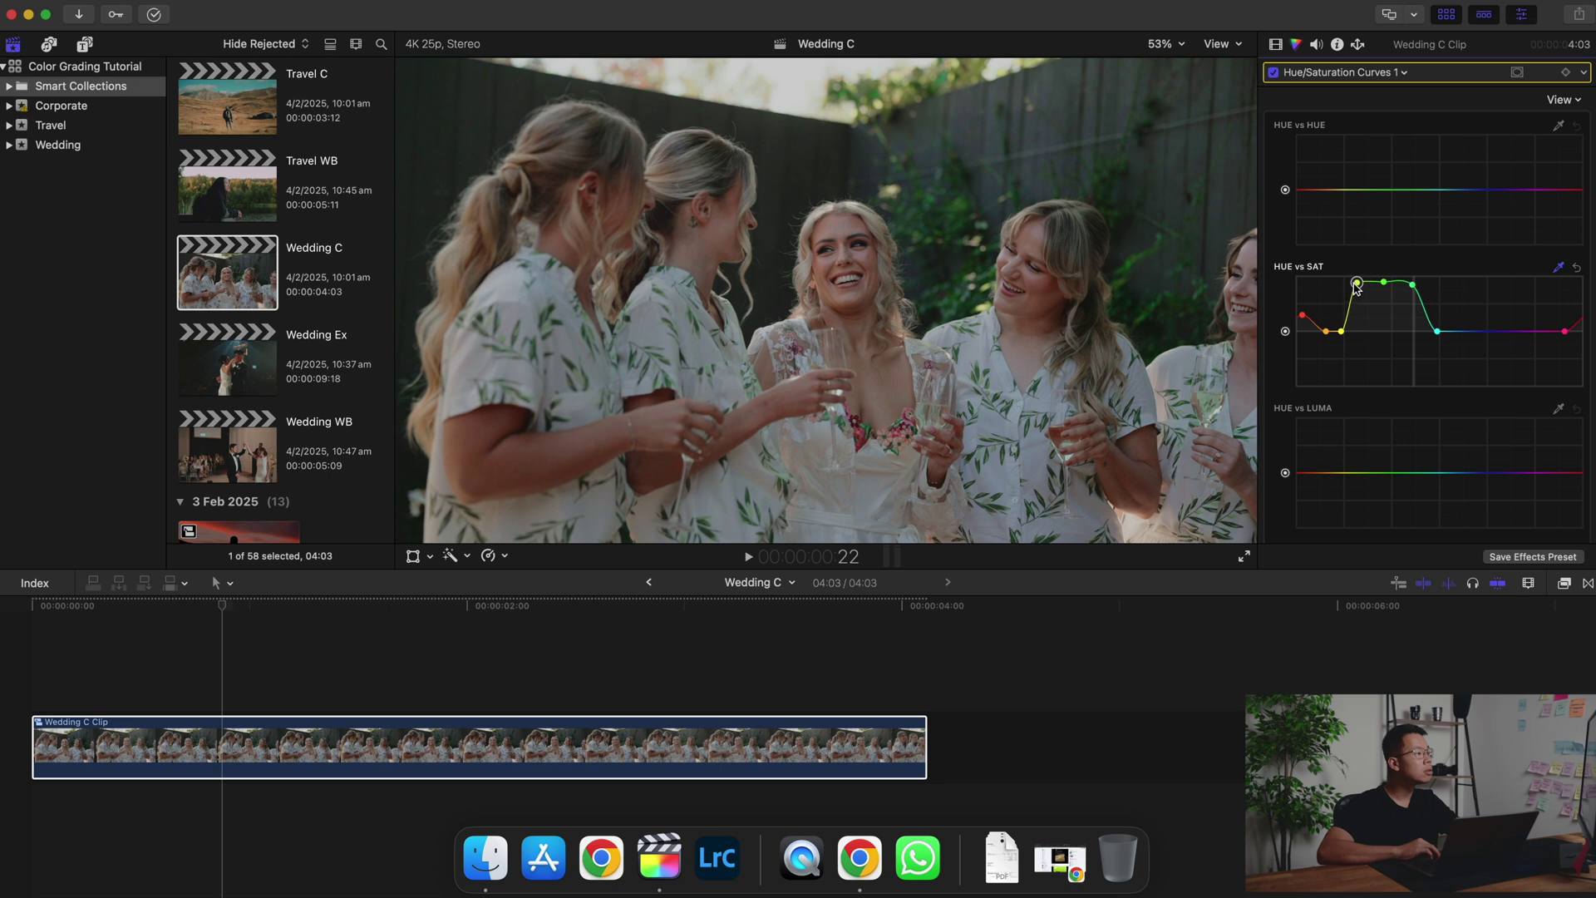
- Play the Wedding C clip from the start with and without its Hue/Saturation Curves, ending with the correction enabled
key("super+2")
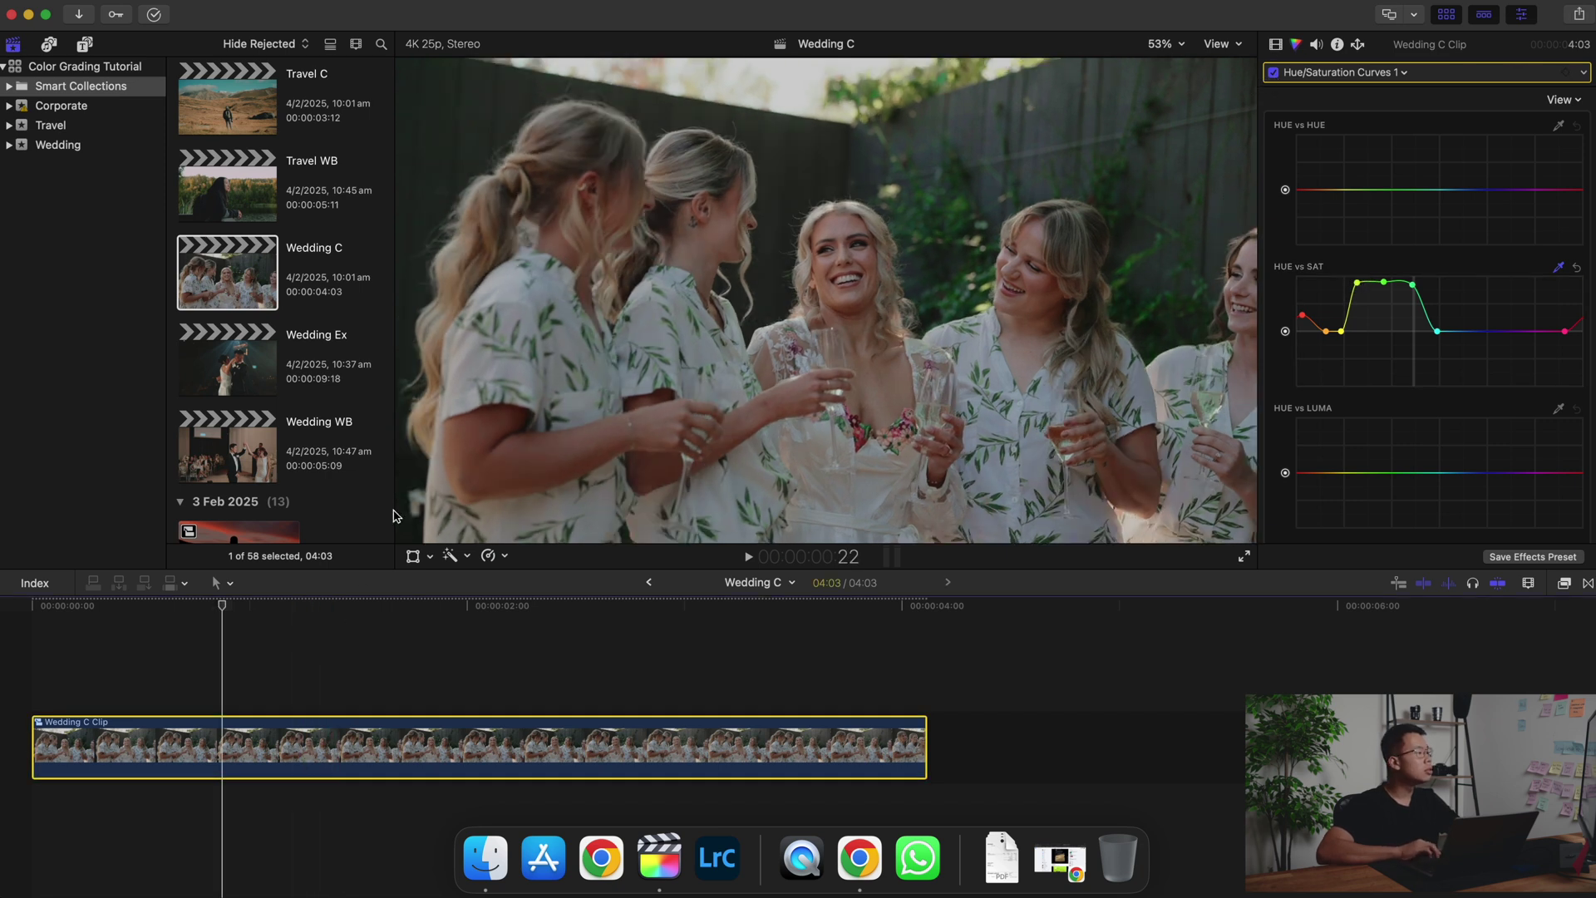
left_click(35, 733)
key("space")
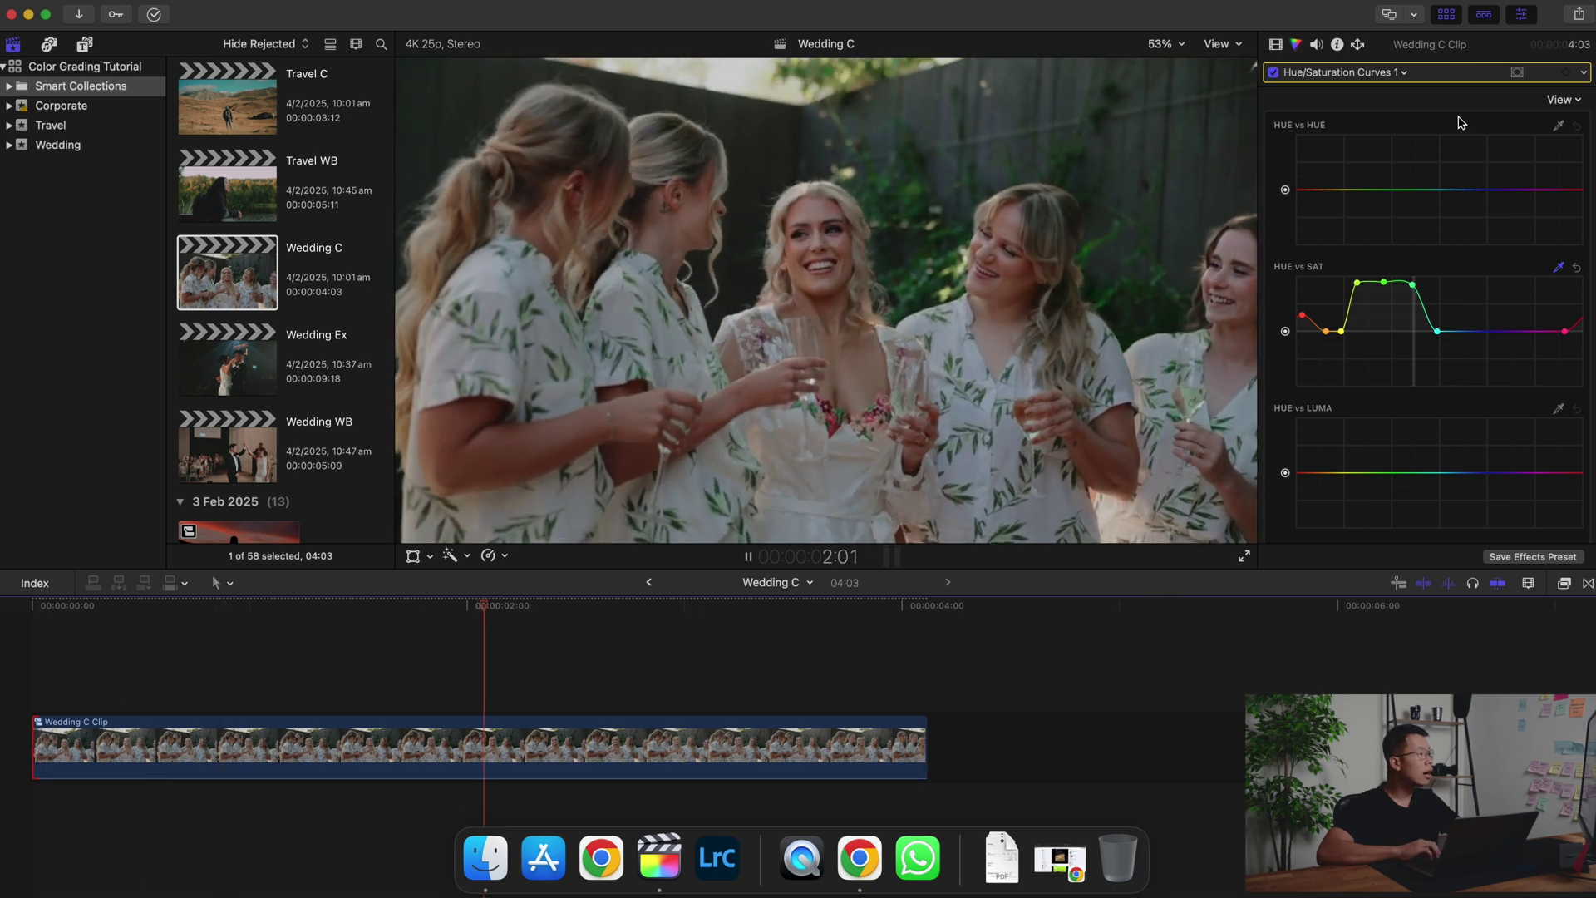
key("space")
left_click(1275, 73)
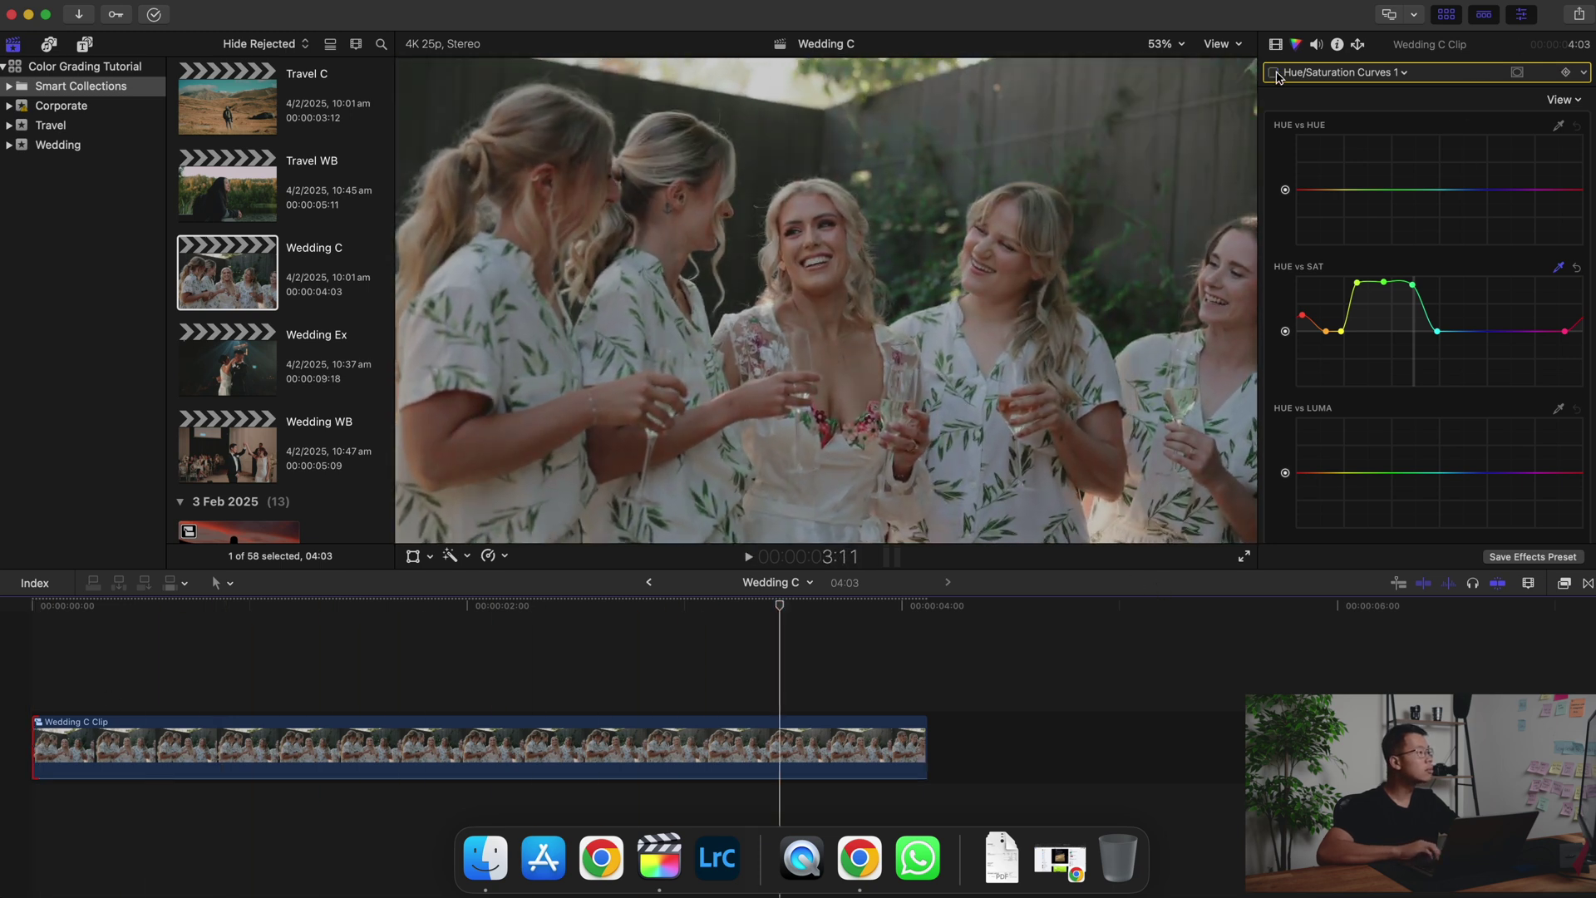
key("space")
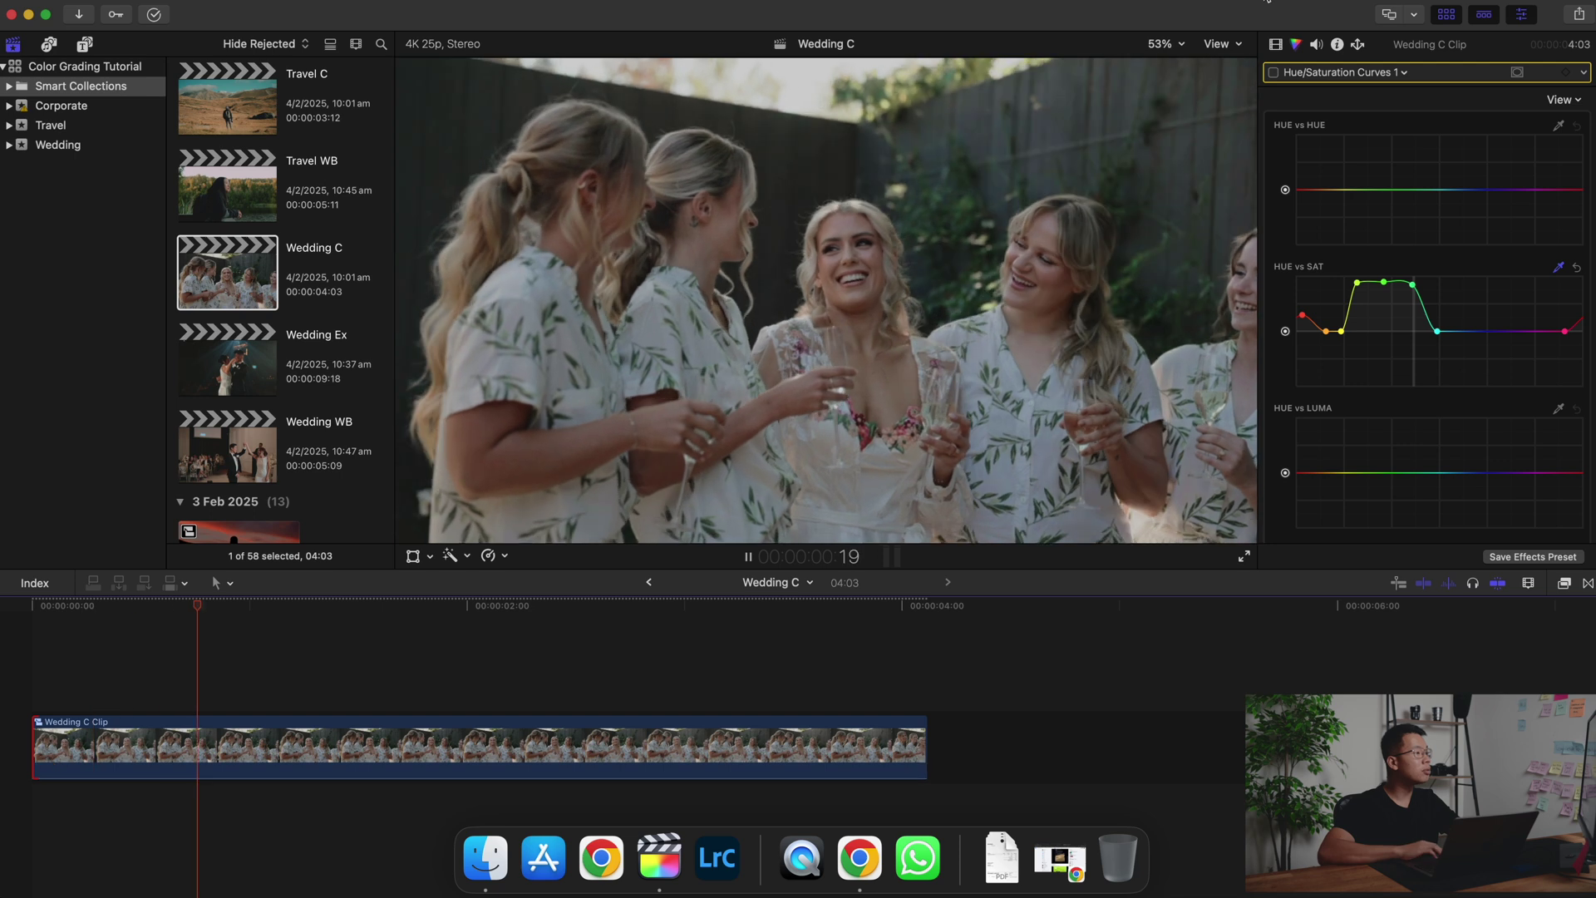
key("space")
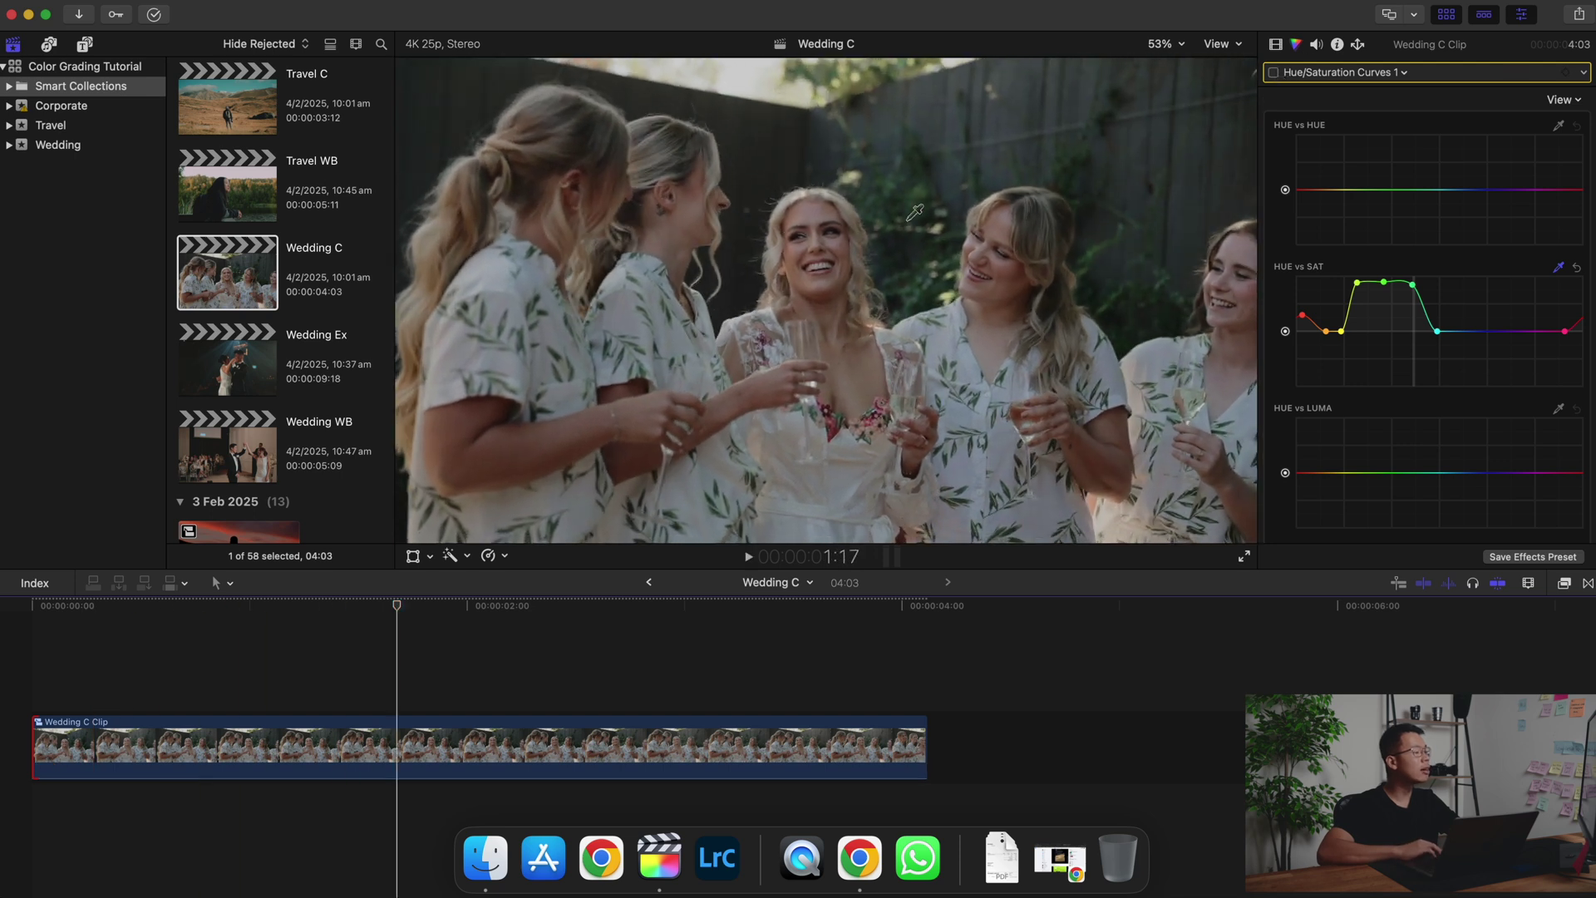
left_click(1275, 73)
left_click(257, 819)
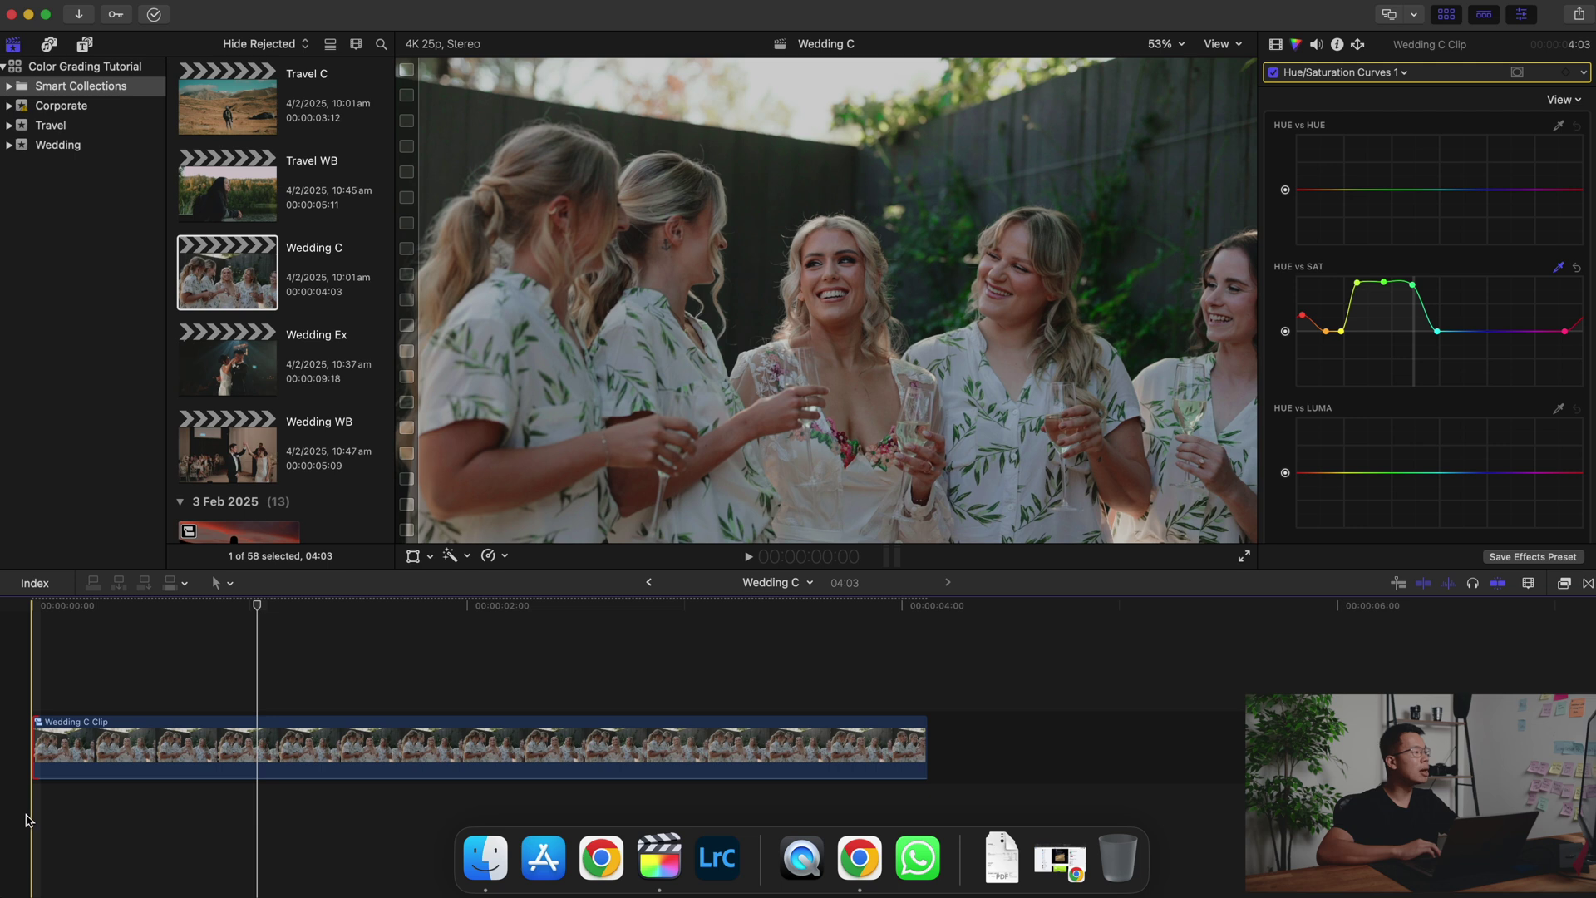
key("space")
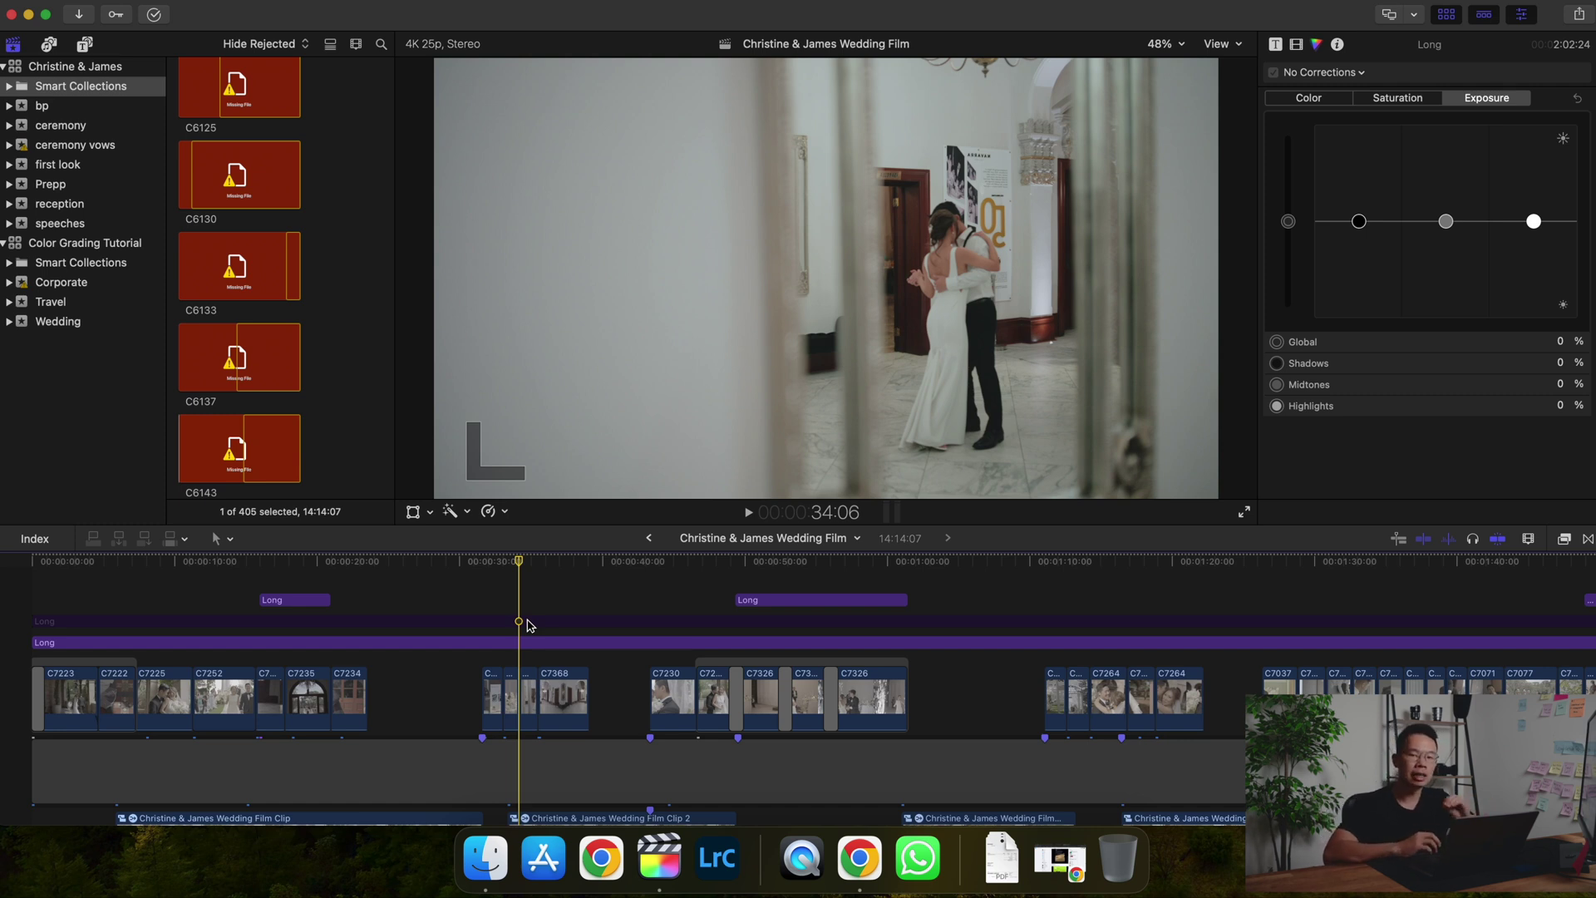
- Inspect the wedding film's stacked Long adjustment layers, showing the Color Wheels correction of the full-length layer directly above the clips
left_click(527, 627)
left_click(524, 595)
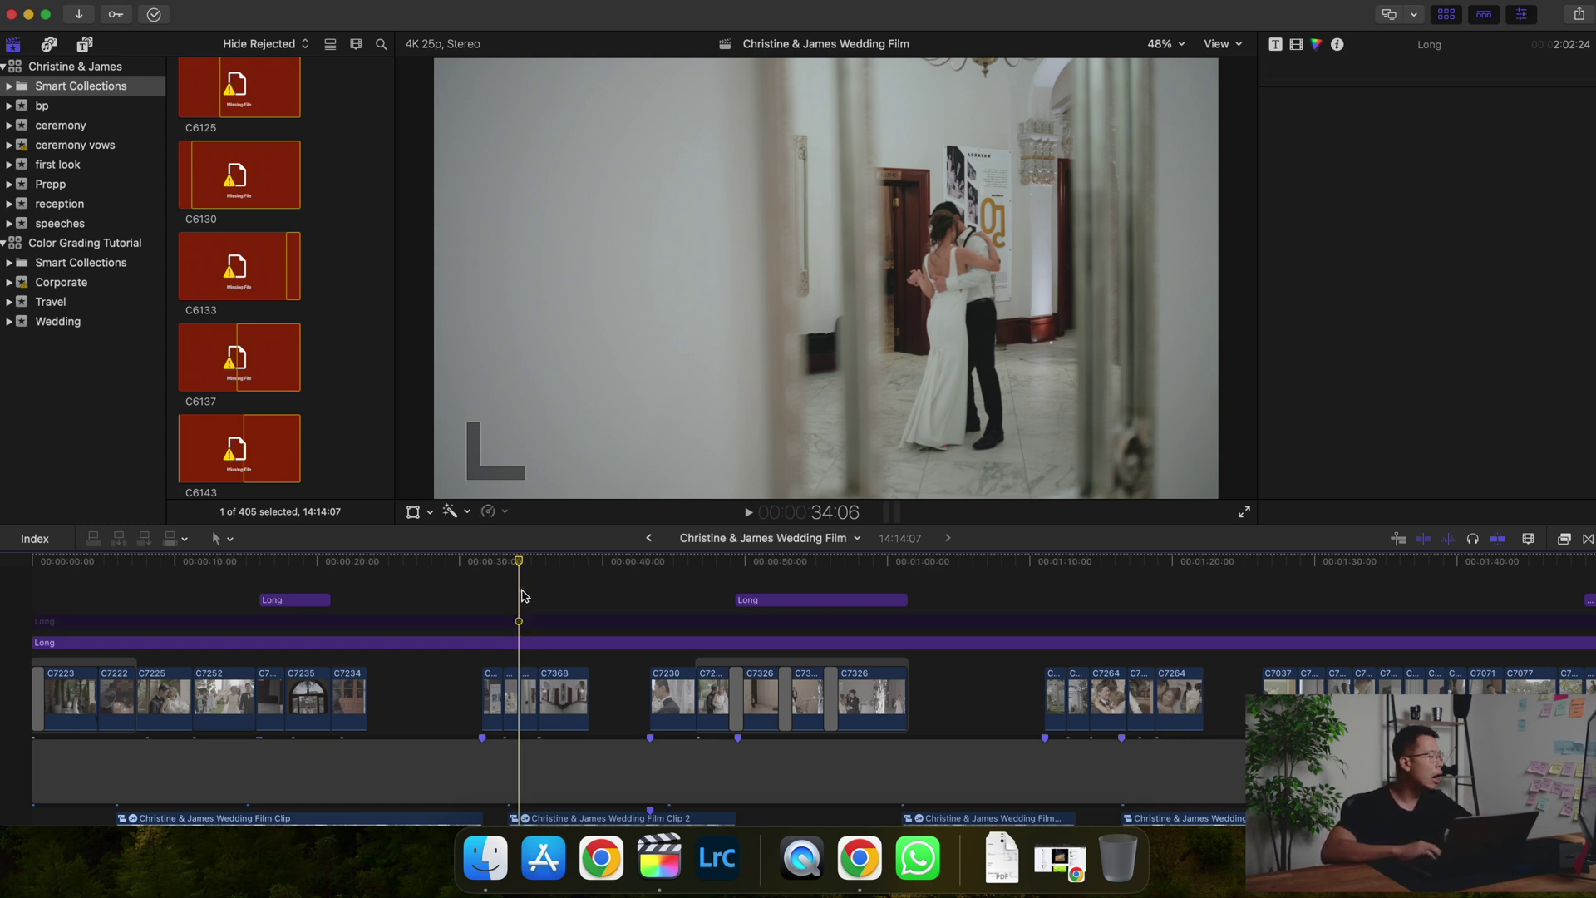
left_click(524, 644)
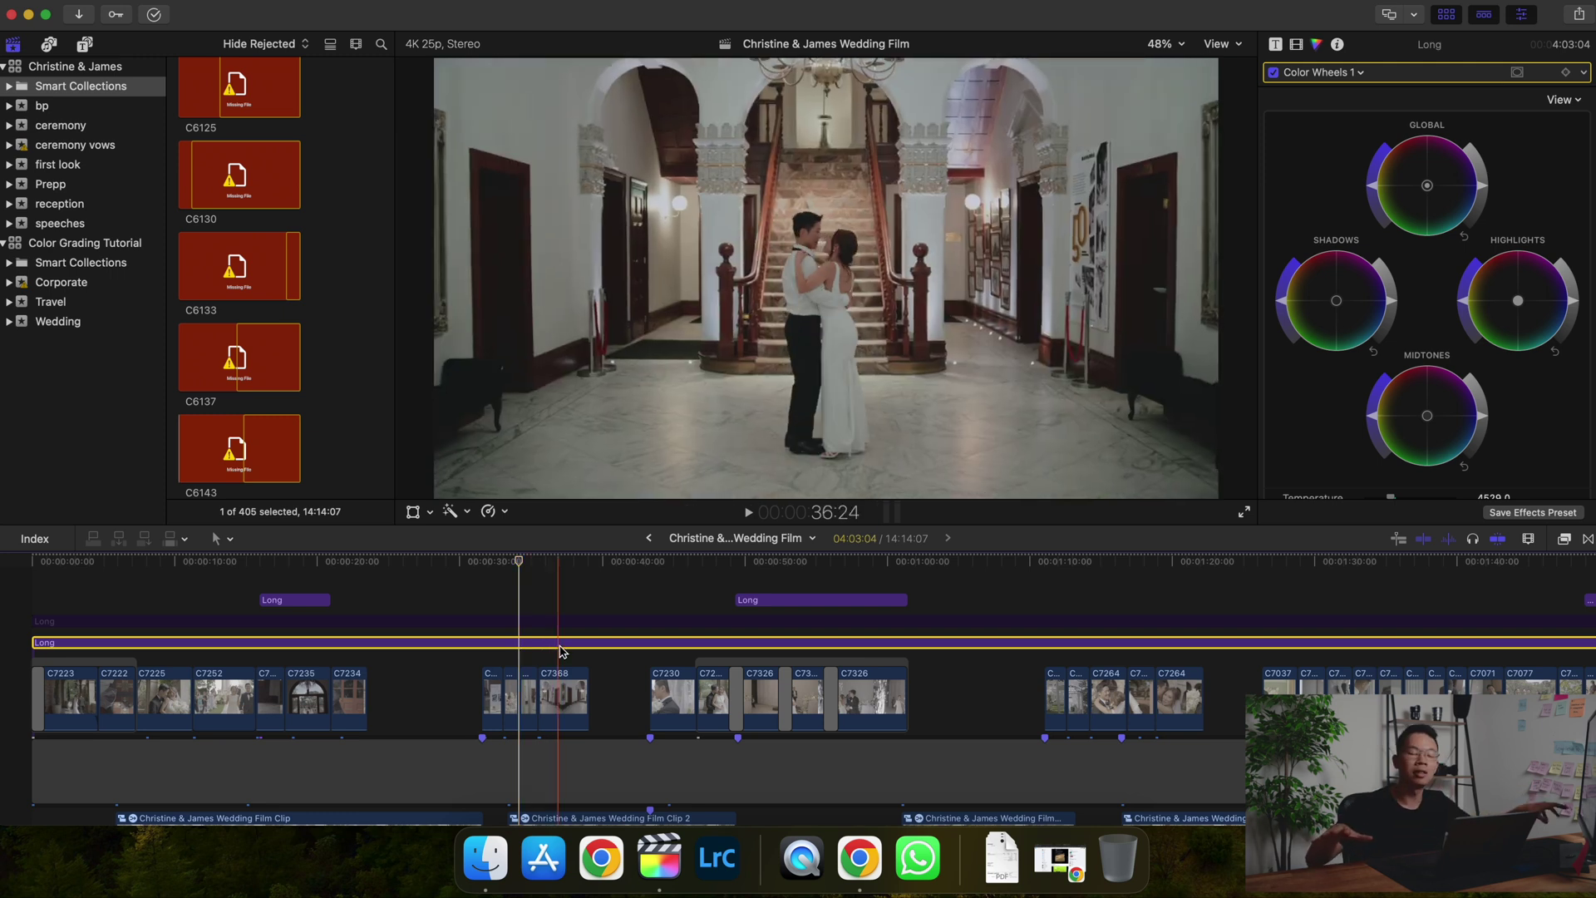
left_click(565, 576)
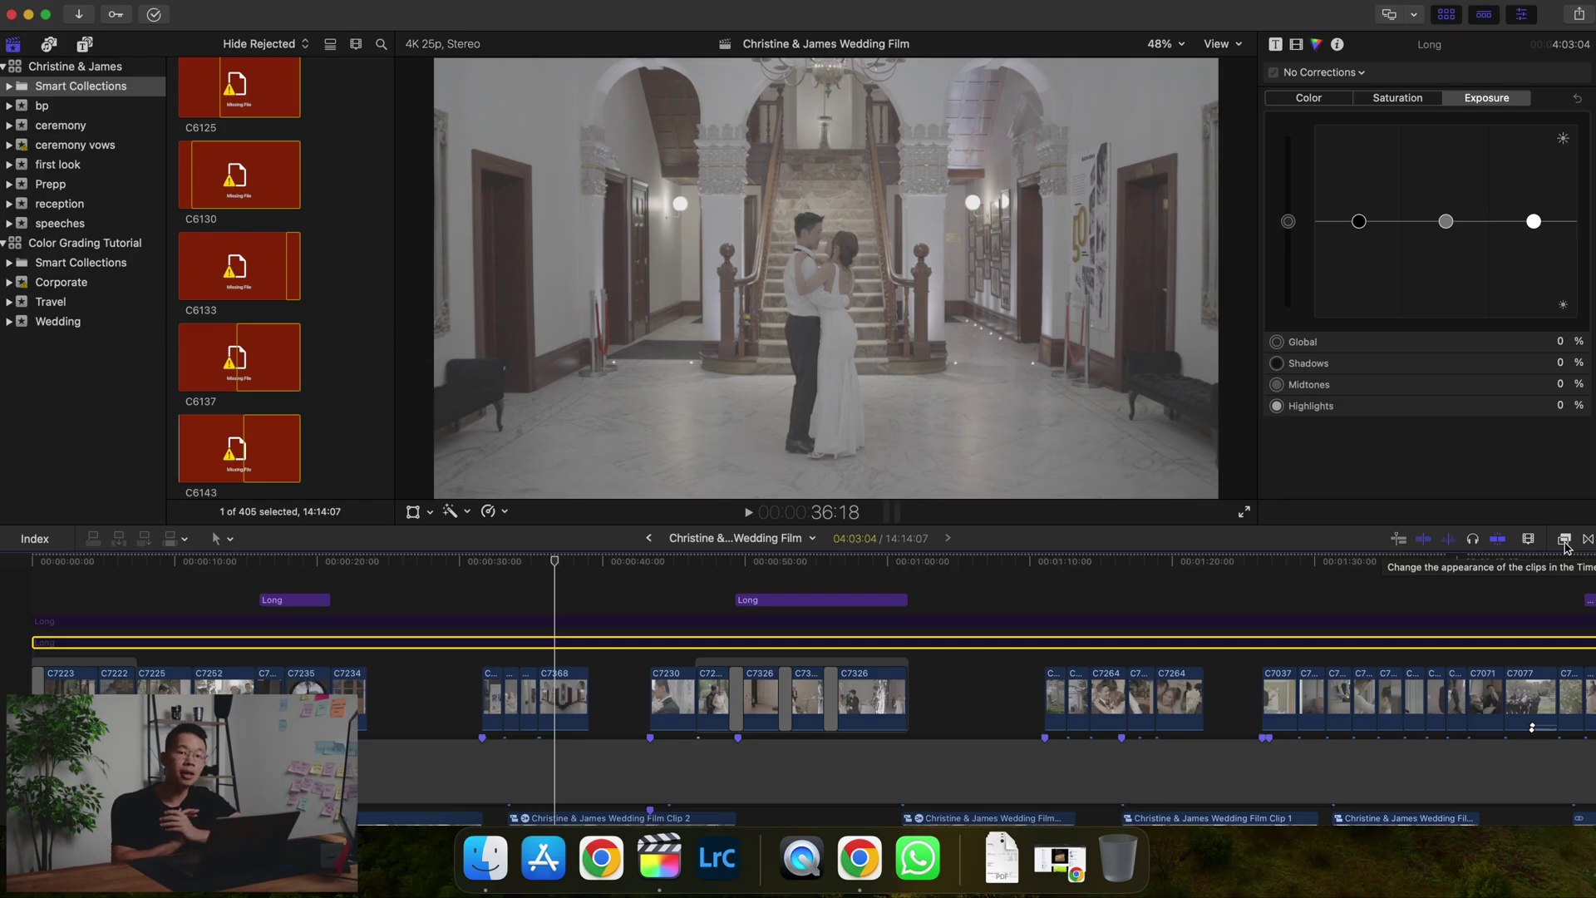
- Find the Custom LUT effect by searching the effects for "custom" and apply it to the full-length Long adjustment layer directly above the clips
left_click(1565, 539)
left_click(1353, 812)
type("custom")
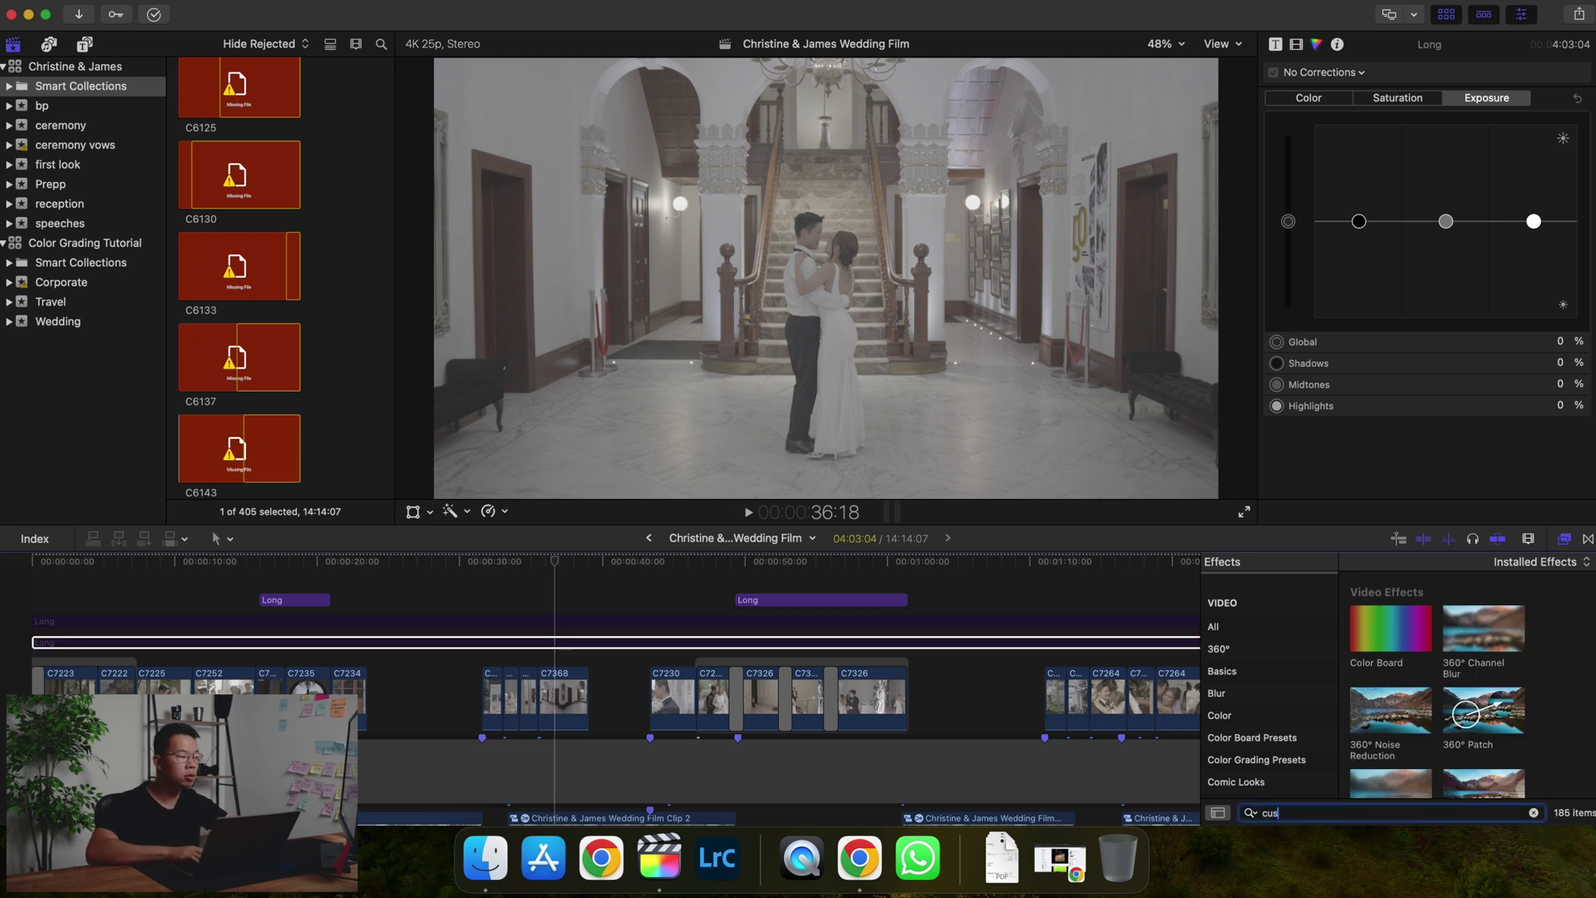
left_click_drag(1390, 614, 546, 656)
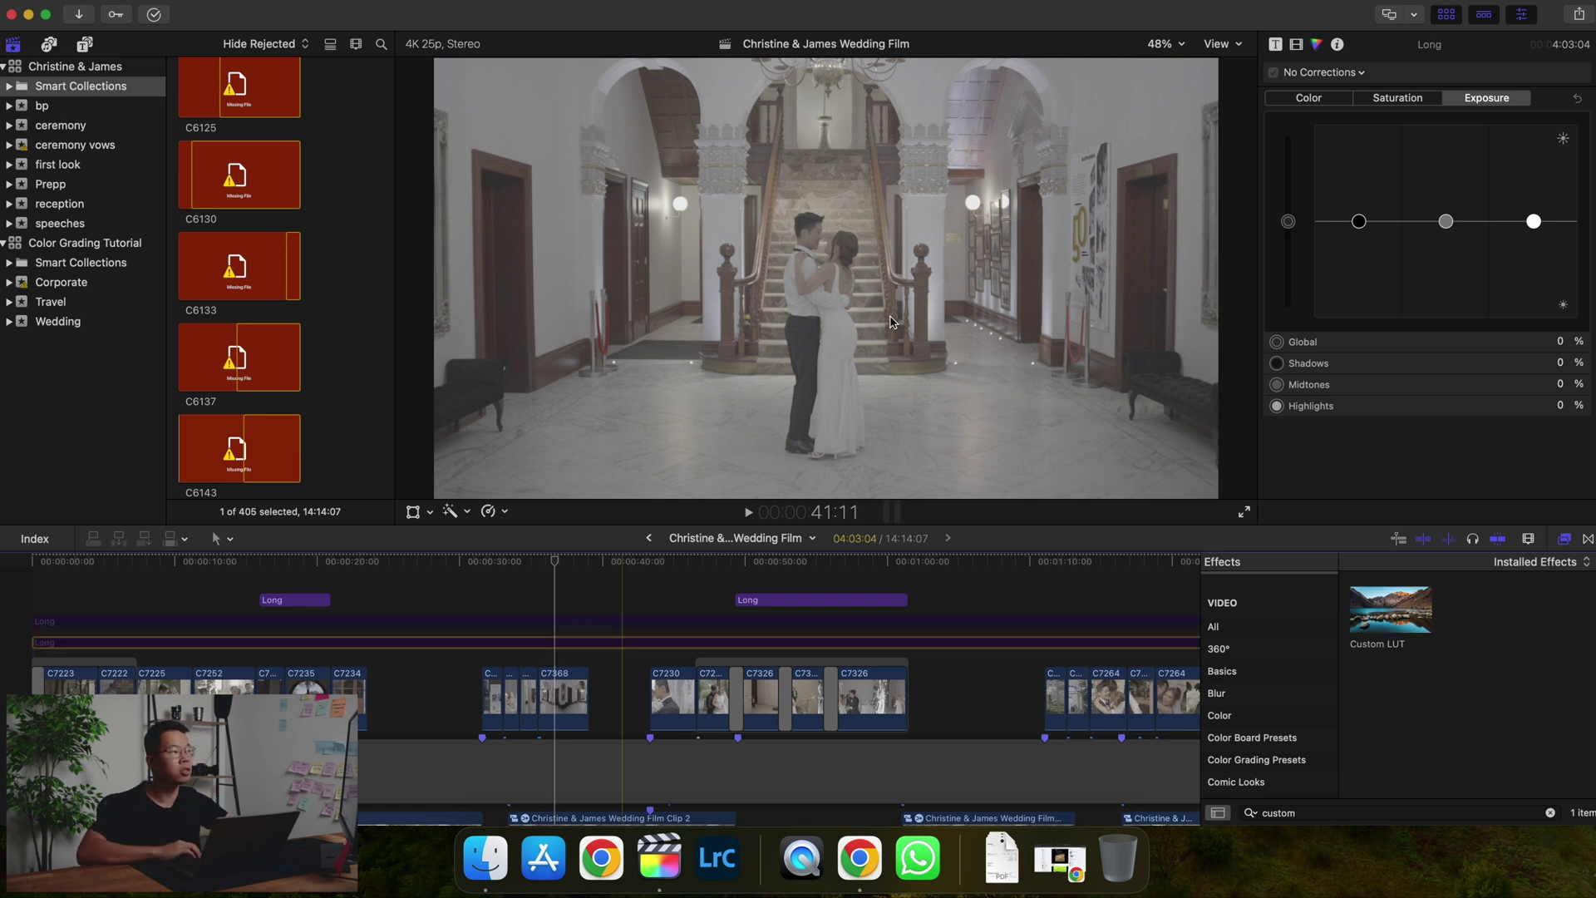
- Load the Slog 3 .CUBE file from Downloads into the layer's Custom LUT effect and test its Mix amount, ending at 100%
left_click(546, 642)
left_click(1426, 118)
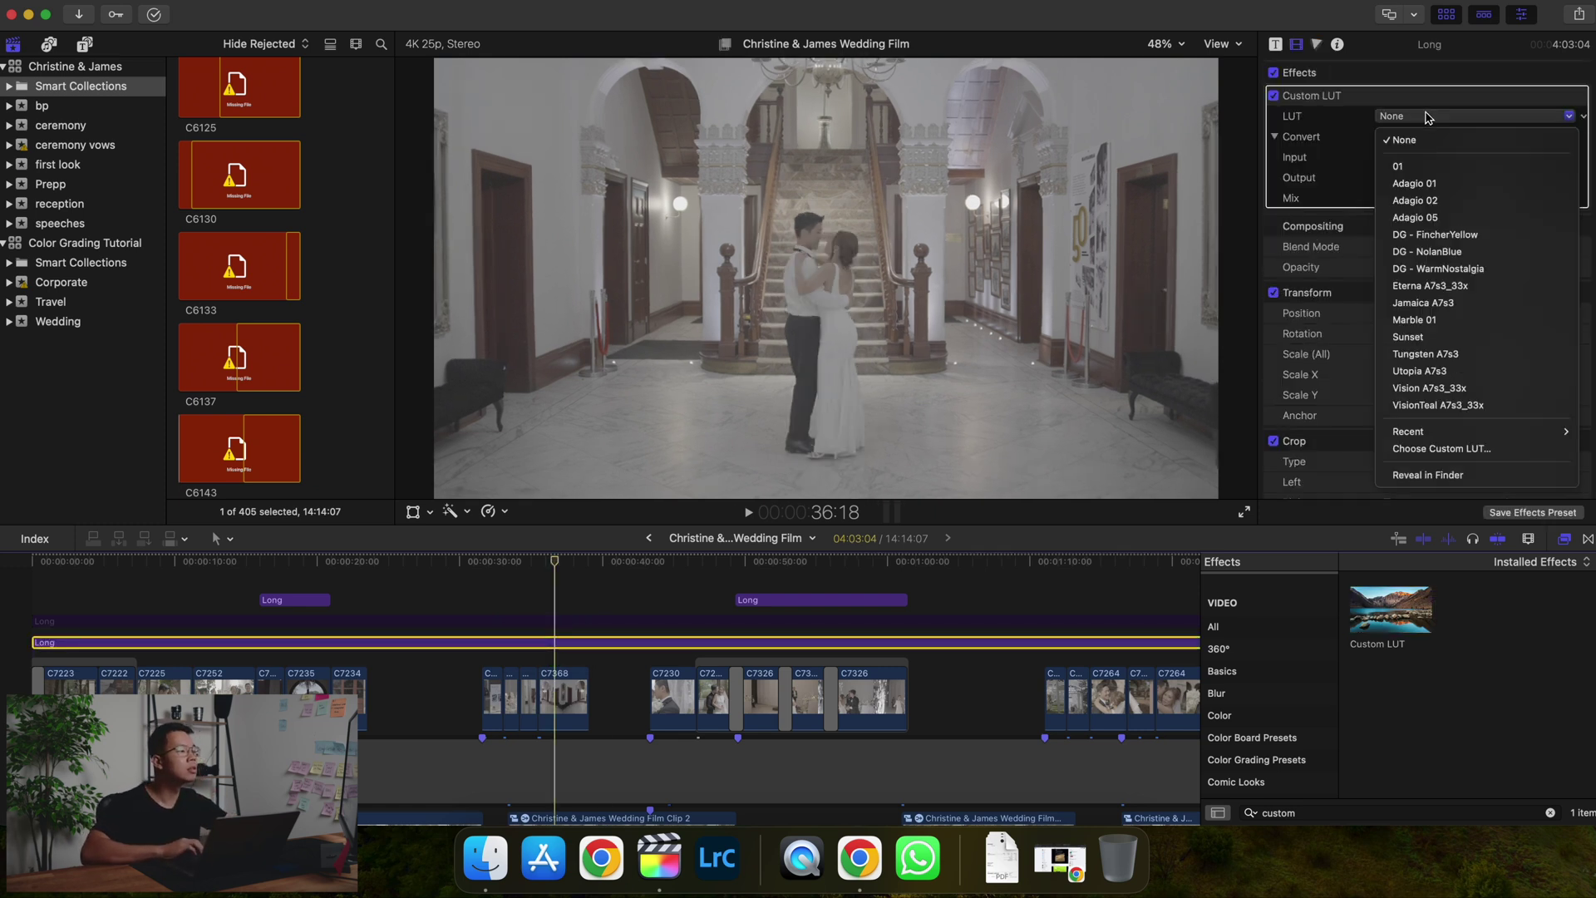
left_click(1456, 453)
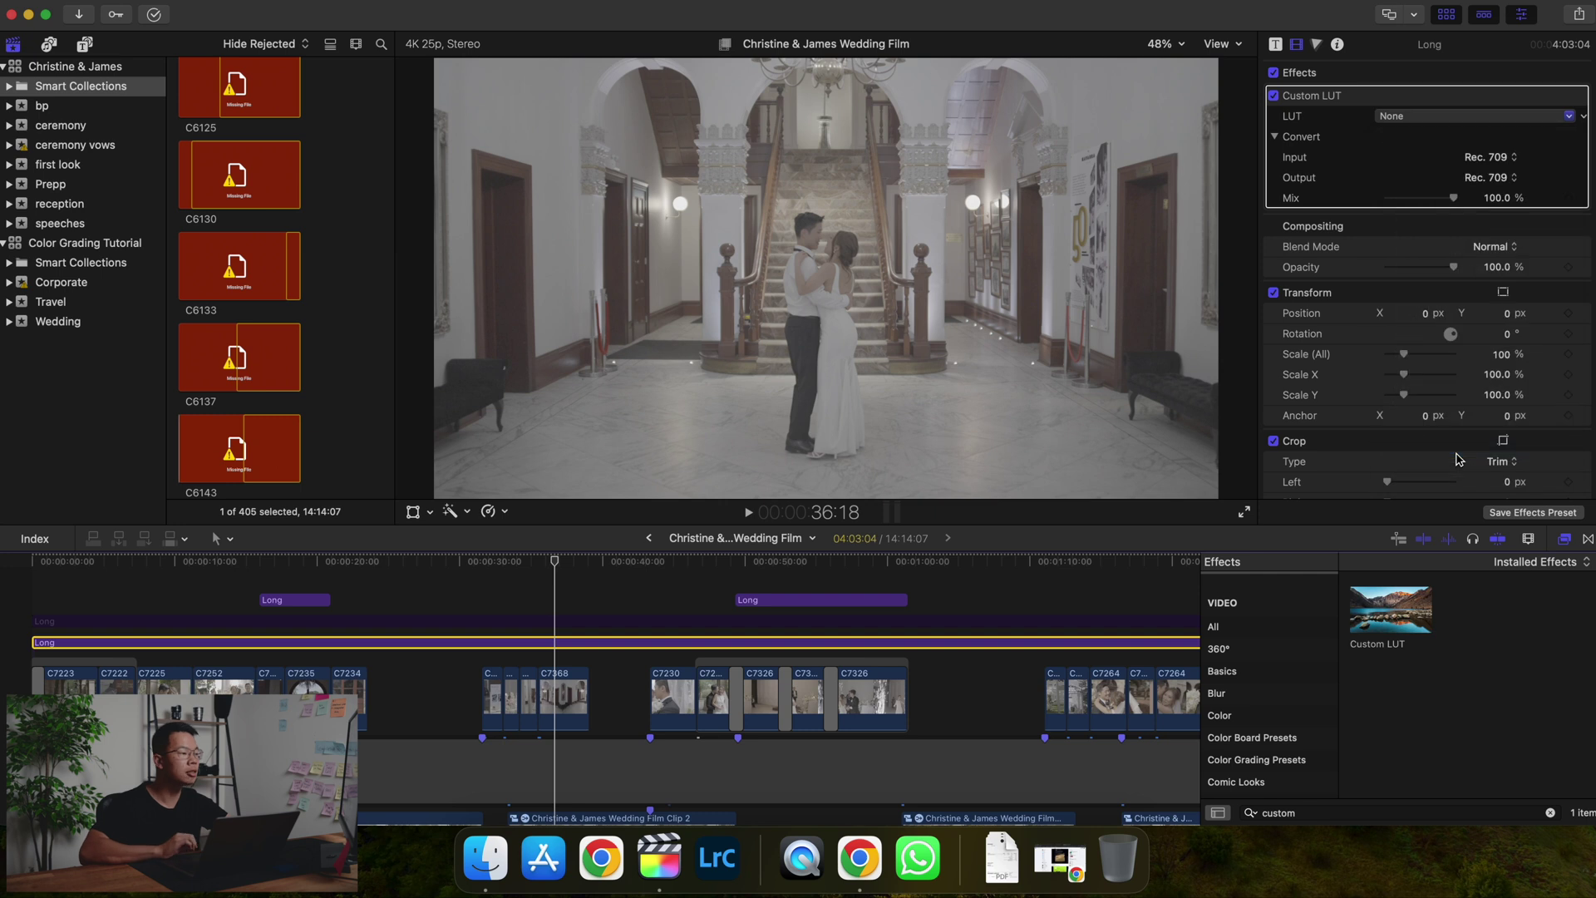
scroll(481, 247, "down", 2)
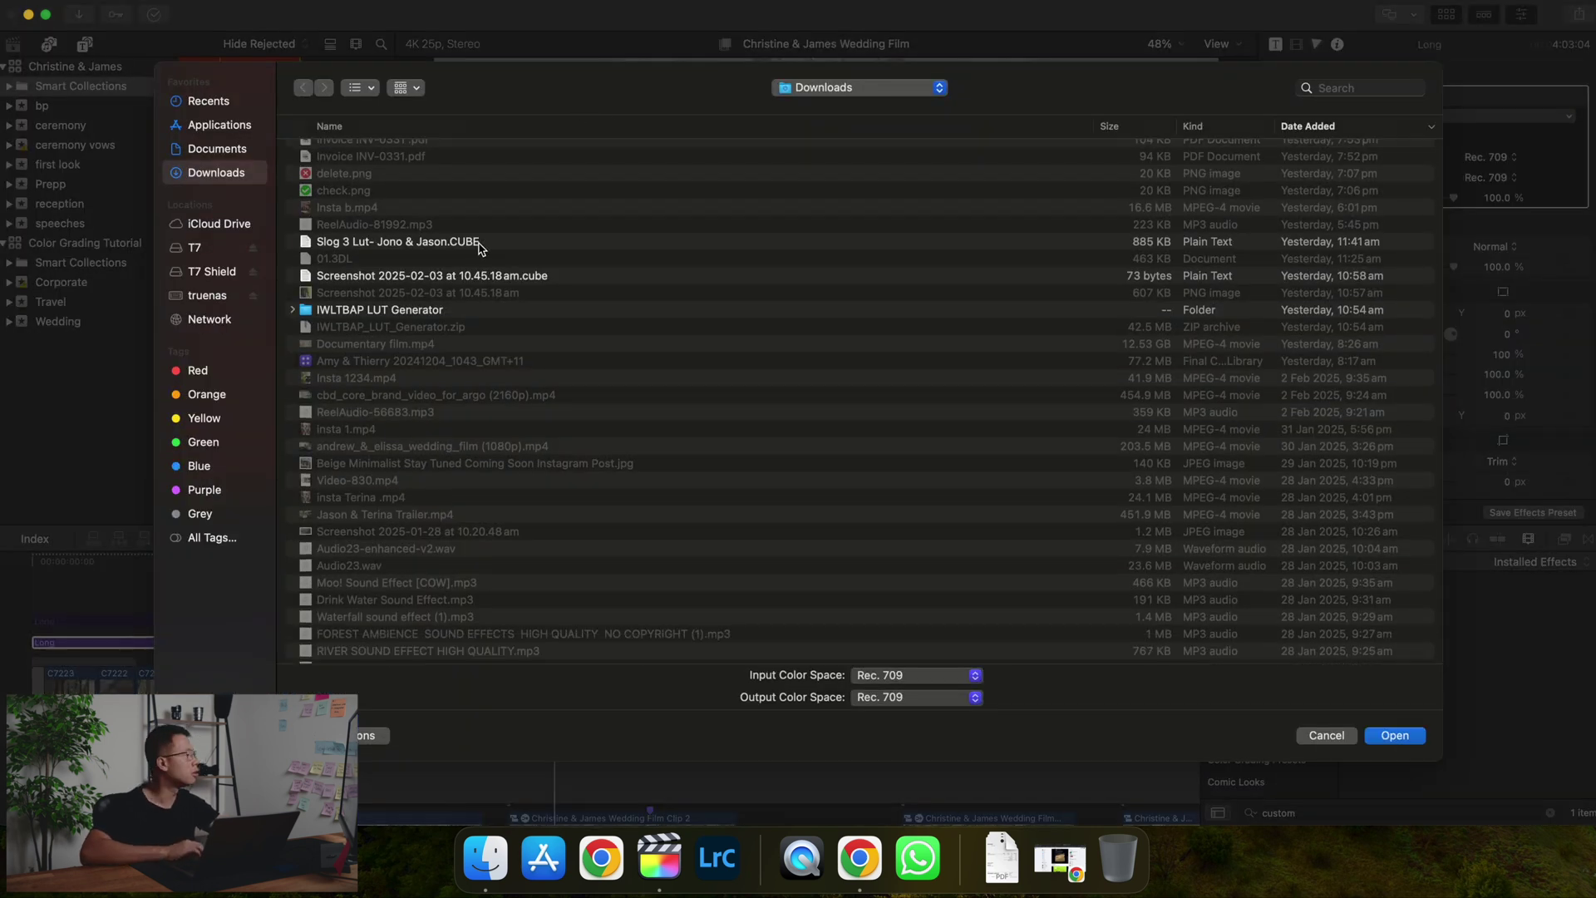
left_click(480, 248)
left_click(1395, 735)
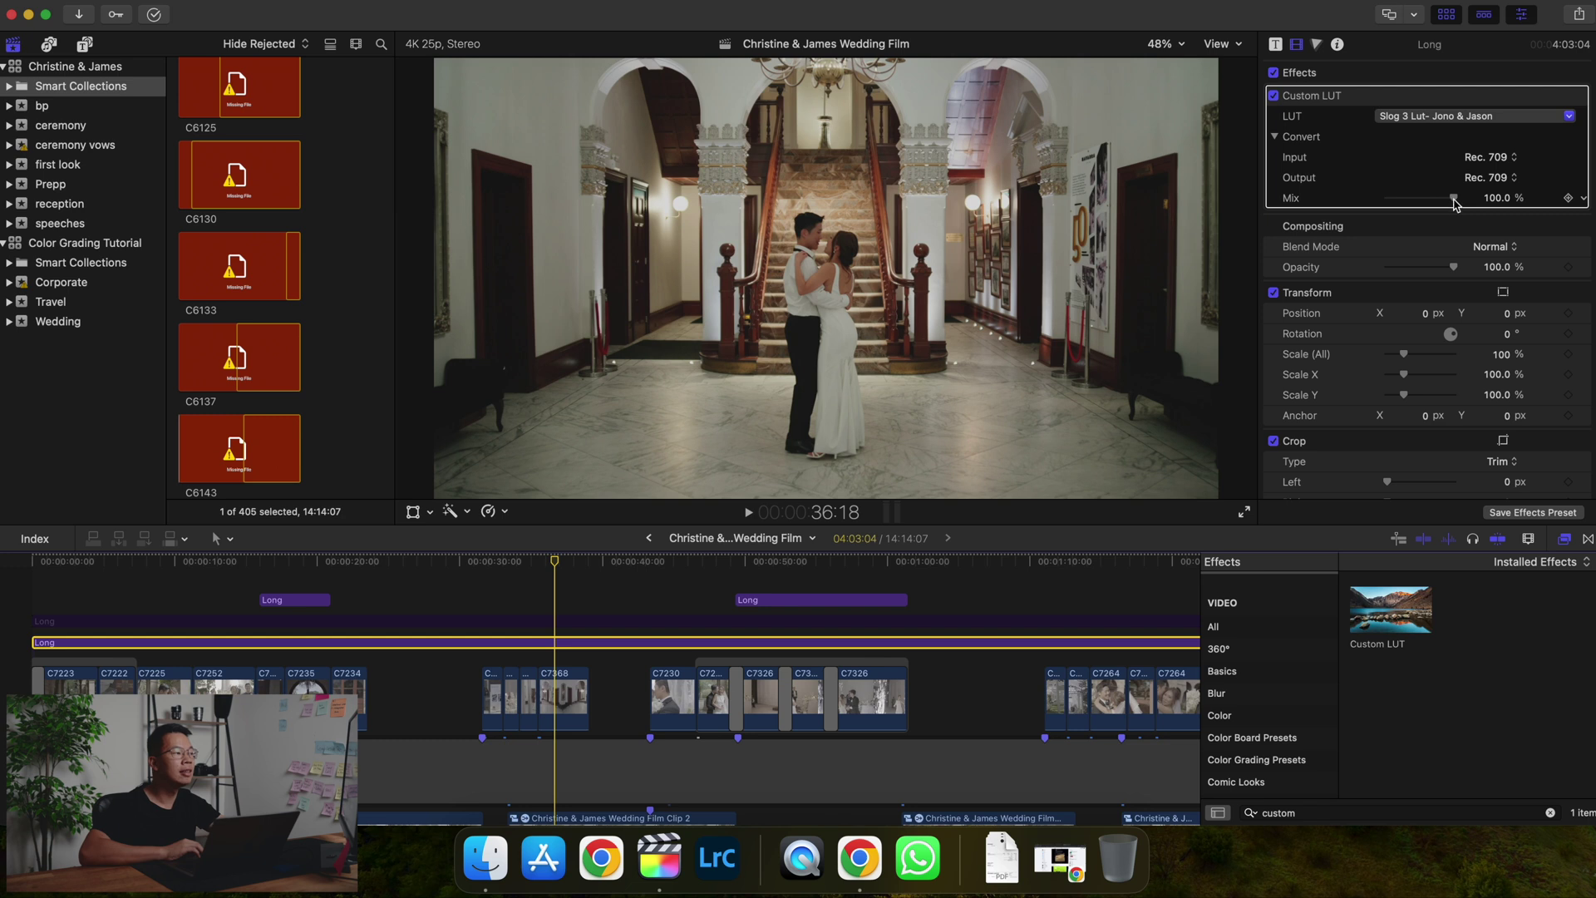
mouse_move(1448, 198)
left_mouse_down()
mouse_move(1383, 201)
mouse_move(1463, 214)
left_mouse_up()
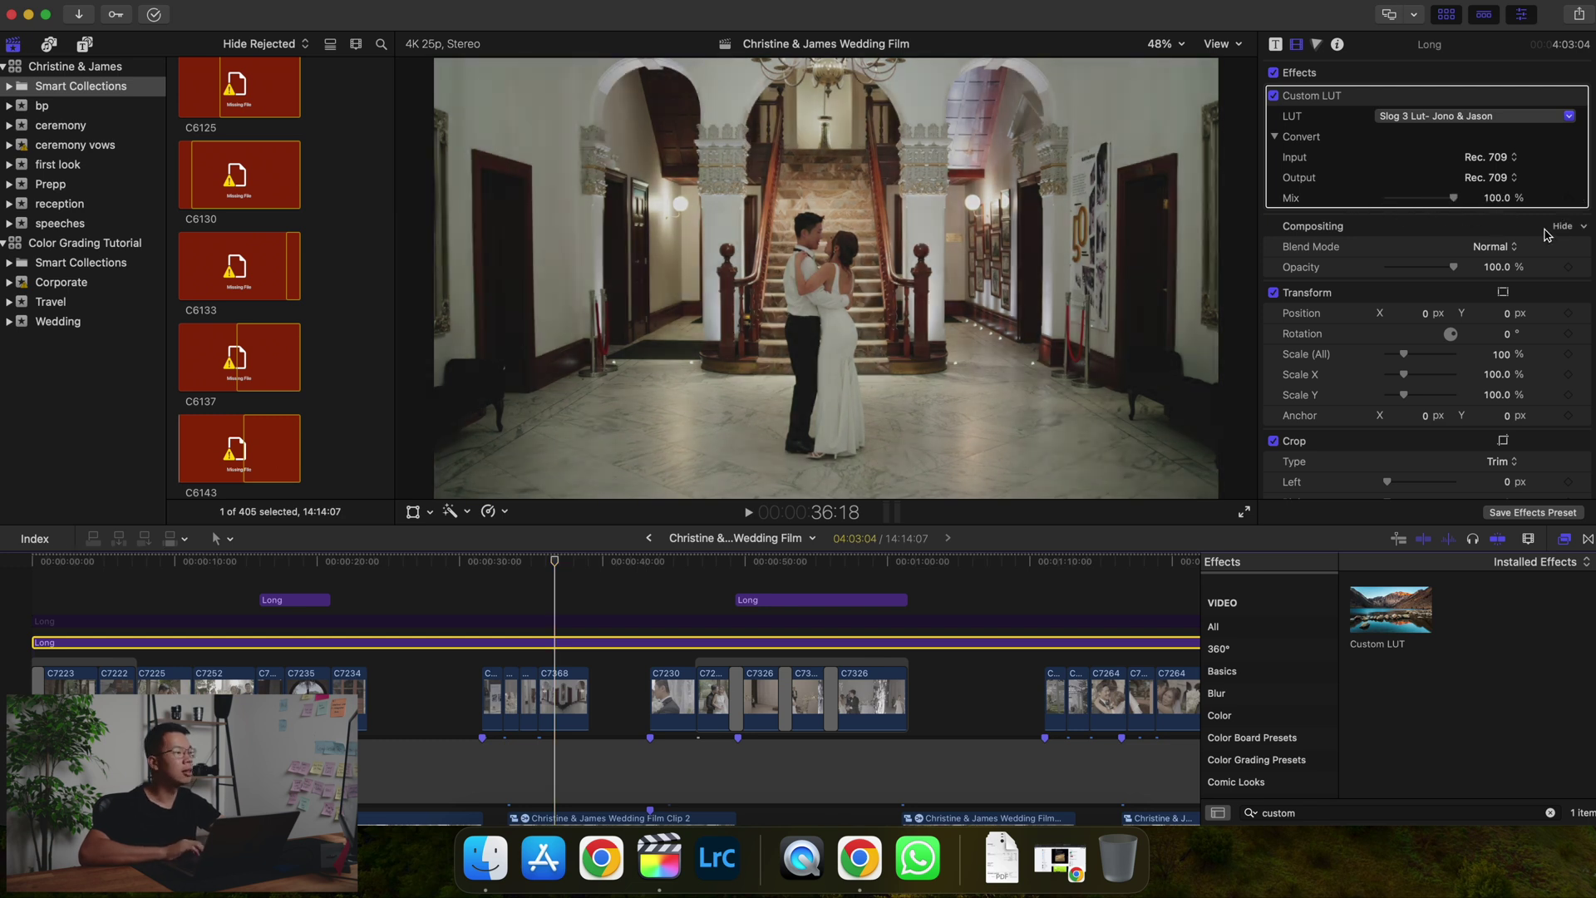